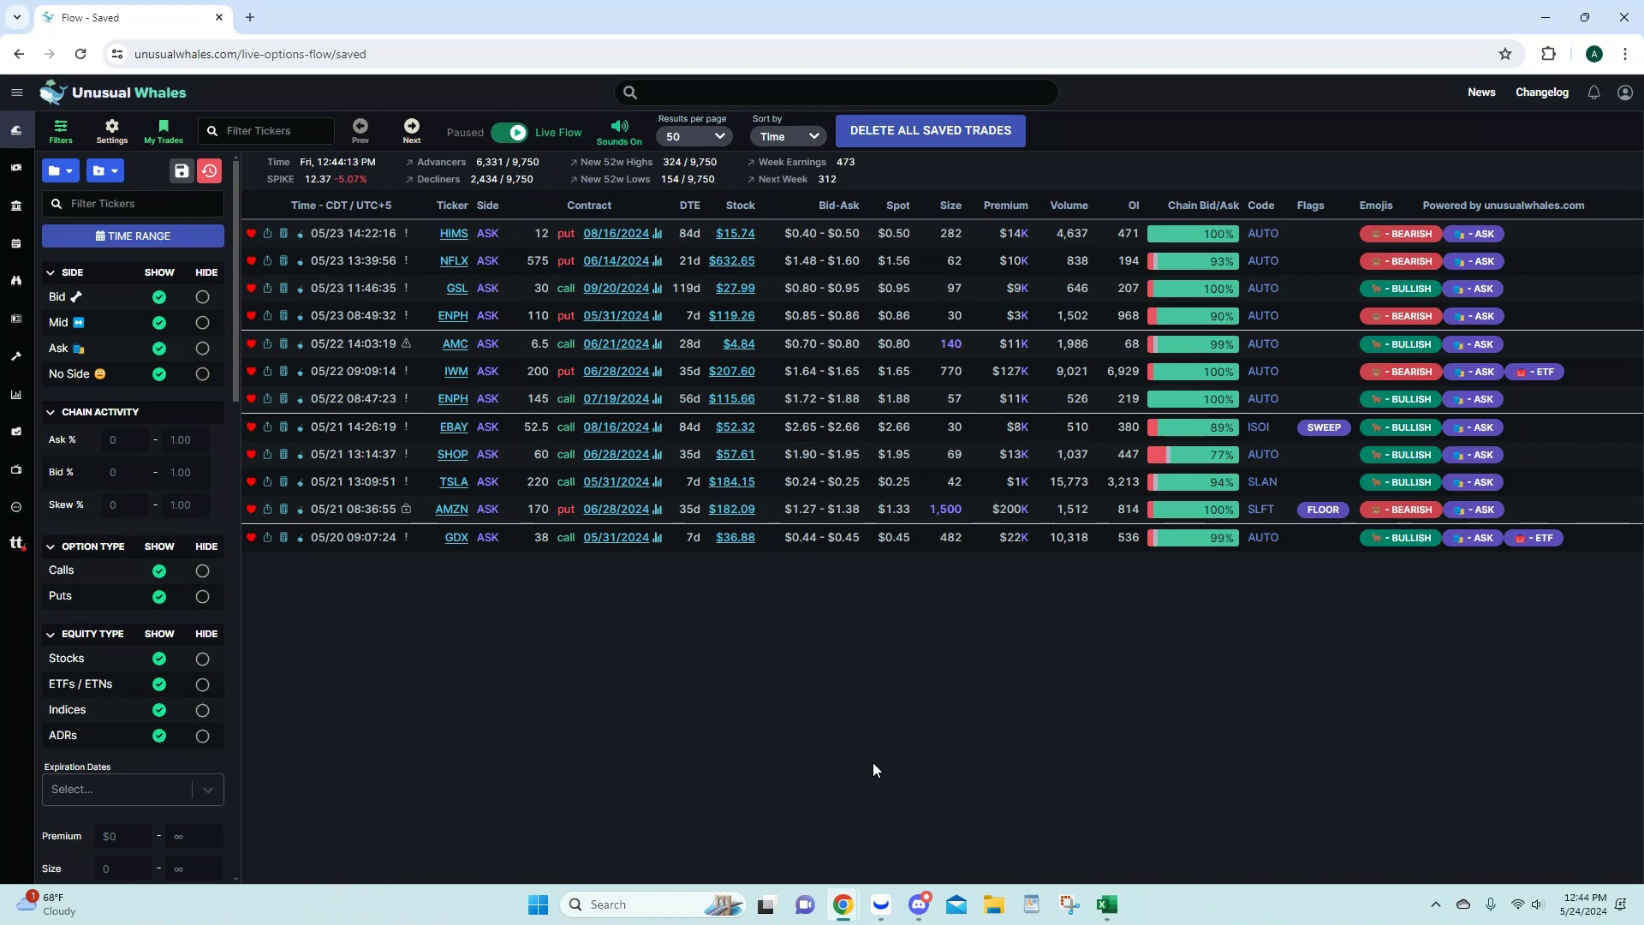
Step: Glance at Discord's flow-alerts channel, then return to the Unusual Whales saved trades
left_click(918, 904)
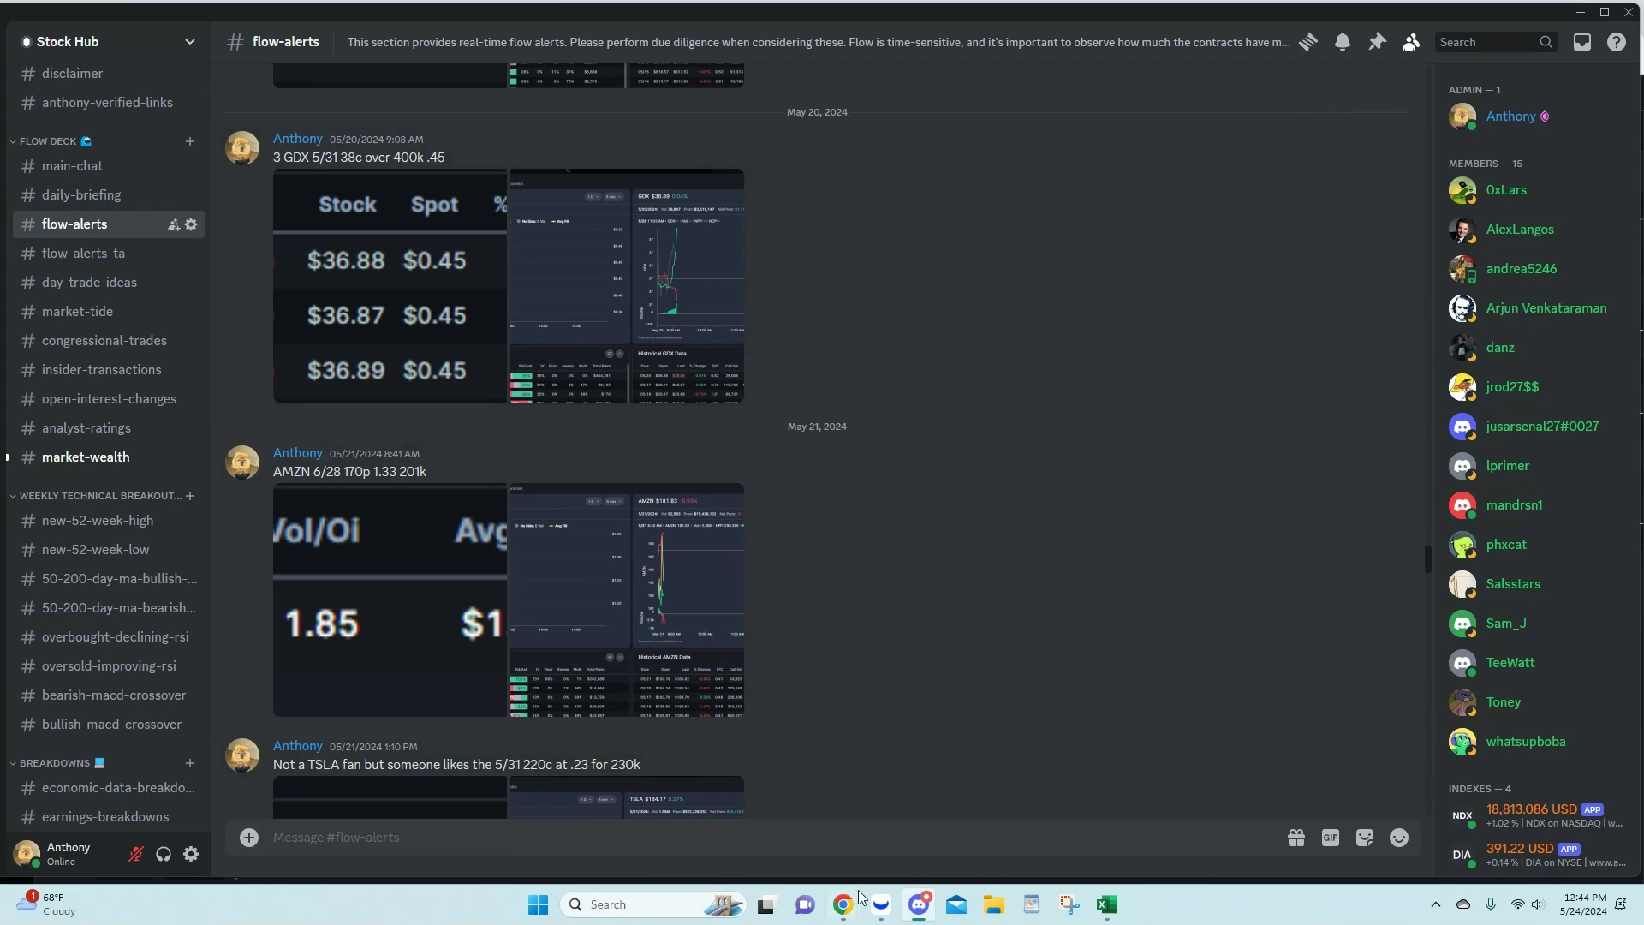
mouse_move(843, 904)
left_click(772, 839)
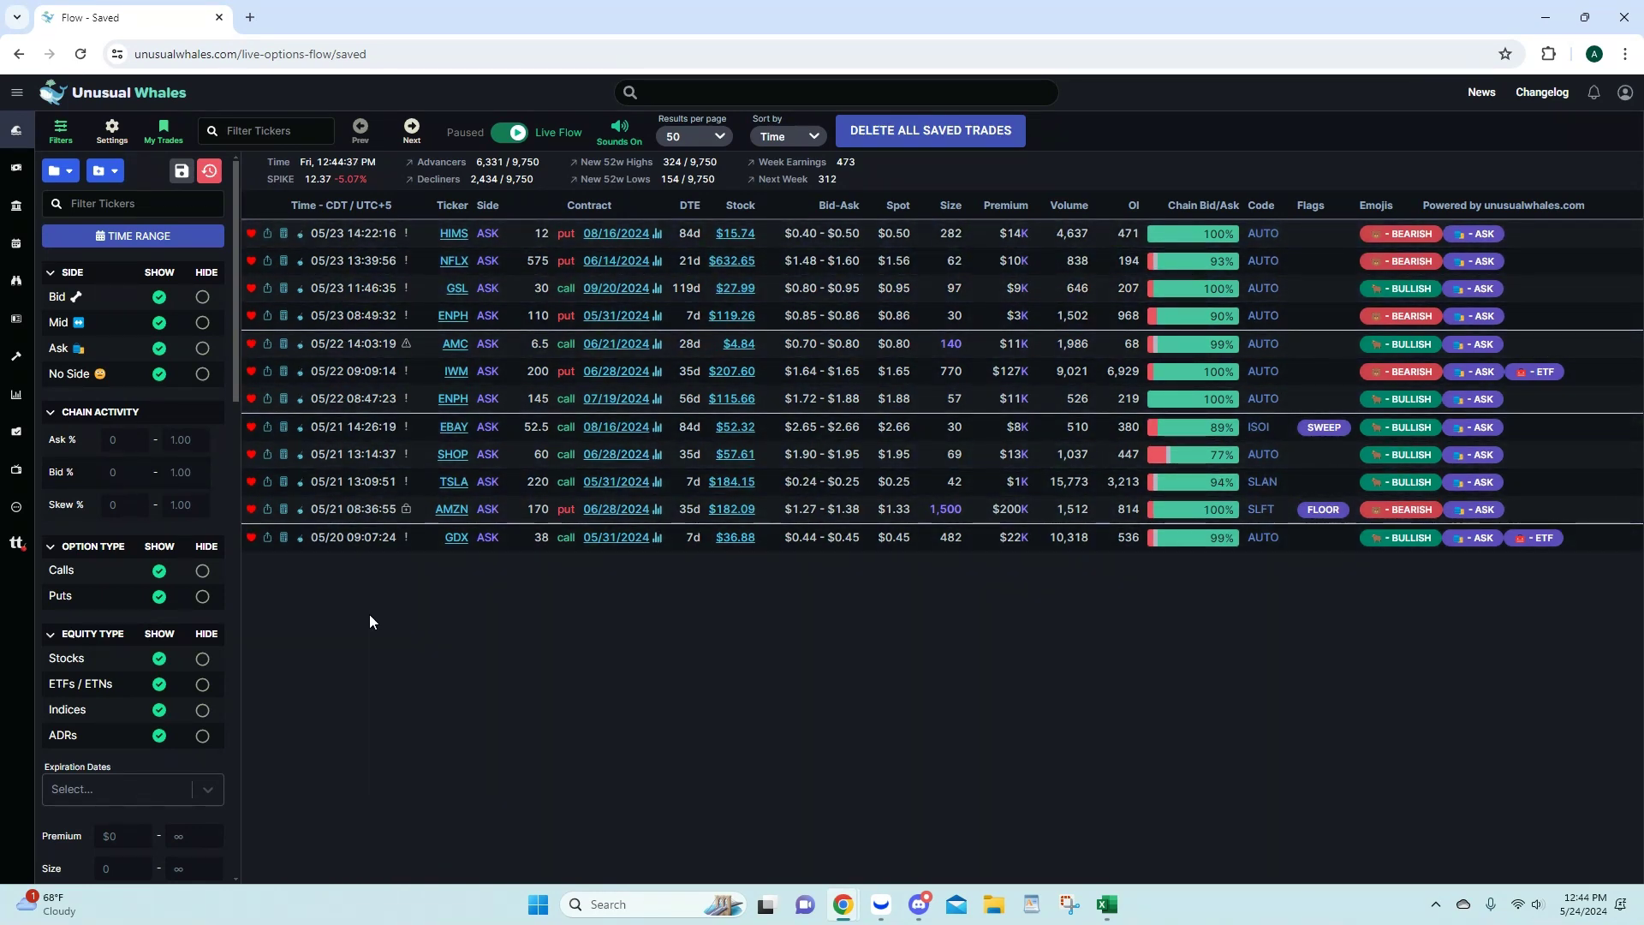
Step: Scroll the week's flow-alerts posts down to the HIMS and NFLX alerts, then open flow-alerts-ta
left_click(918, 904)
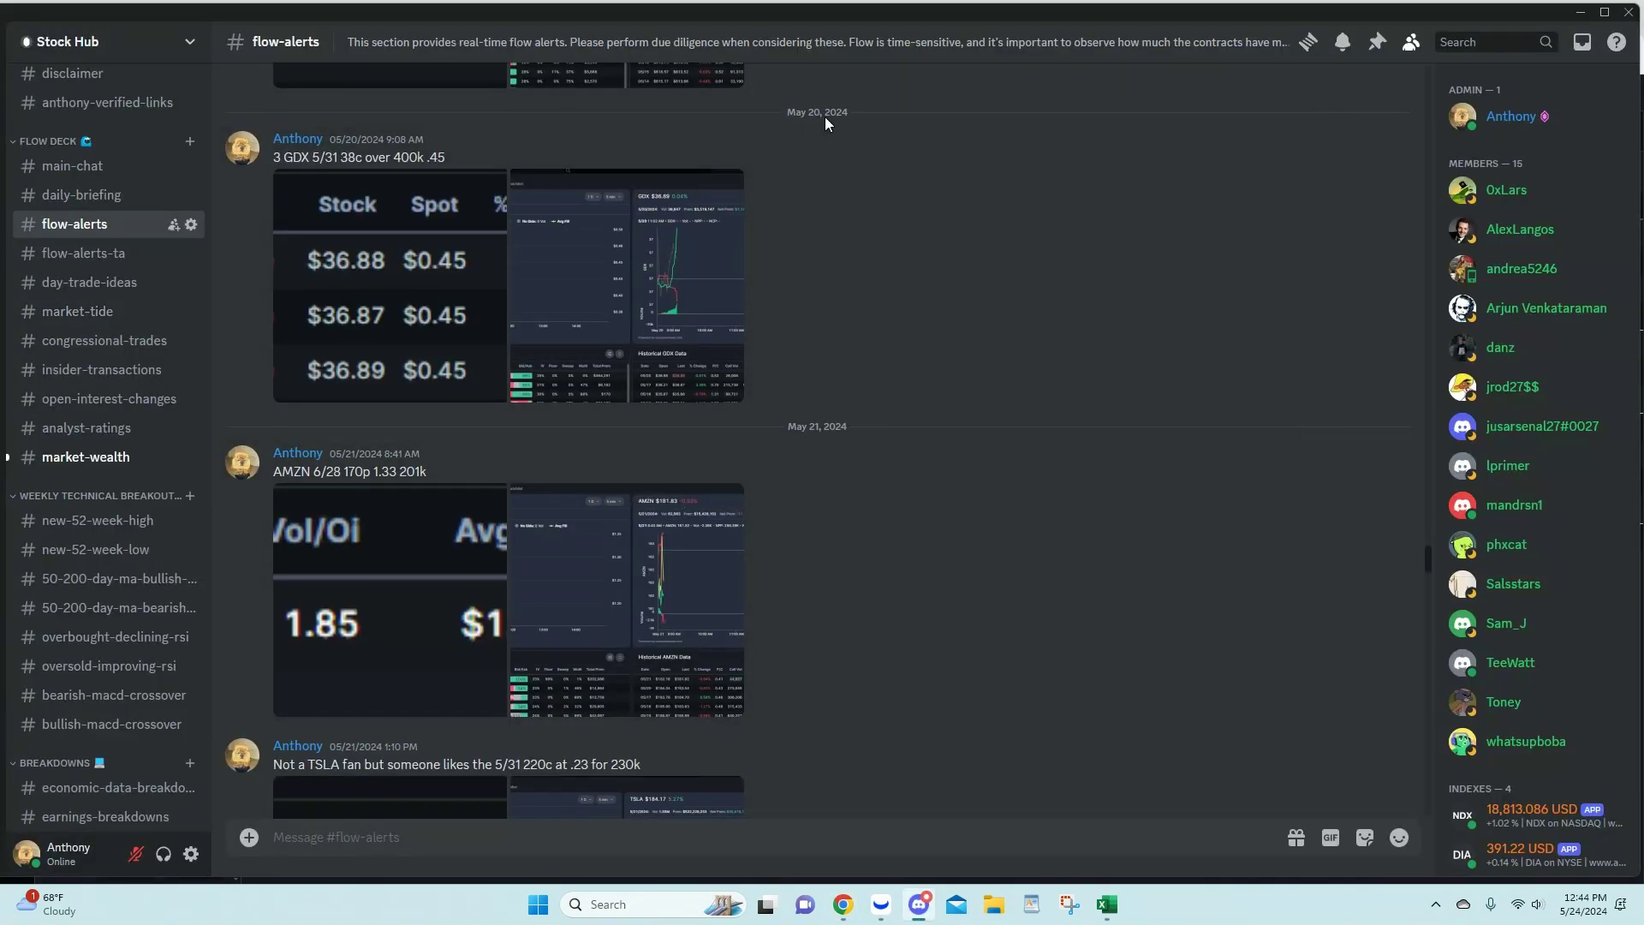
scroll(839, 171, "down", 3)
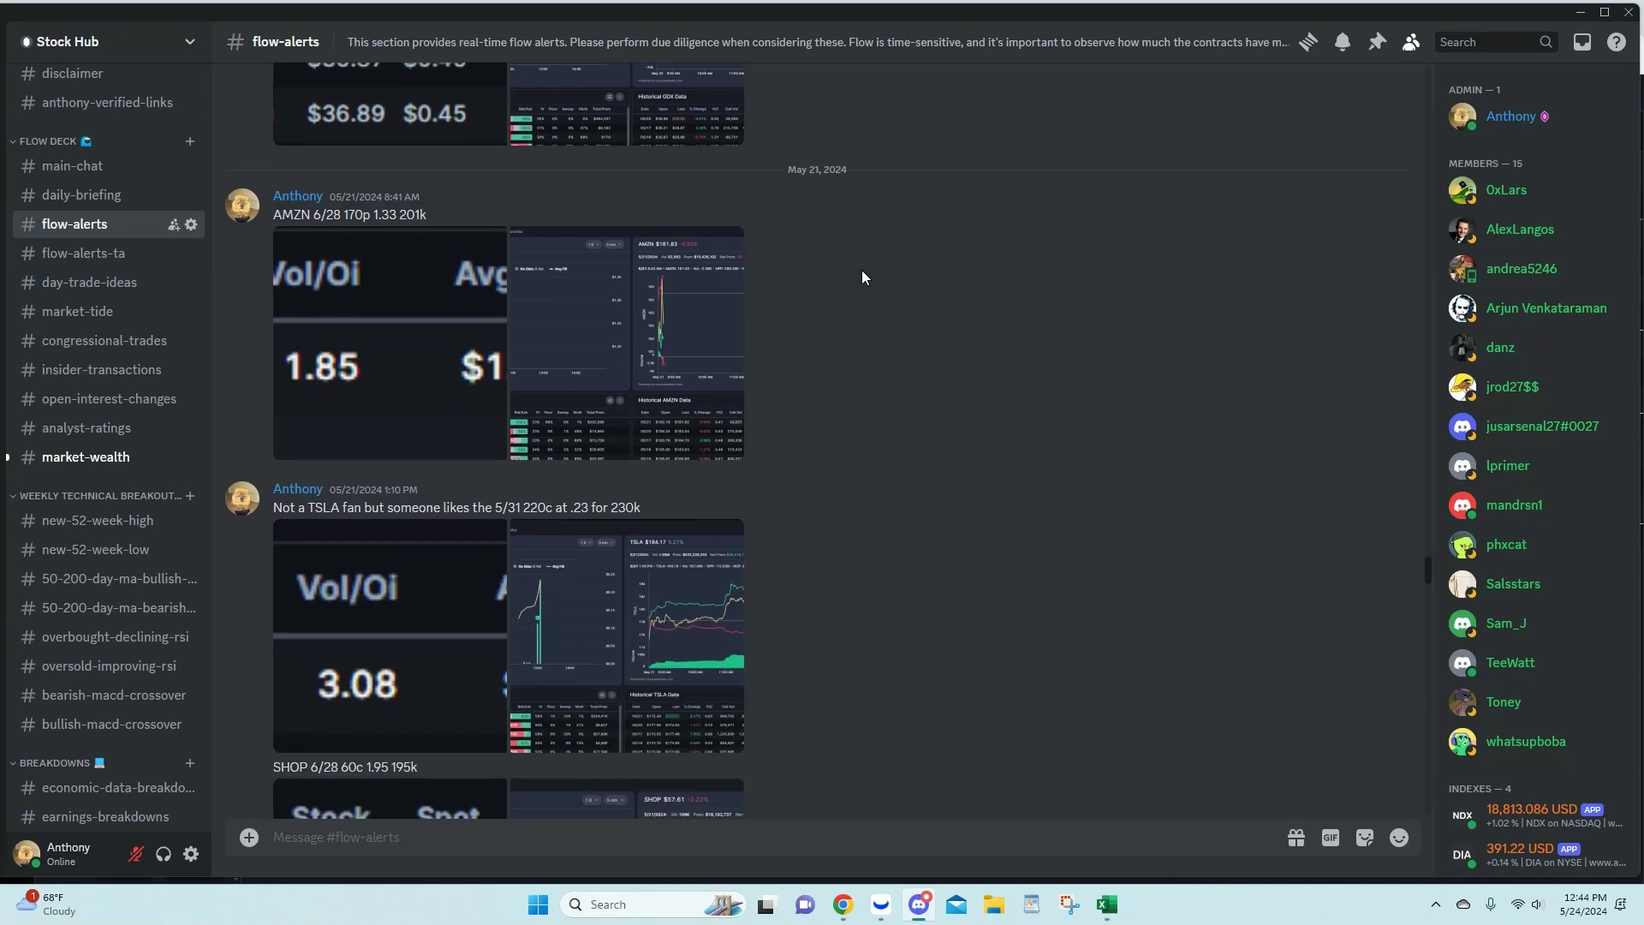
scroll(496, 171, "down", 3)
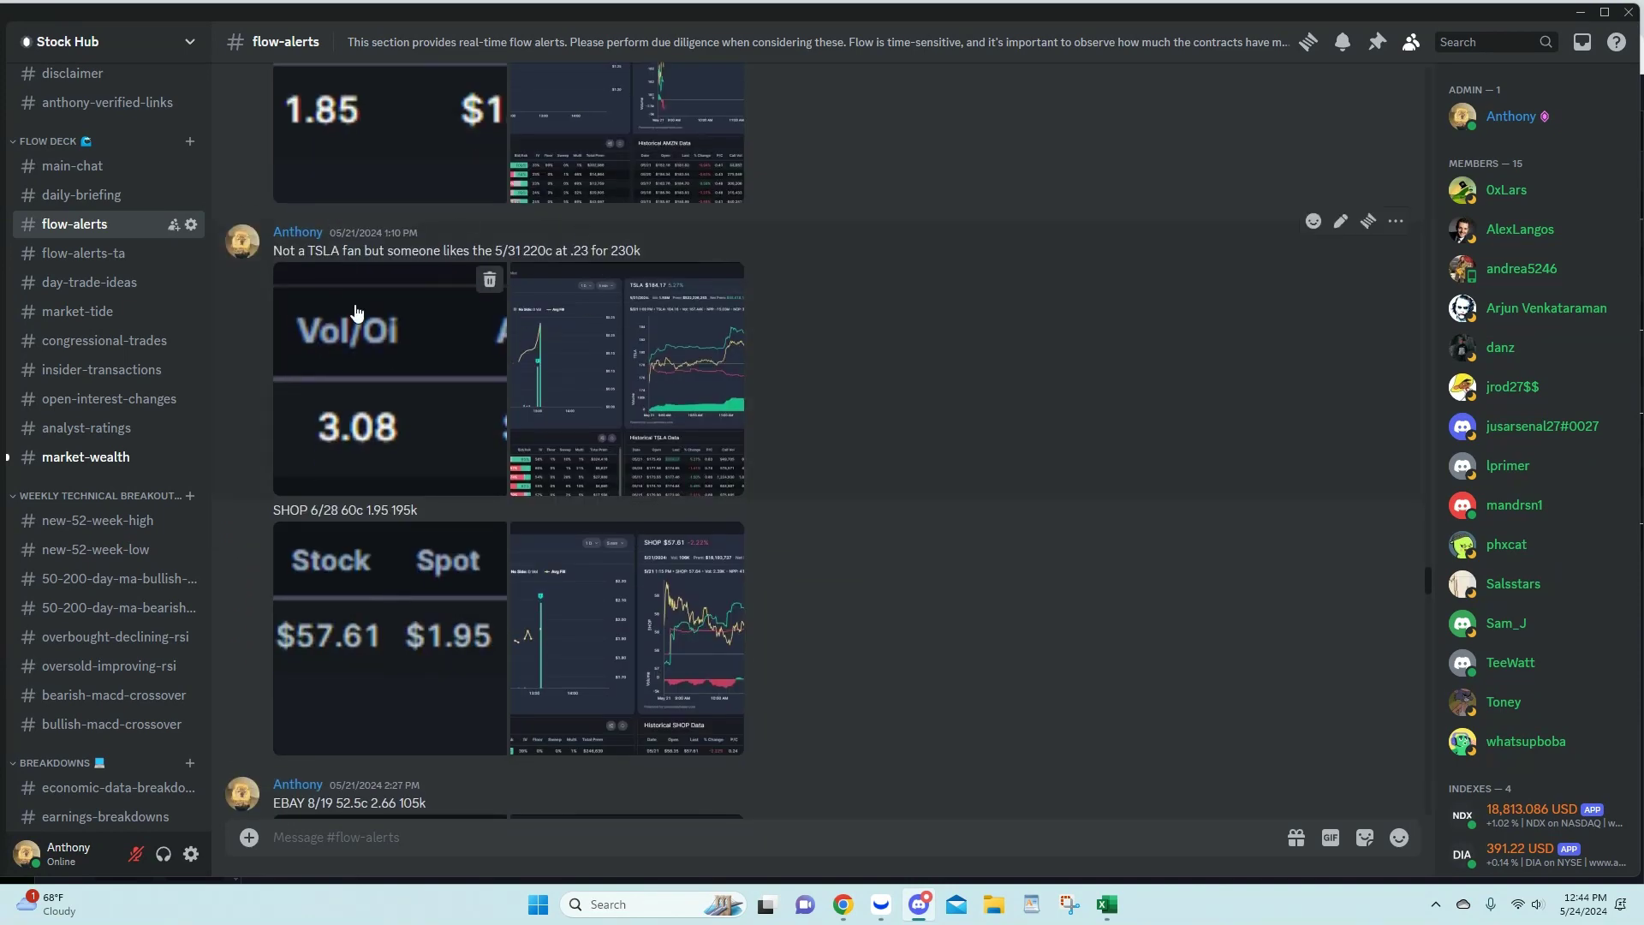
scroll(449, 392, "down", 15)
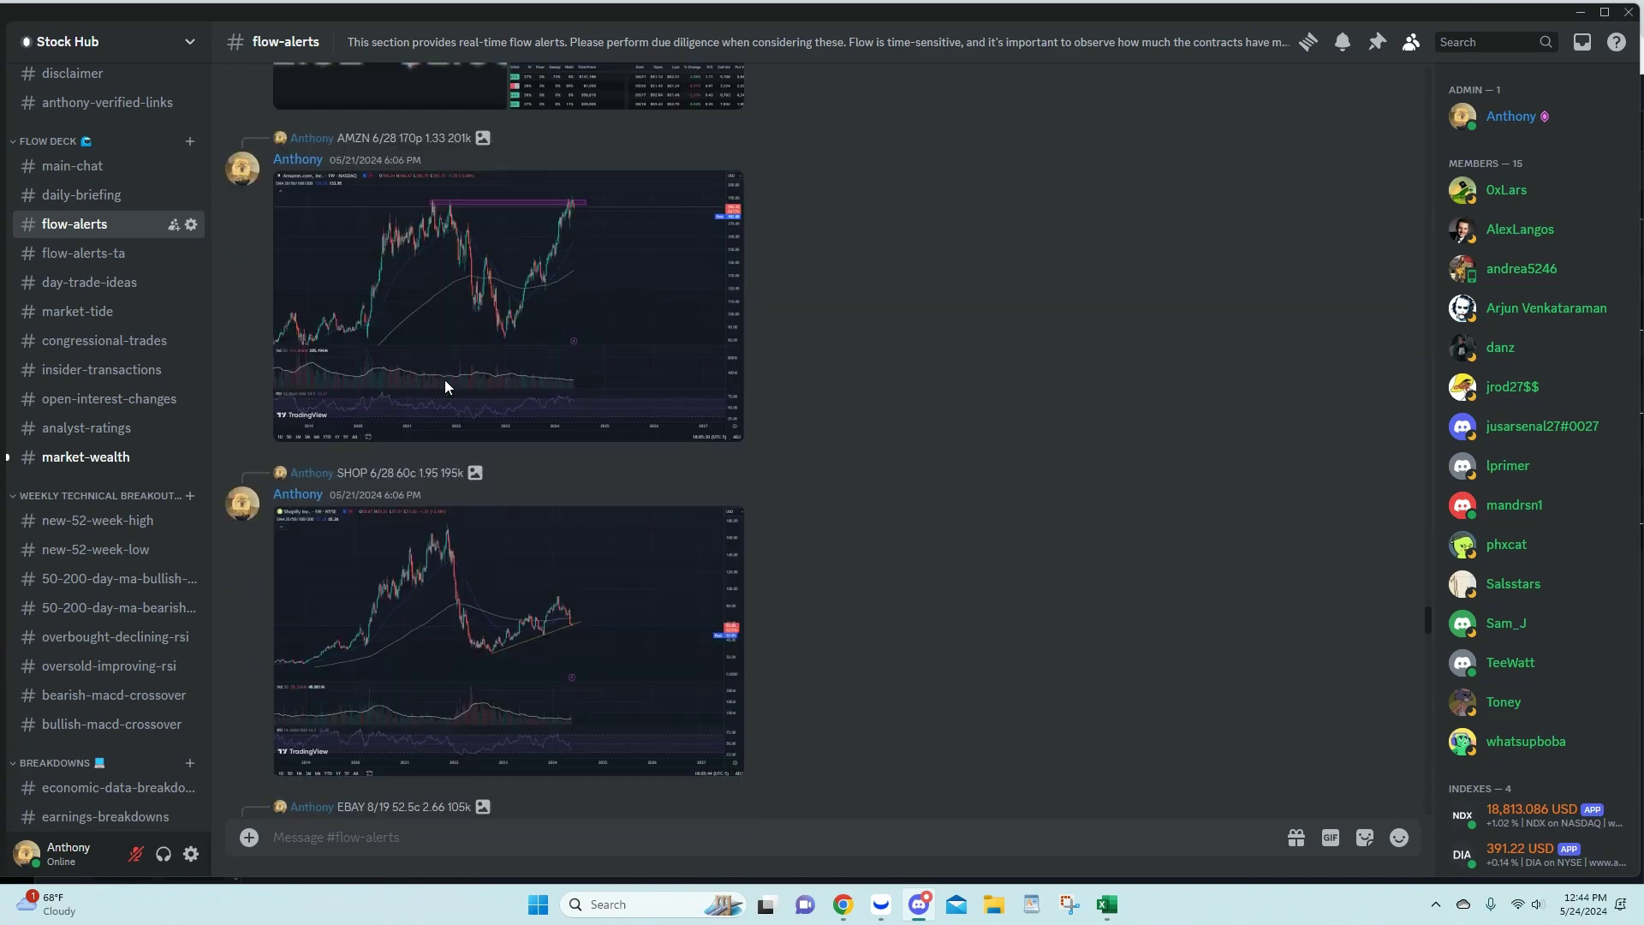
scroll(444, 379, "down", 8)
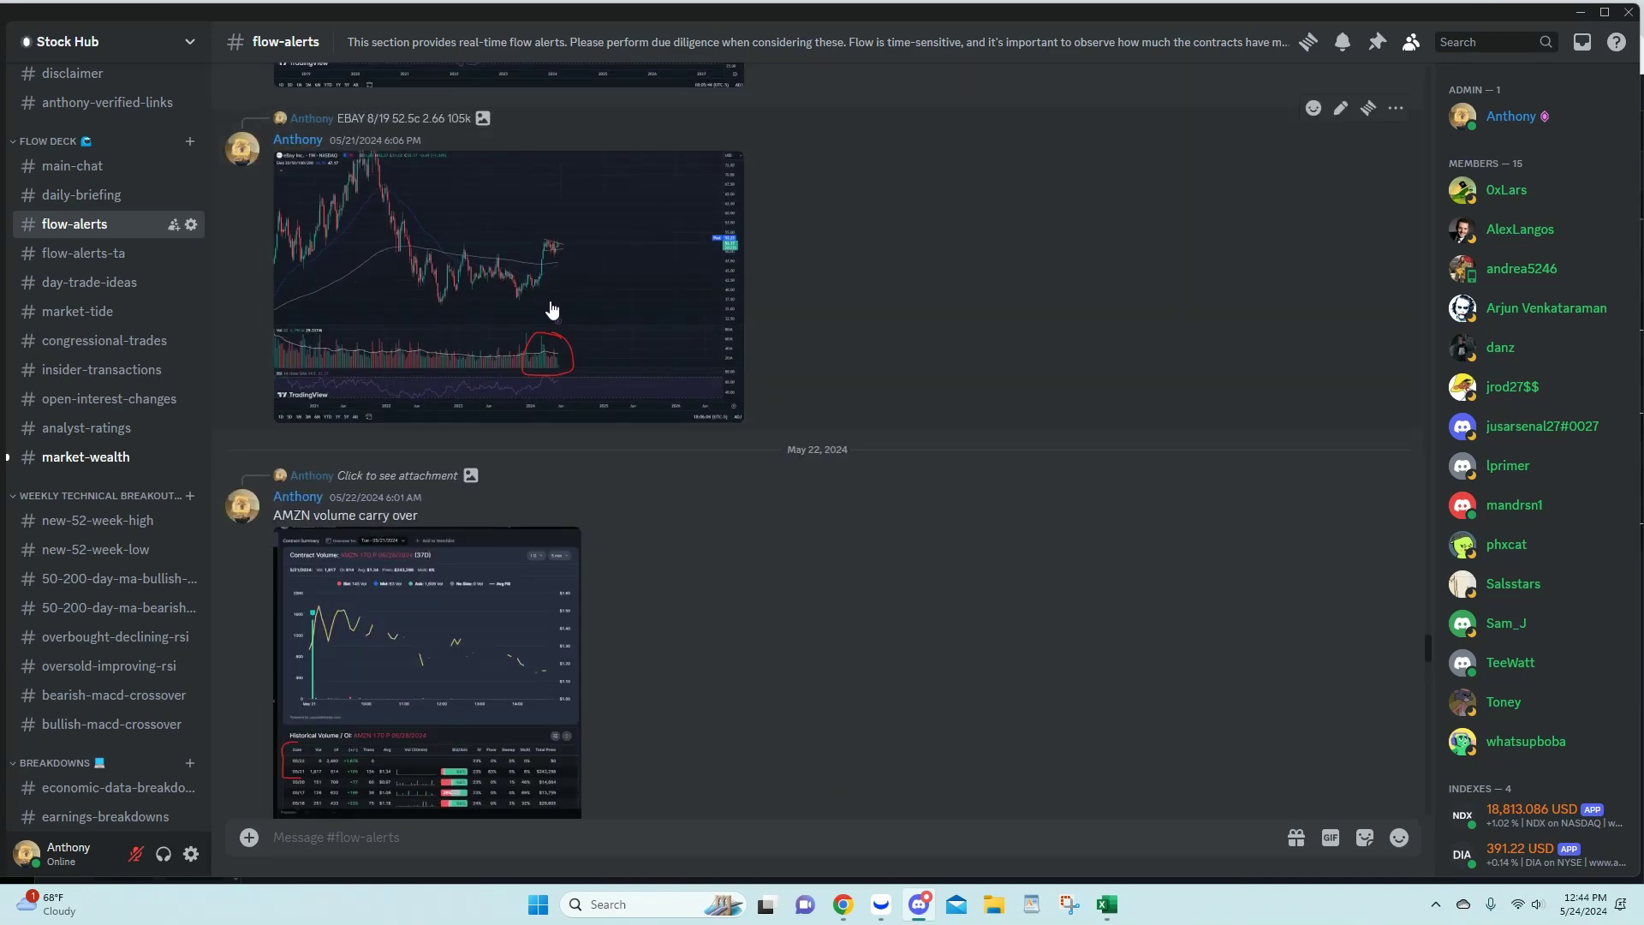
scroll(552, 310, "down", 3)
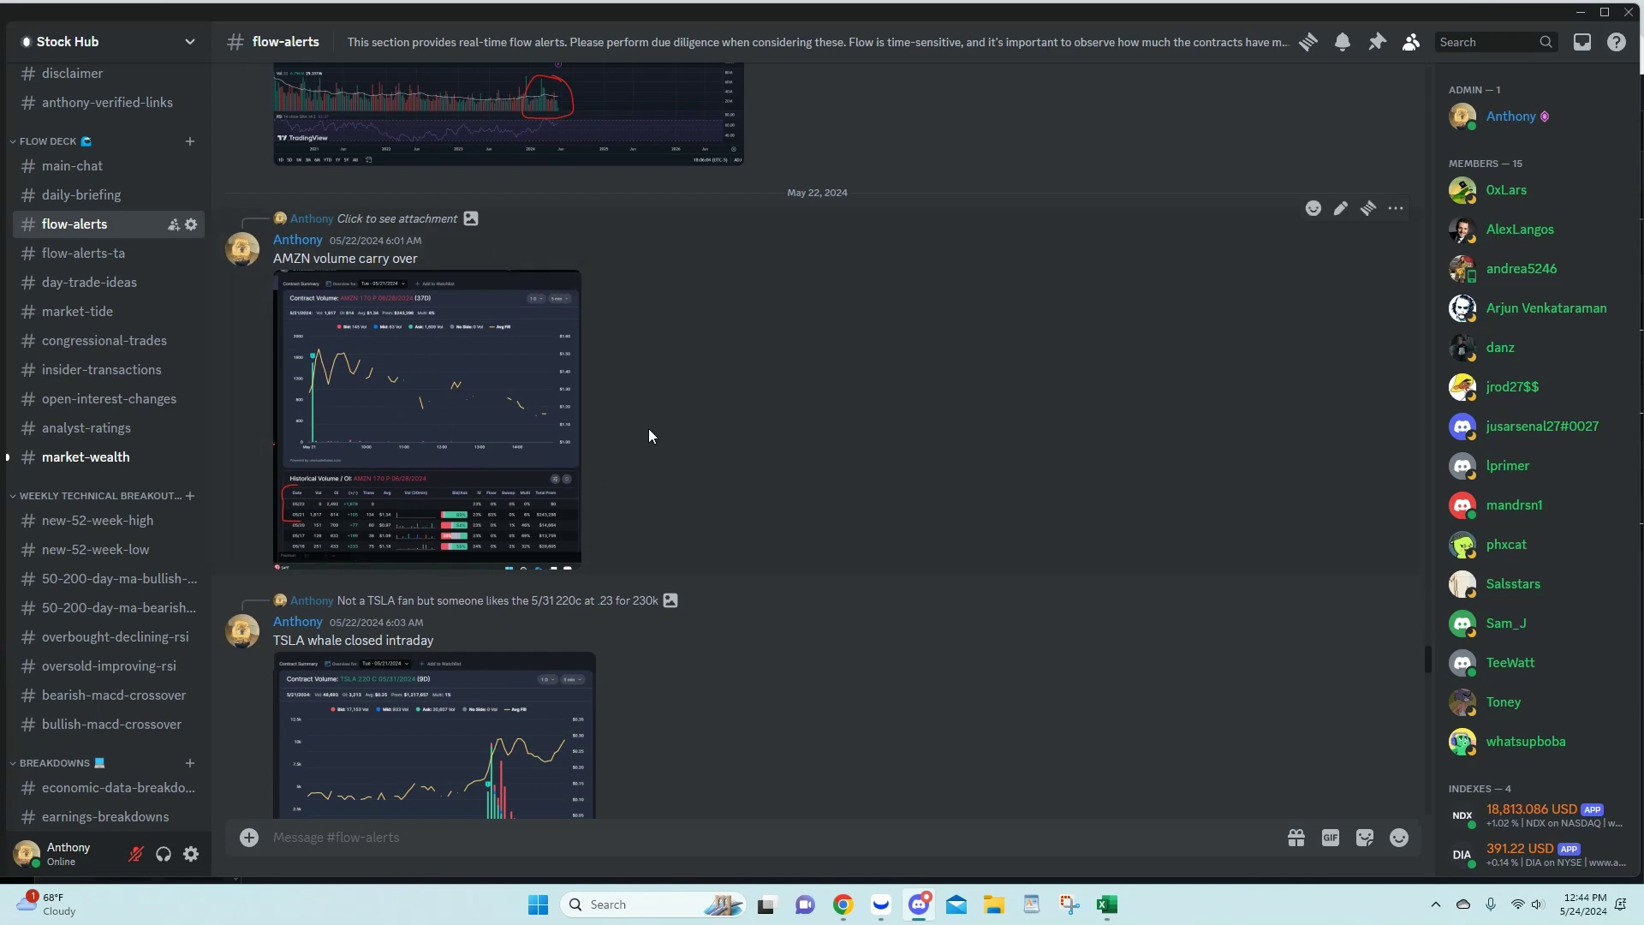
scroll(649, 430, "down", 15)
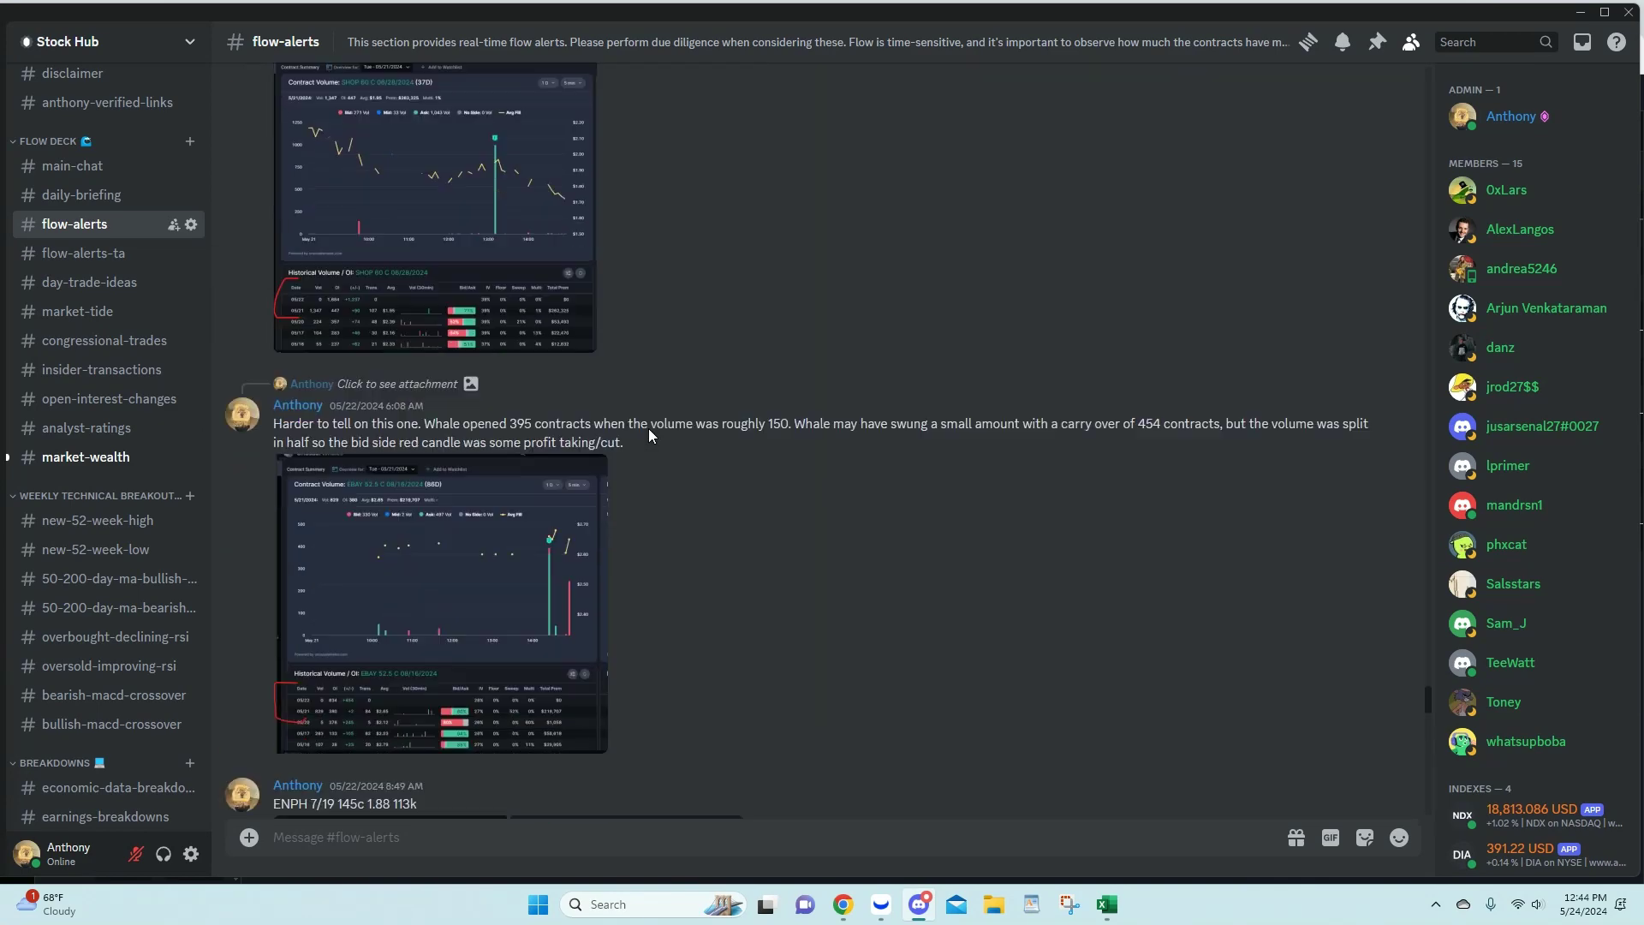
scroll(649, 436, "down", 5)
scroll(329, 360, "down", 3)
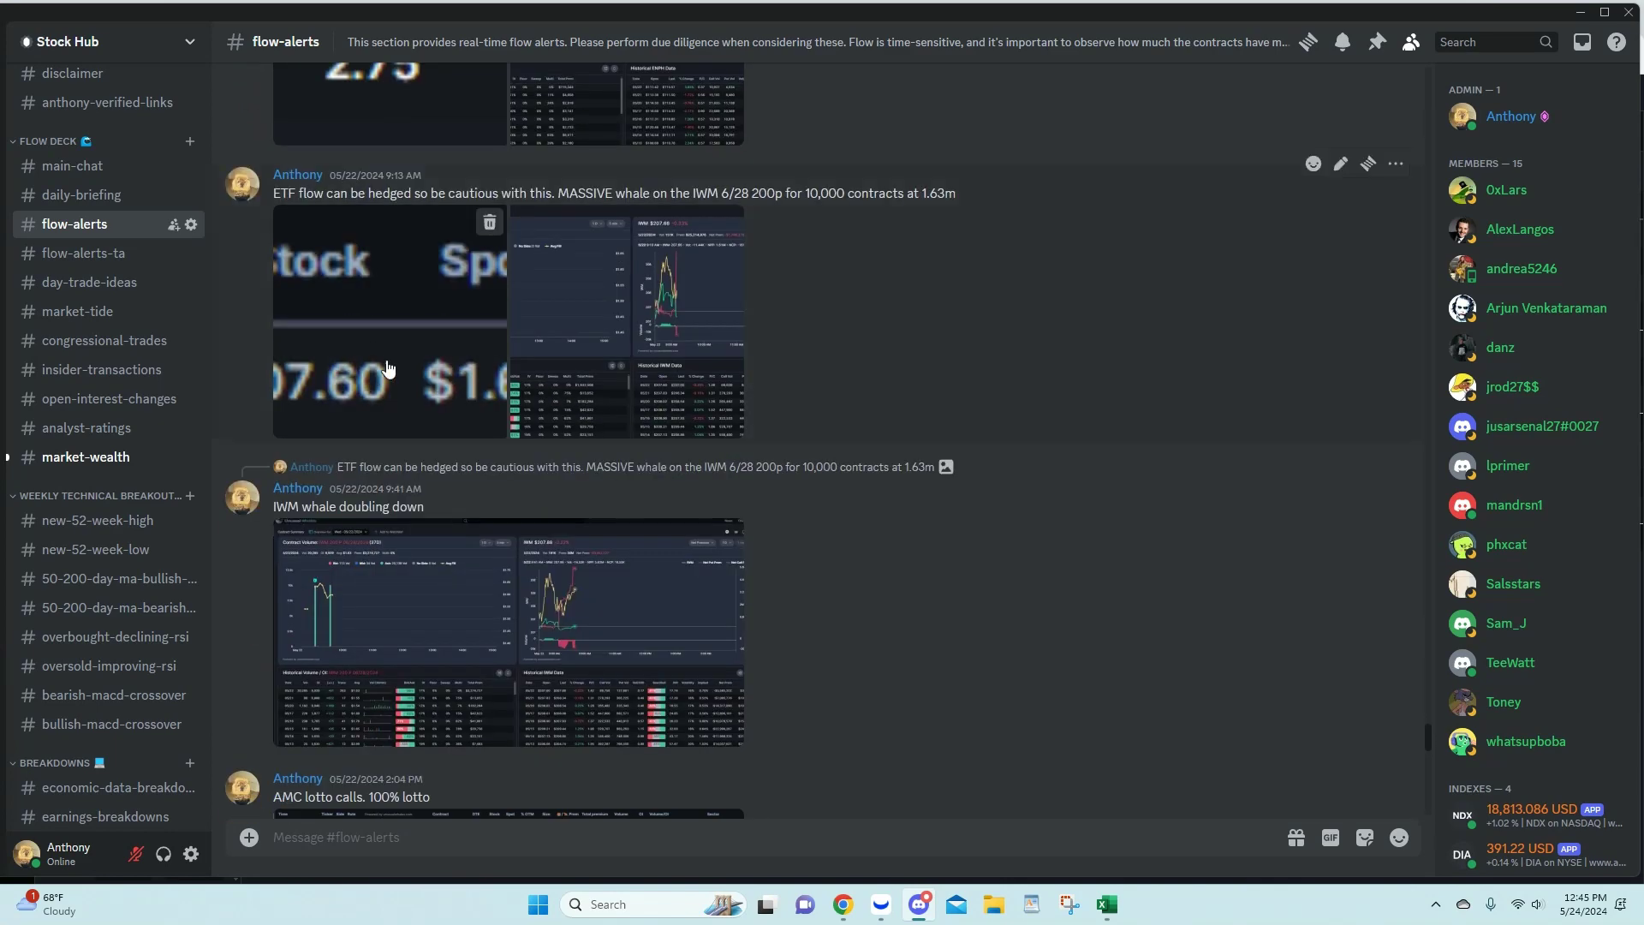
scroll(334, 397, "down", 4)
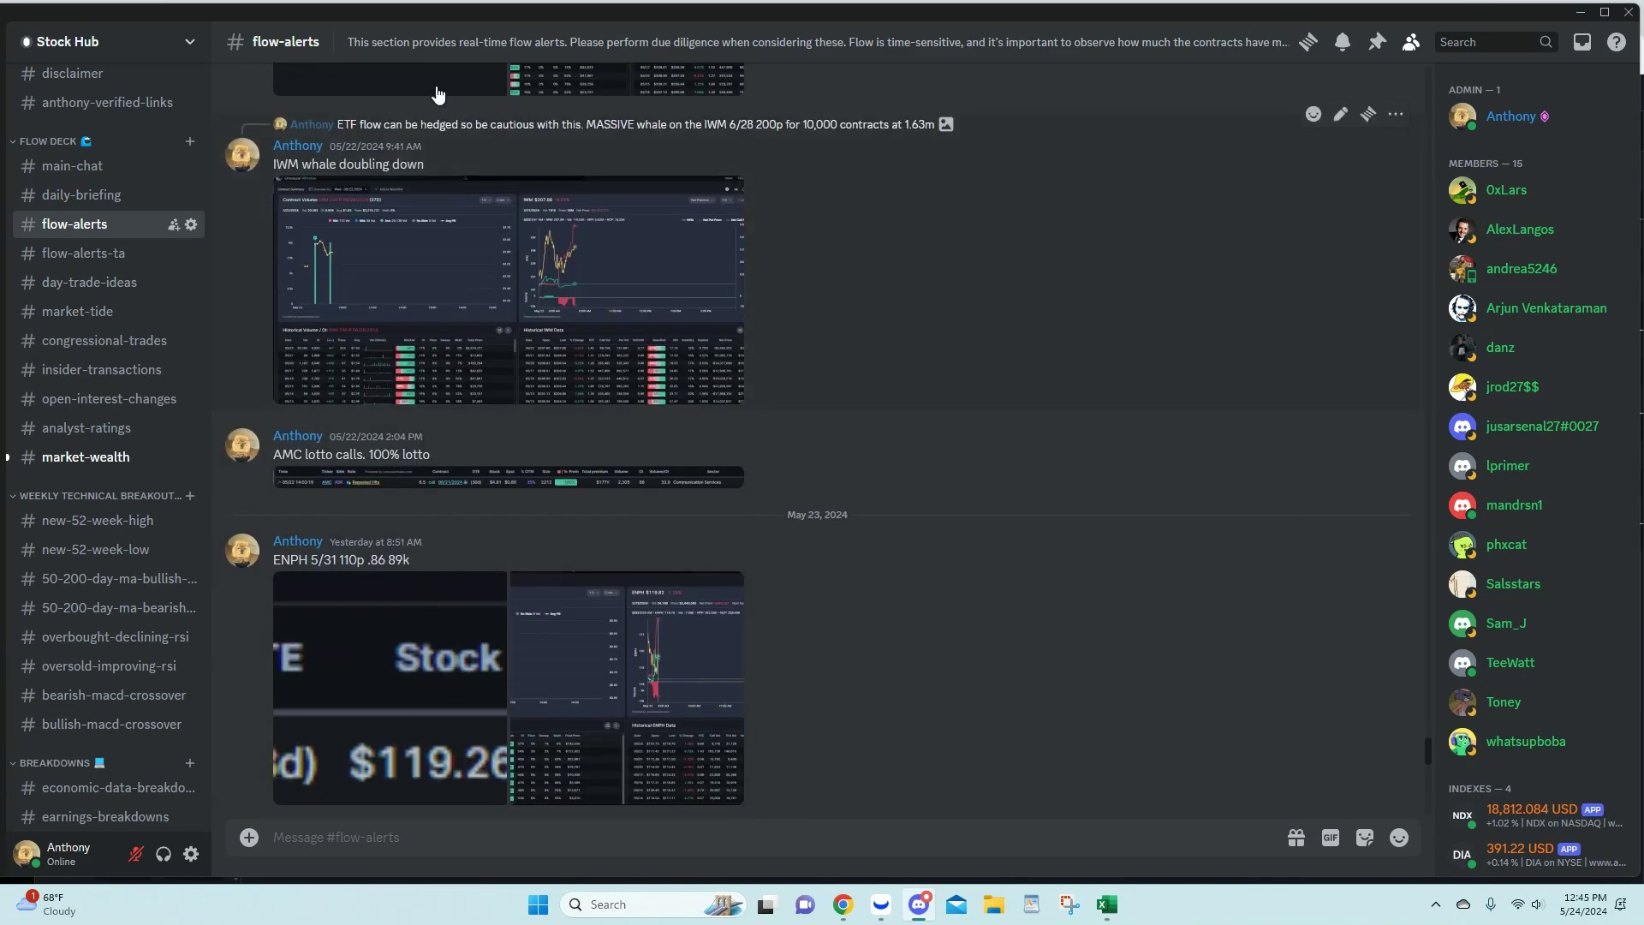
scroll(383, 302, "down", 4)
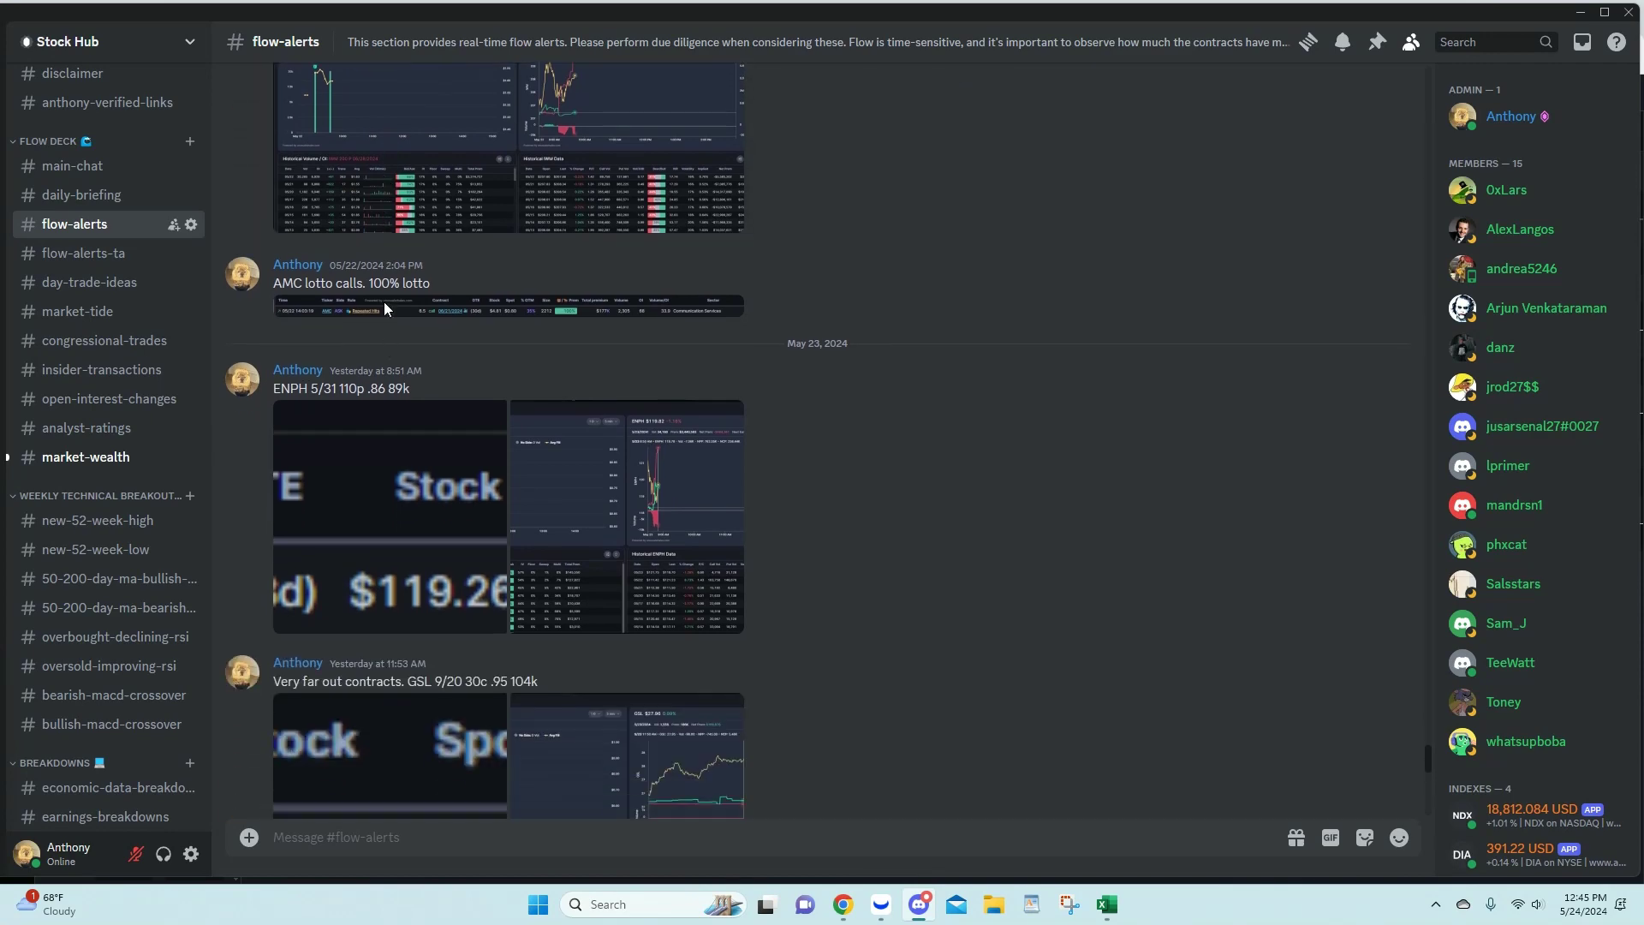
scroll(380, 368, "down", 5)
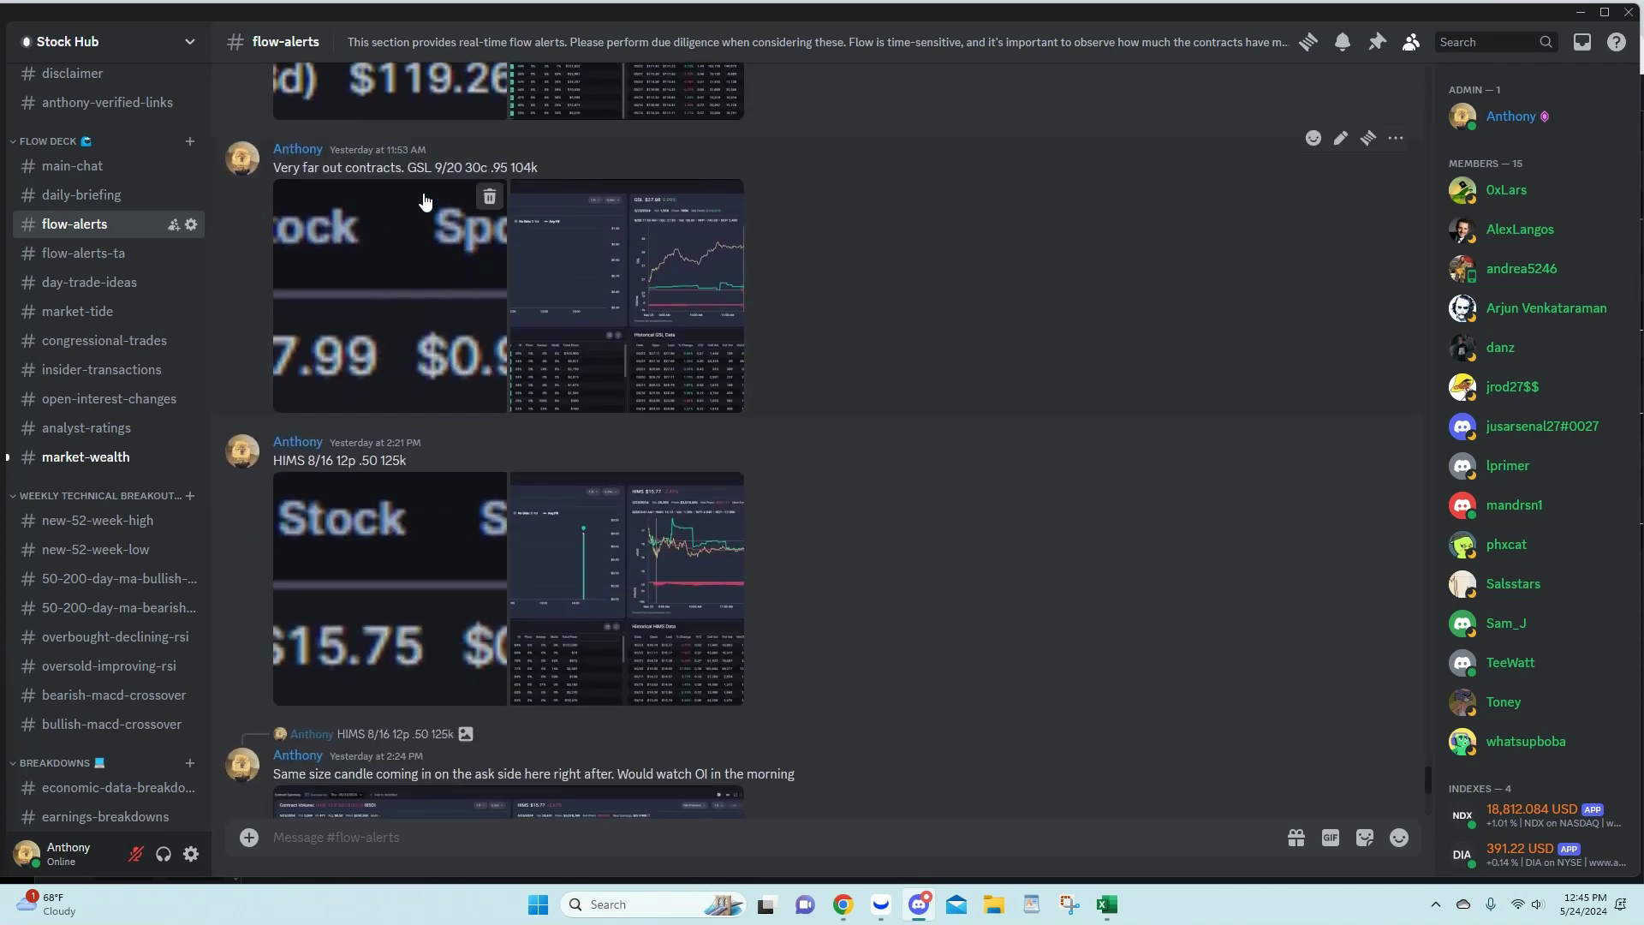
scroll(424, 394, "down", 5)
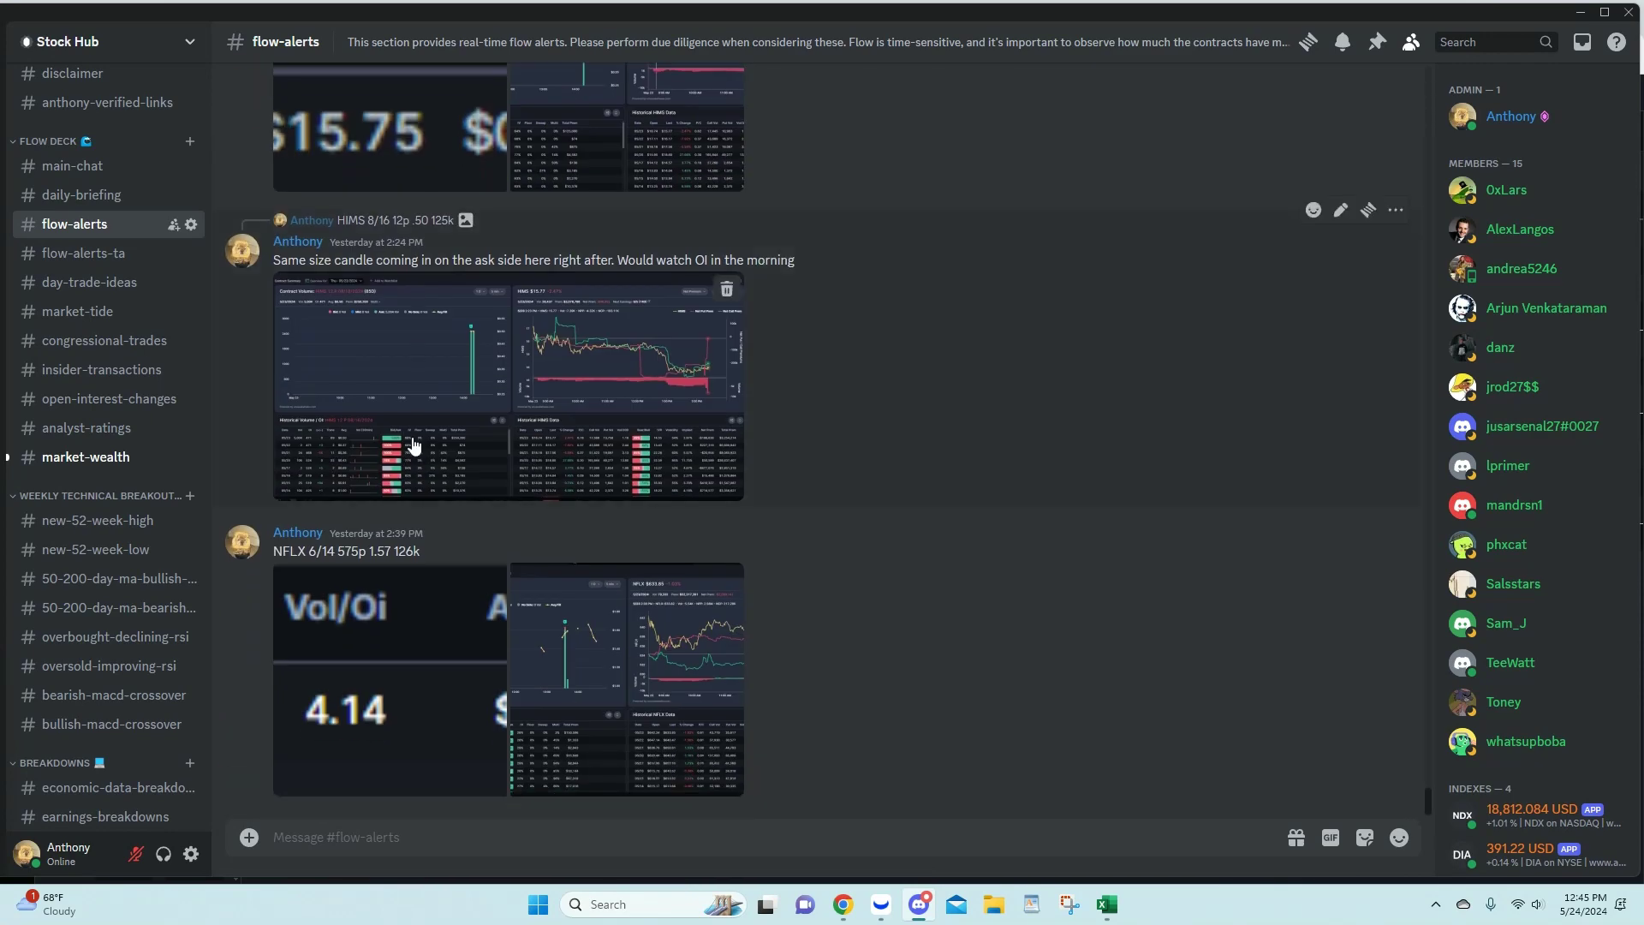
left_click(97, 257)
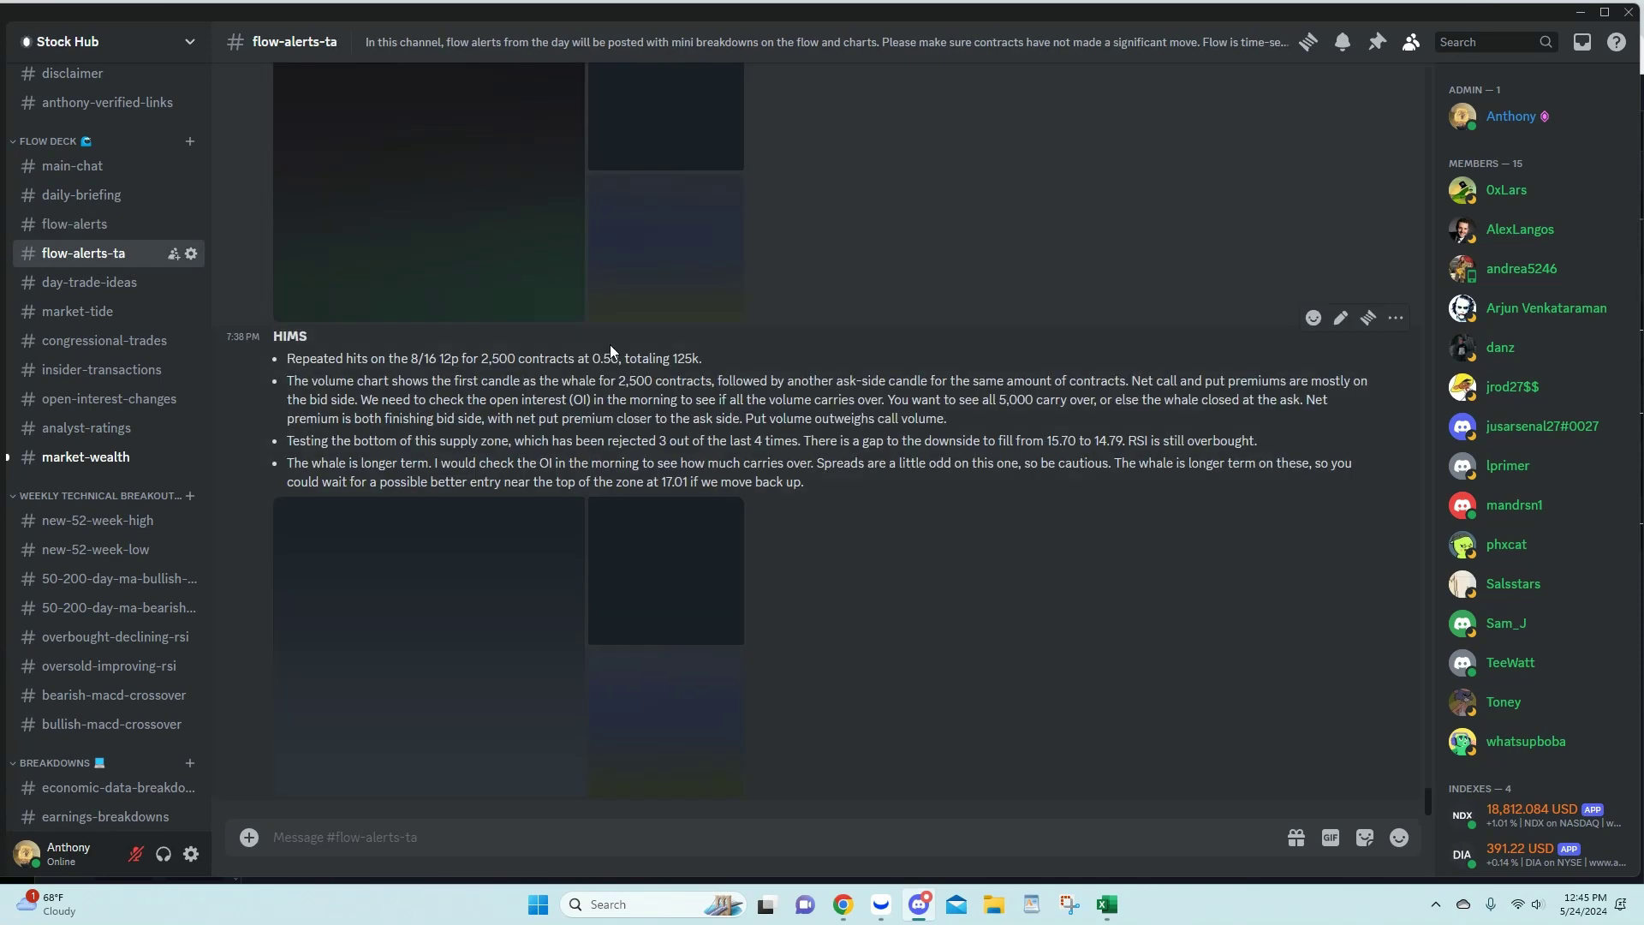
Step: Review the ENPH and IWM posts and view the AMZN contract chart enlarged
scroll(610, 344, "up", 8)
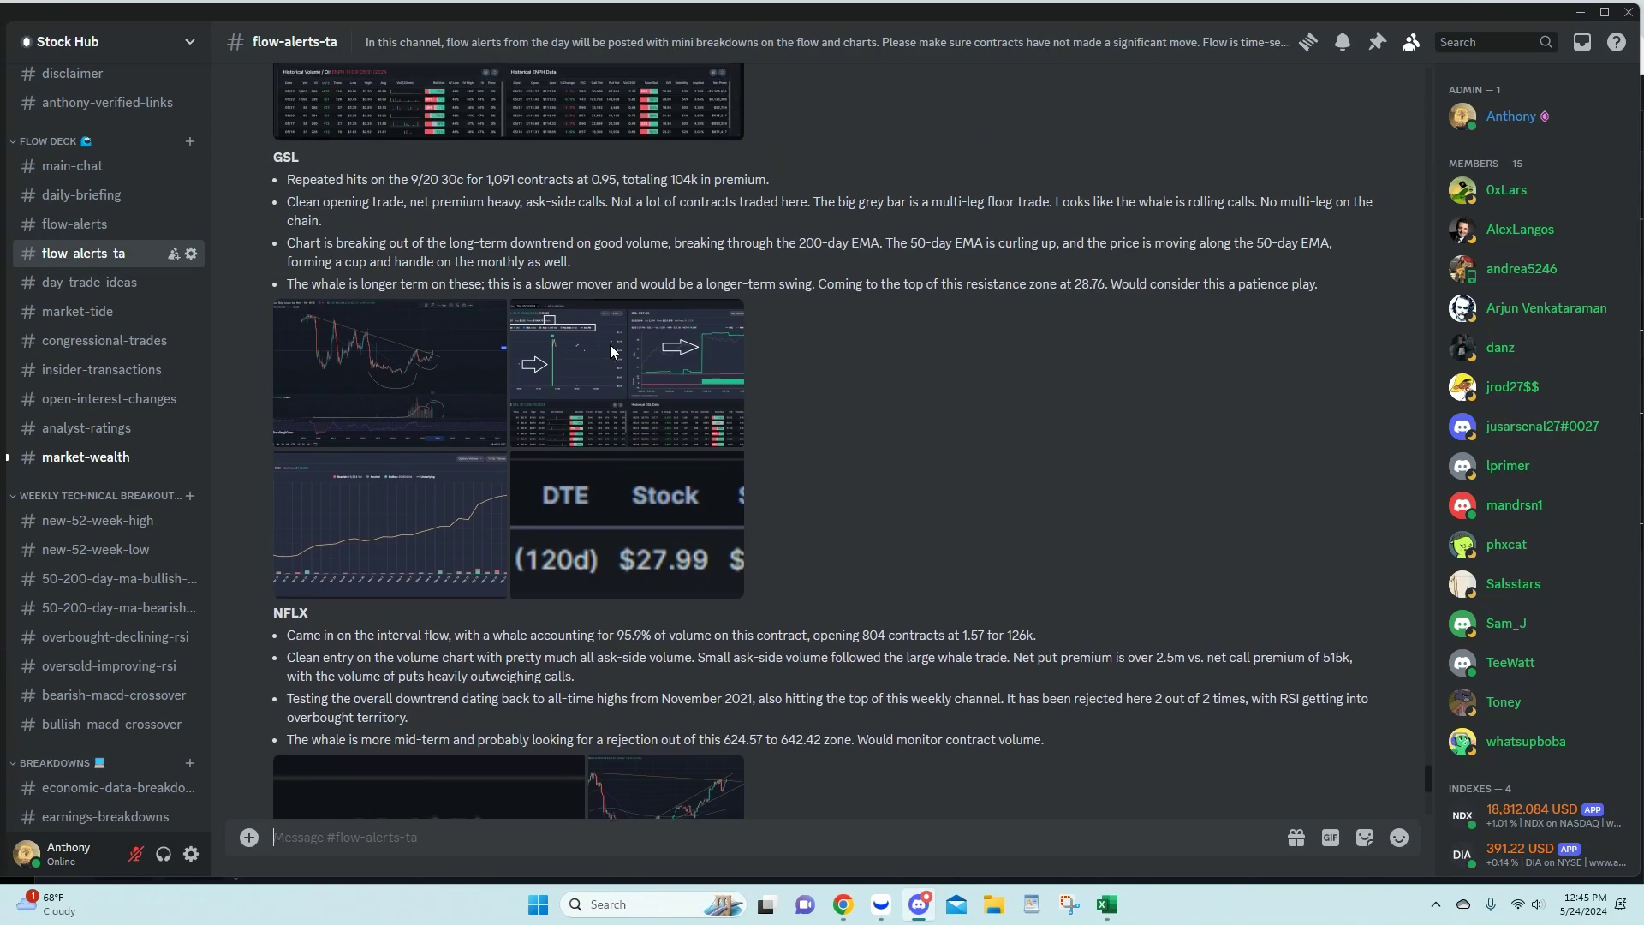
scroll(610, 345, "up", 10)
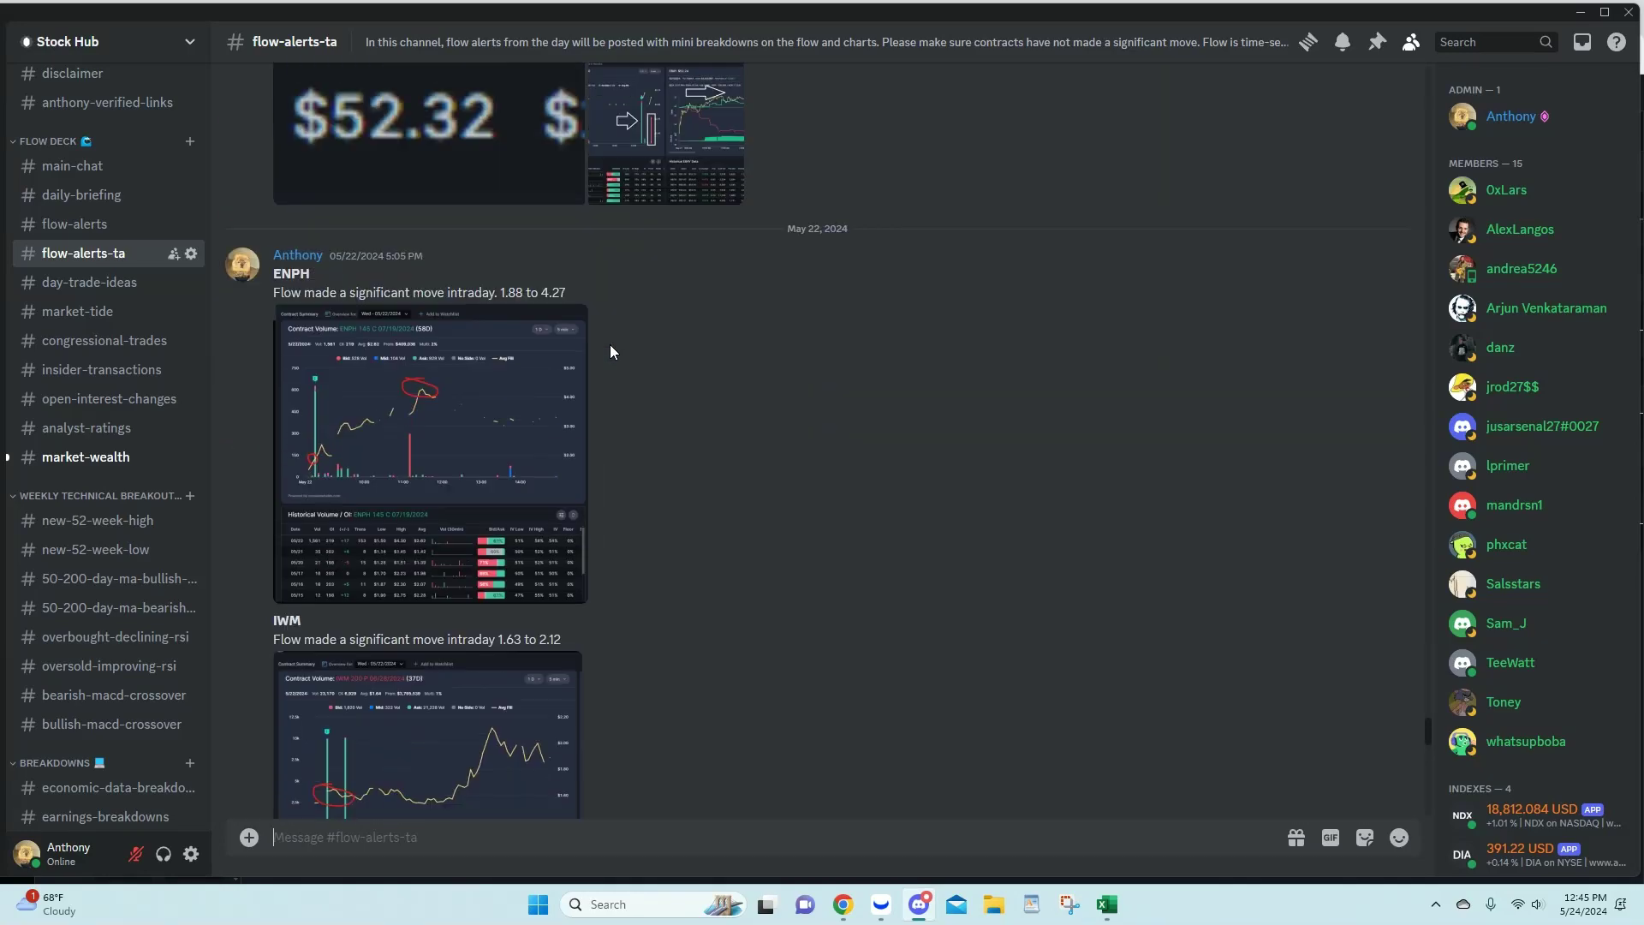
scroll(609, 344, "up", 10)
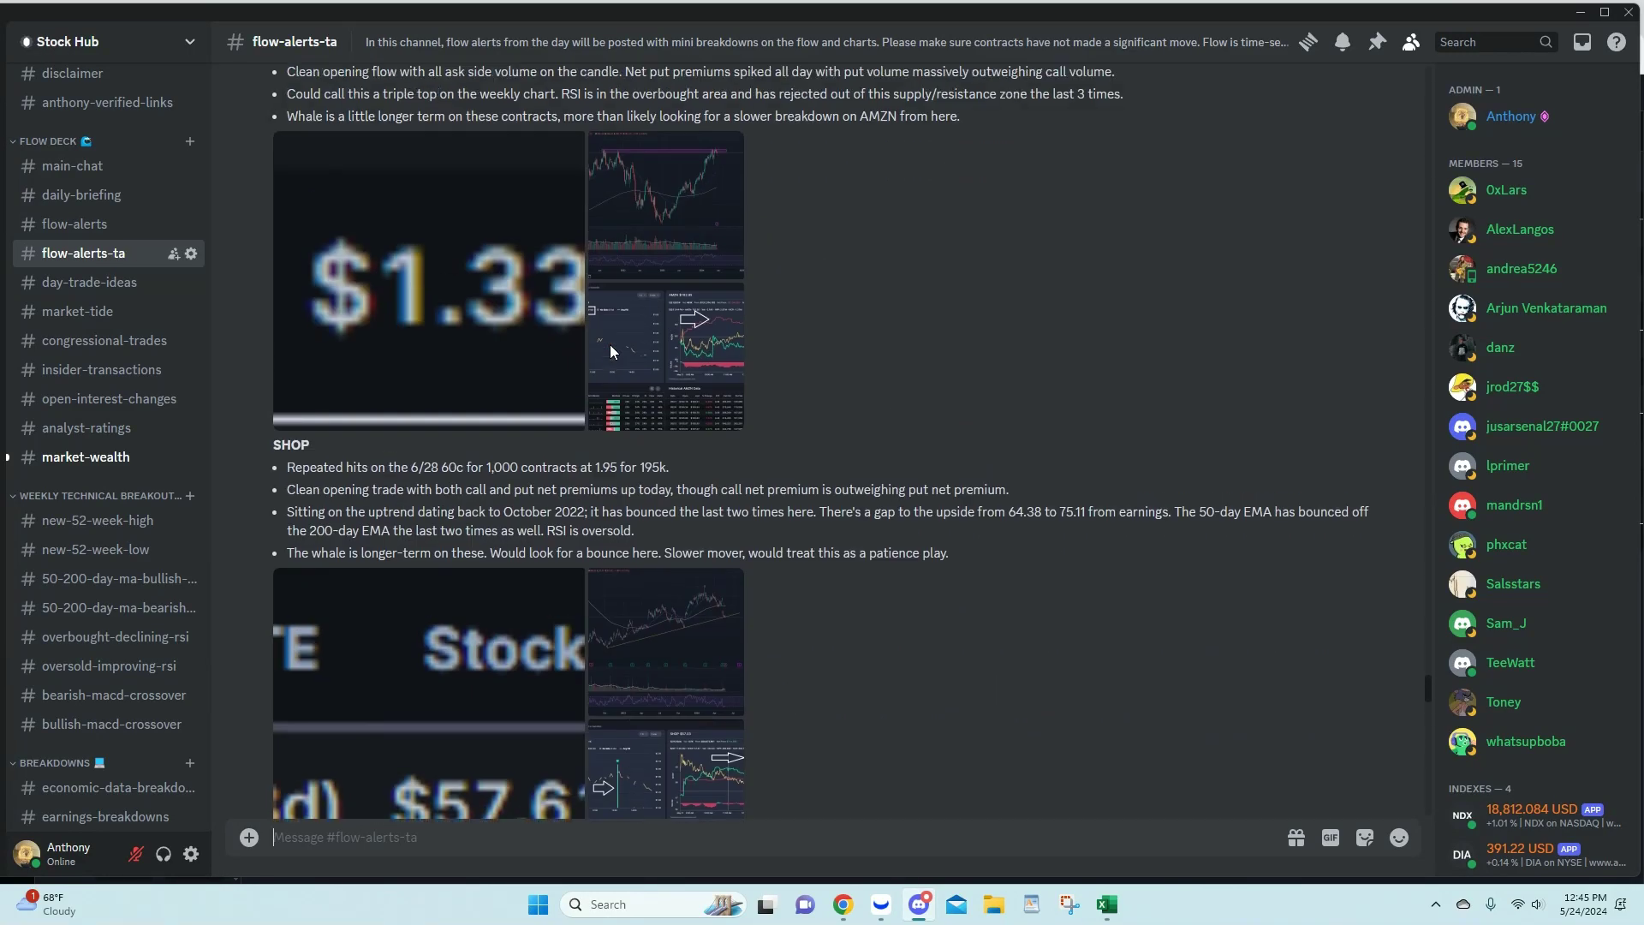
scroll(609, 351, "up", 10)
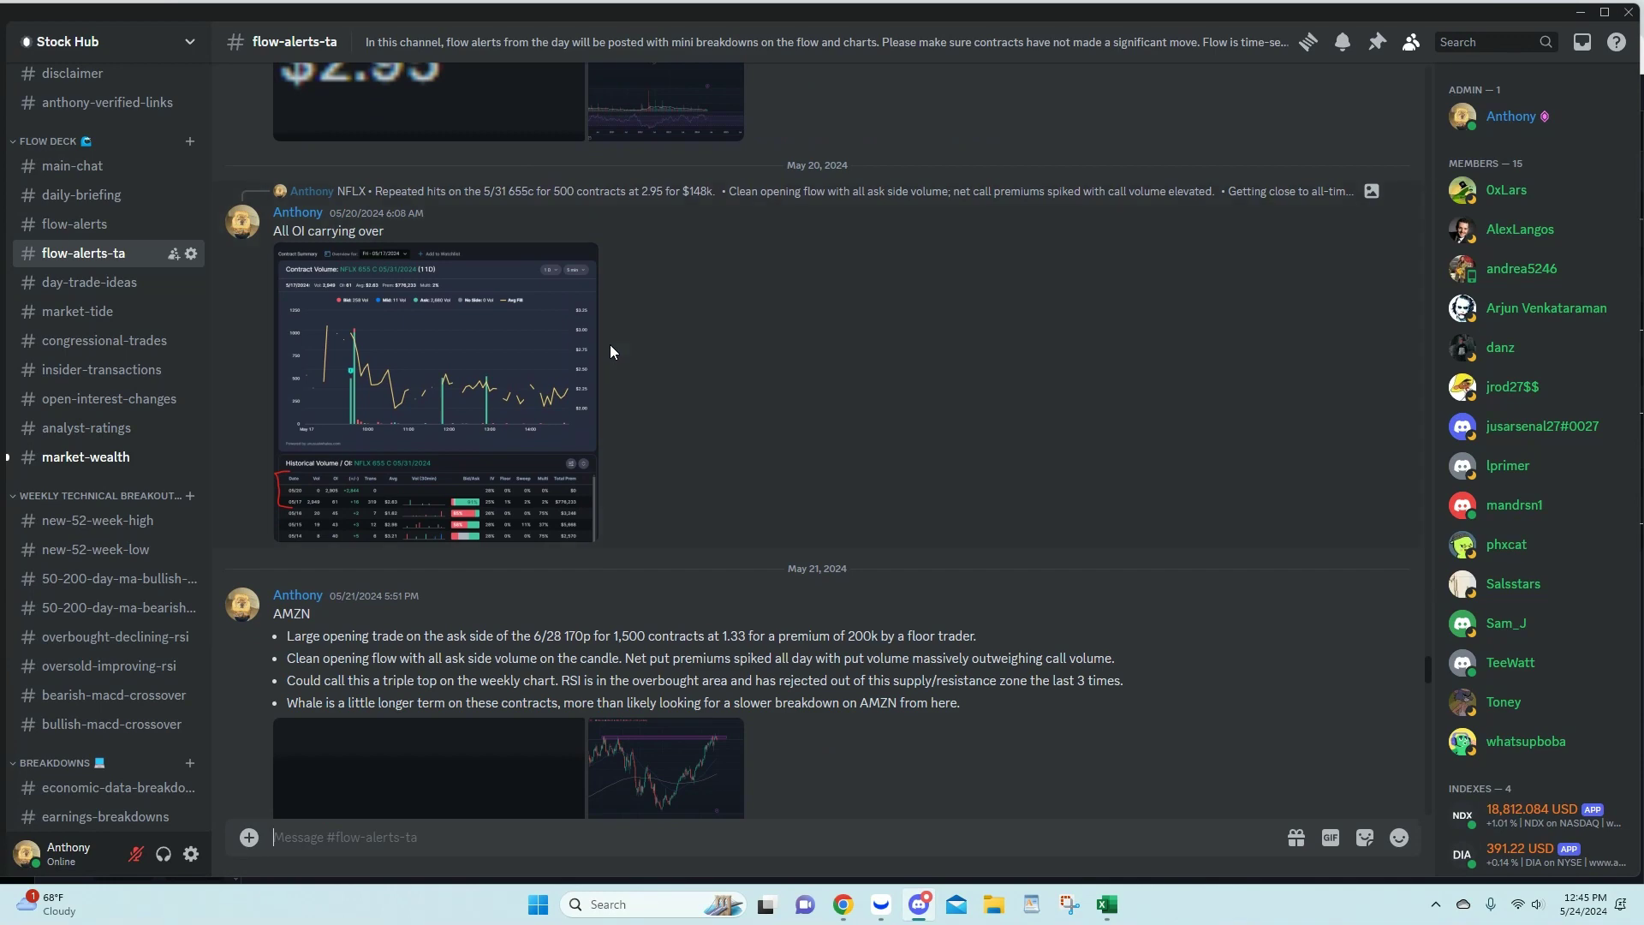
scroll(610, 344, "down", 1)
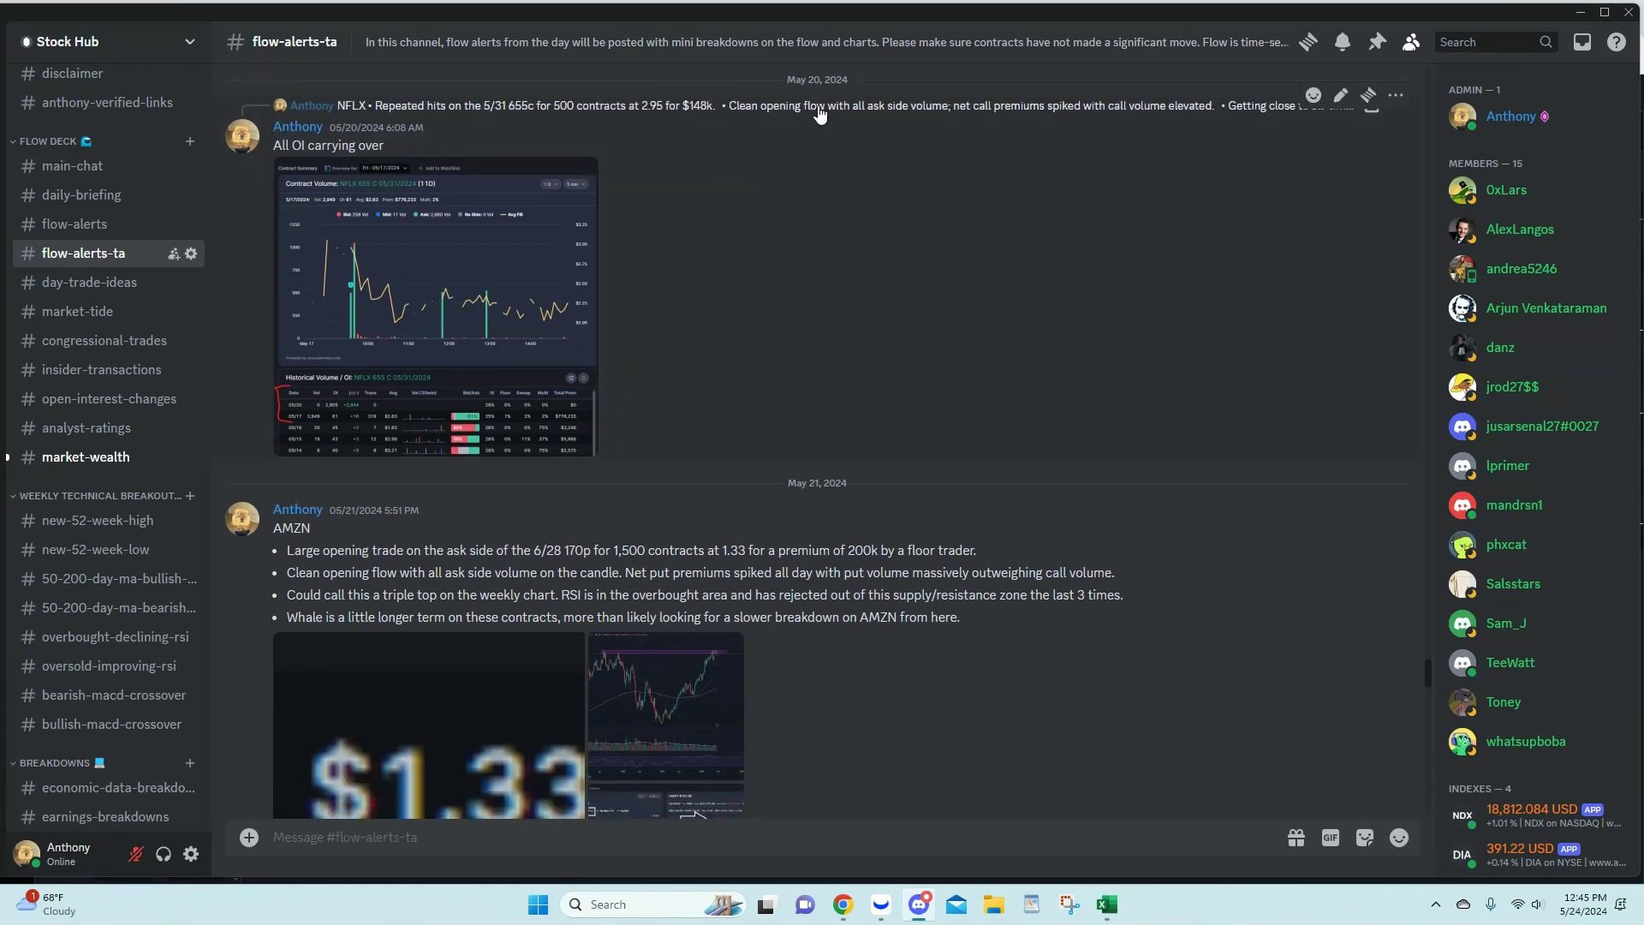
scroll(382, 269, "down", 4)
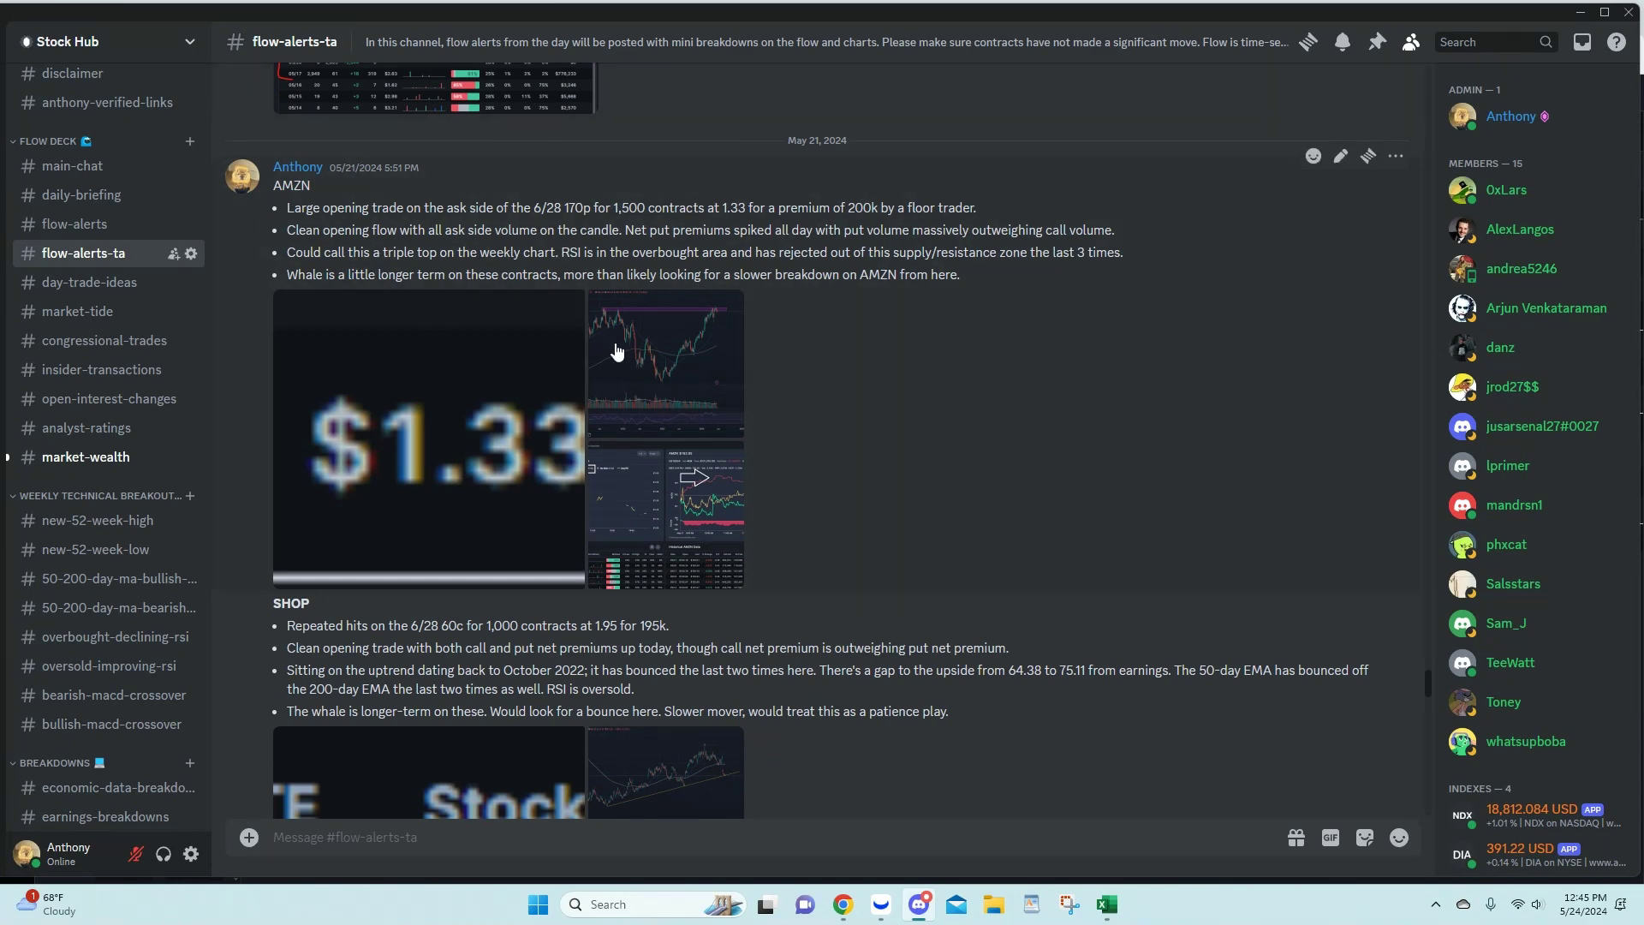
left_click(640, 477)
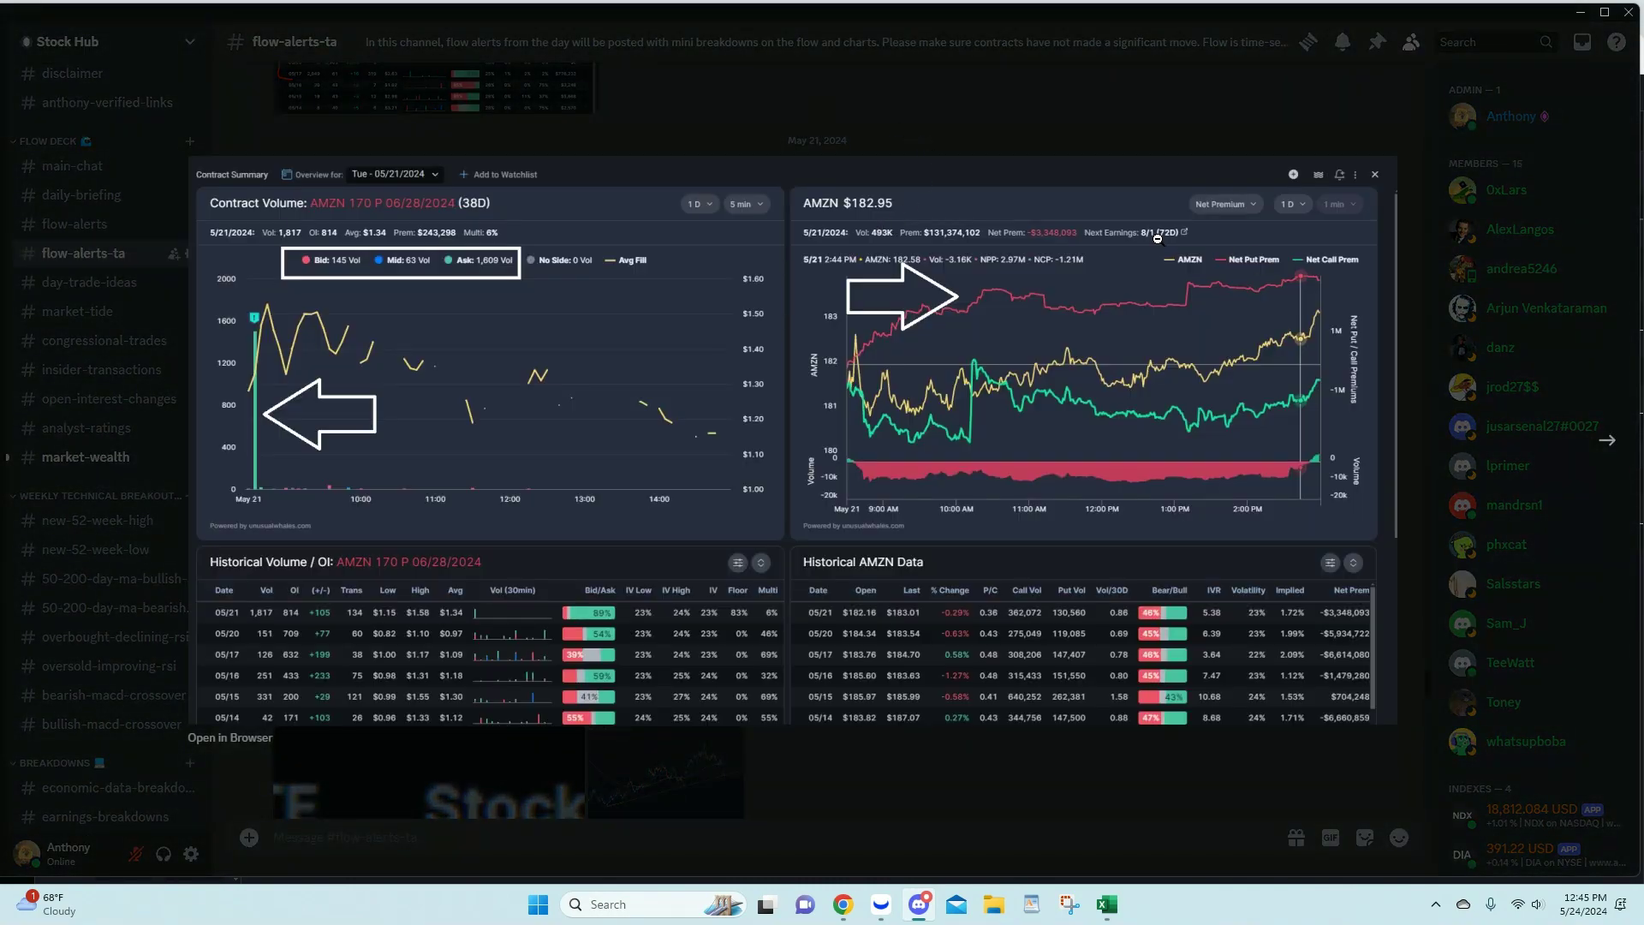
left_click(985, 114)
Step: Inspect the SHOP post's chart, flow table and contract summary images
scroll(724, 410, "down", 5)
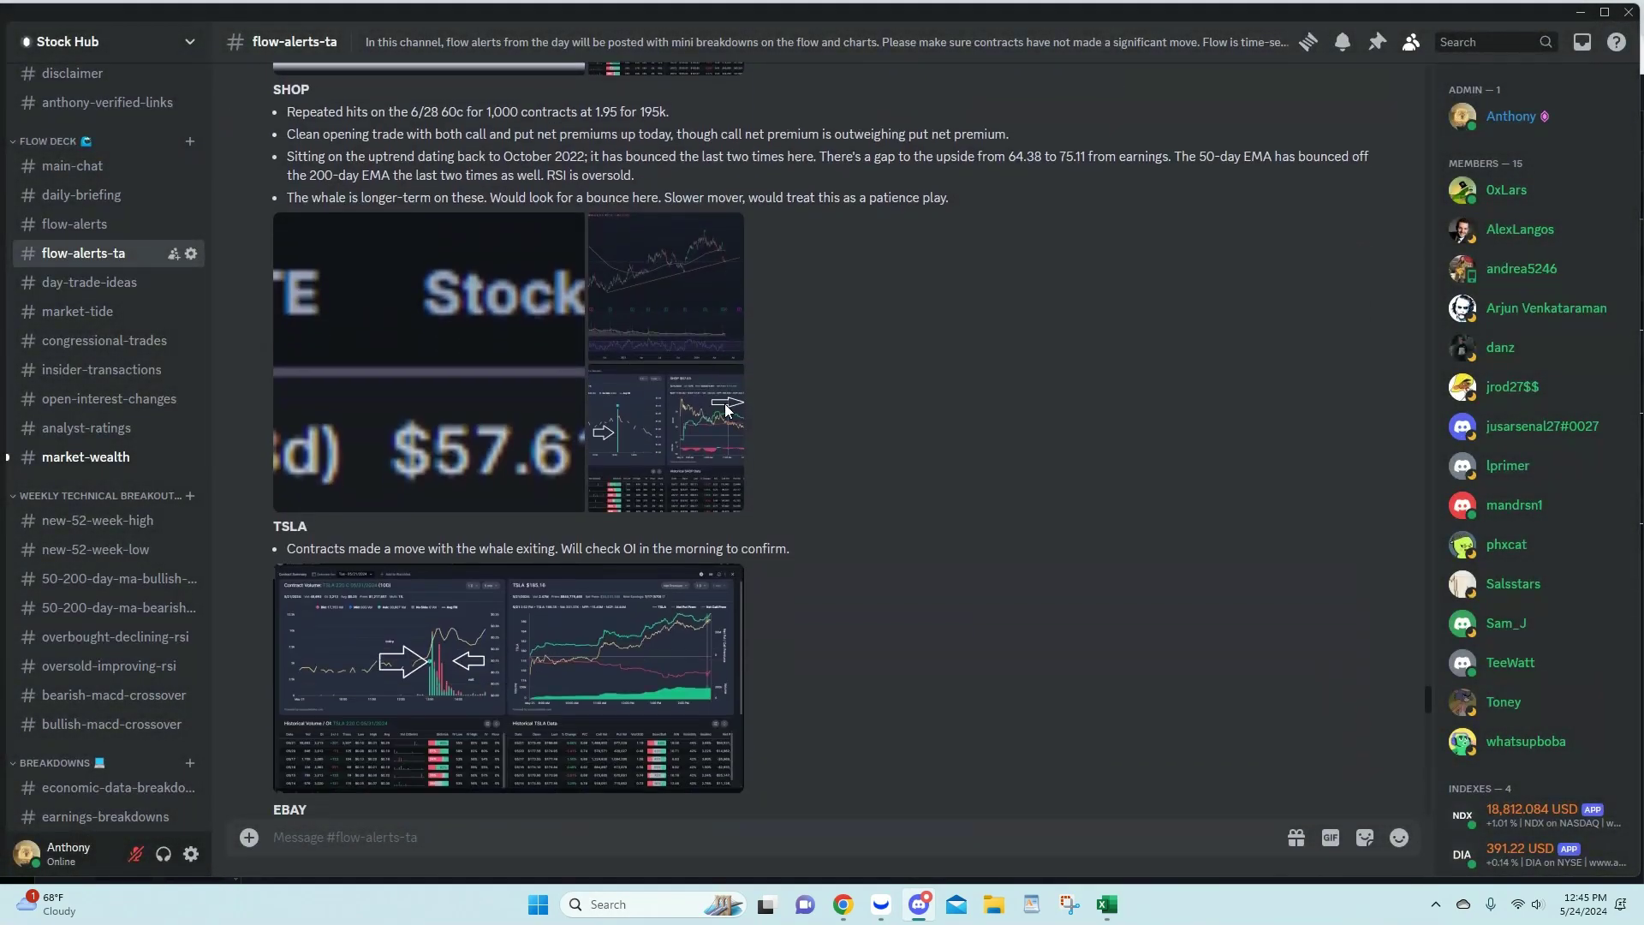
scroll(582, 248, "up", 5)
scroll(584, 253, "down", 5)
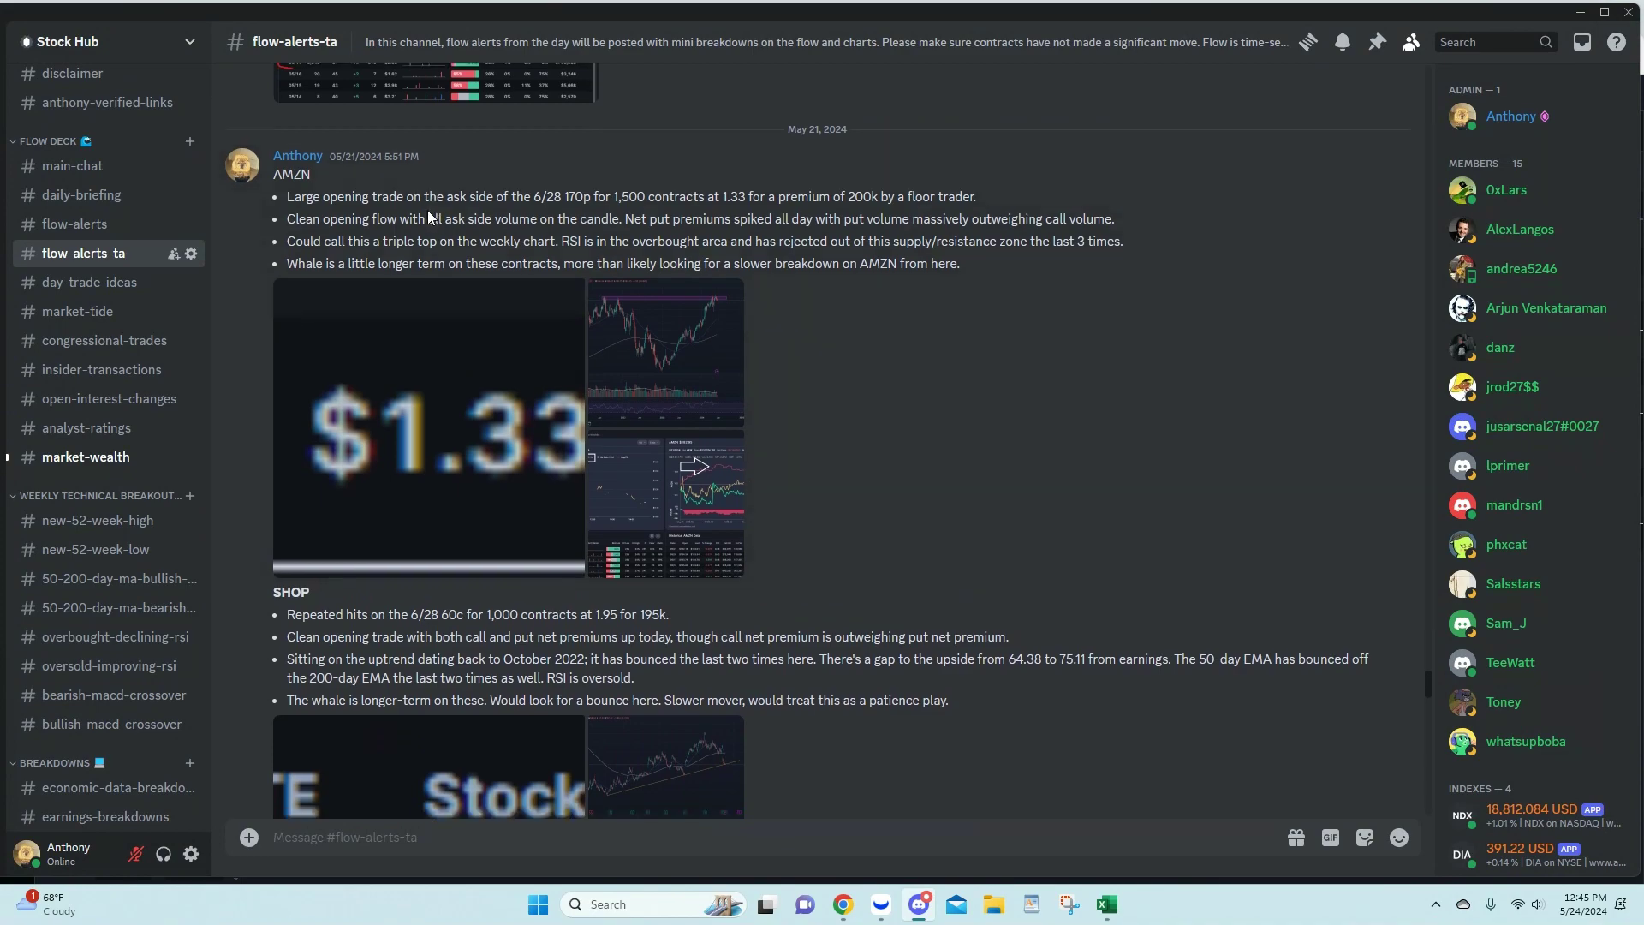
left_click(703, 394)
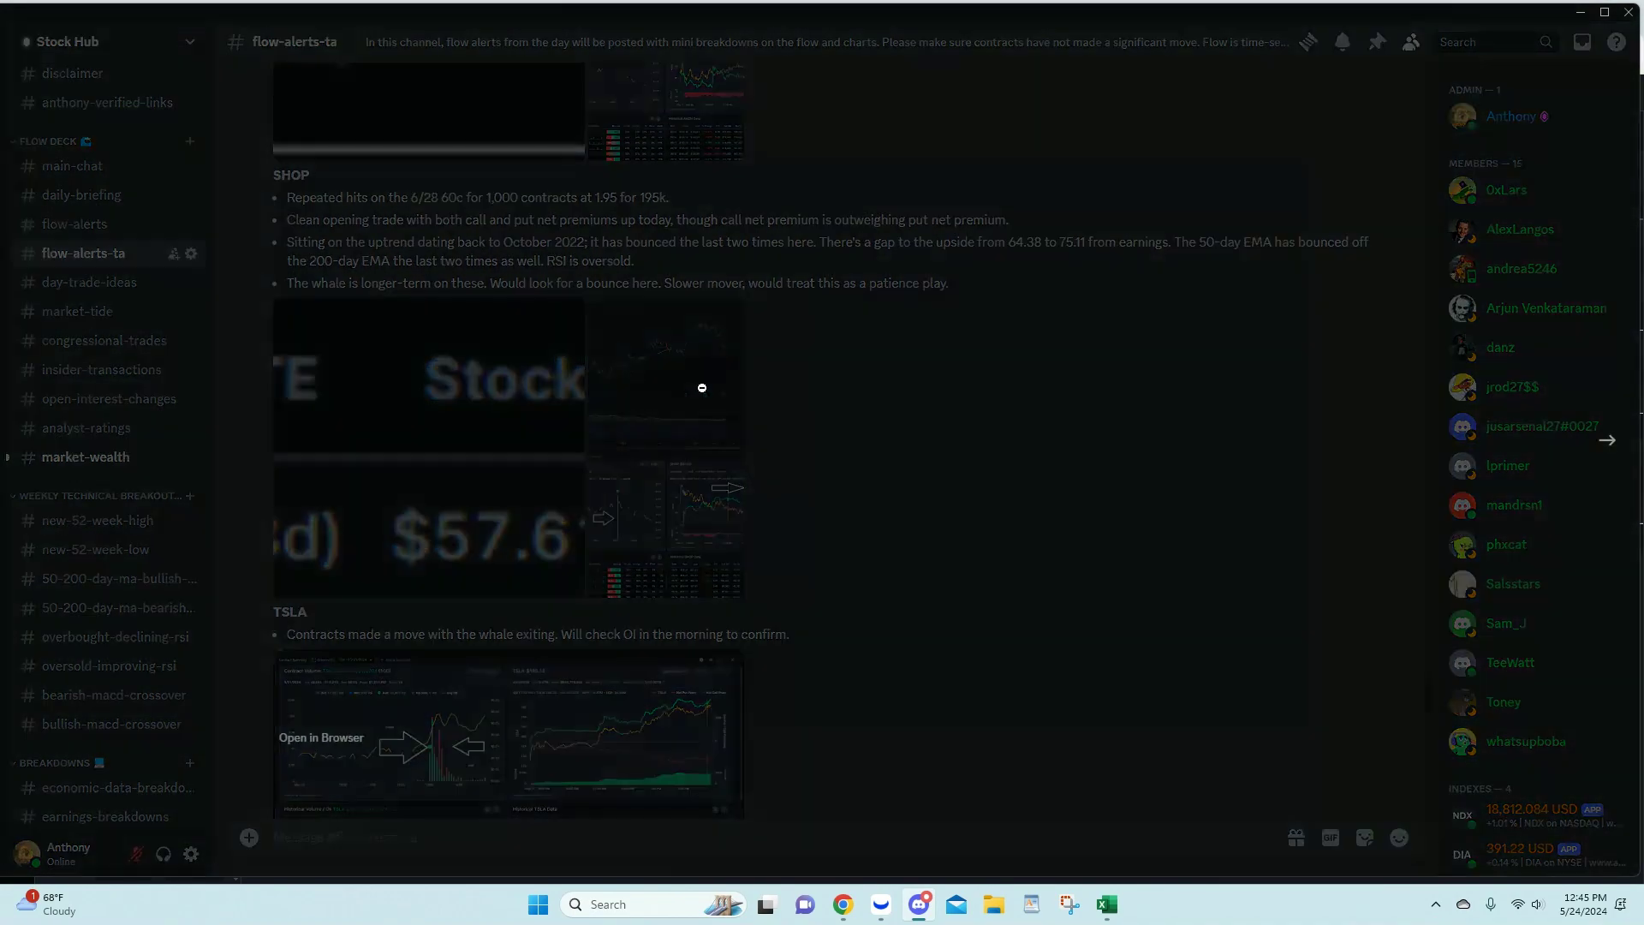
left_click(1363, 465)
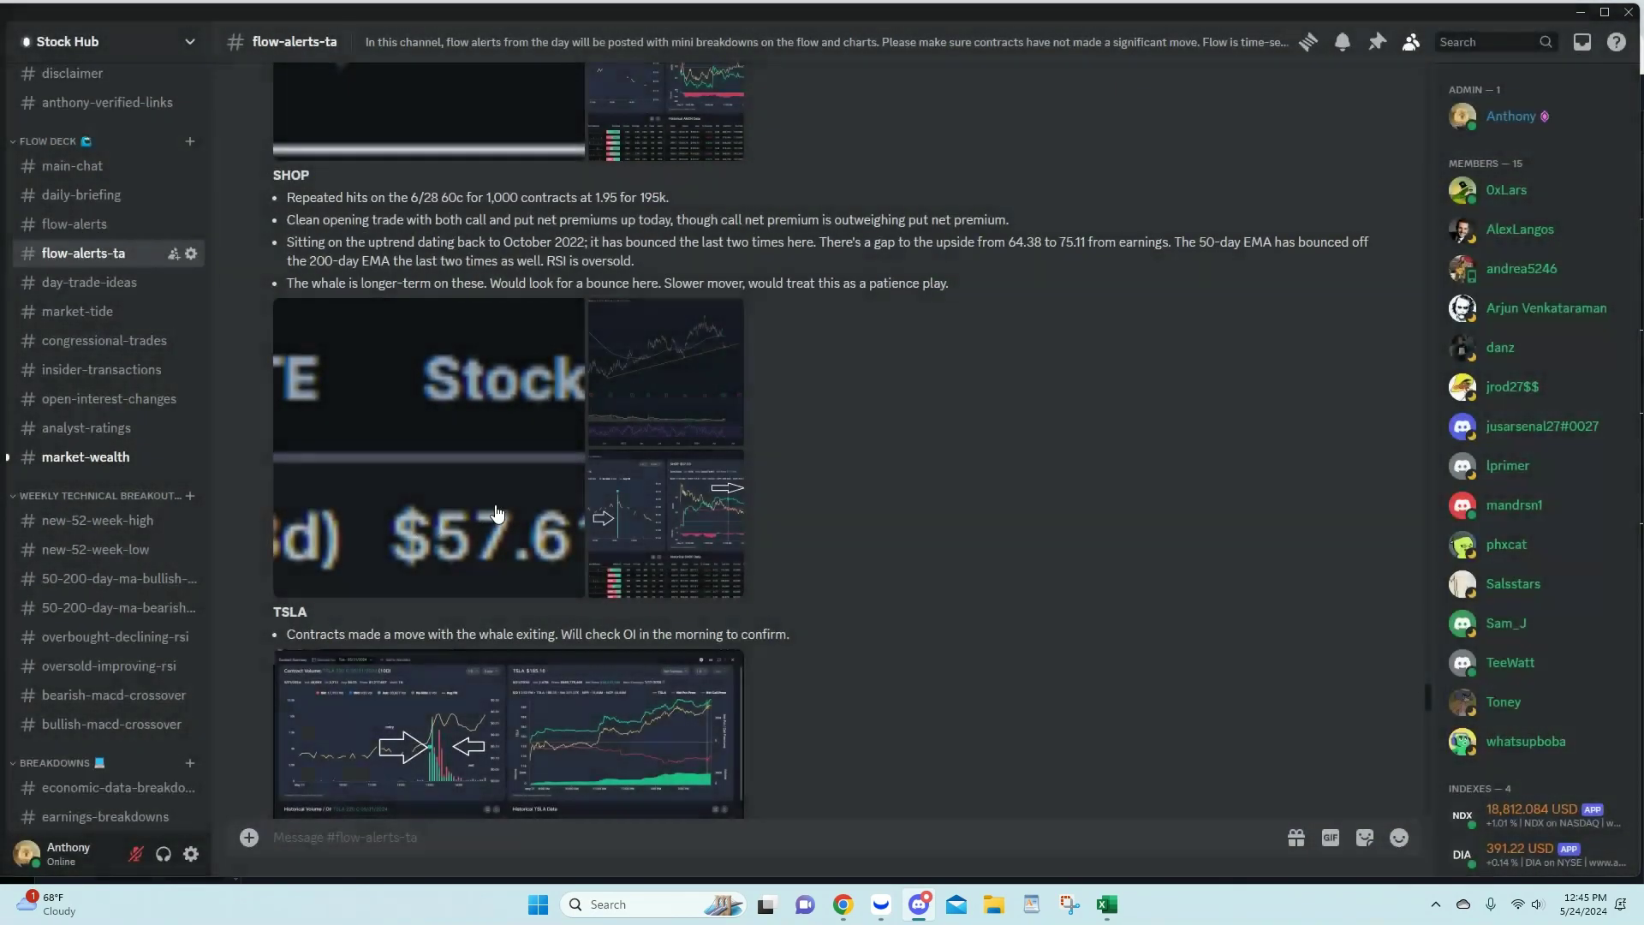
left_click(441, 507)
left_click(964, 314)
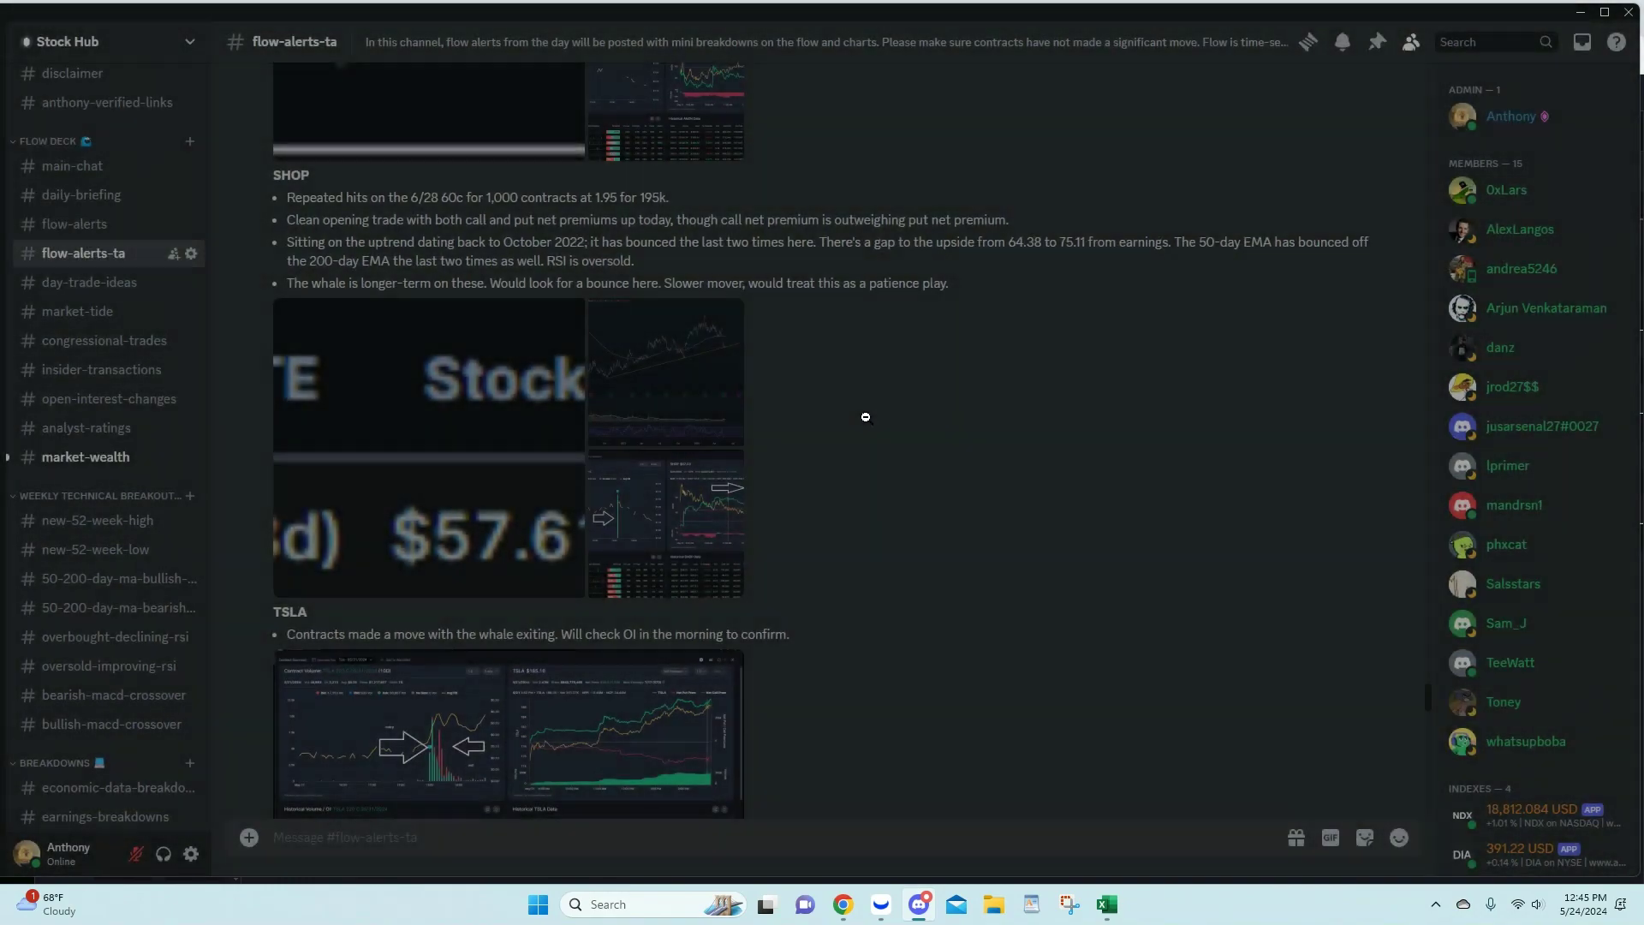
left_click(673, 529)
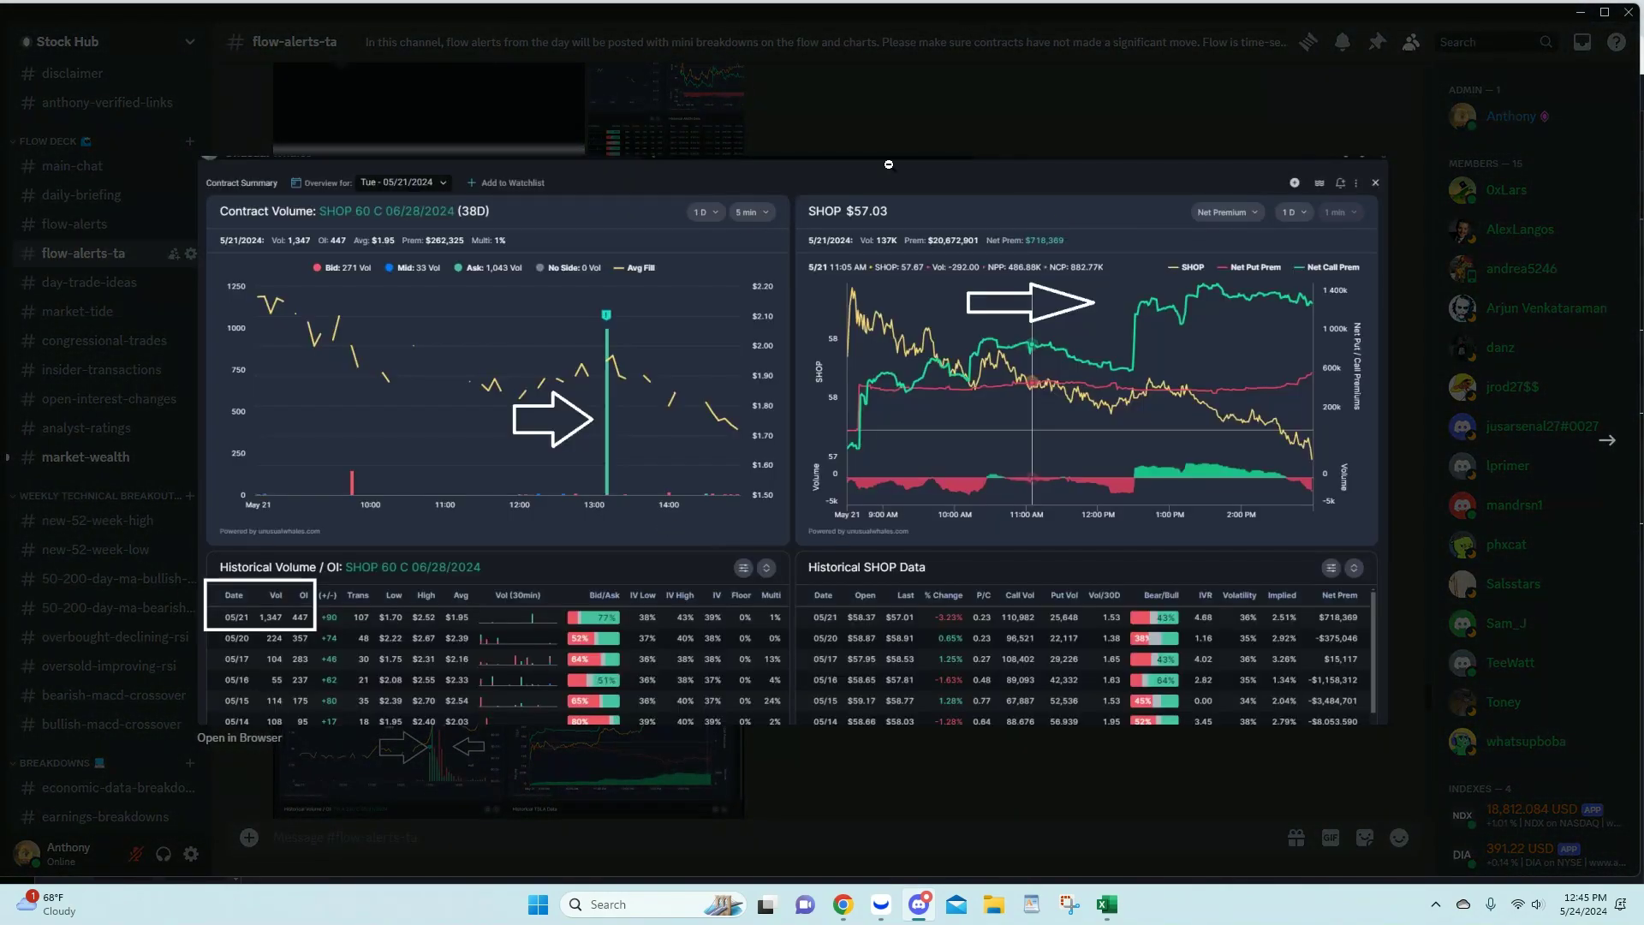
left_click(959, 127)
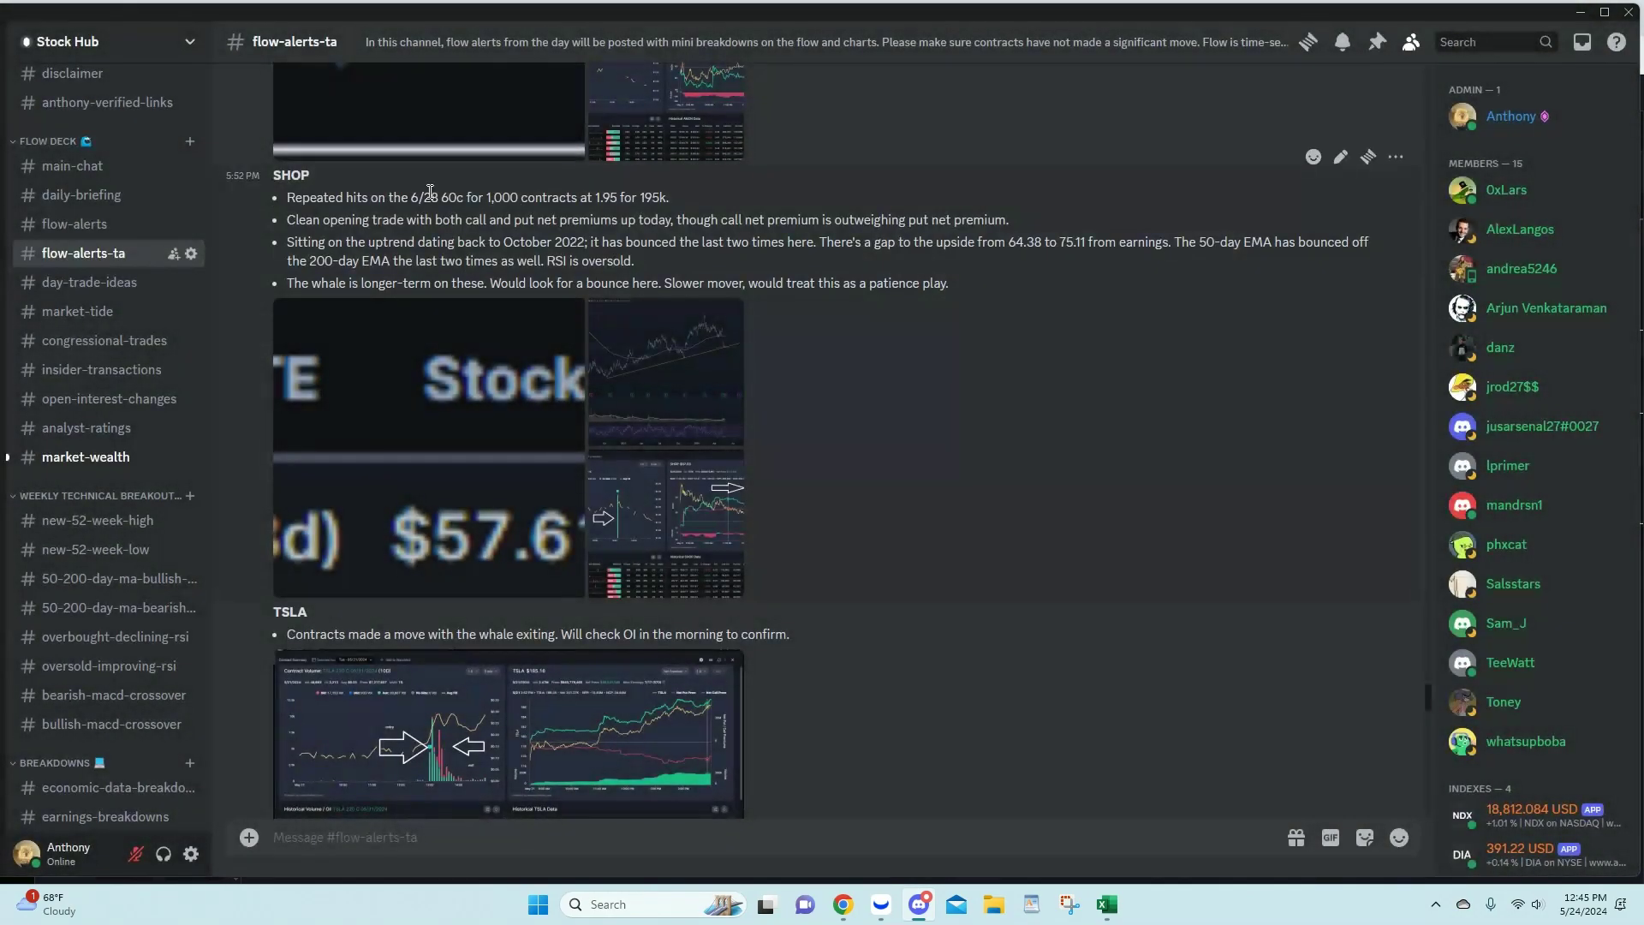
Step: Read down past the AMC, GSL and NFLX posts to the HIMS breakdown
scroll(561, 225, "down", 7)
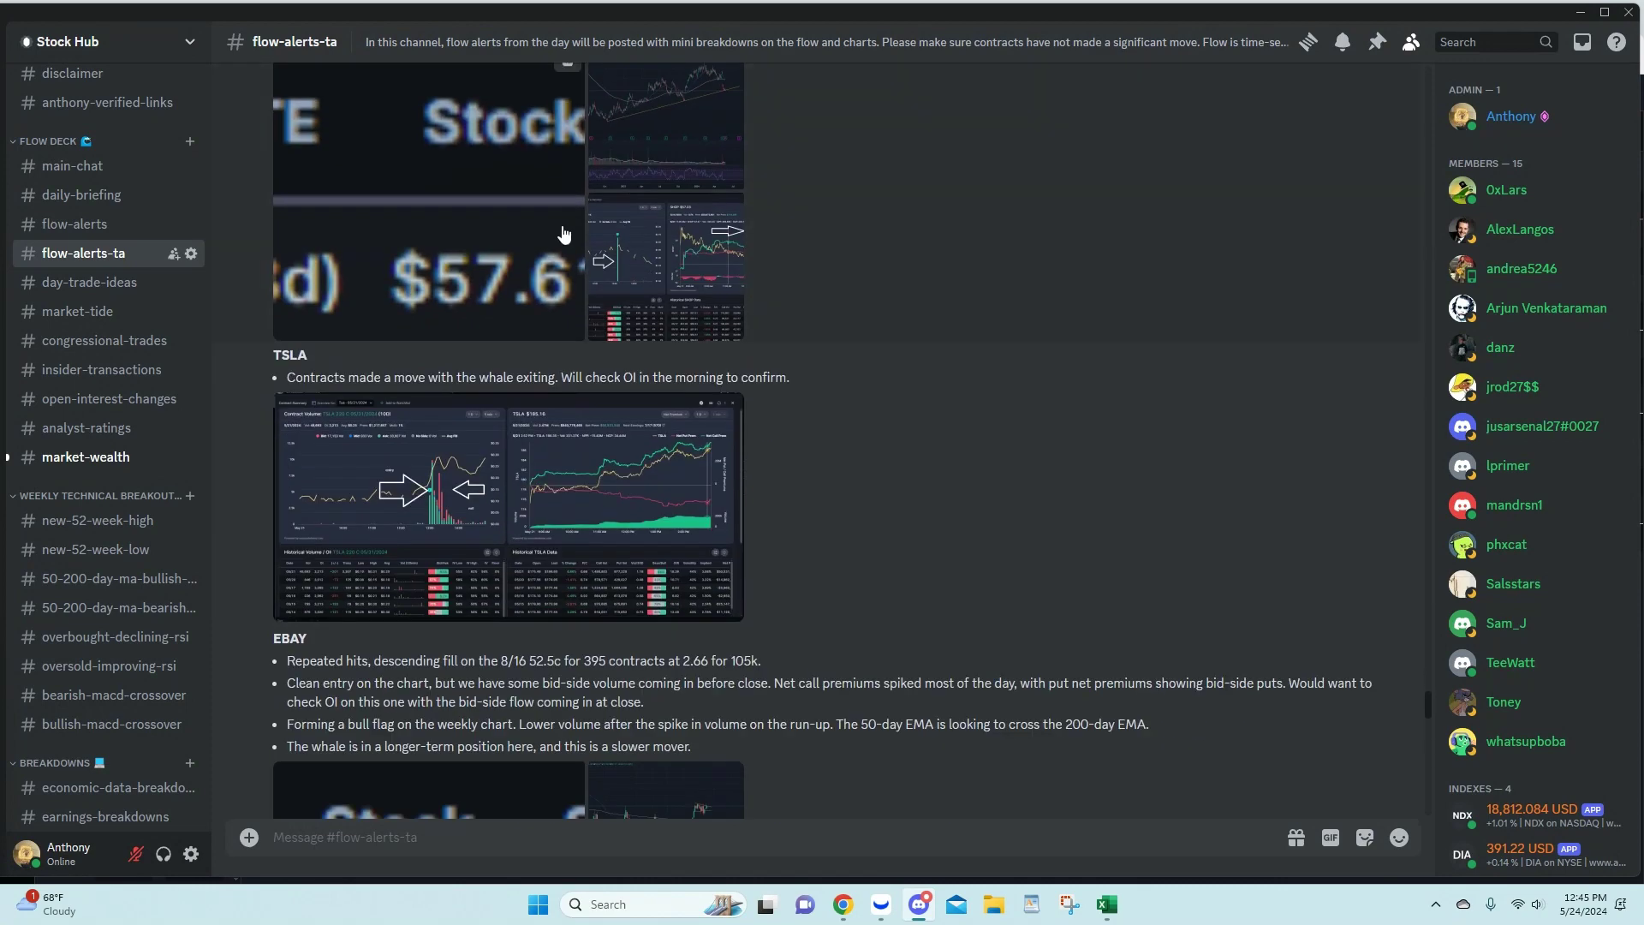
scroll(528, 485, "down", 3)
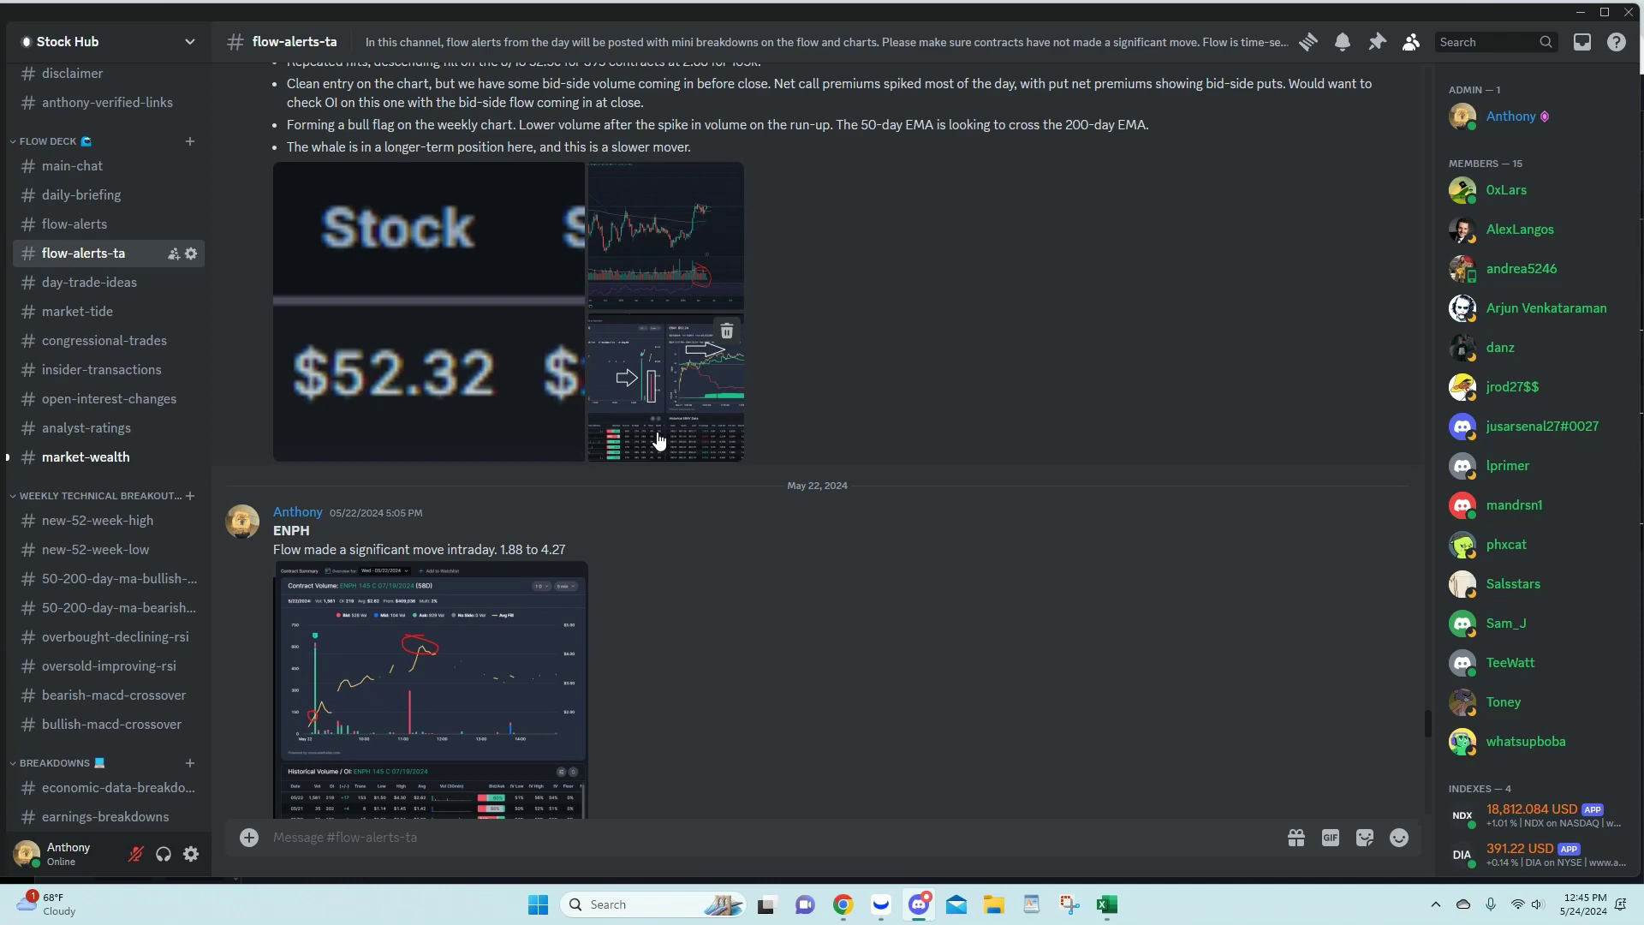
scroll(656, 433, "down", 3)
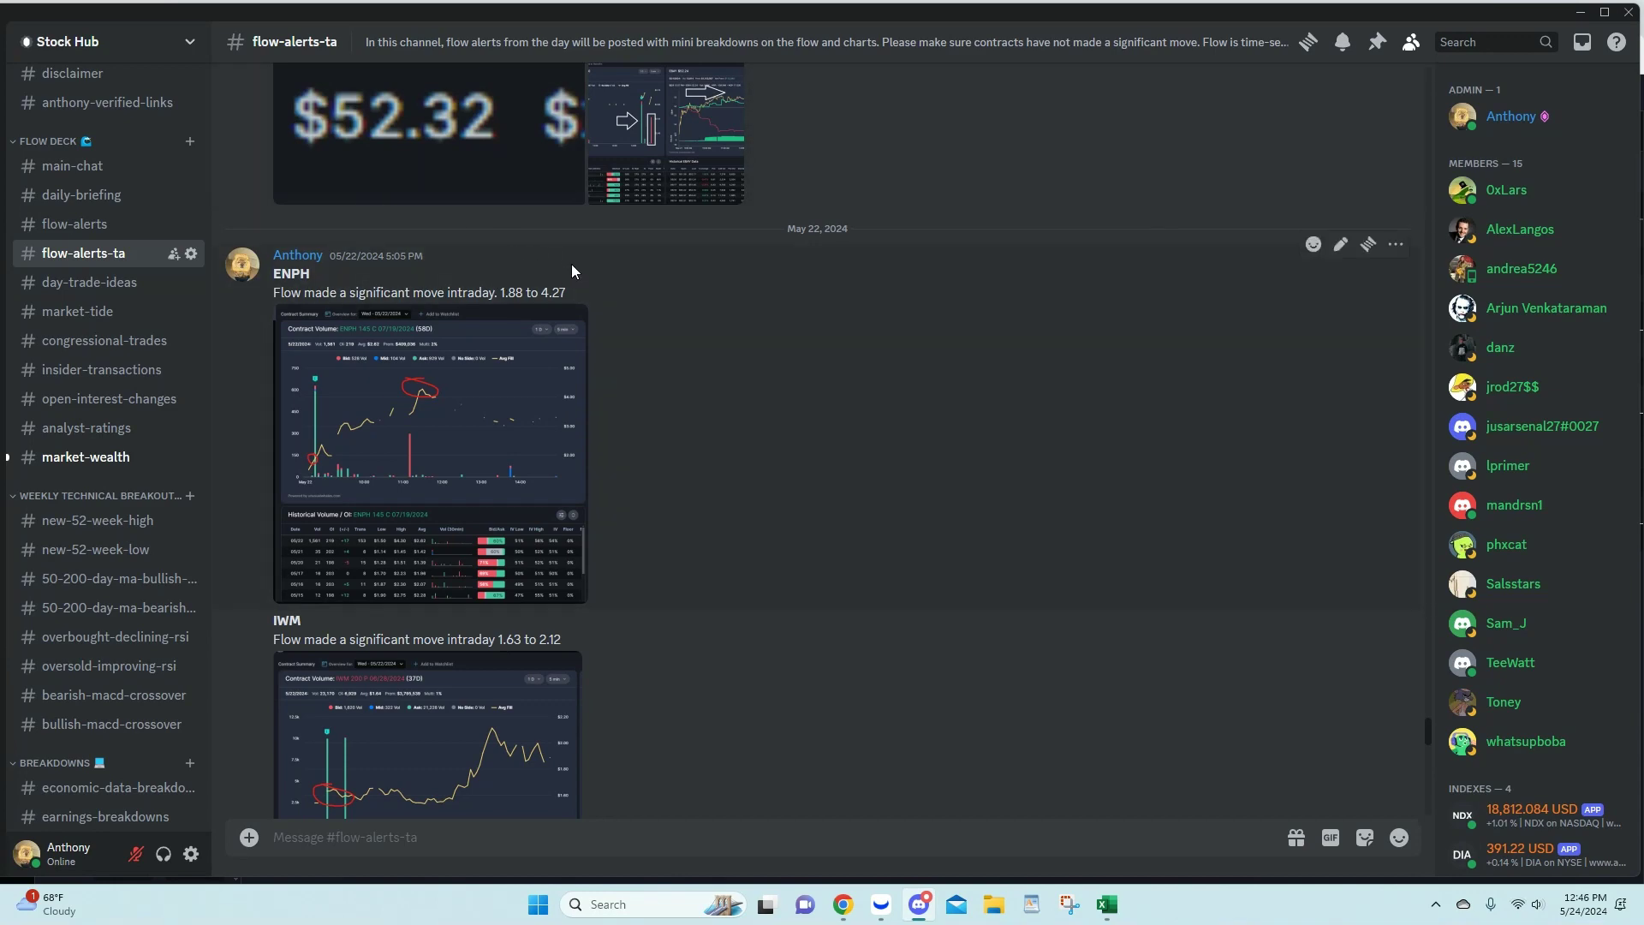
scroll(572, 264, "down", 8)
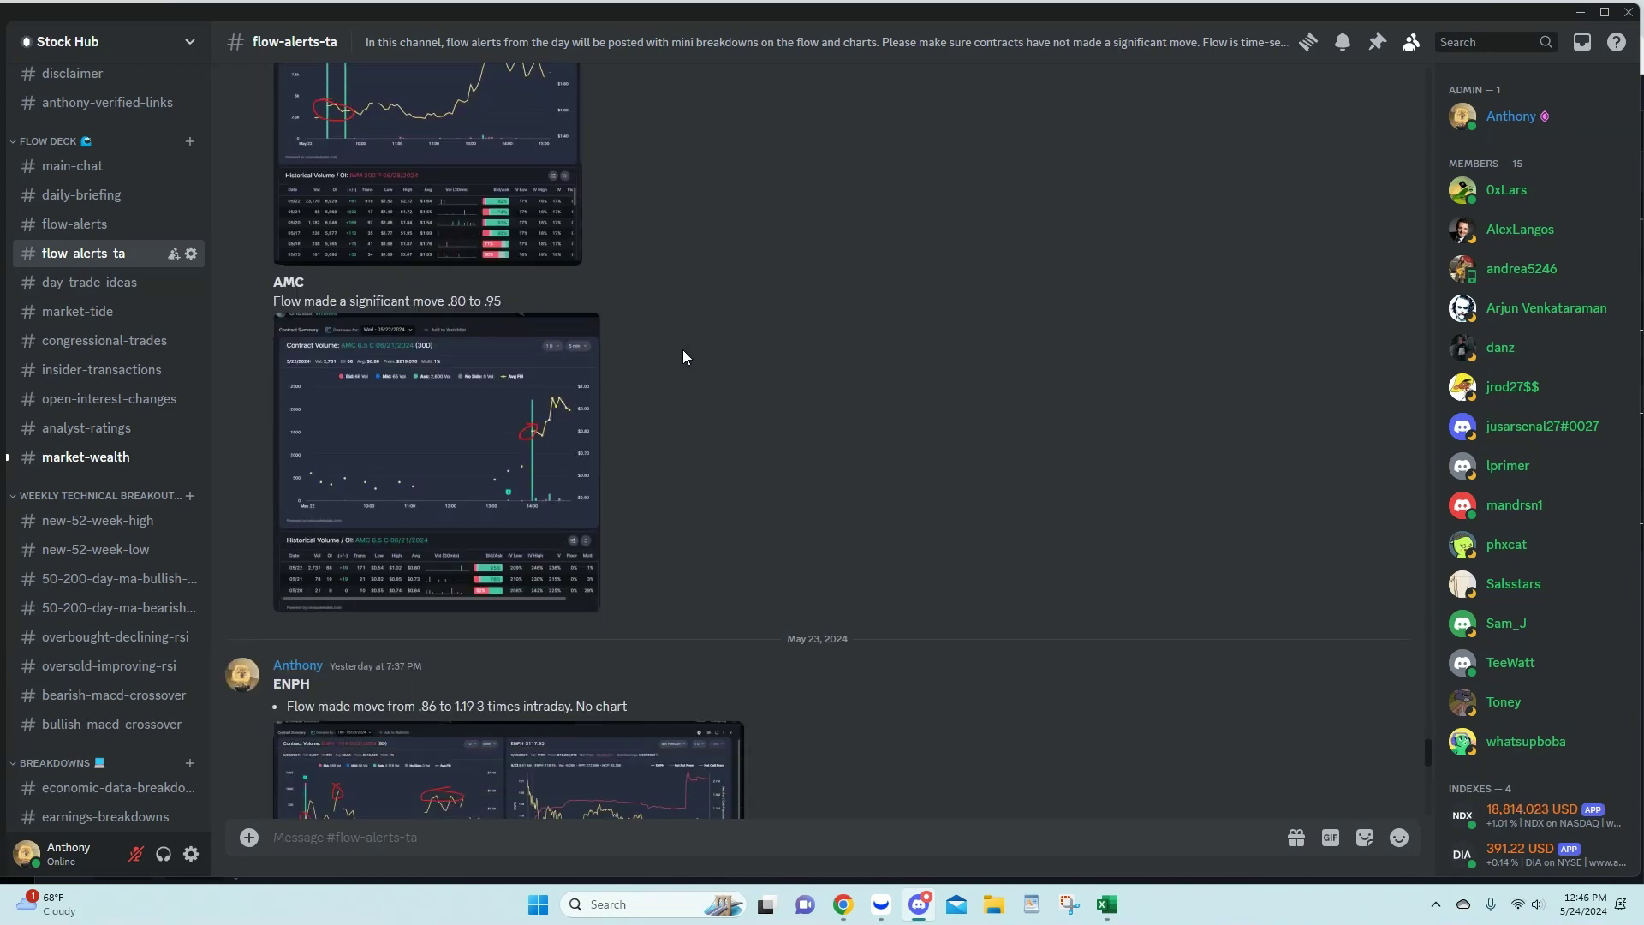
scroll(557, 342, "down", 4)
scroll(630, 358, "down", 11)
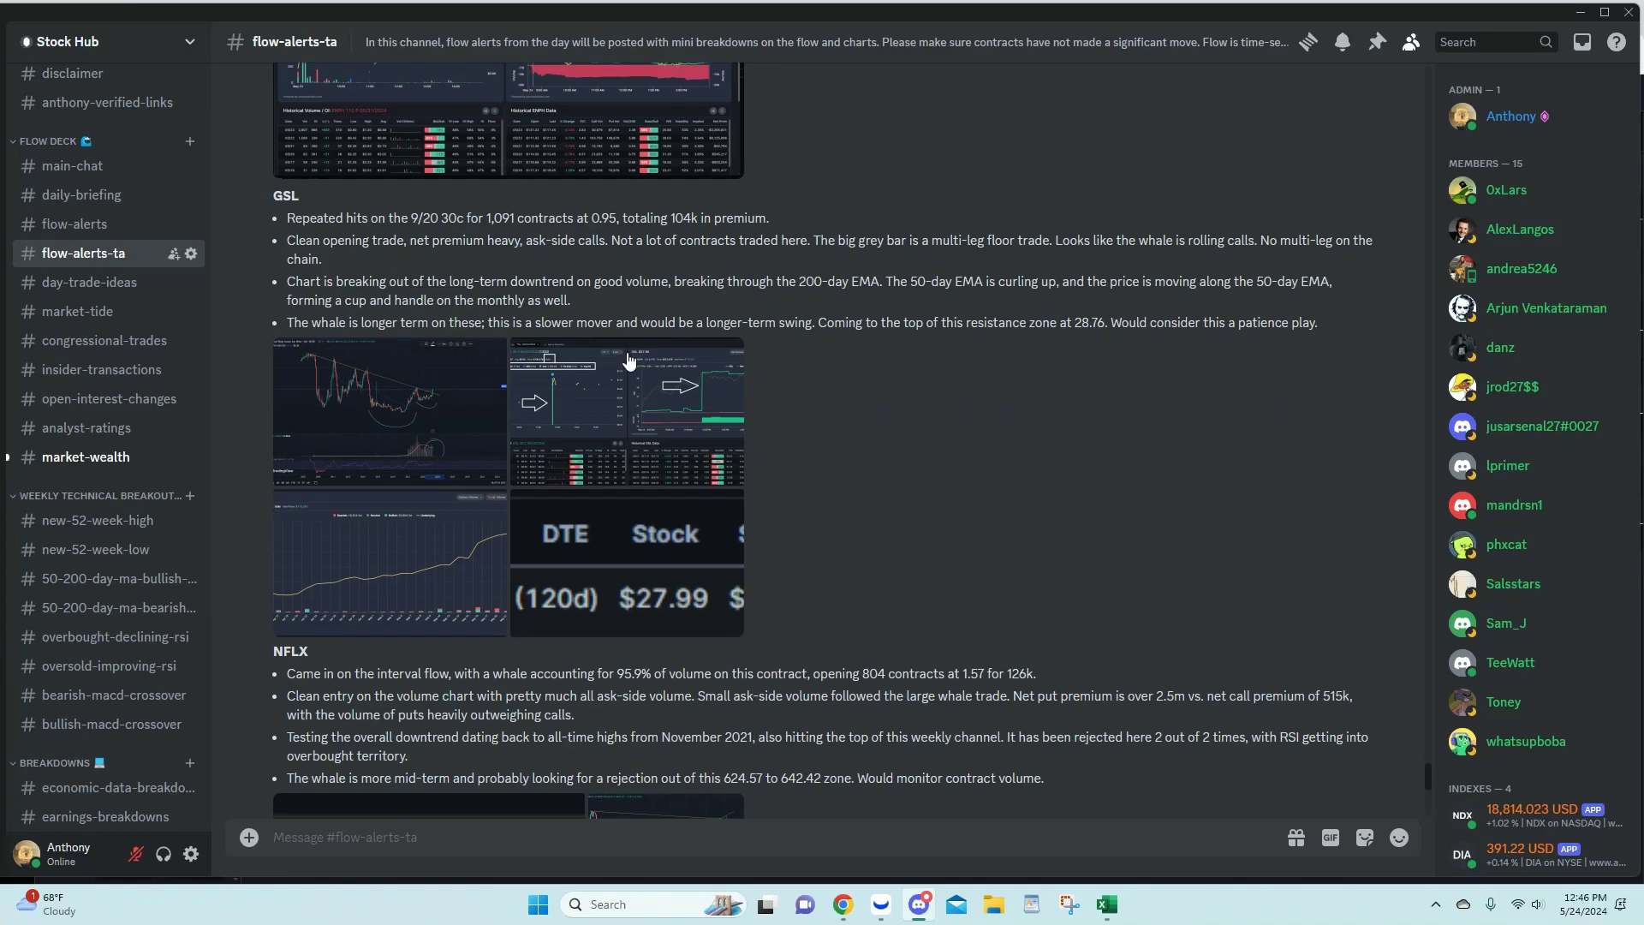
scroll(627, 352, "down", 4)
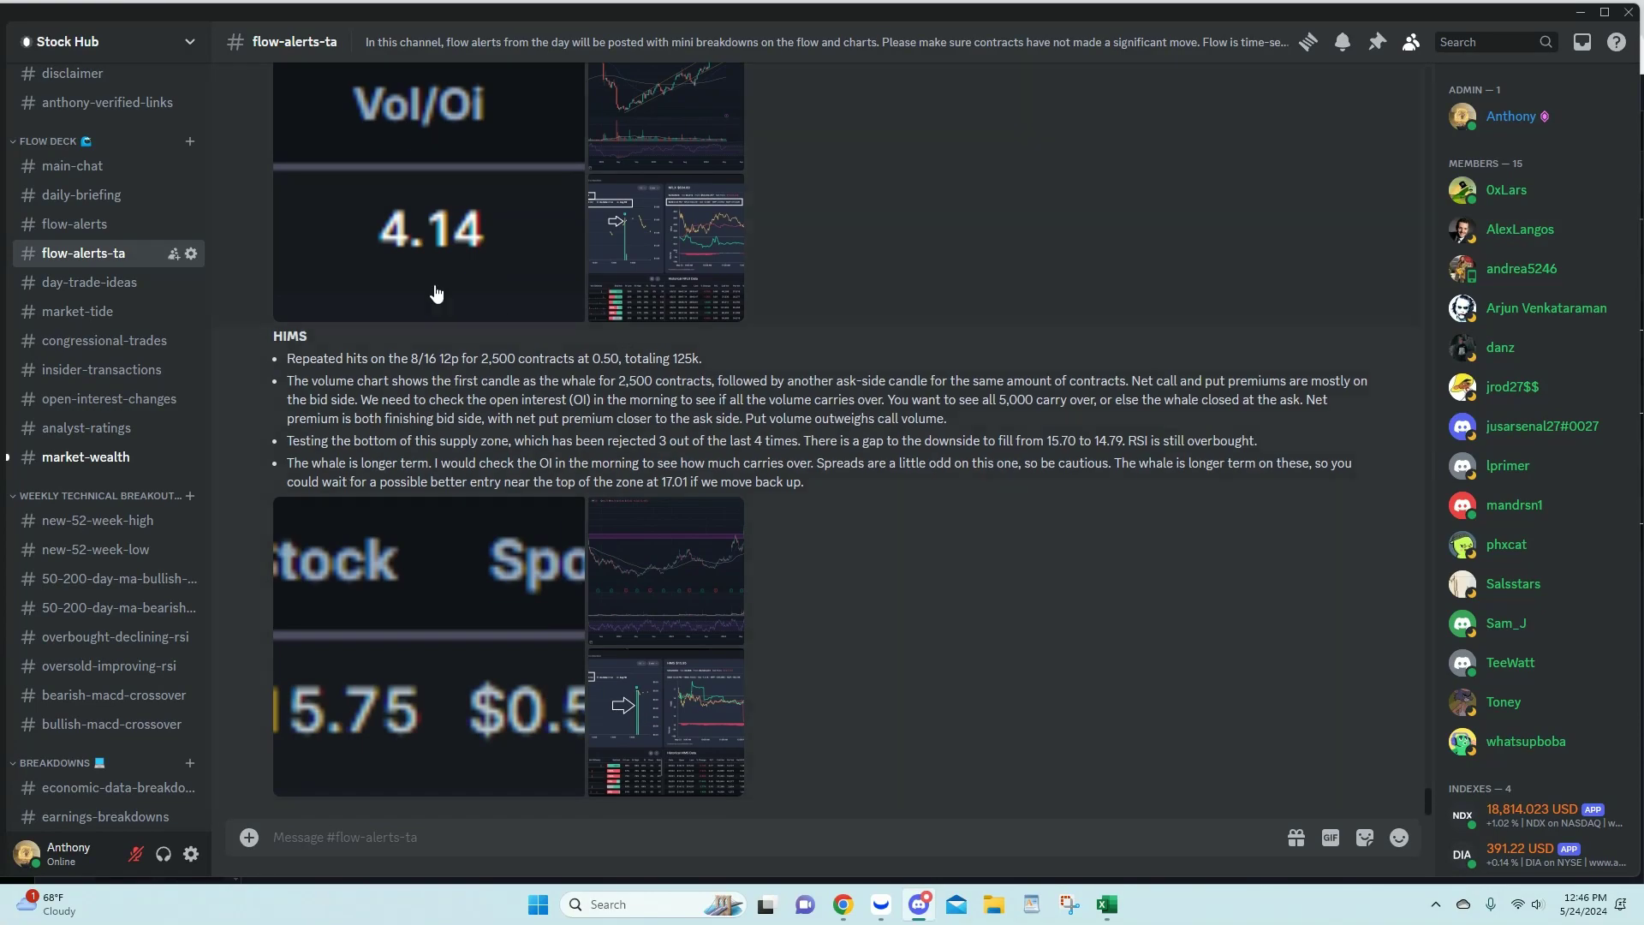
Step: From the saved flow table, open the GDX 38 C 05/31/2024 contract summary
left_click(1581, 15)
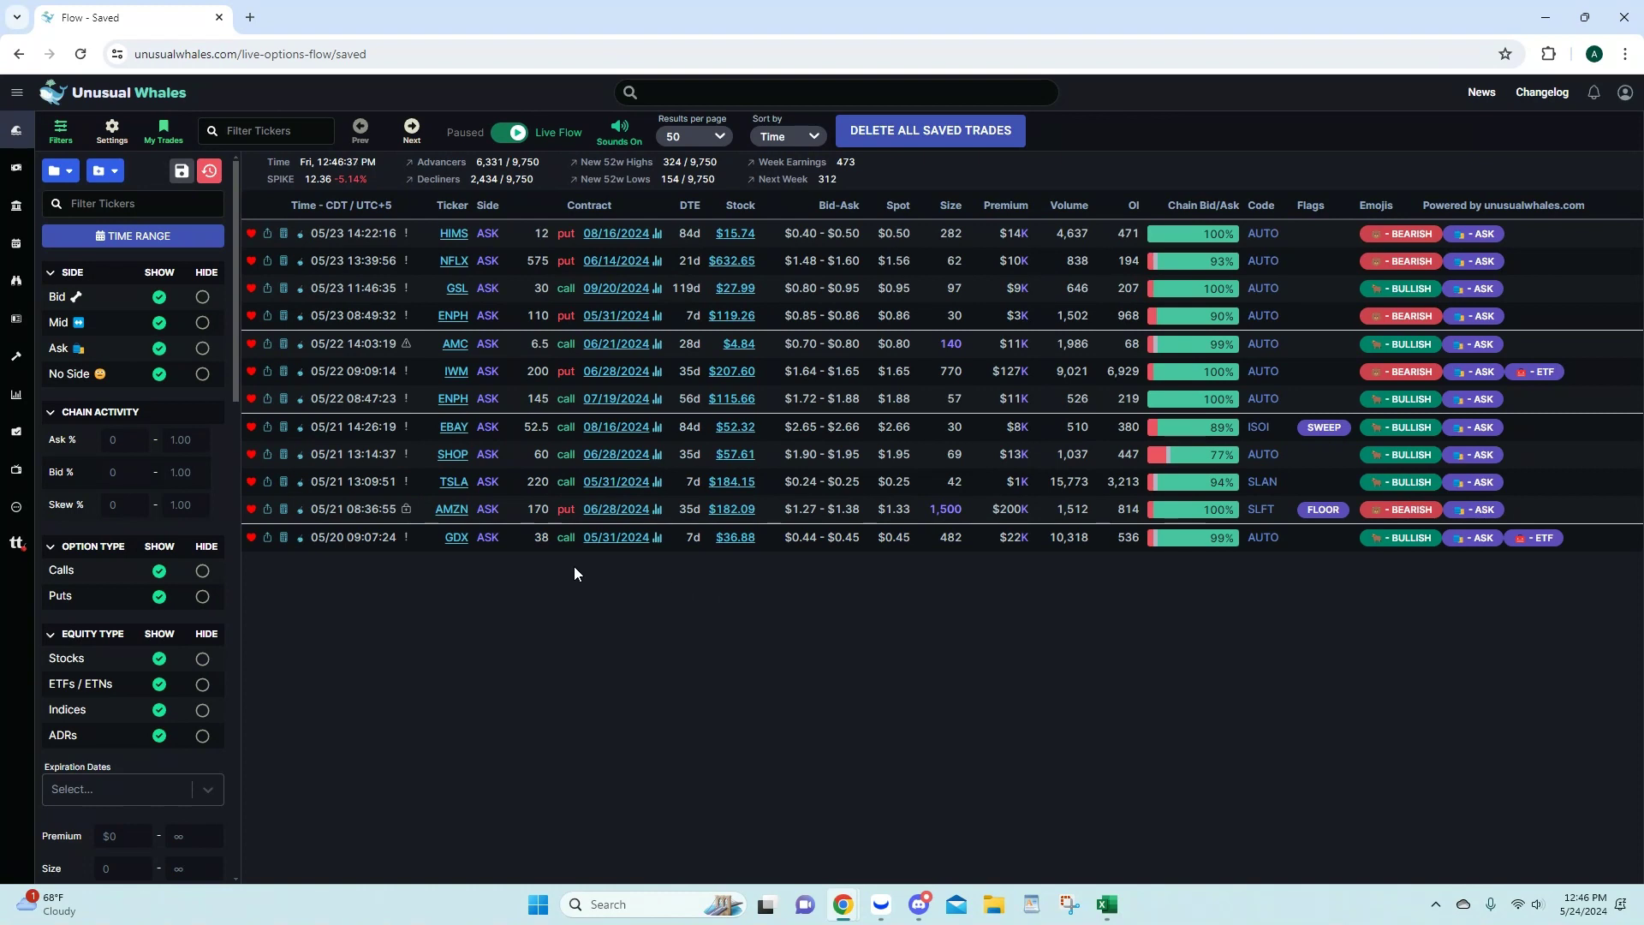
left_click(615, 541)
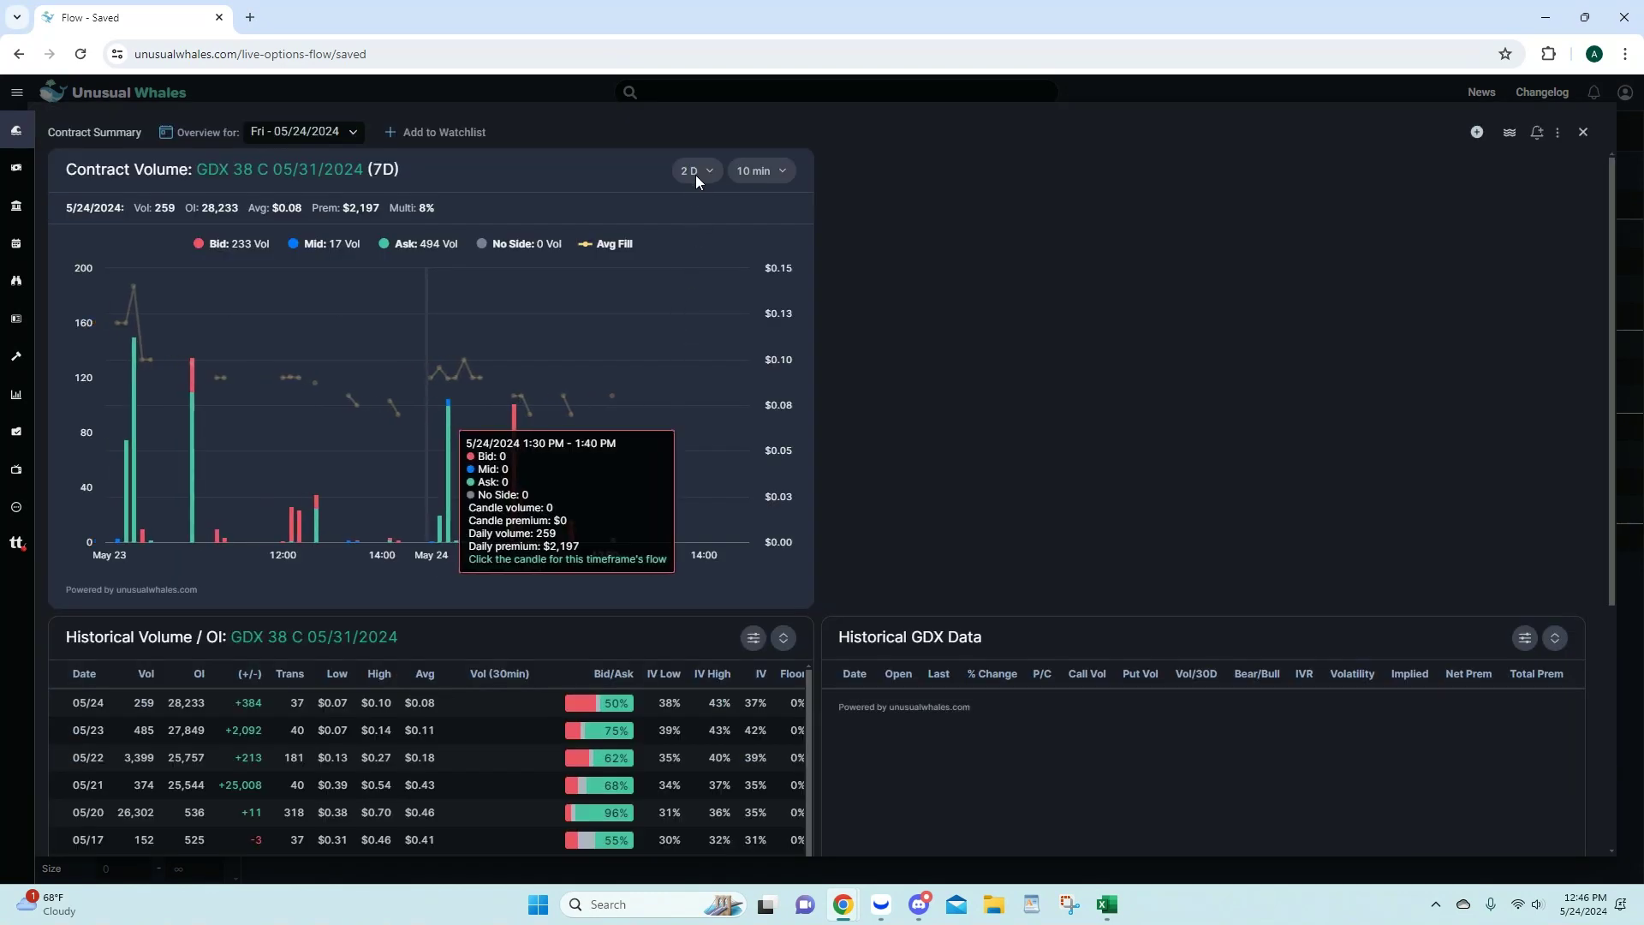
Step: Set the GDX 38 call's Contract Volume chart range to 7 D
left_click(695, 173)
left_click(690, 297)
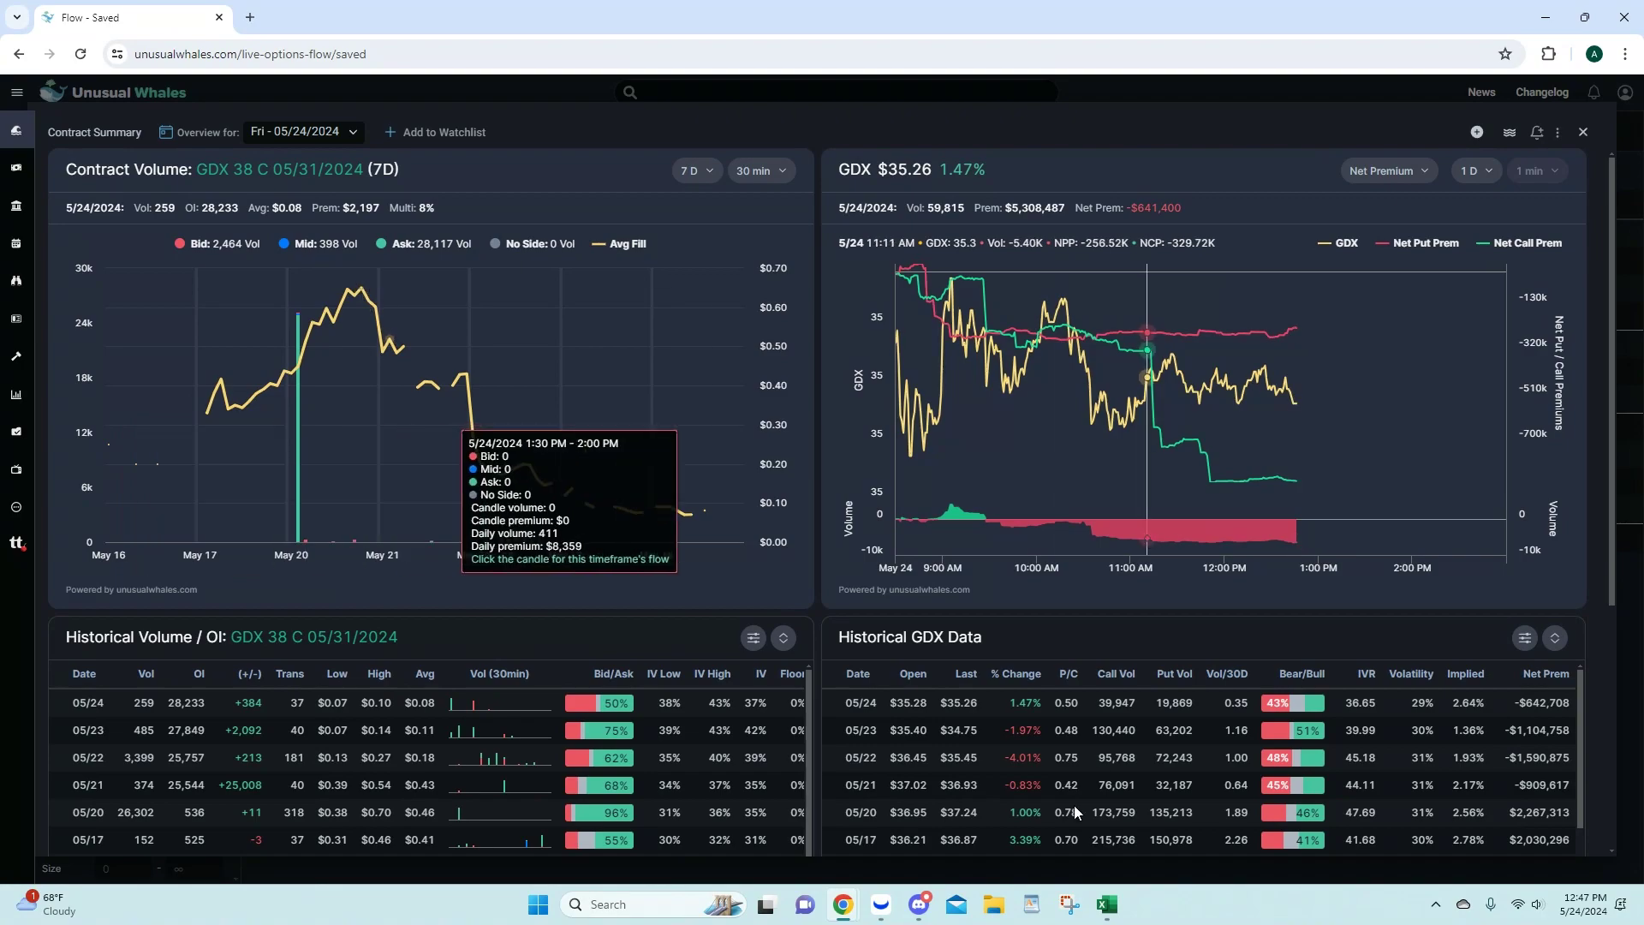
Step: Chart the GDX $38 31 May 24 call from Webull's watchlist and zoom out
left_click(891, 906)
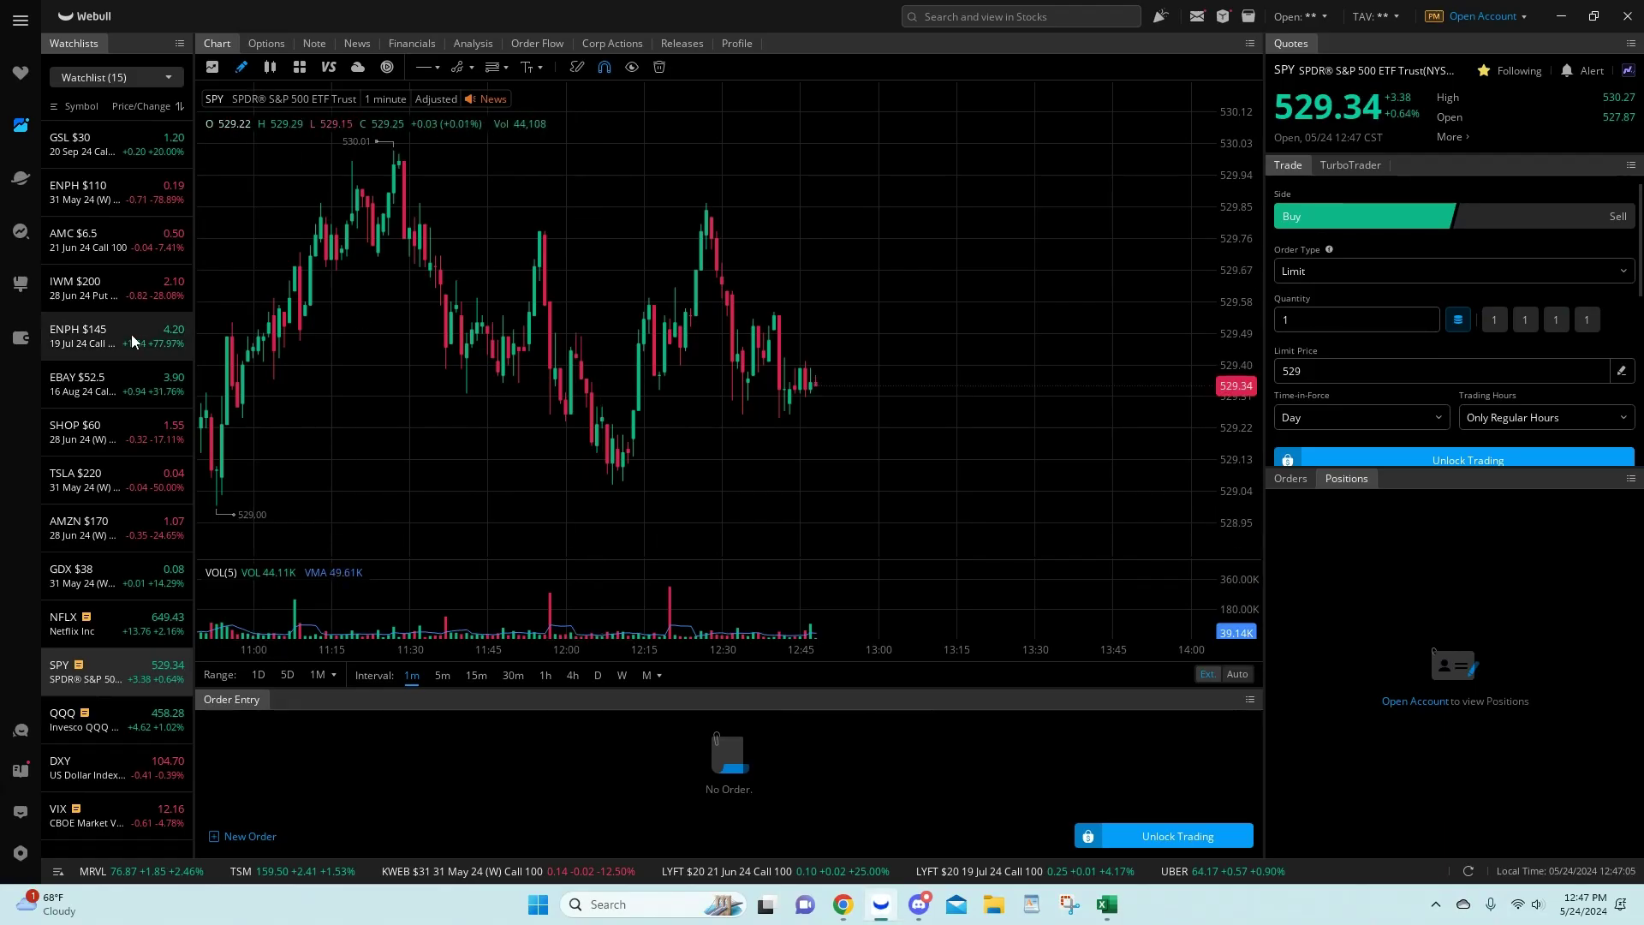
left_click(141, 578)
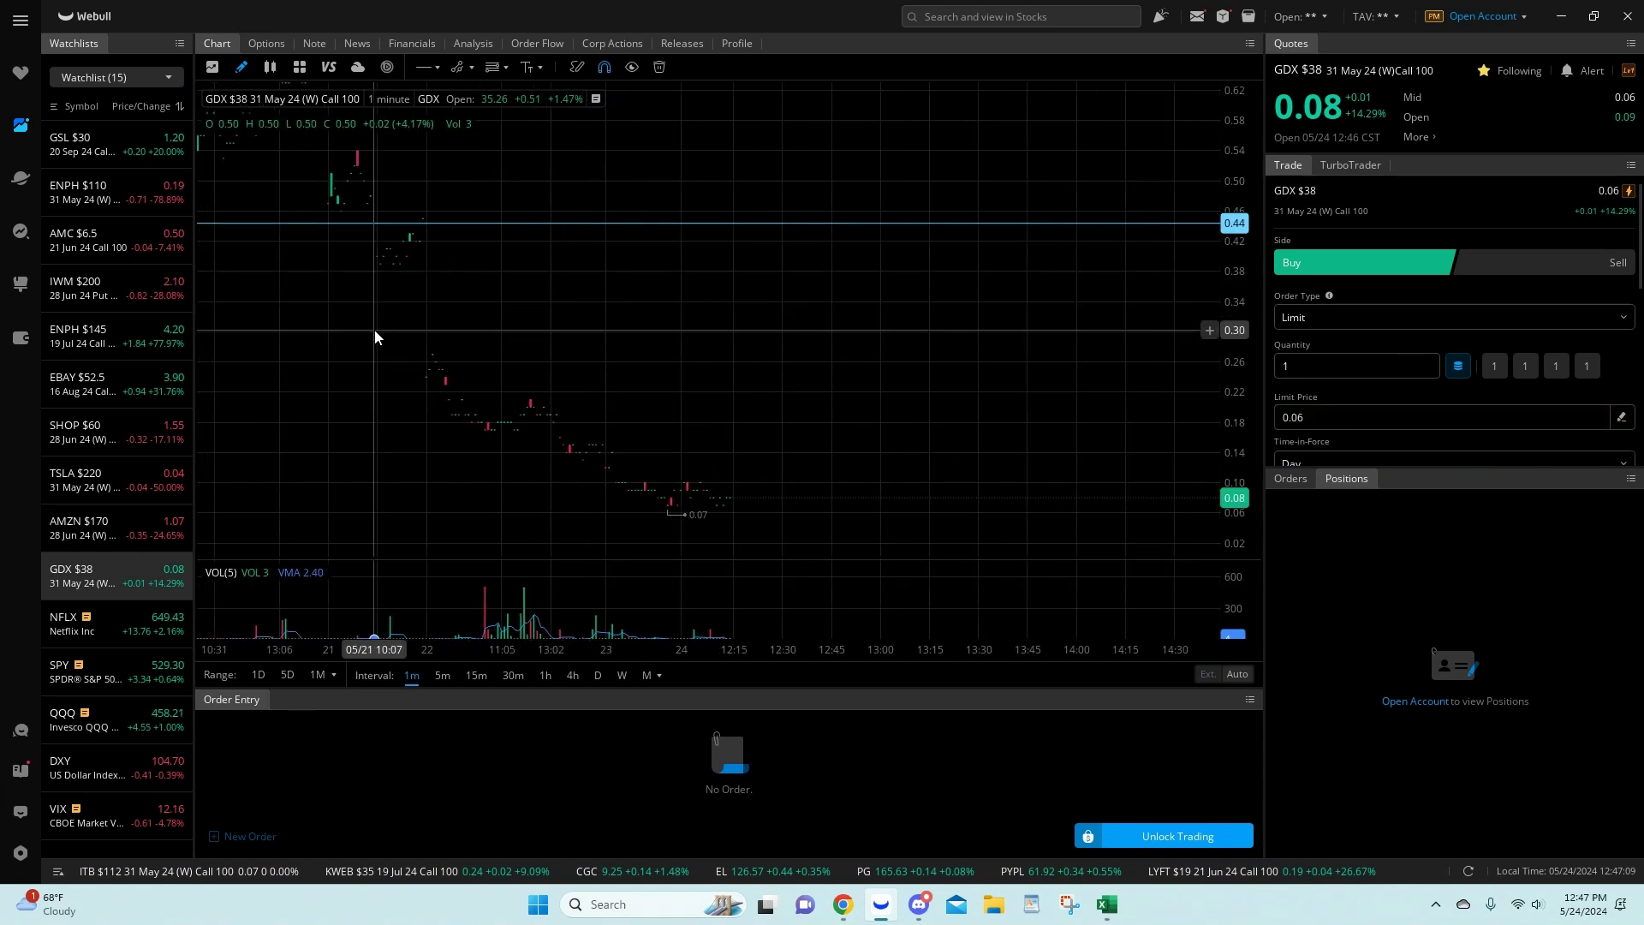
scroll(374, 331, "down", 3)
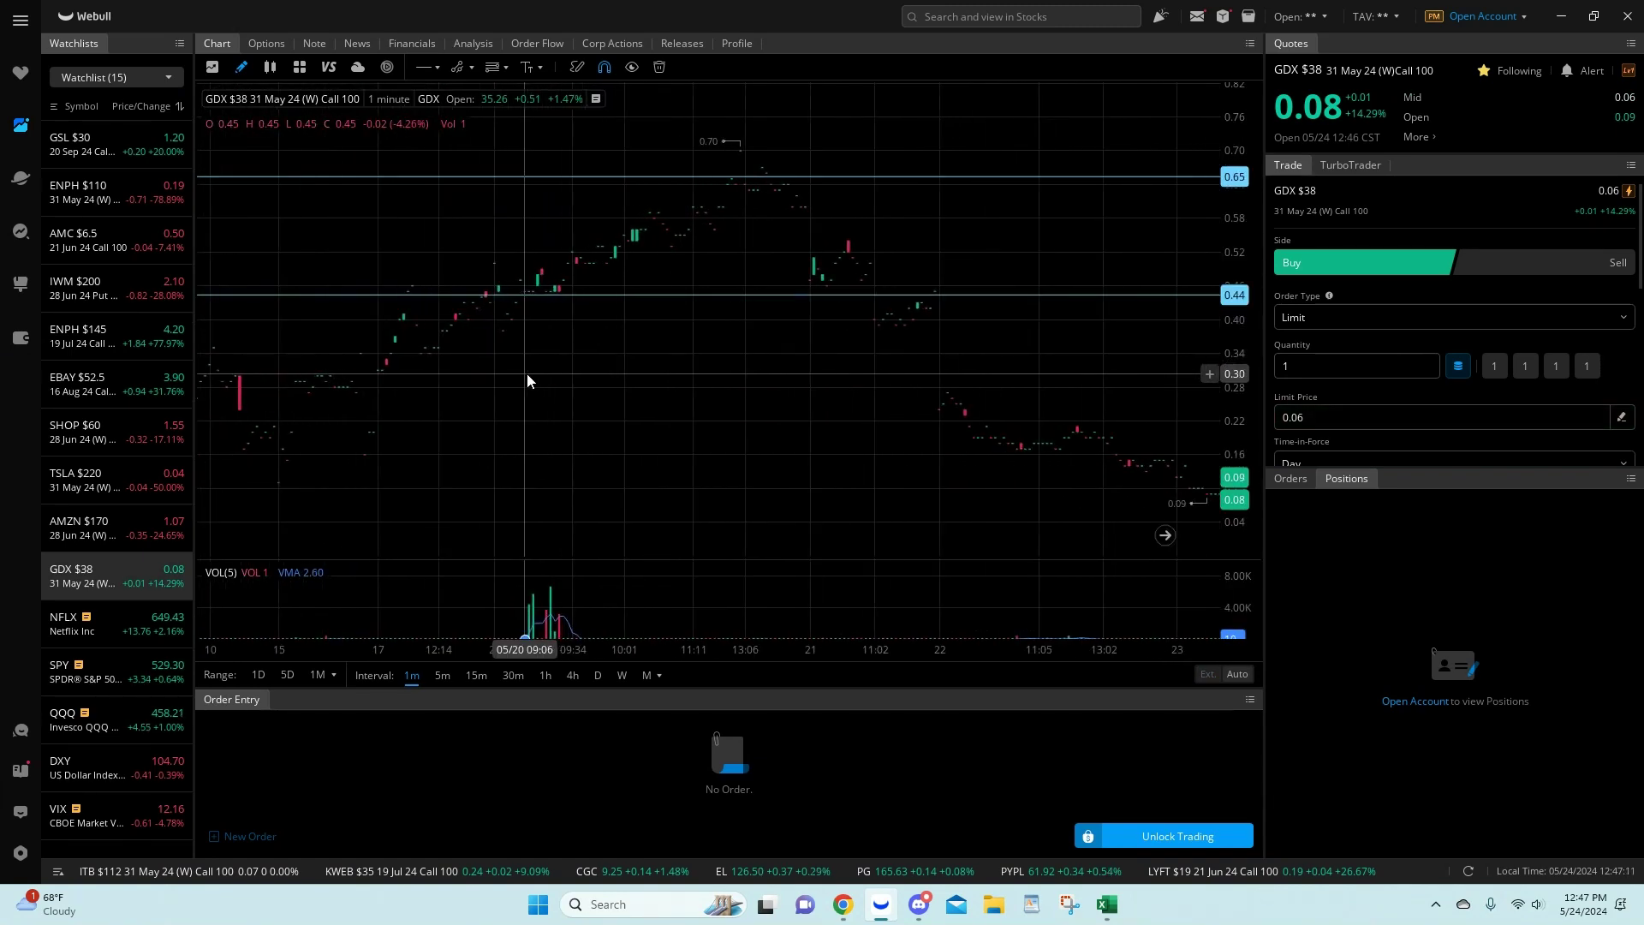
scroll(526, 381, "up", 3)
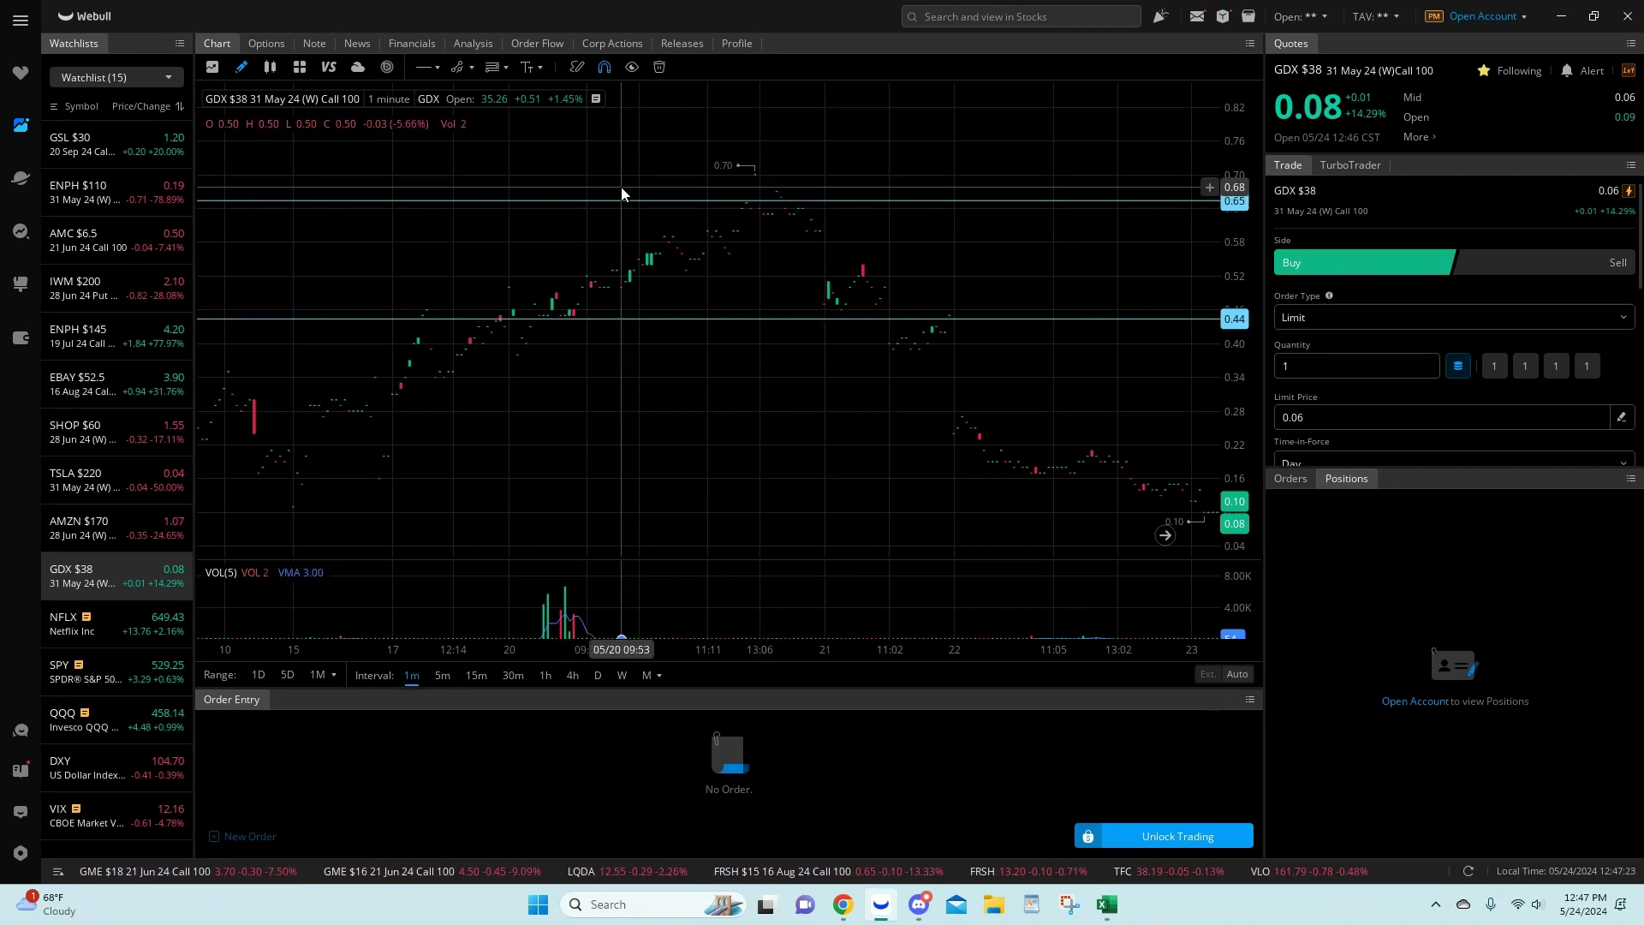
Step: View GDX's price and net premium chart over 3 D, then reset it to 1 D
mouse_move(844, 903)
left_click(769, 806)
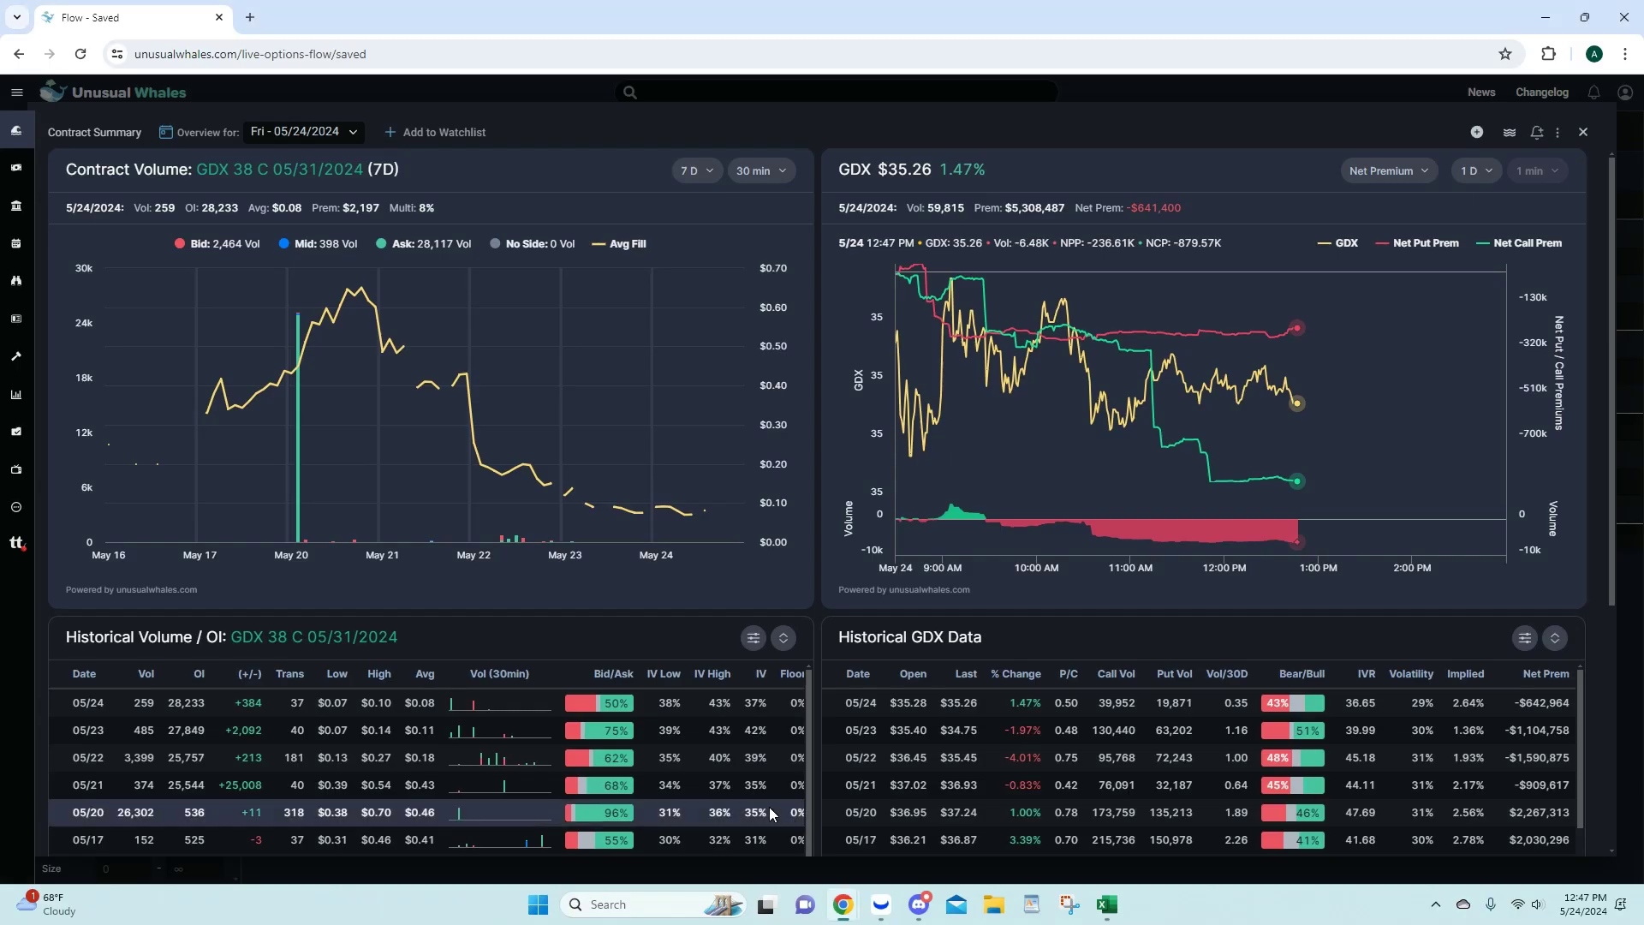
left_click(1473, 172)
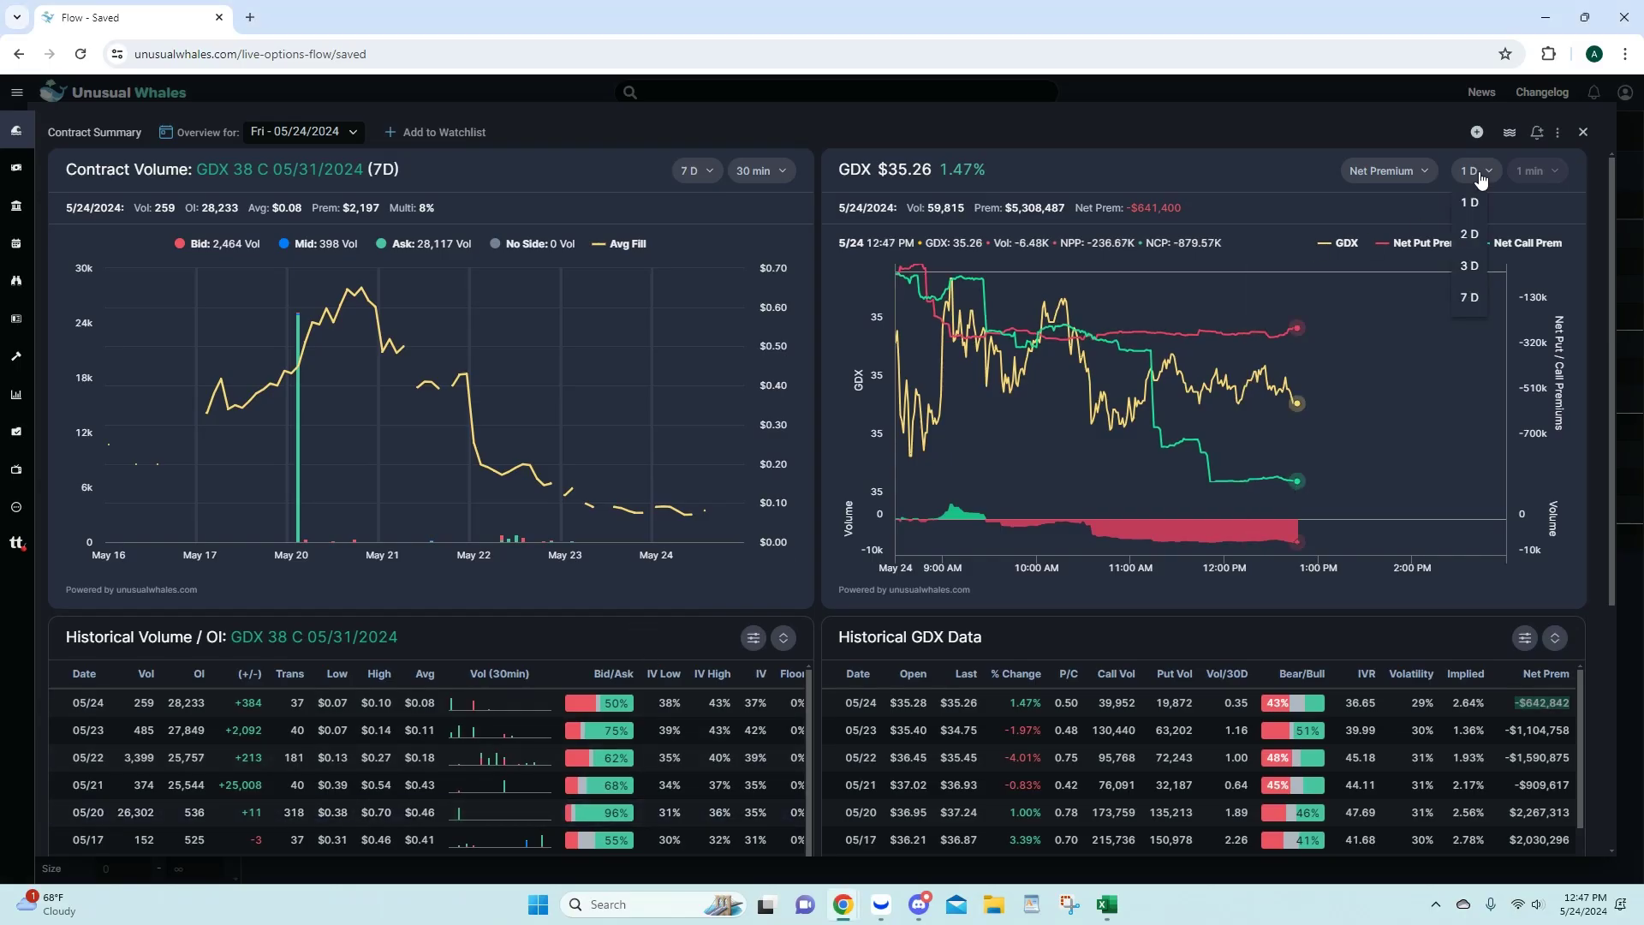
left_click(1473, 269)
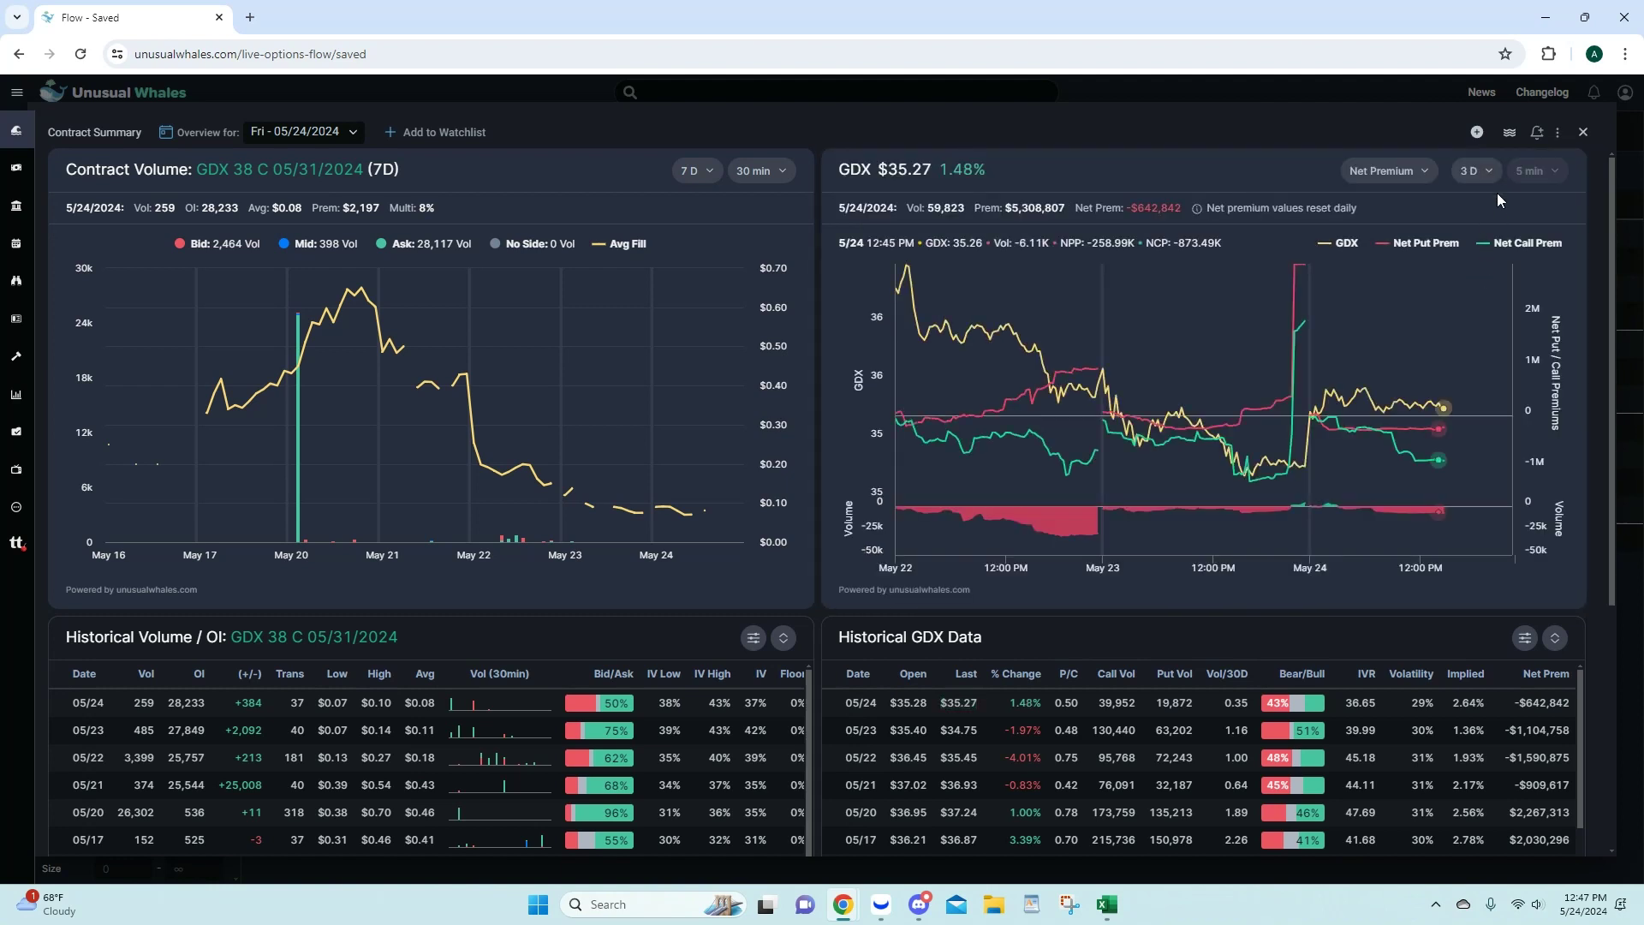
left_click(1476, 184)
left_click(1470, 224)
Step: Find the May 20 GDX 5/31 38c alert in #flow-alerts and view its chart enlarged
left_click(918, 904)
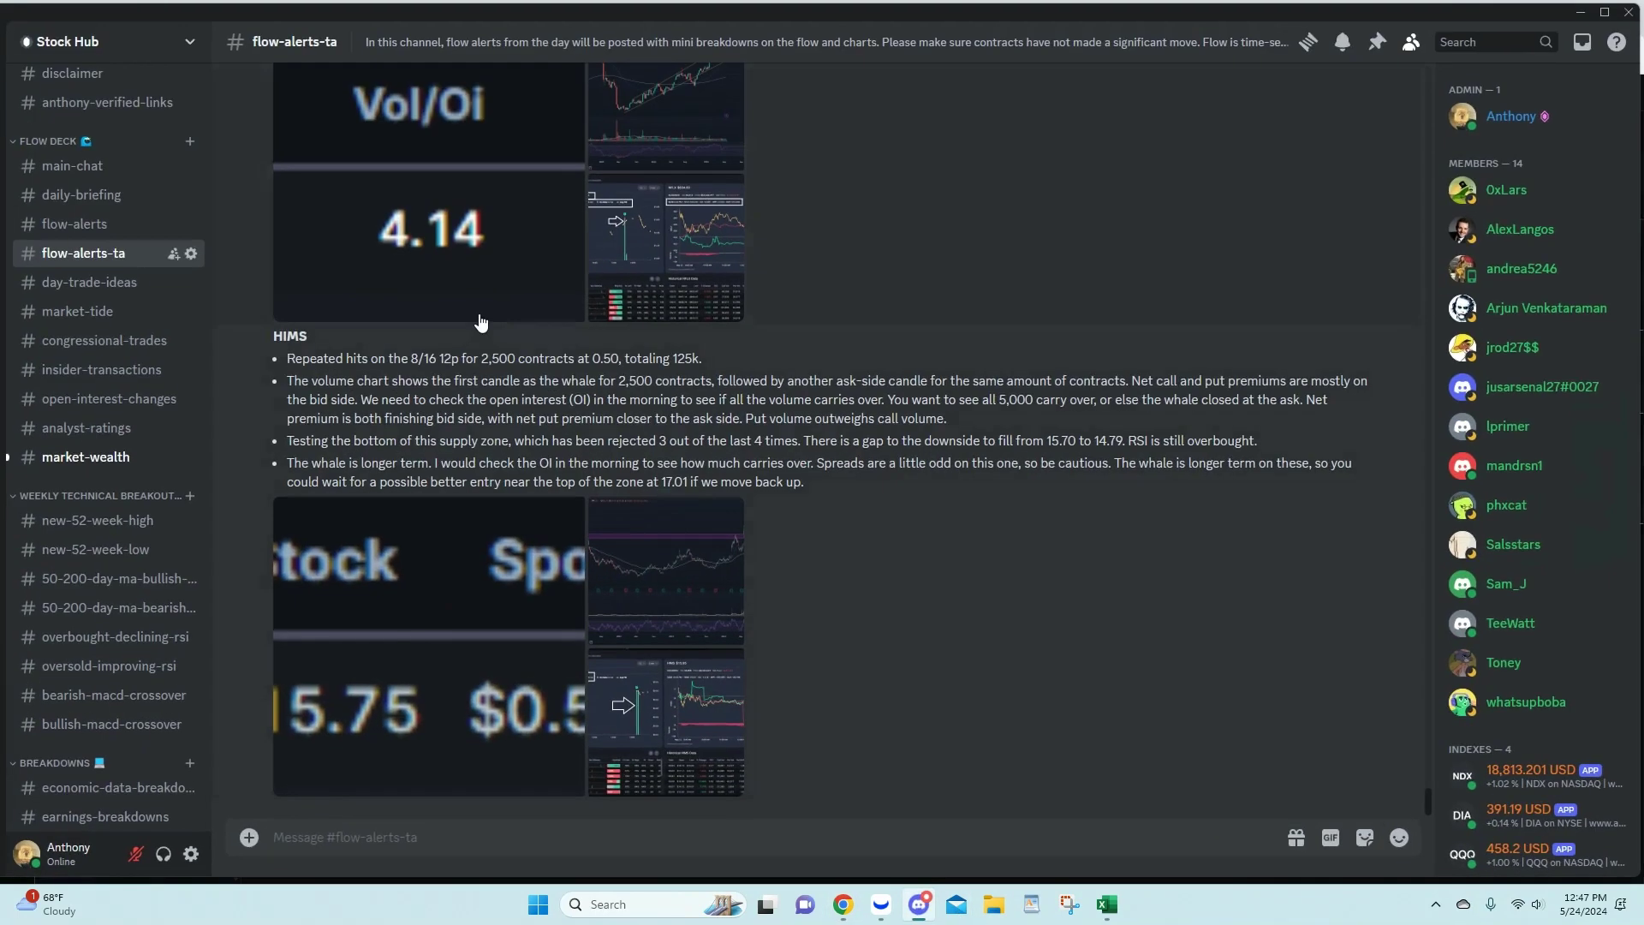
left_click(74, 225)
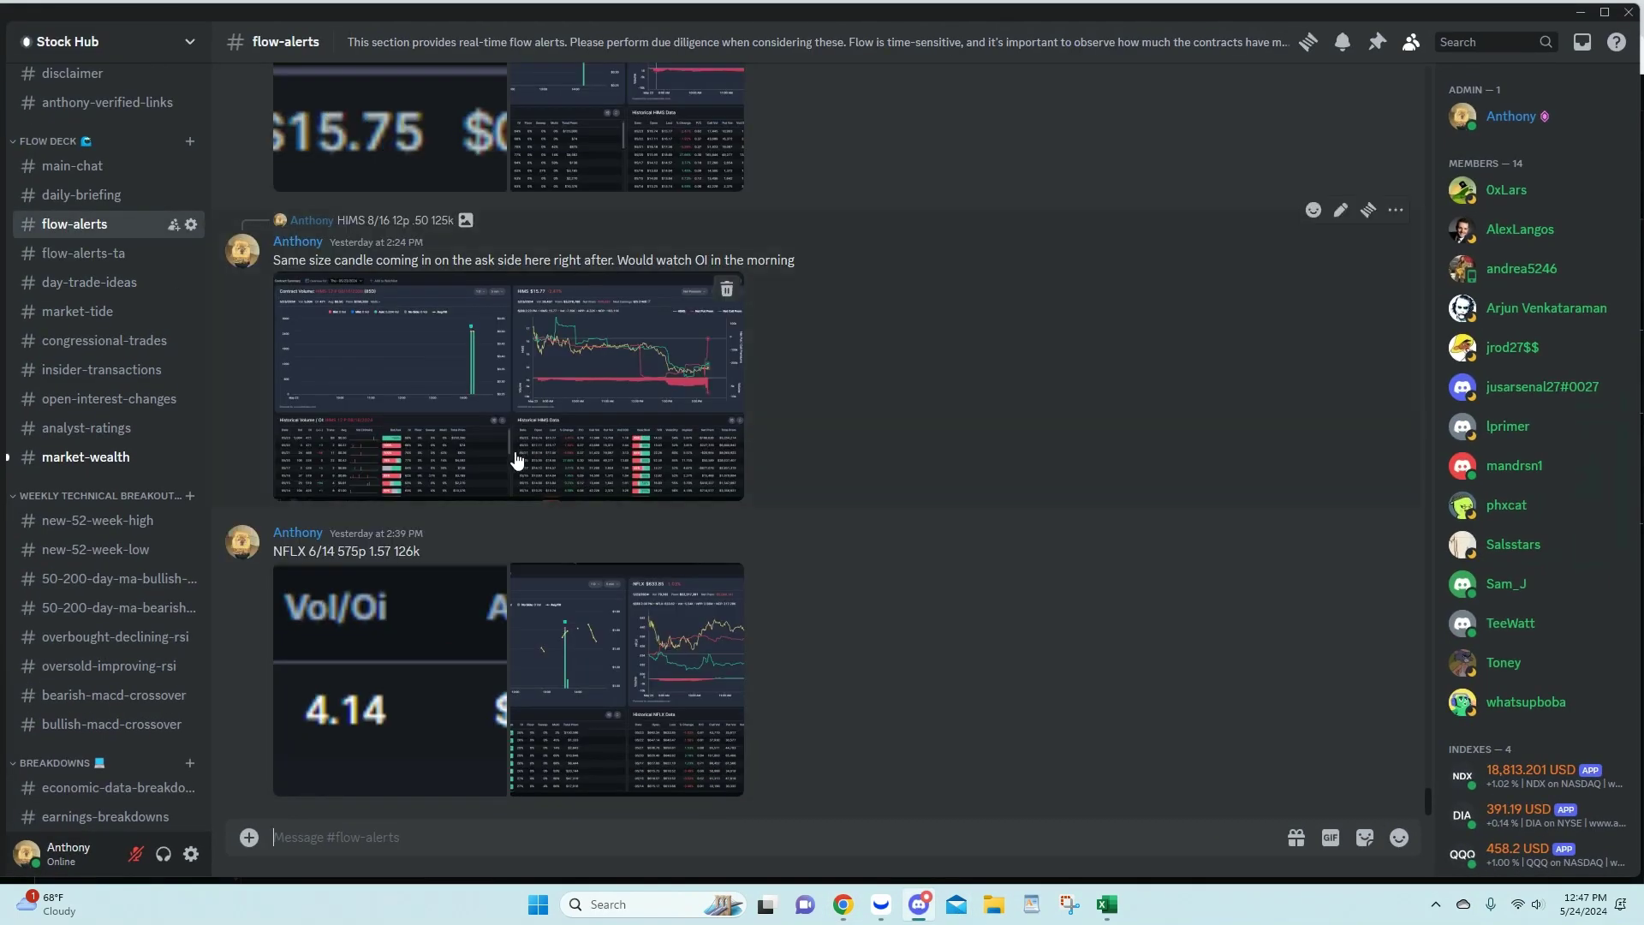
scroll(516, 454, "up", 20)
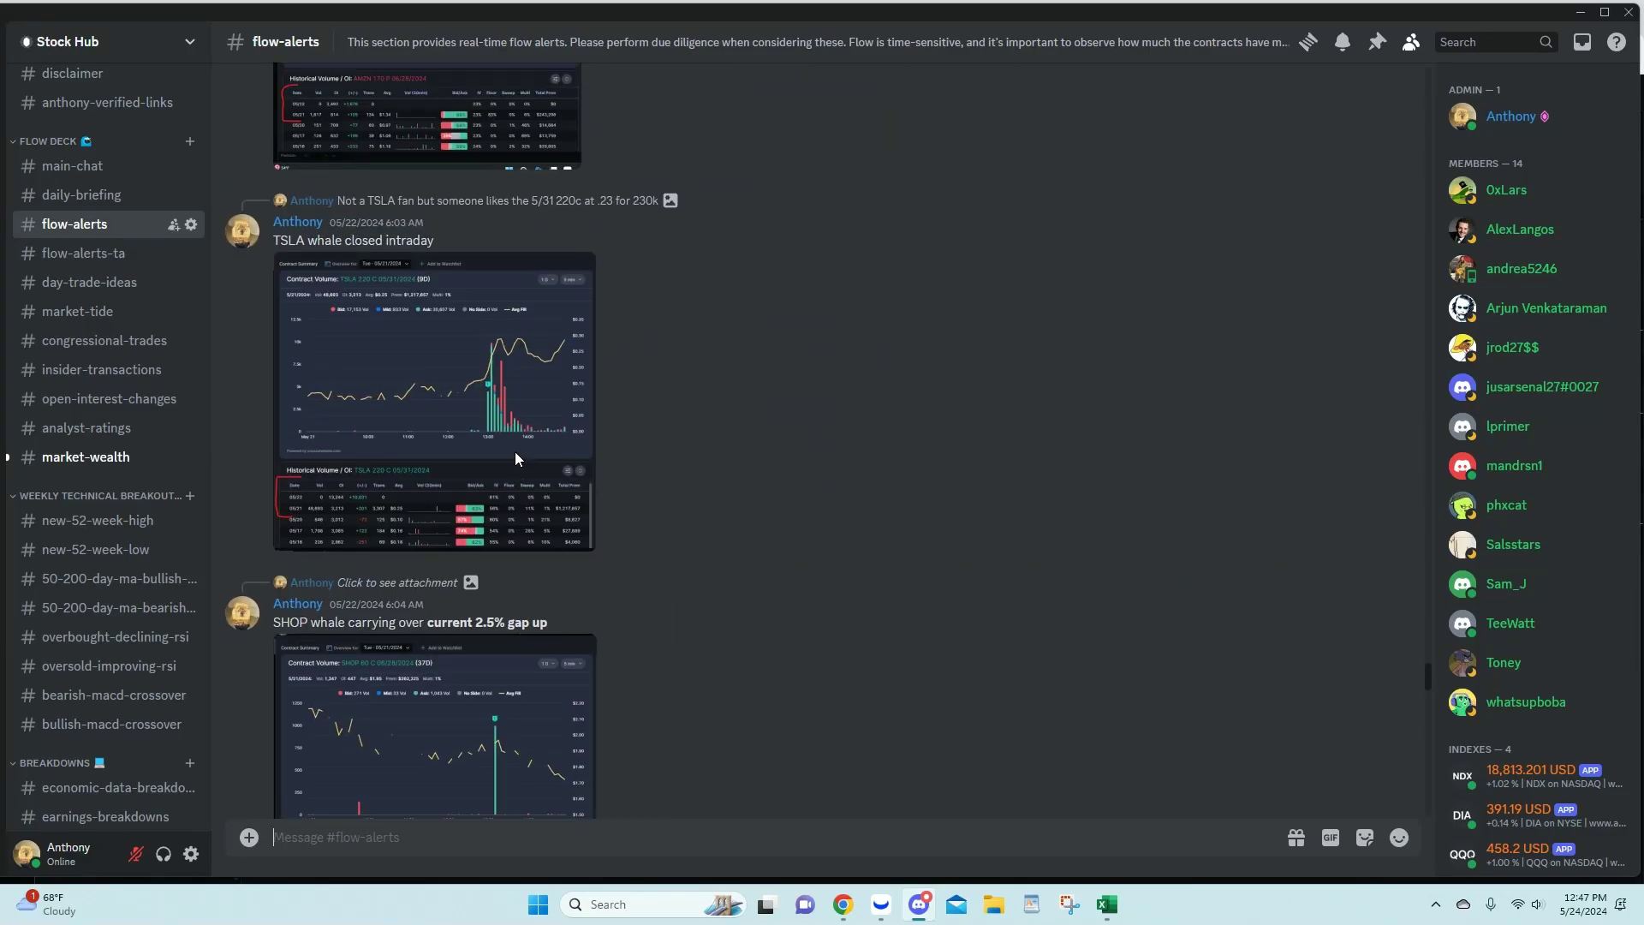
scroll(516, 450, "up", 15)
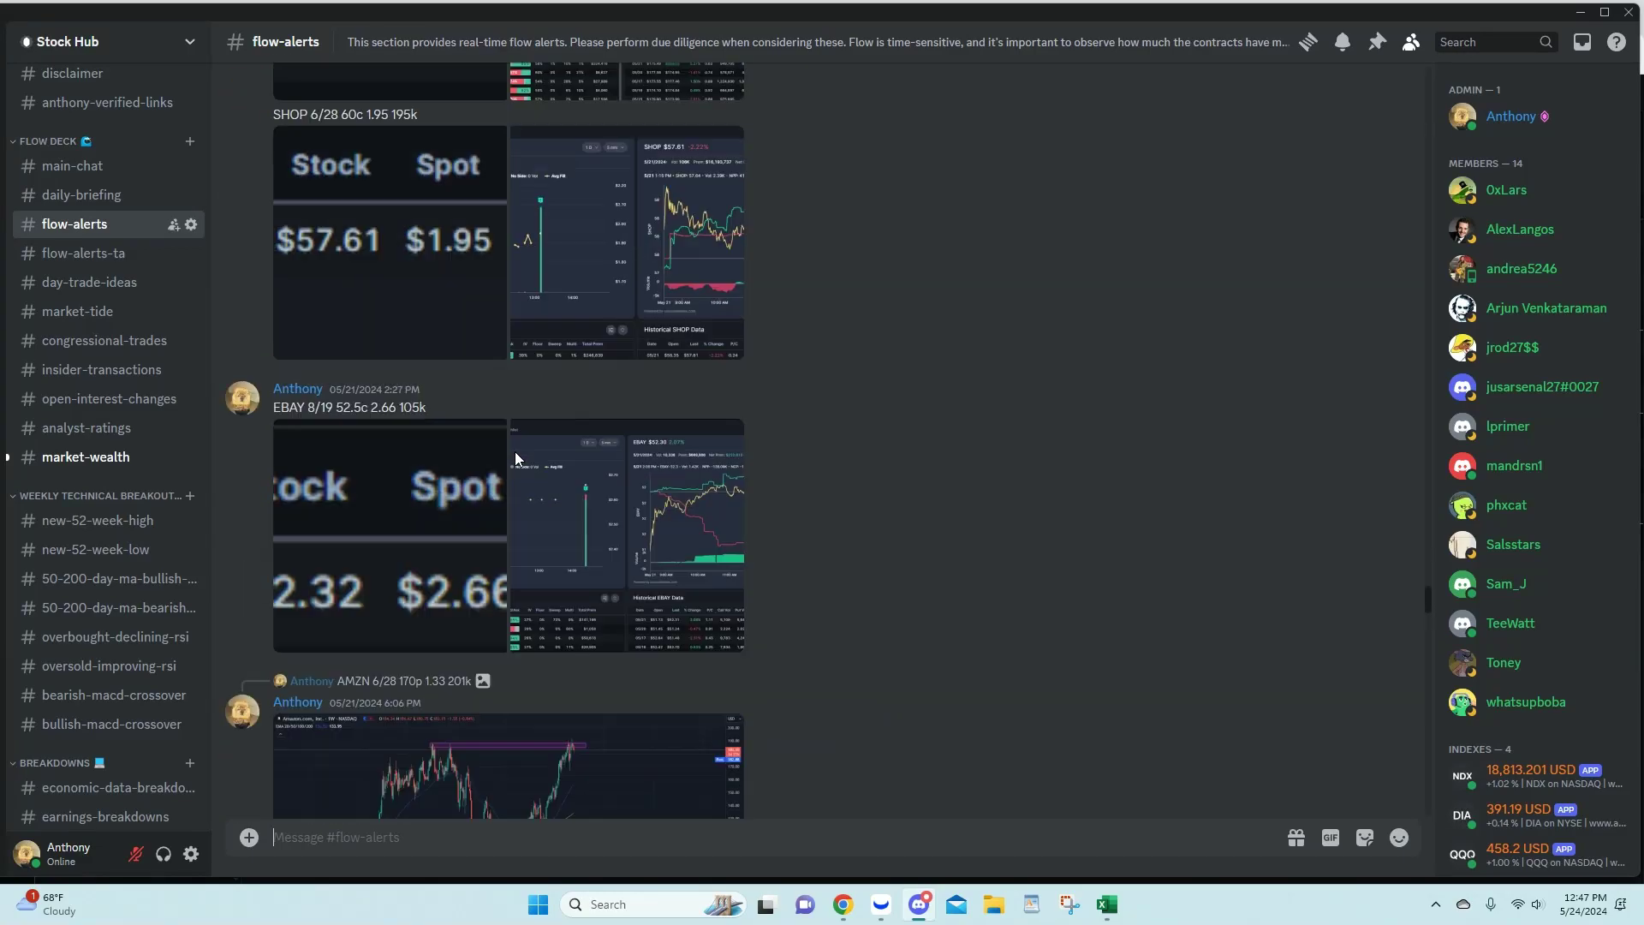
scroll(516, 451, "up", 5)
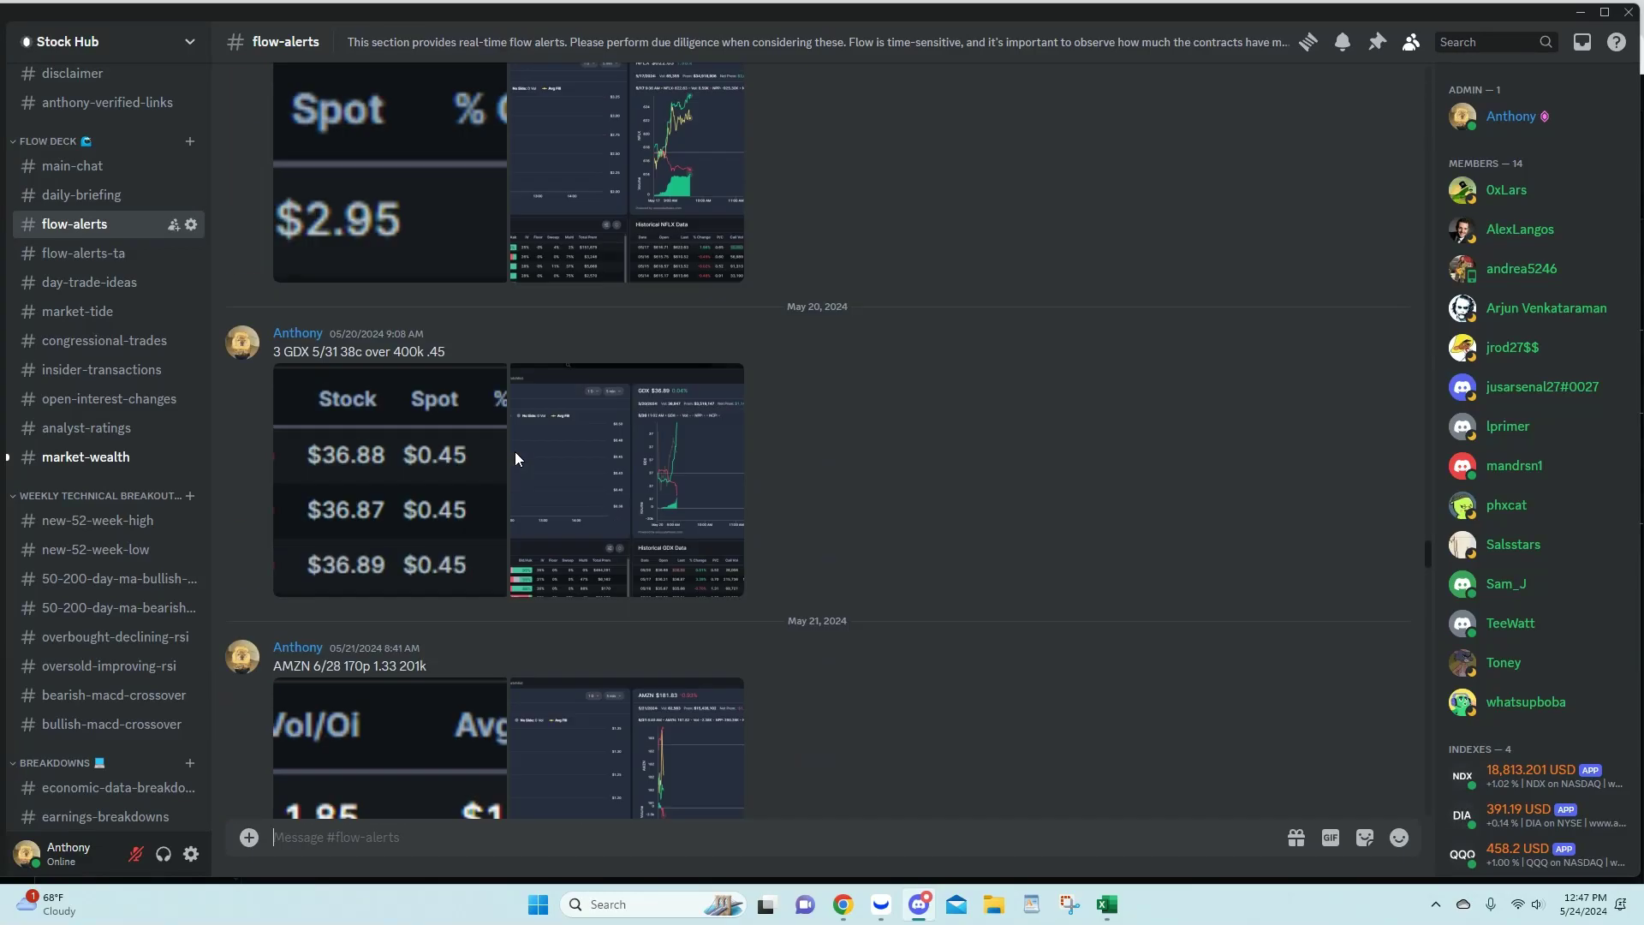
scroll(515, 454, "down", 1)
scroll(446, 248, "up", 1)
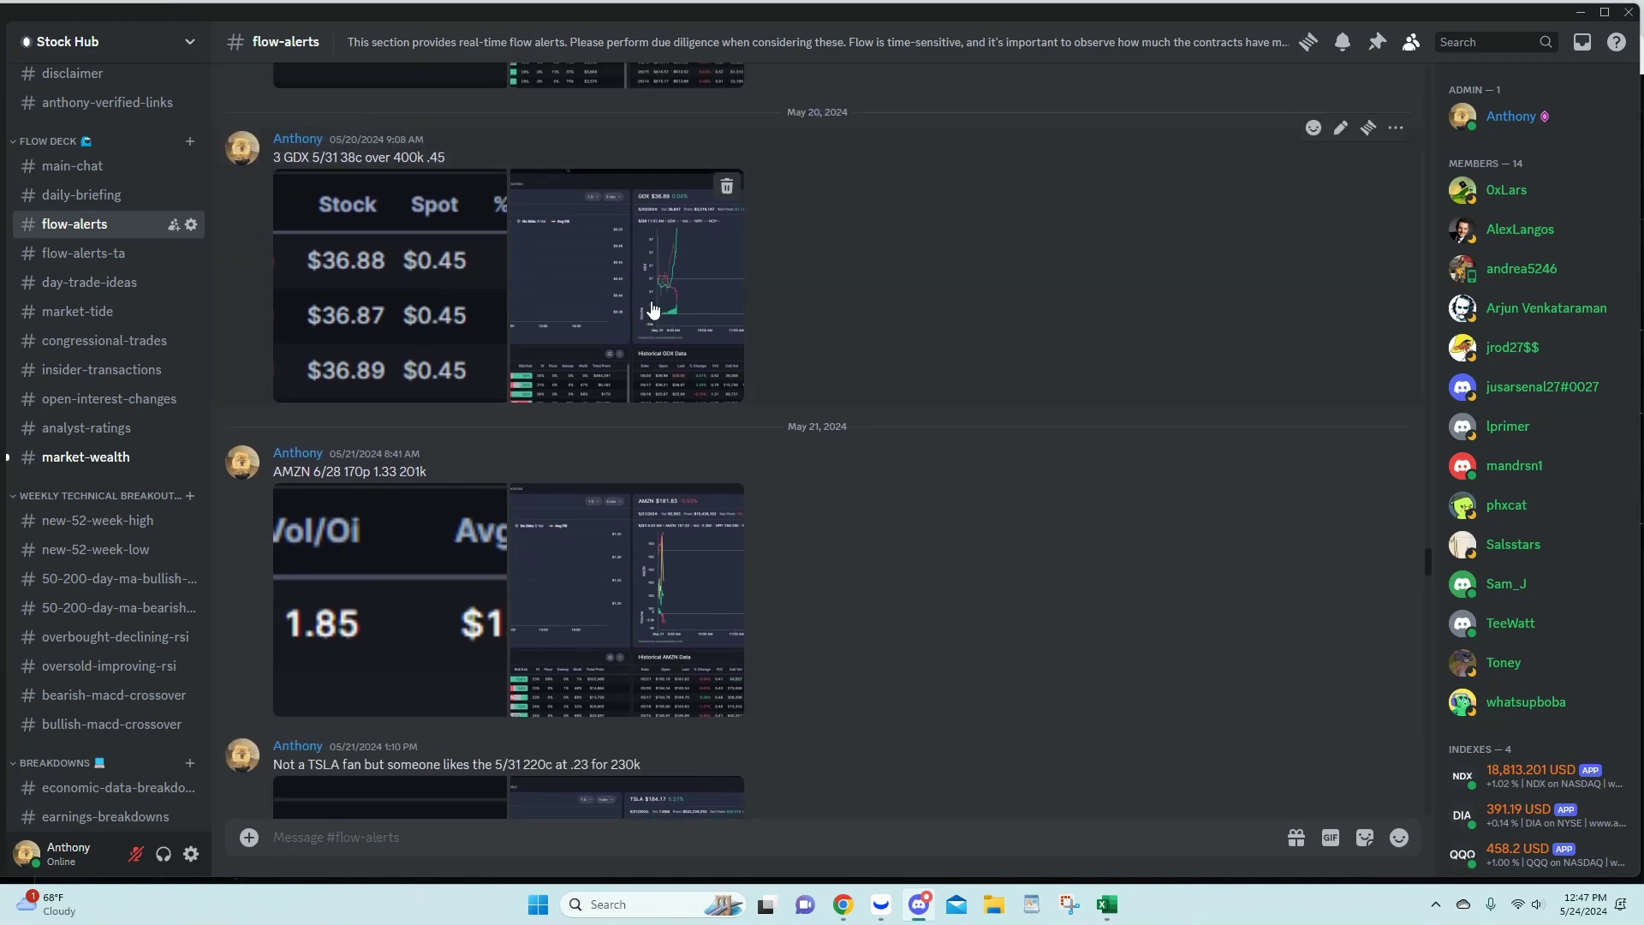
left_click(651, 301)
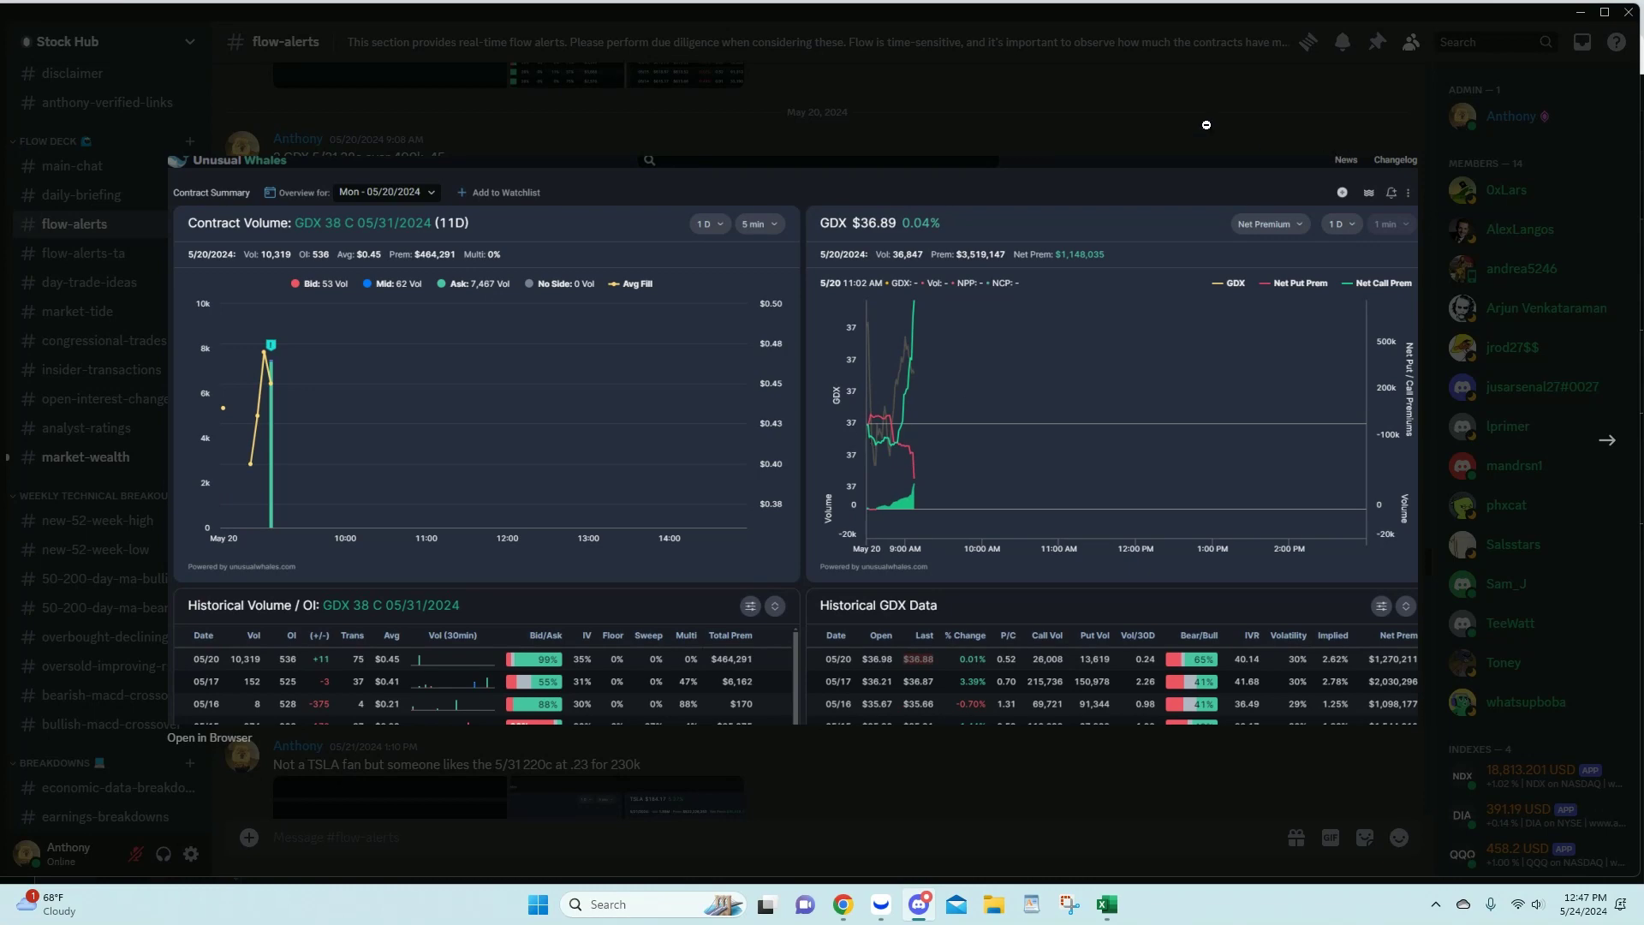
left_click(1121, 121)
scroll(978, 198, "down", 3)
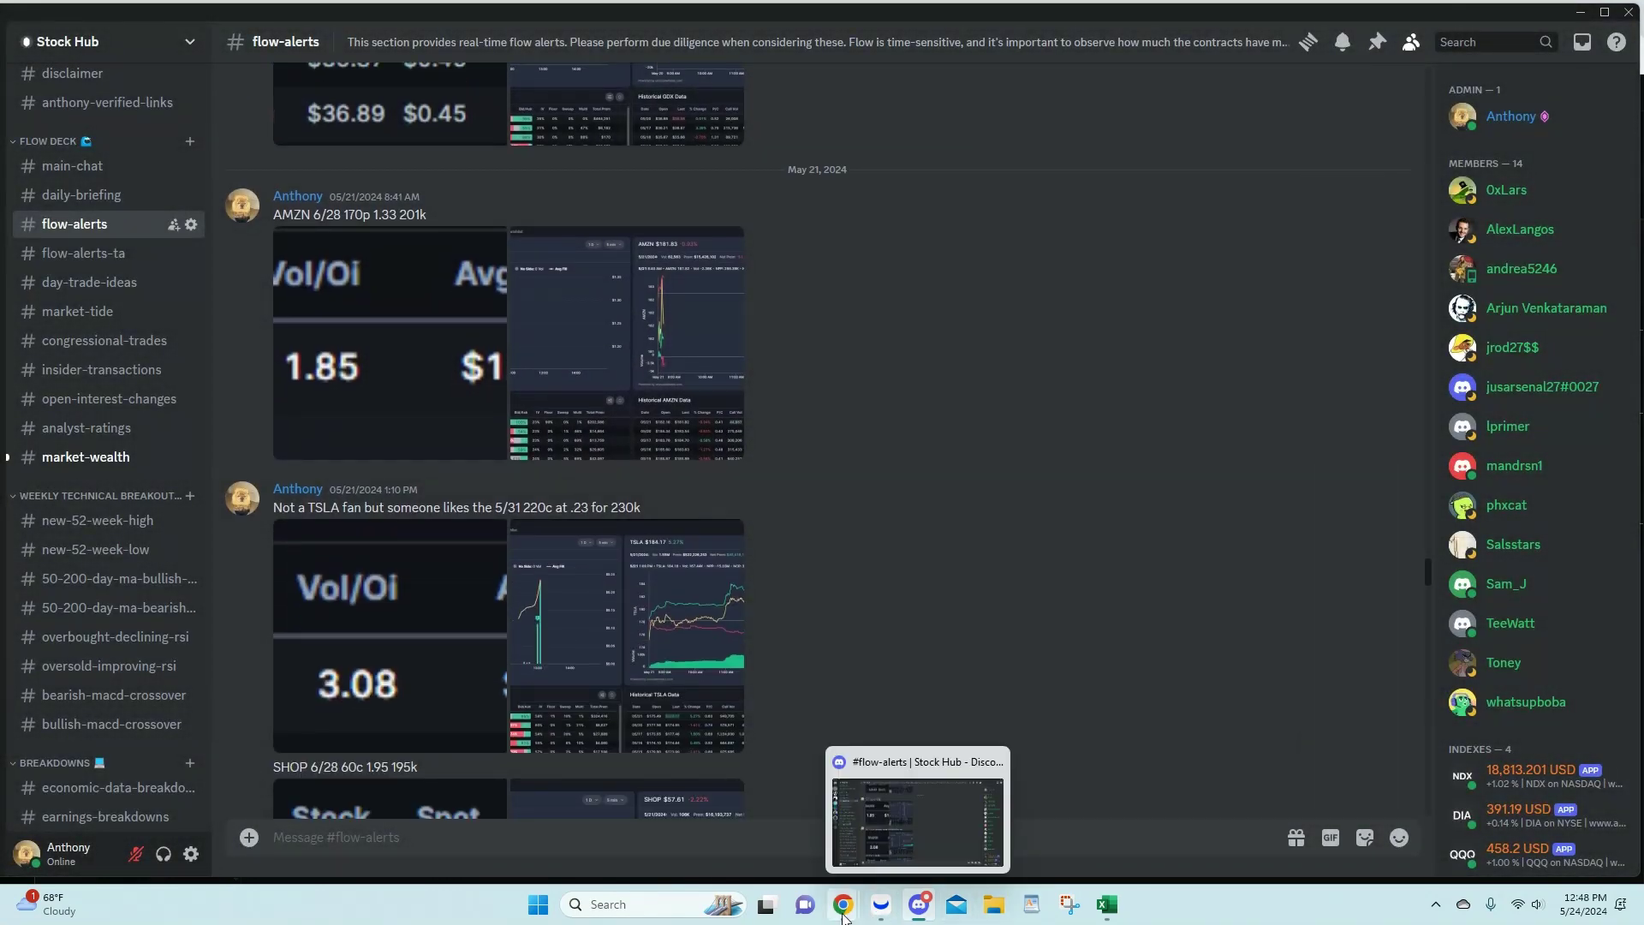
Step: Close the GDX contract summary and open the AMZN 170 P 06/28/2024 contract summary
mouse_move(843, 916)
left_click(786, 820)
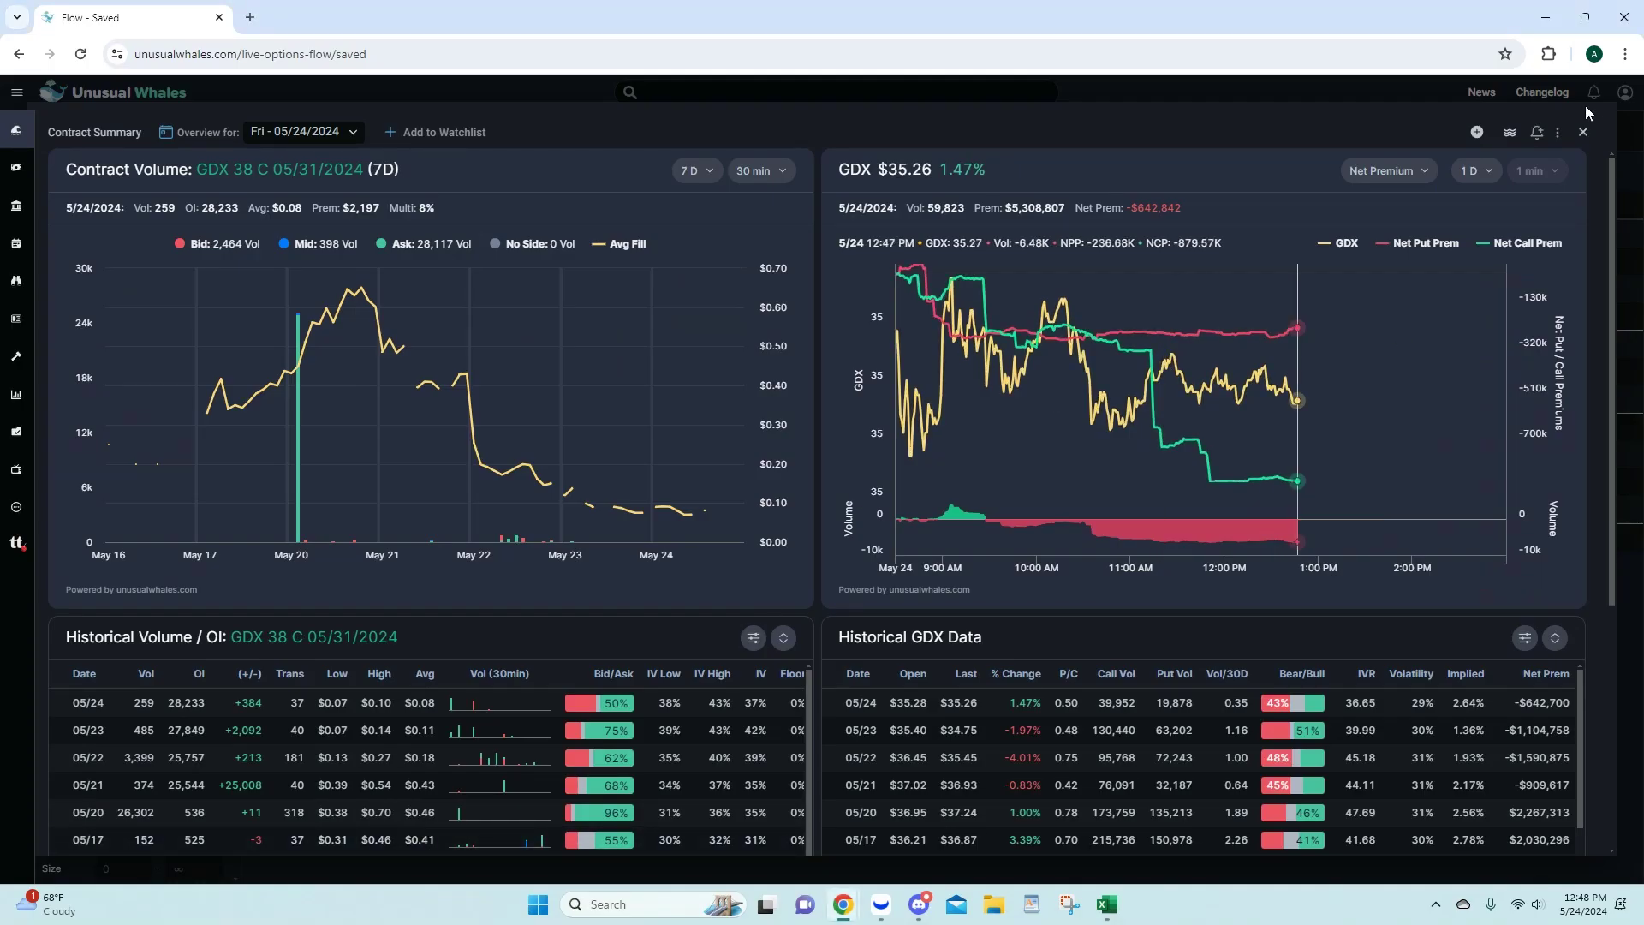
left_click(1582, 135)
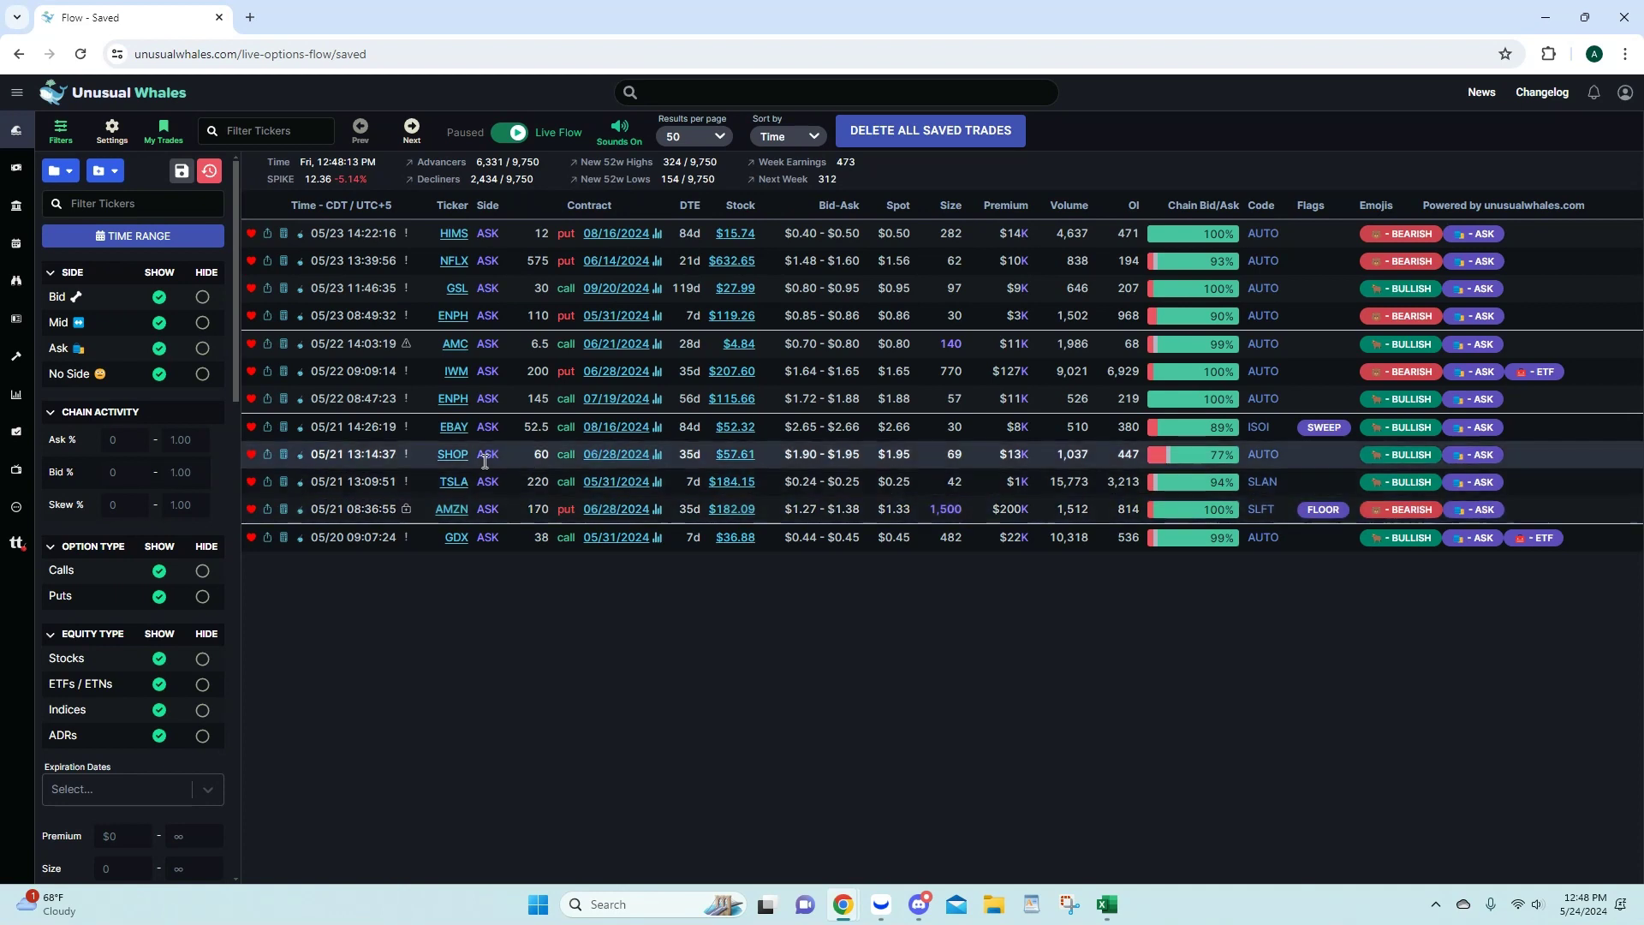
mouse_move(407, 511)
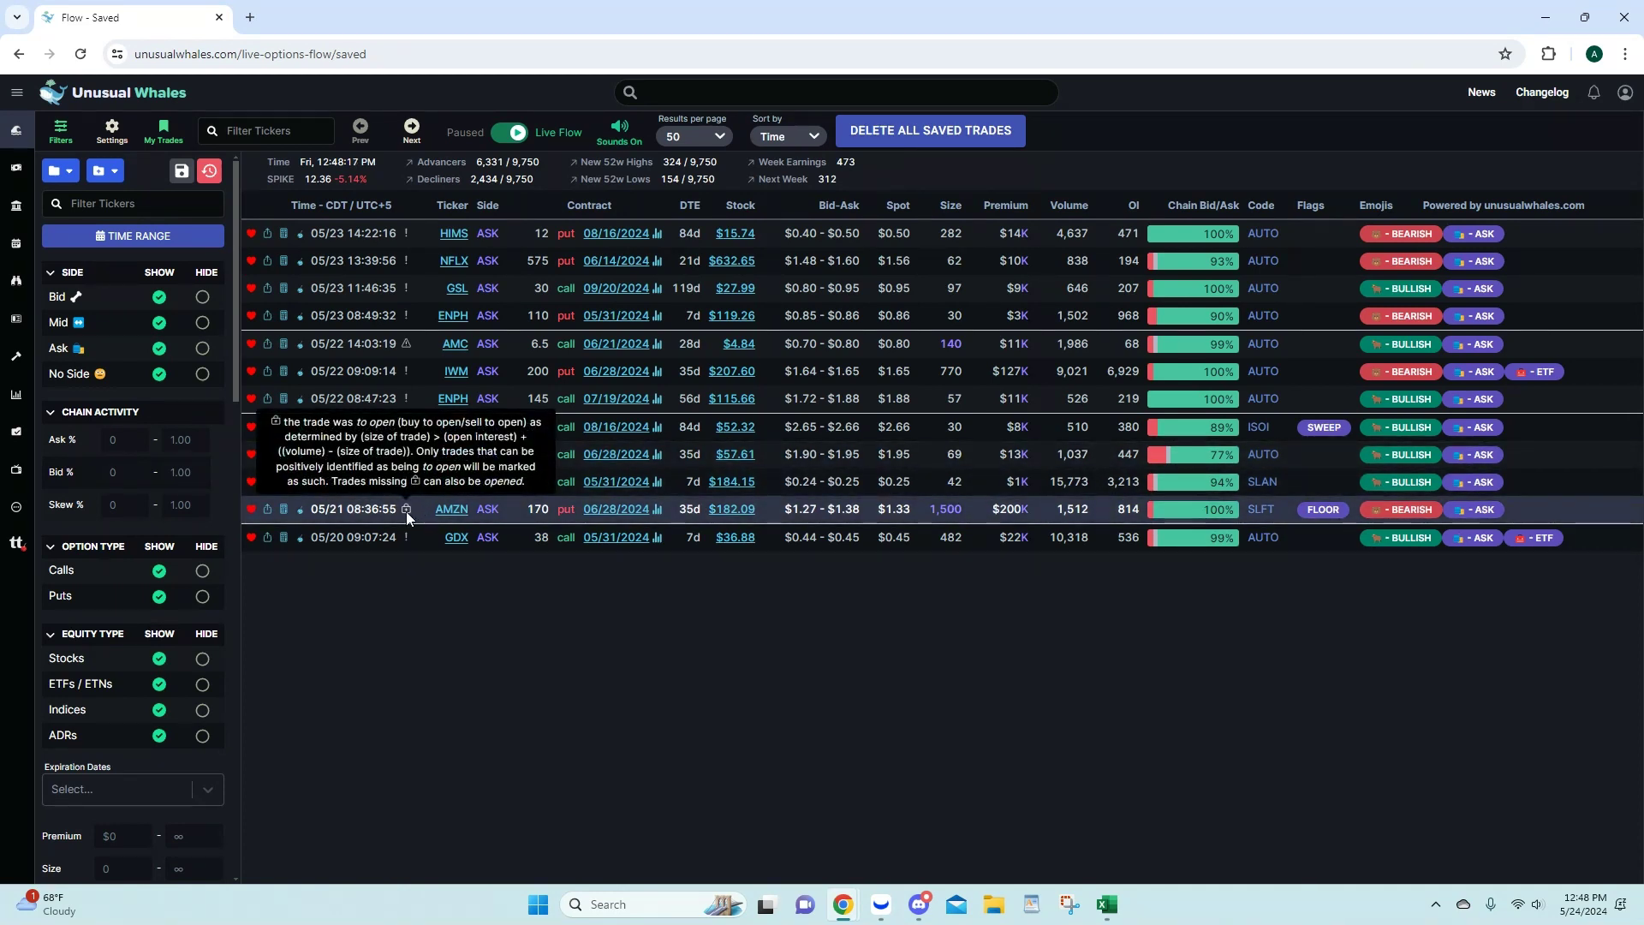
left_click(618, 512)
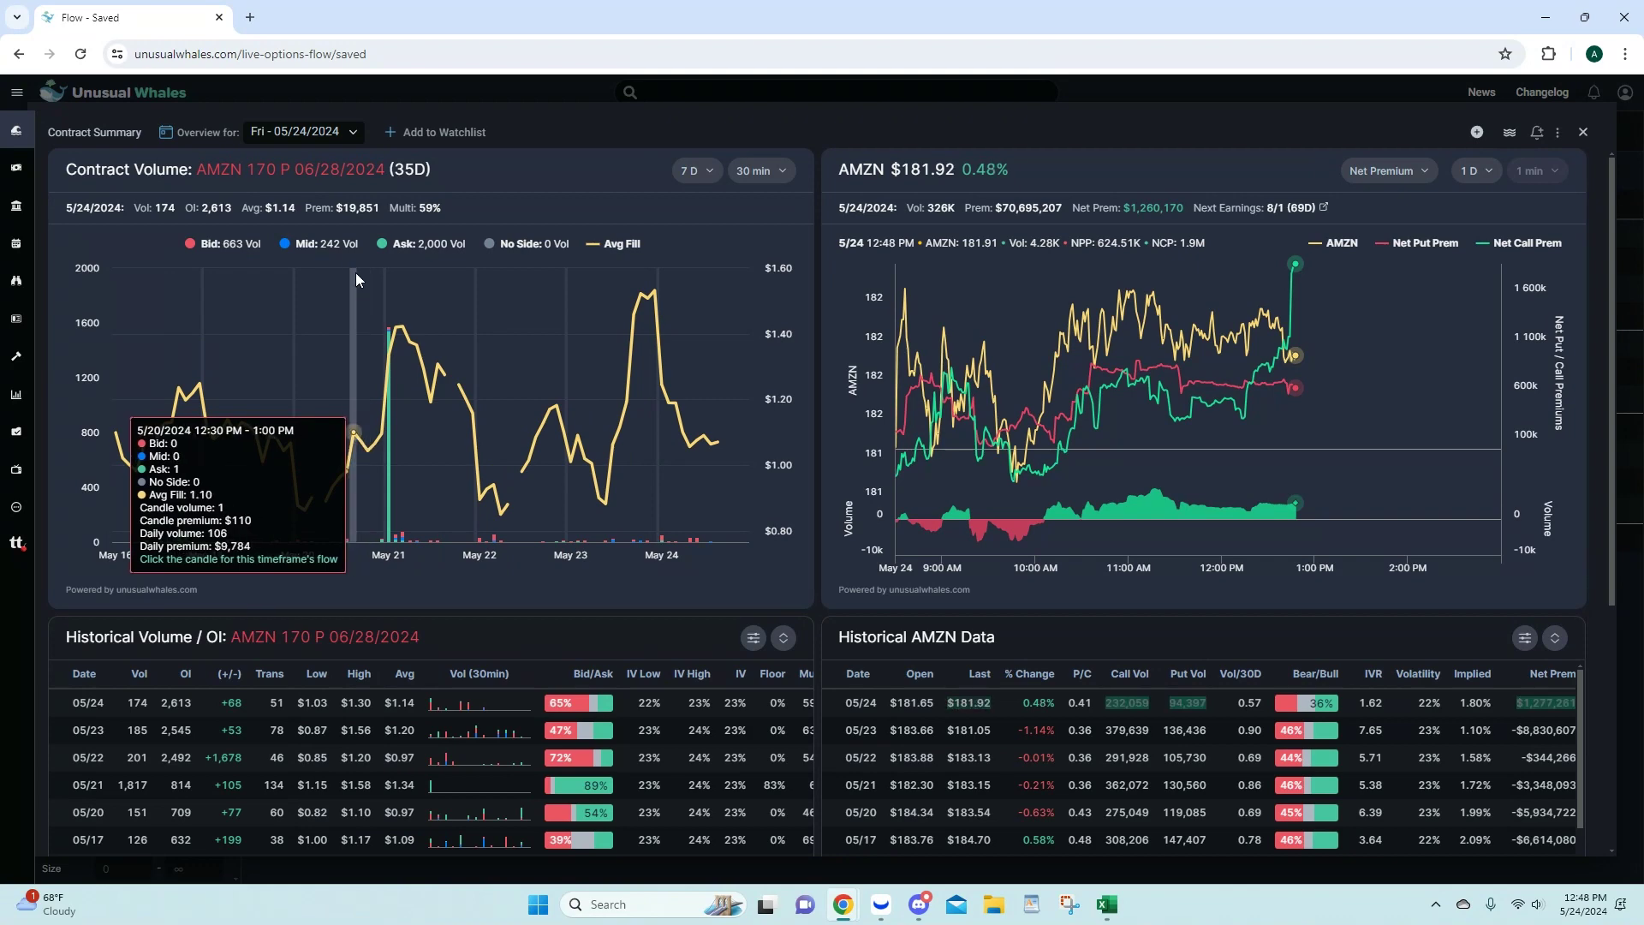
Step: Review the AMZN alert's enlarged flow table and chart images in Discord's flow-alerts
left_click(919, 904)
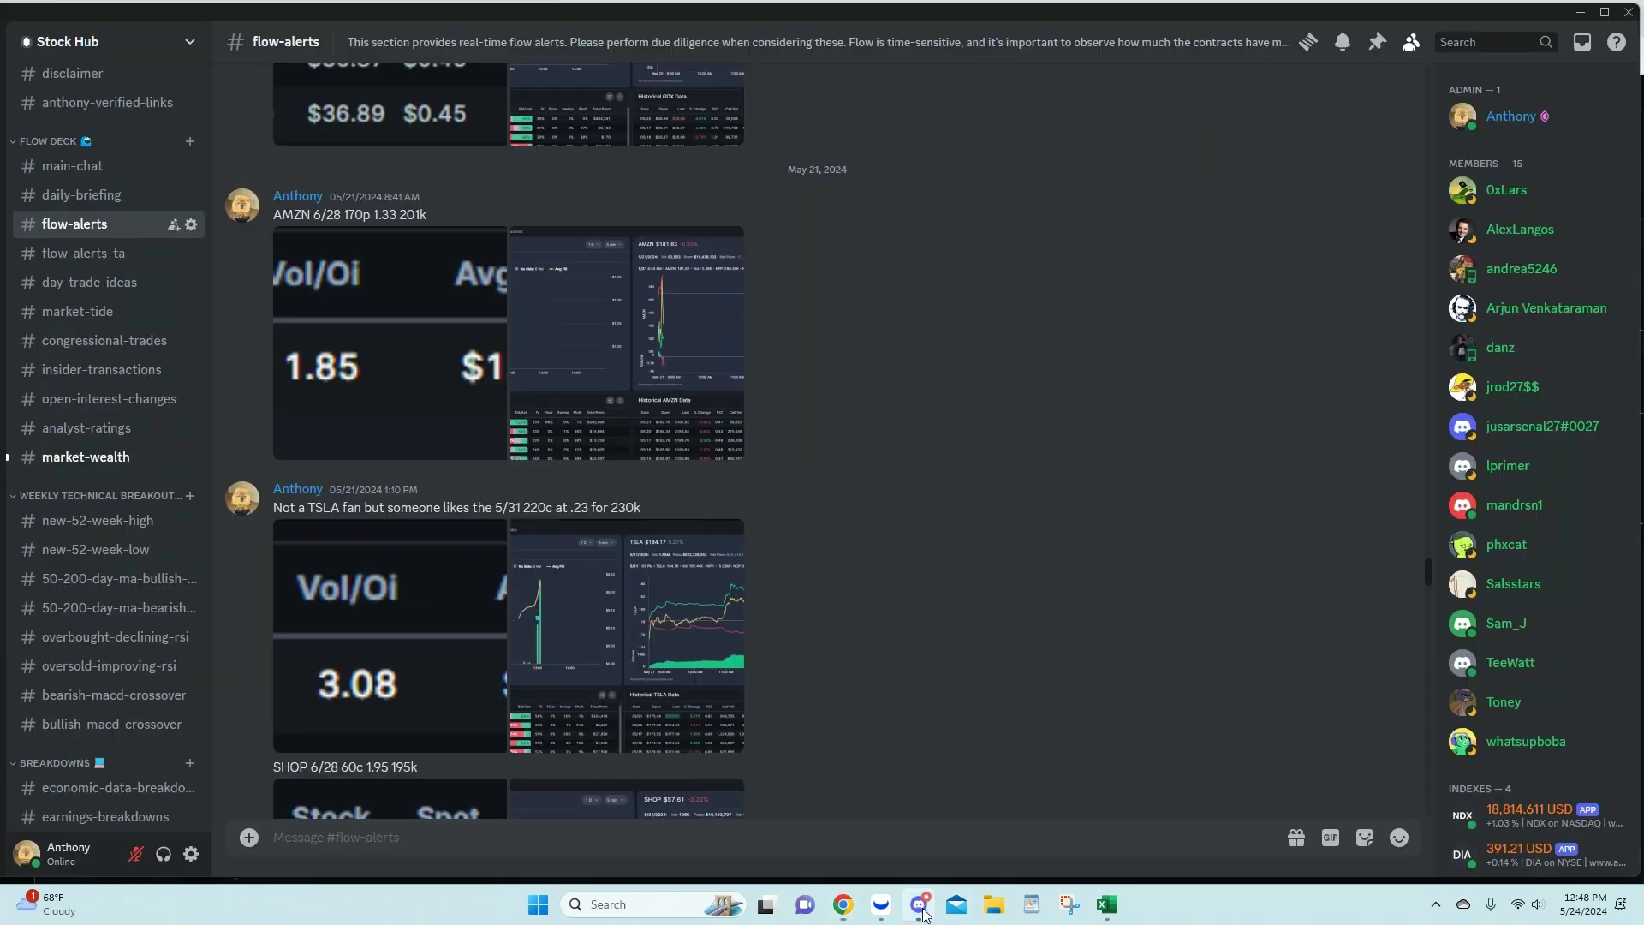
left_click(387, 337)
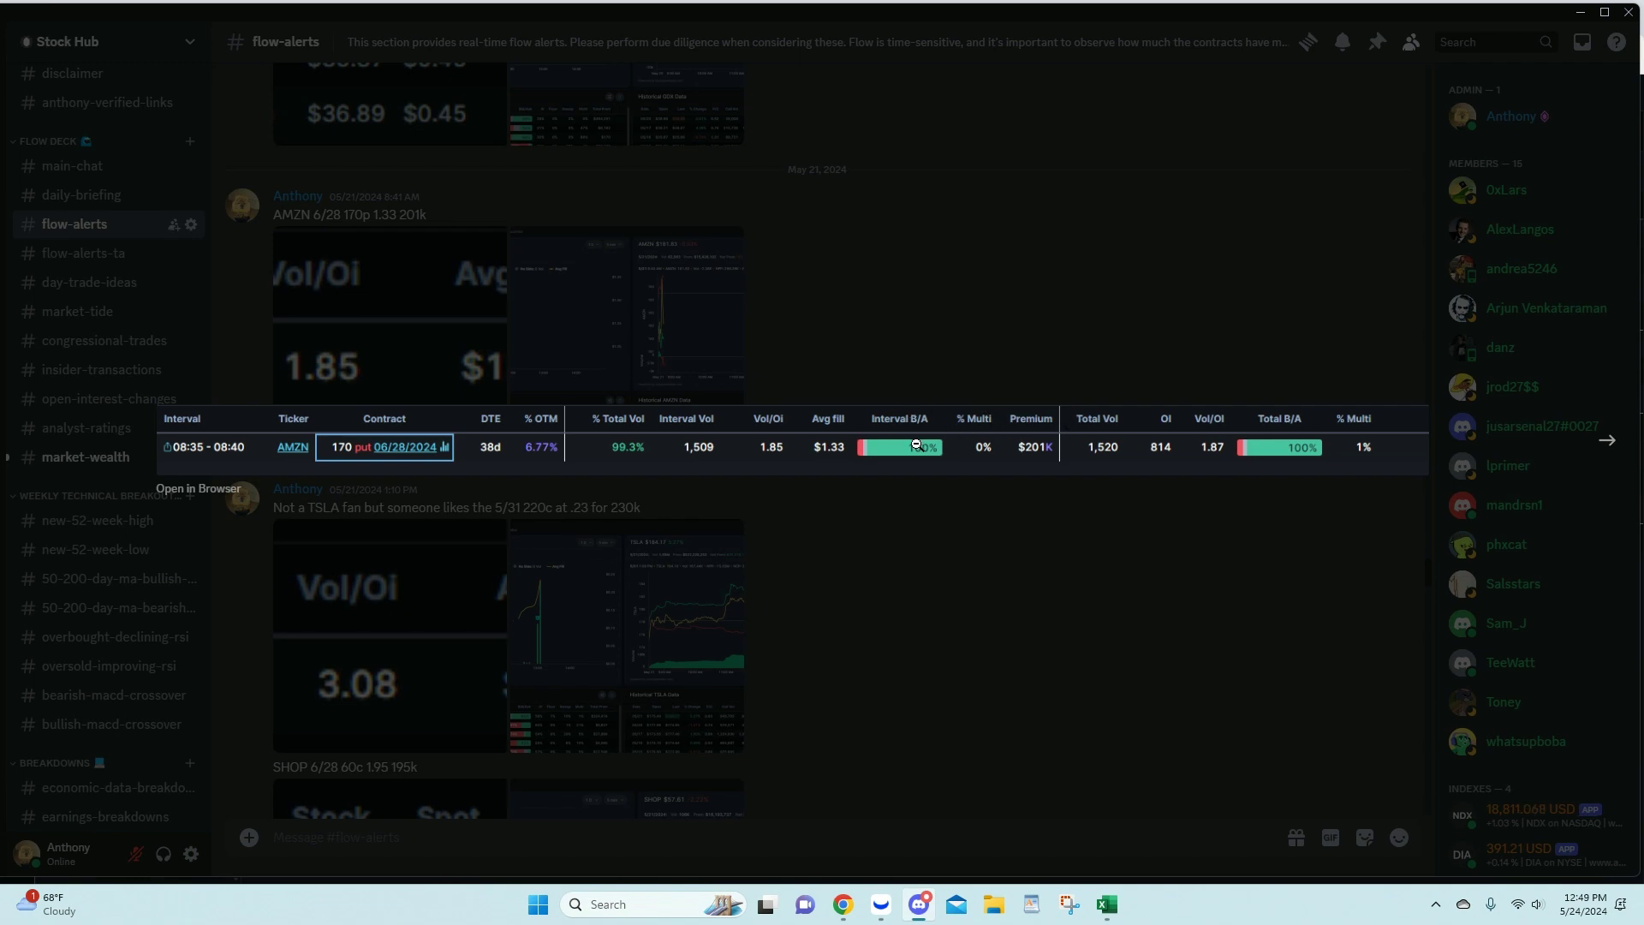
left_click(910, 327)
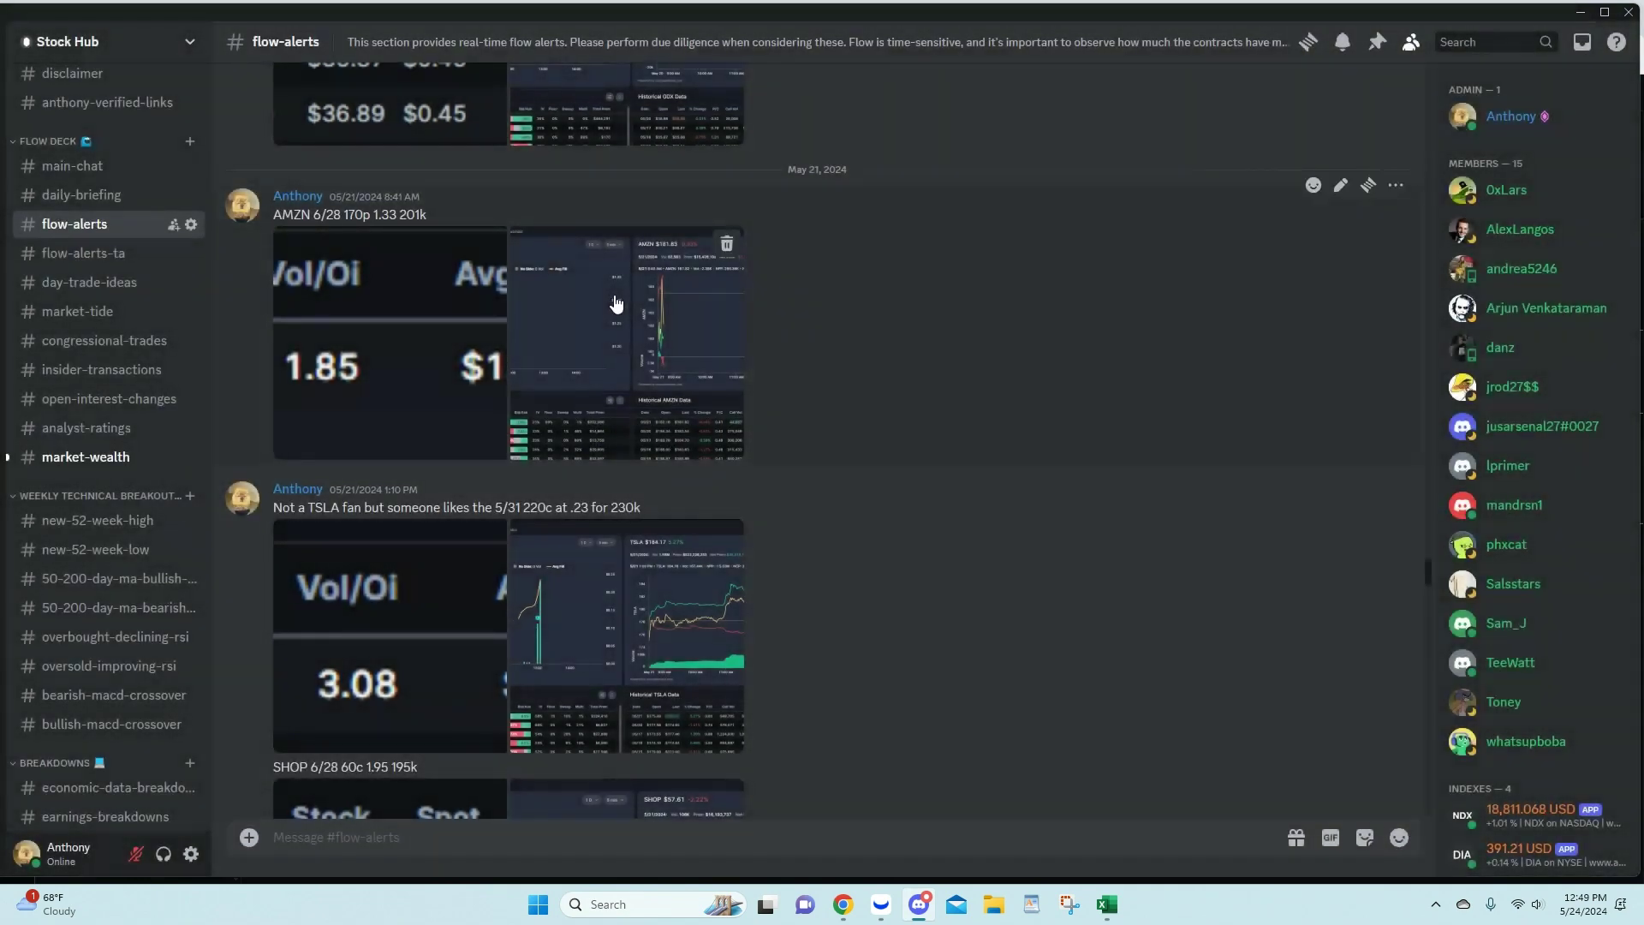
left_click(614, 295)
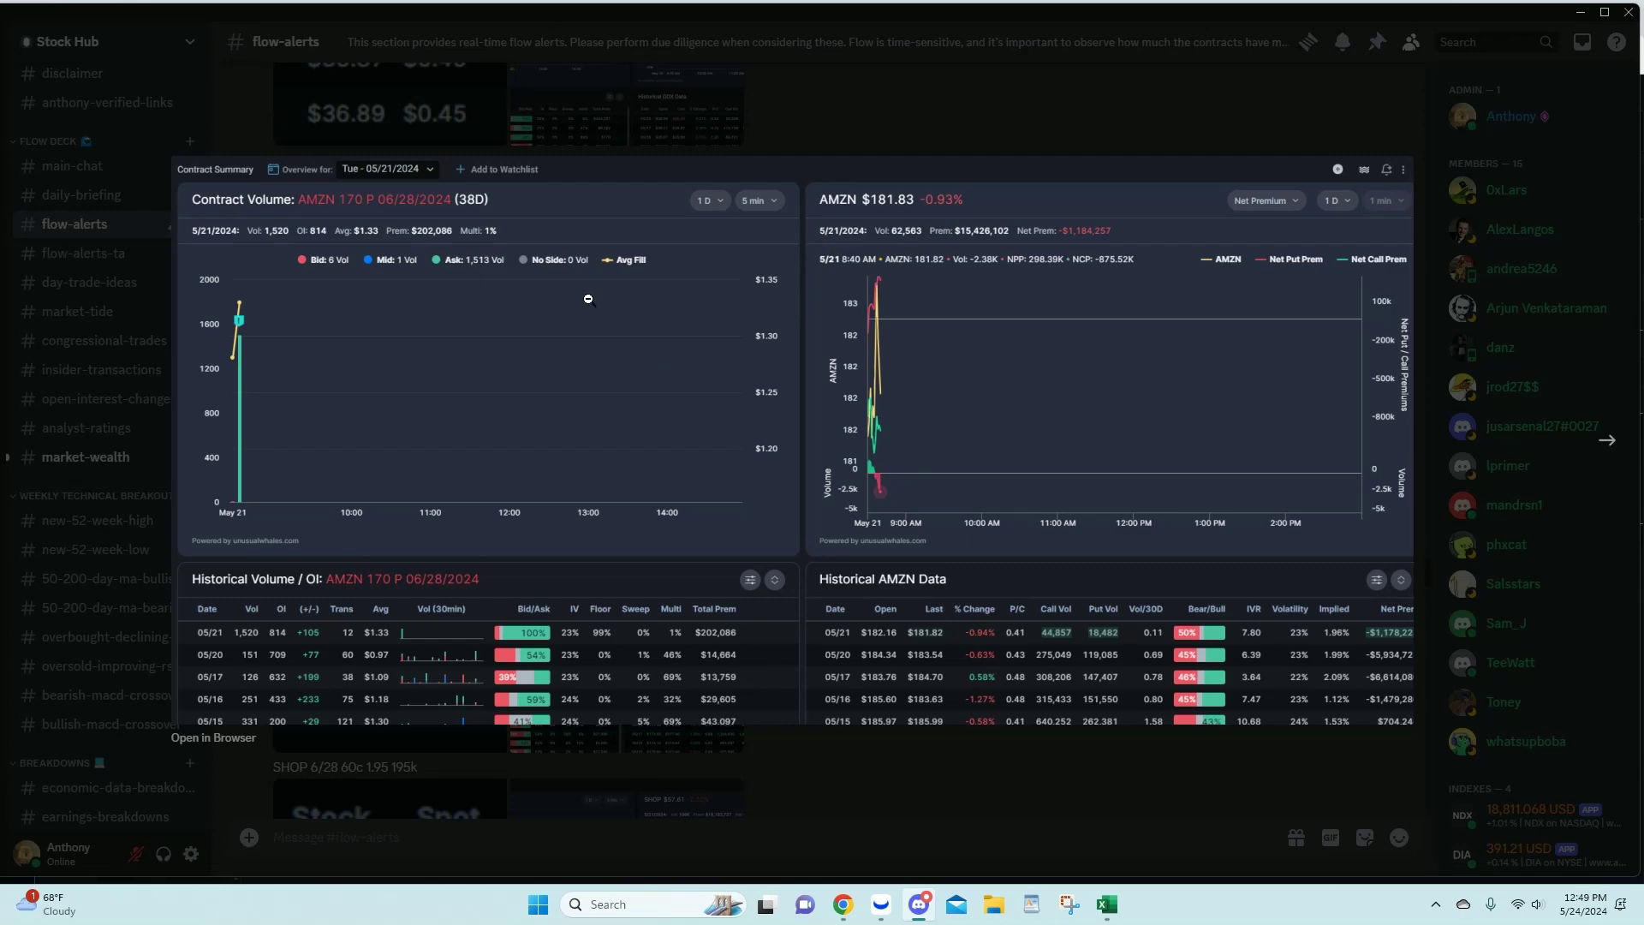
left_click(982, 139)
scroll(816, 270, "down", 5)
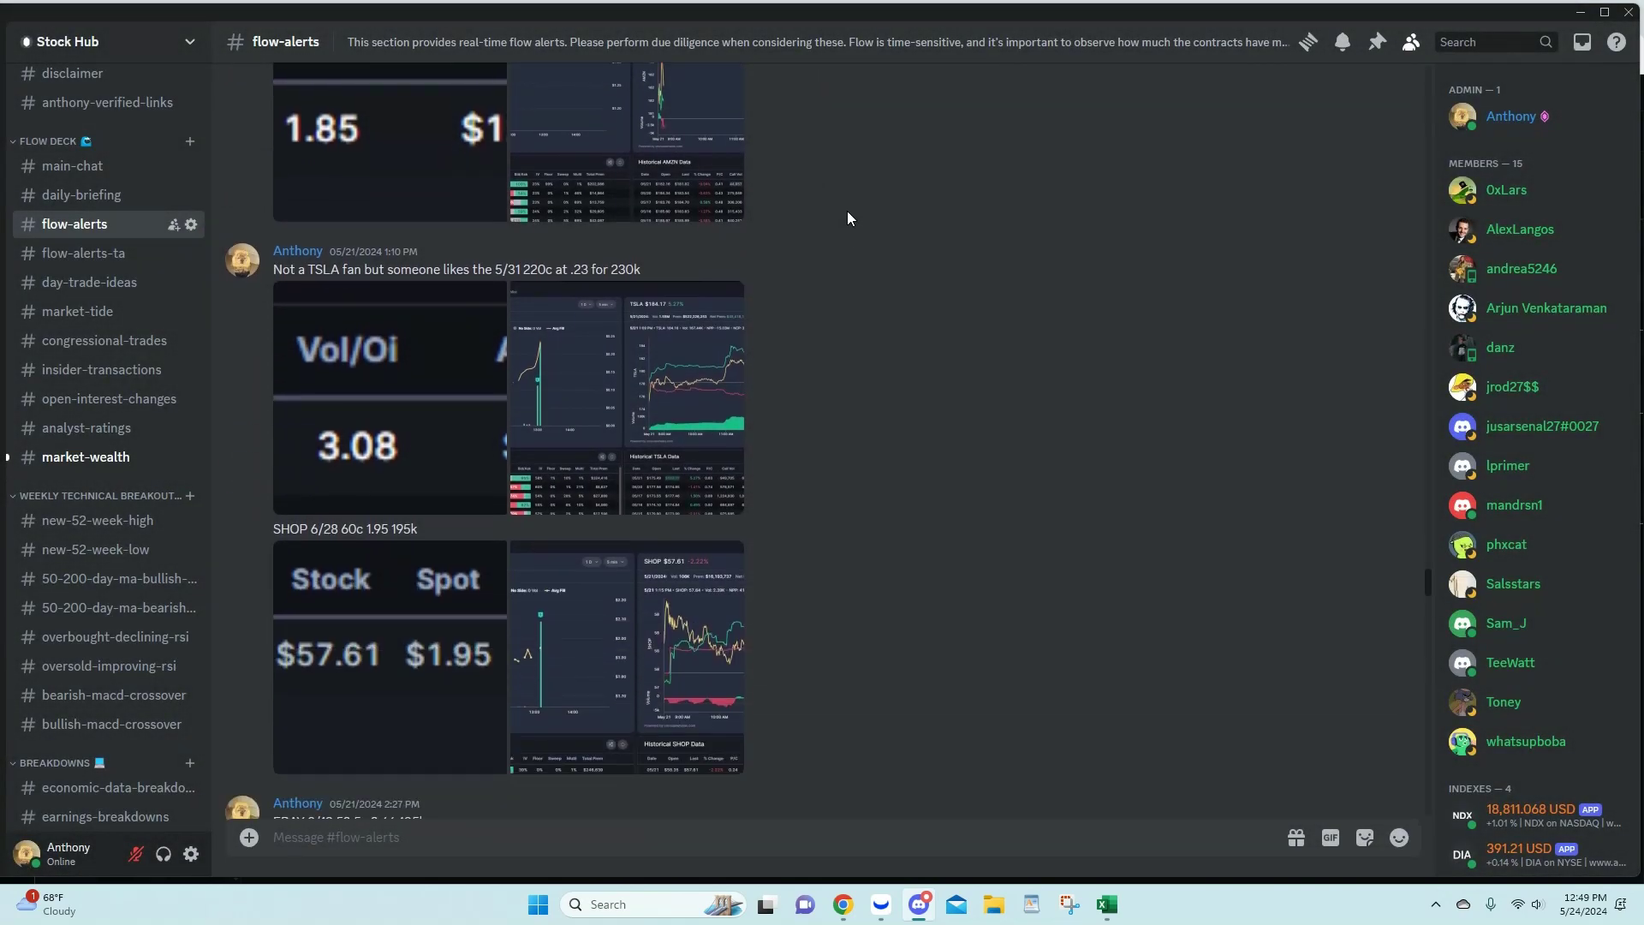
left_click(881, 905)
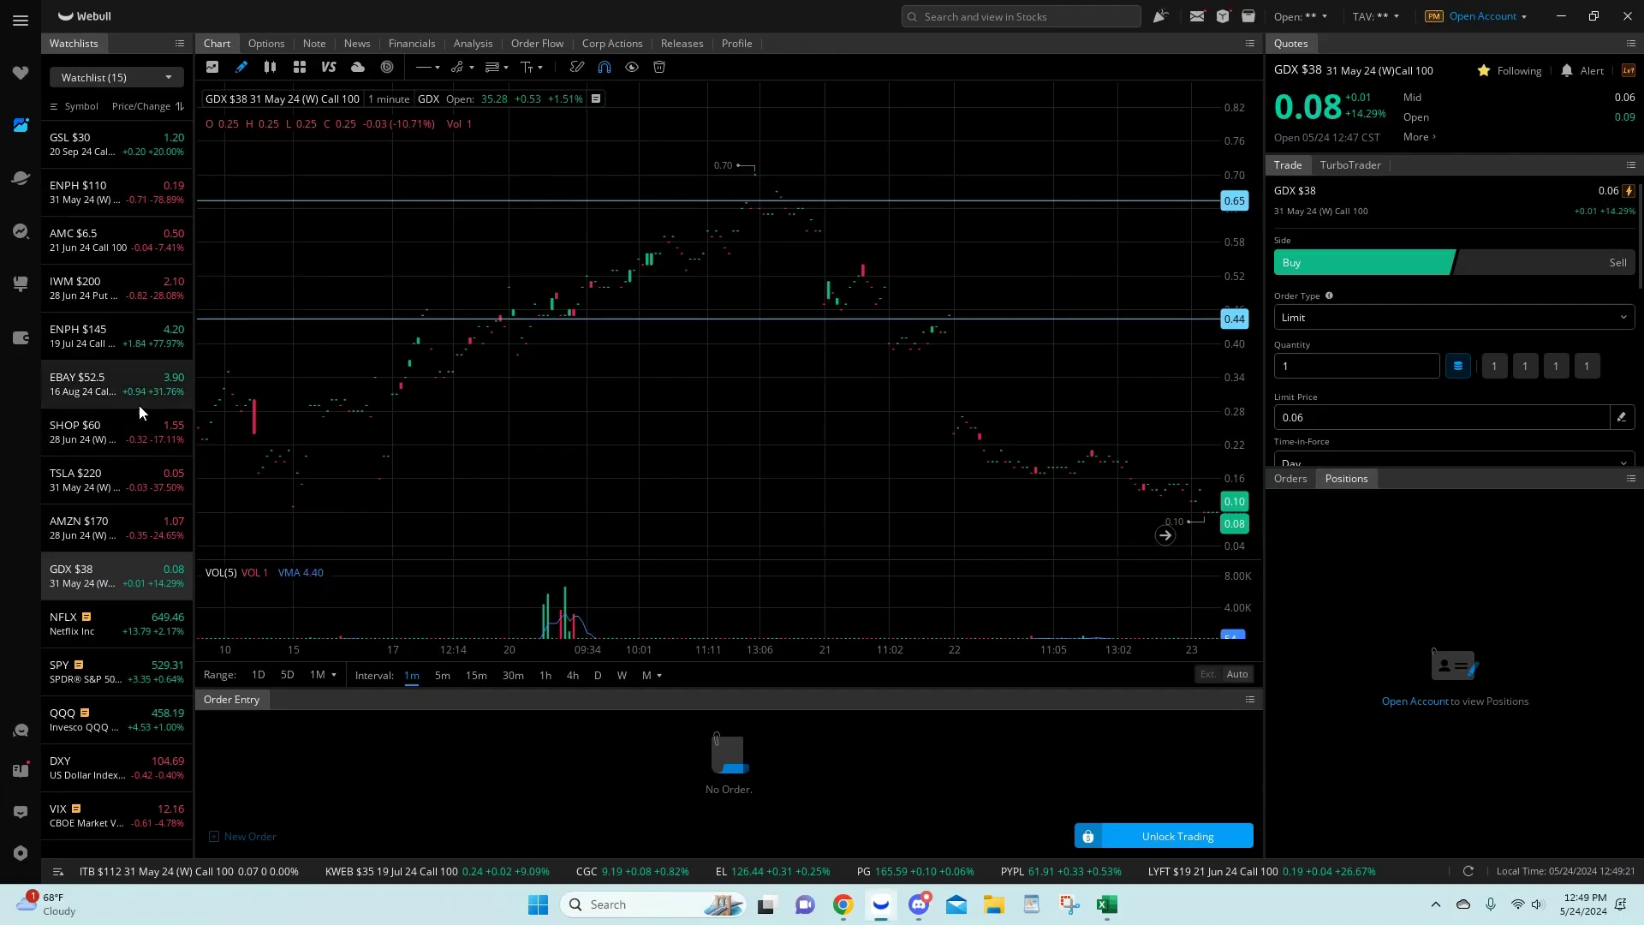
Step: Chart the AMZN $170 28 Jun put in Webull, zoomed and panned to its recent week
left_click(141, 527)
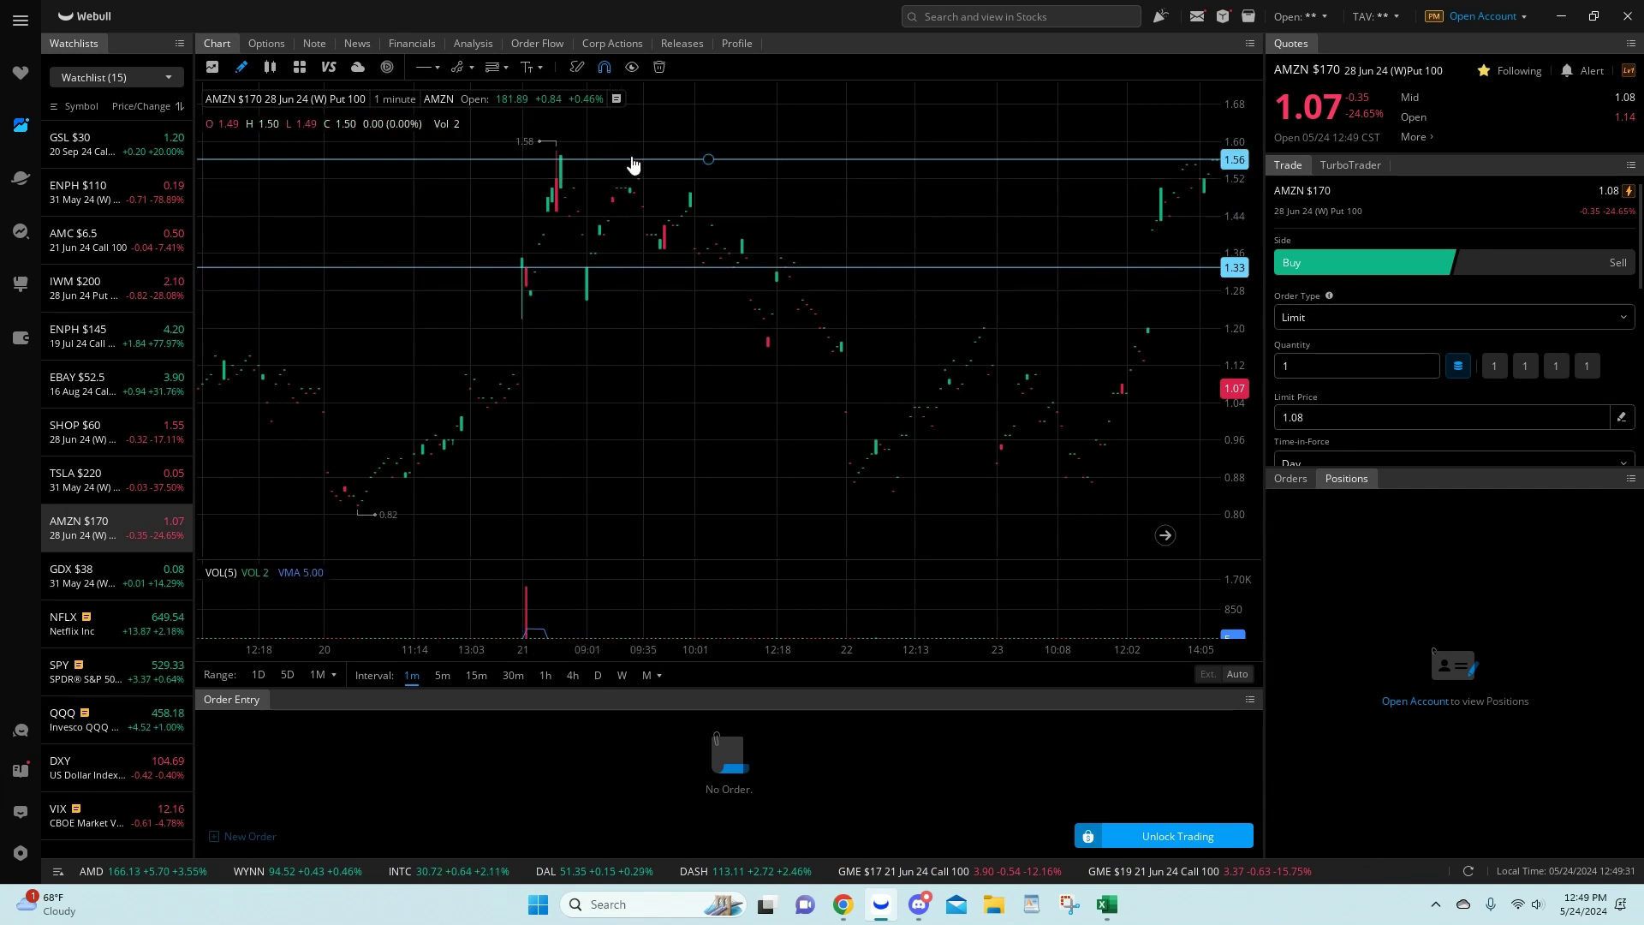
scroll(721, 123, "down", 2)
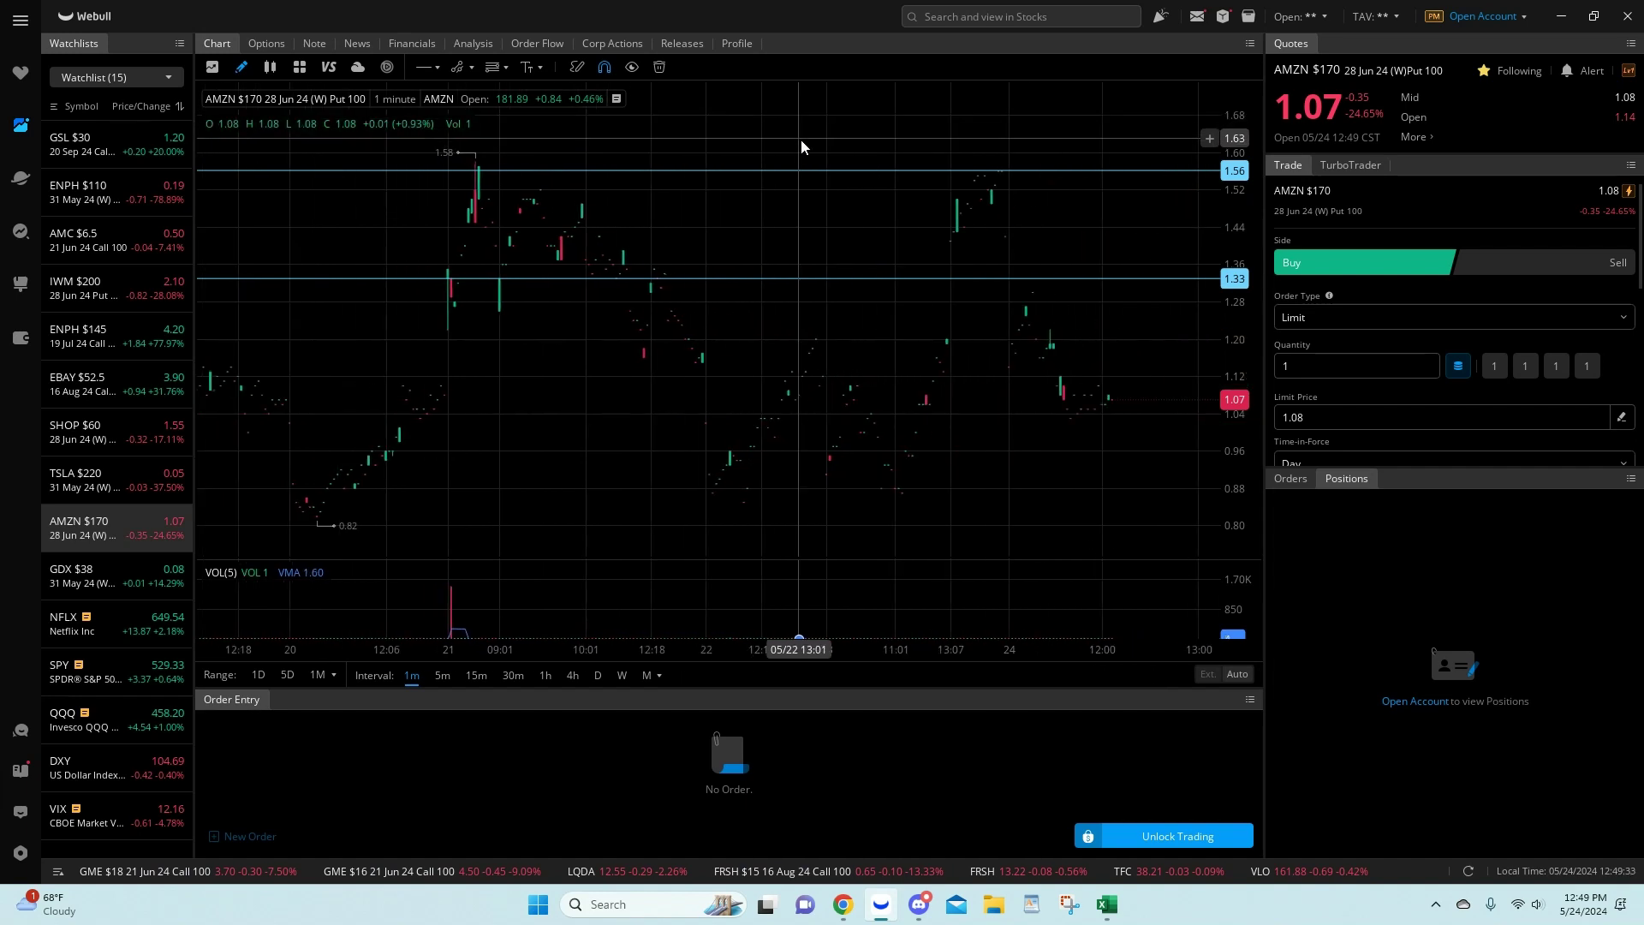
left_click_drag(783, 235, 750, 254)
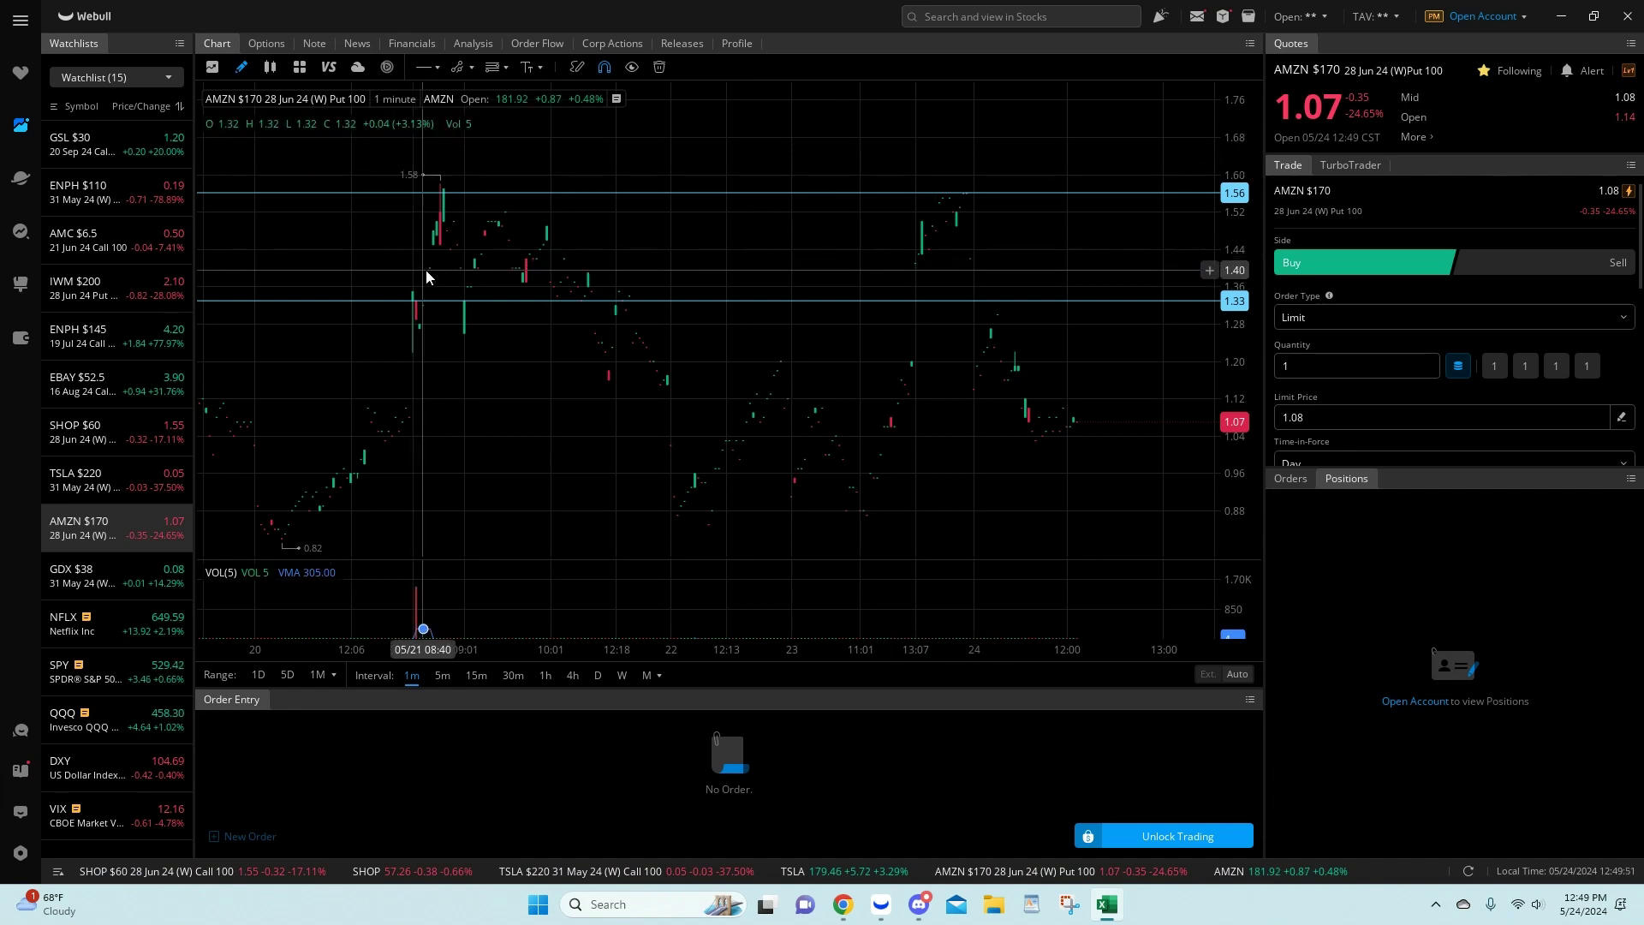
mouse_move(843, 904)
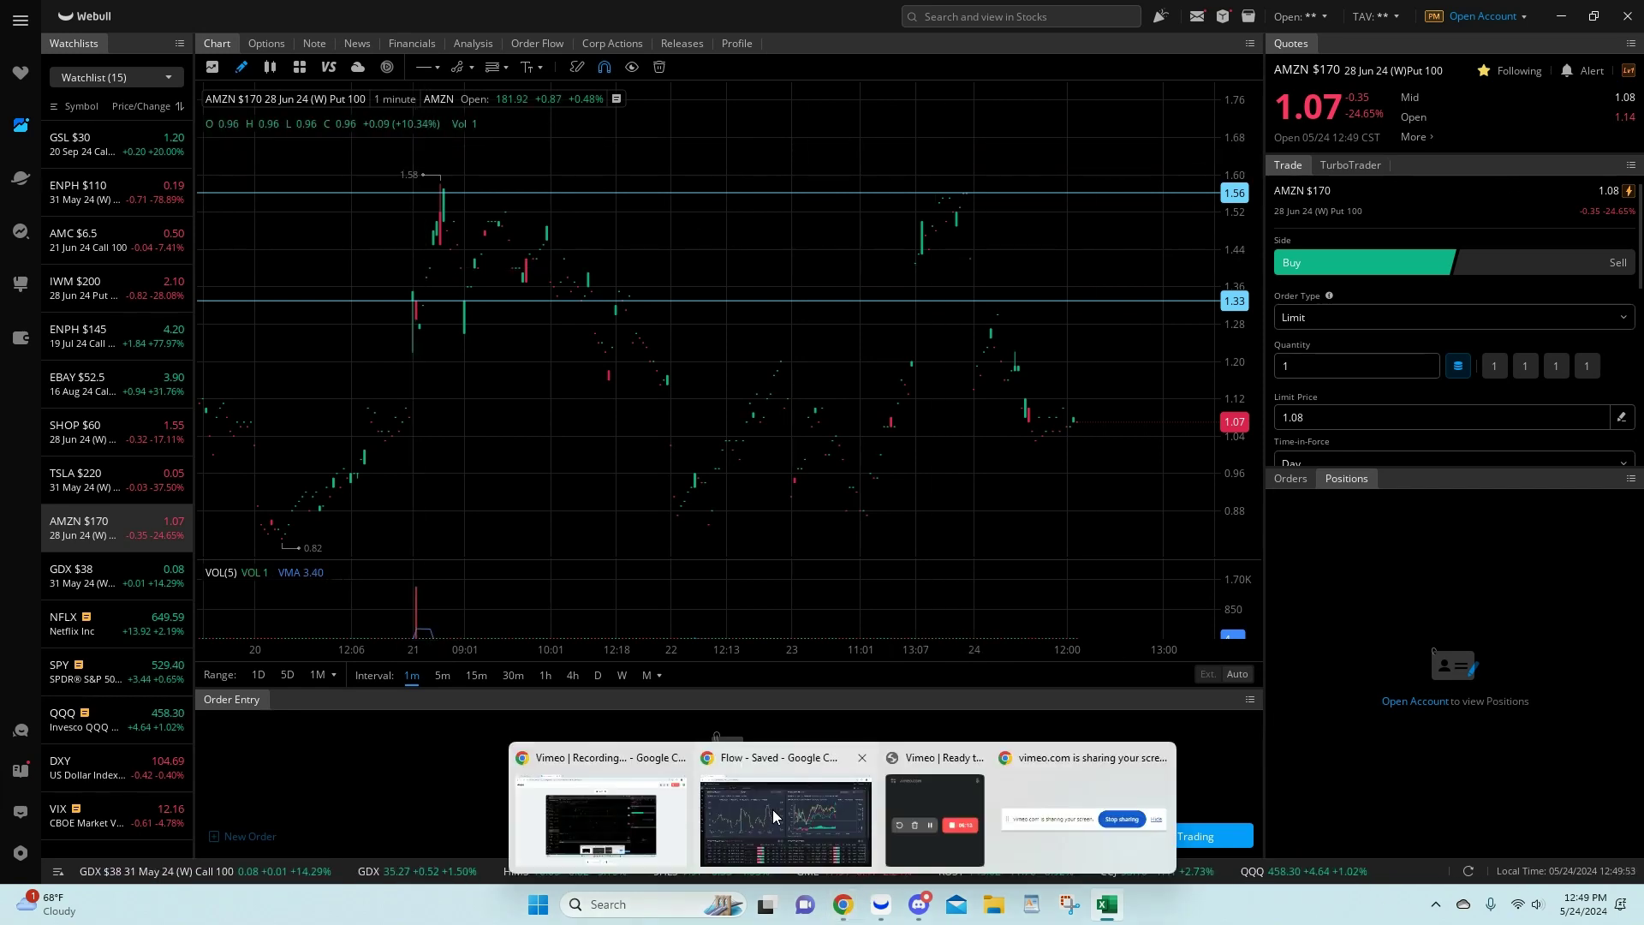
left_click(784, 801)
Step: Swap the AMZN summary for the TSLA 220 C 05/31/2024 contract and show 7 days of volume
left_click(1583, 132)
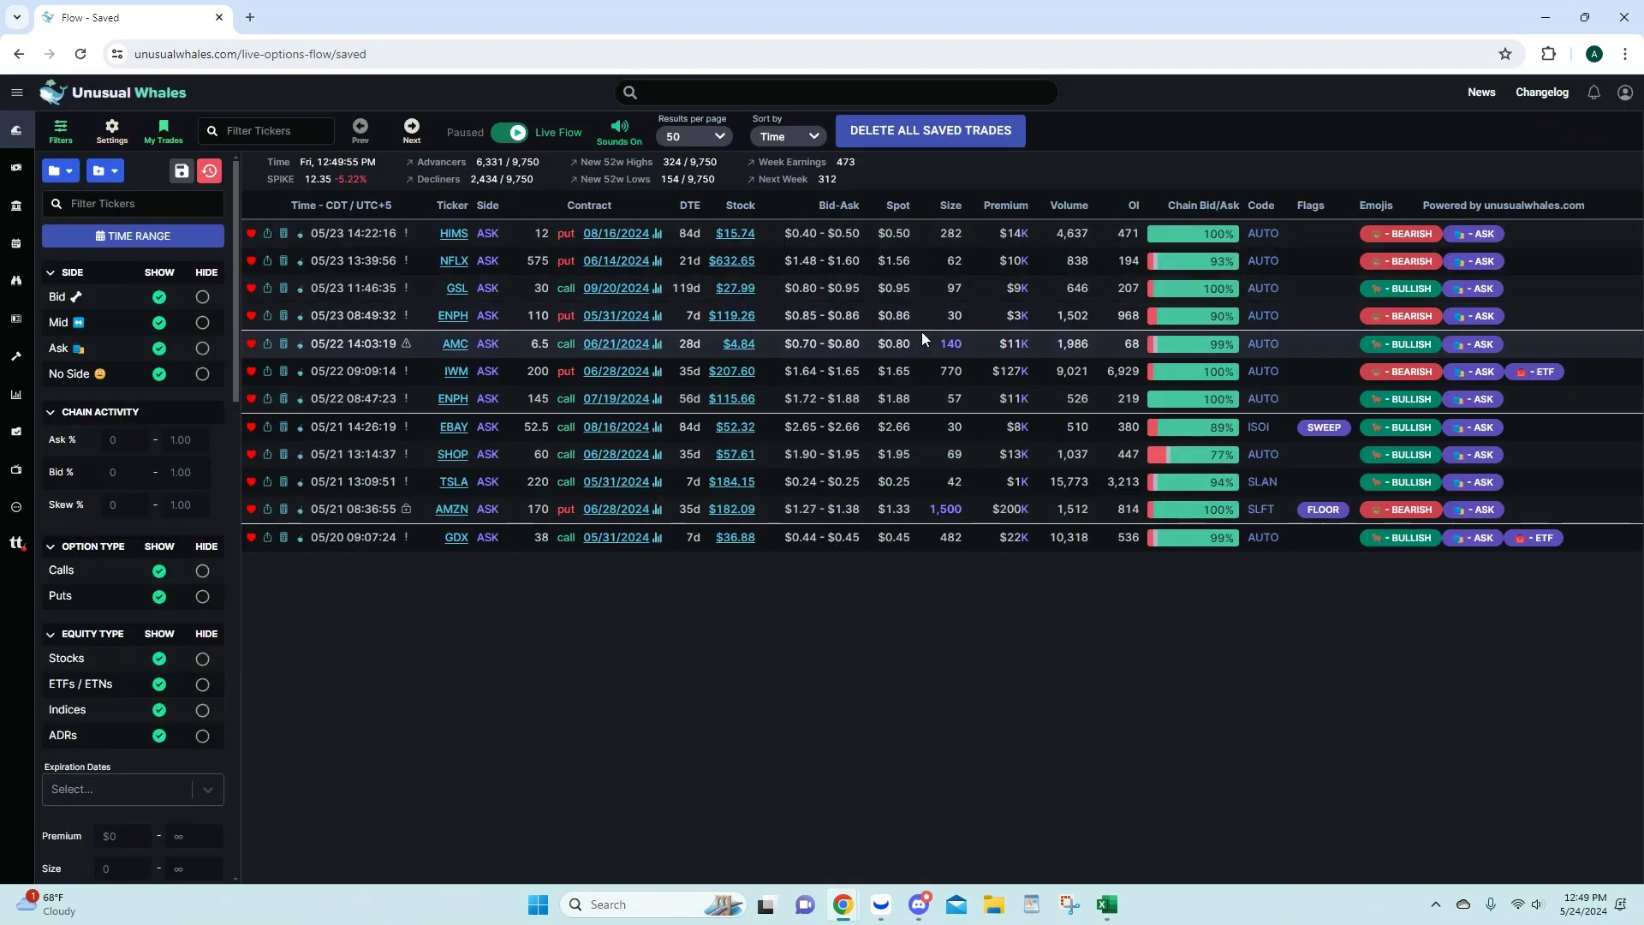
left_click(614, 482)
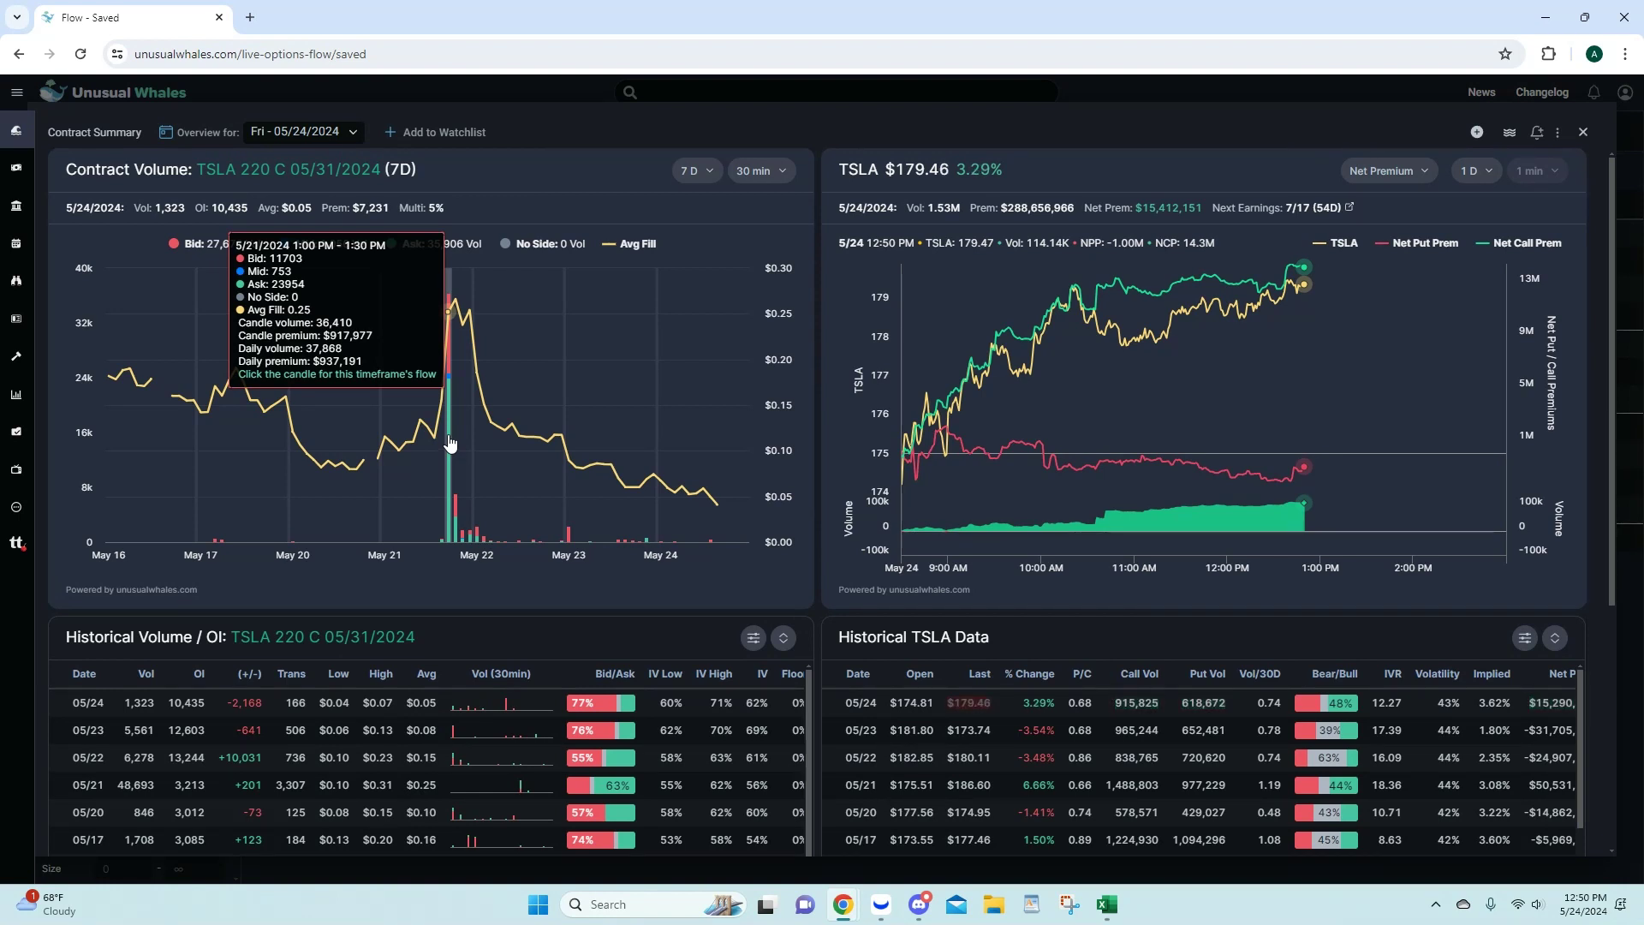
left_click(695, 171)
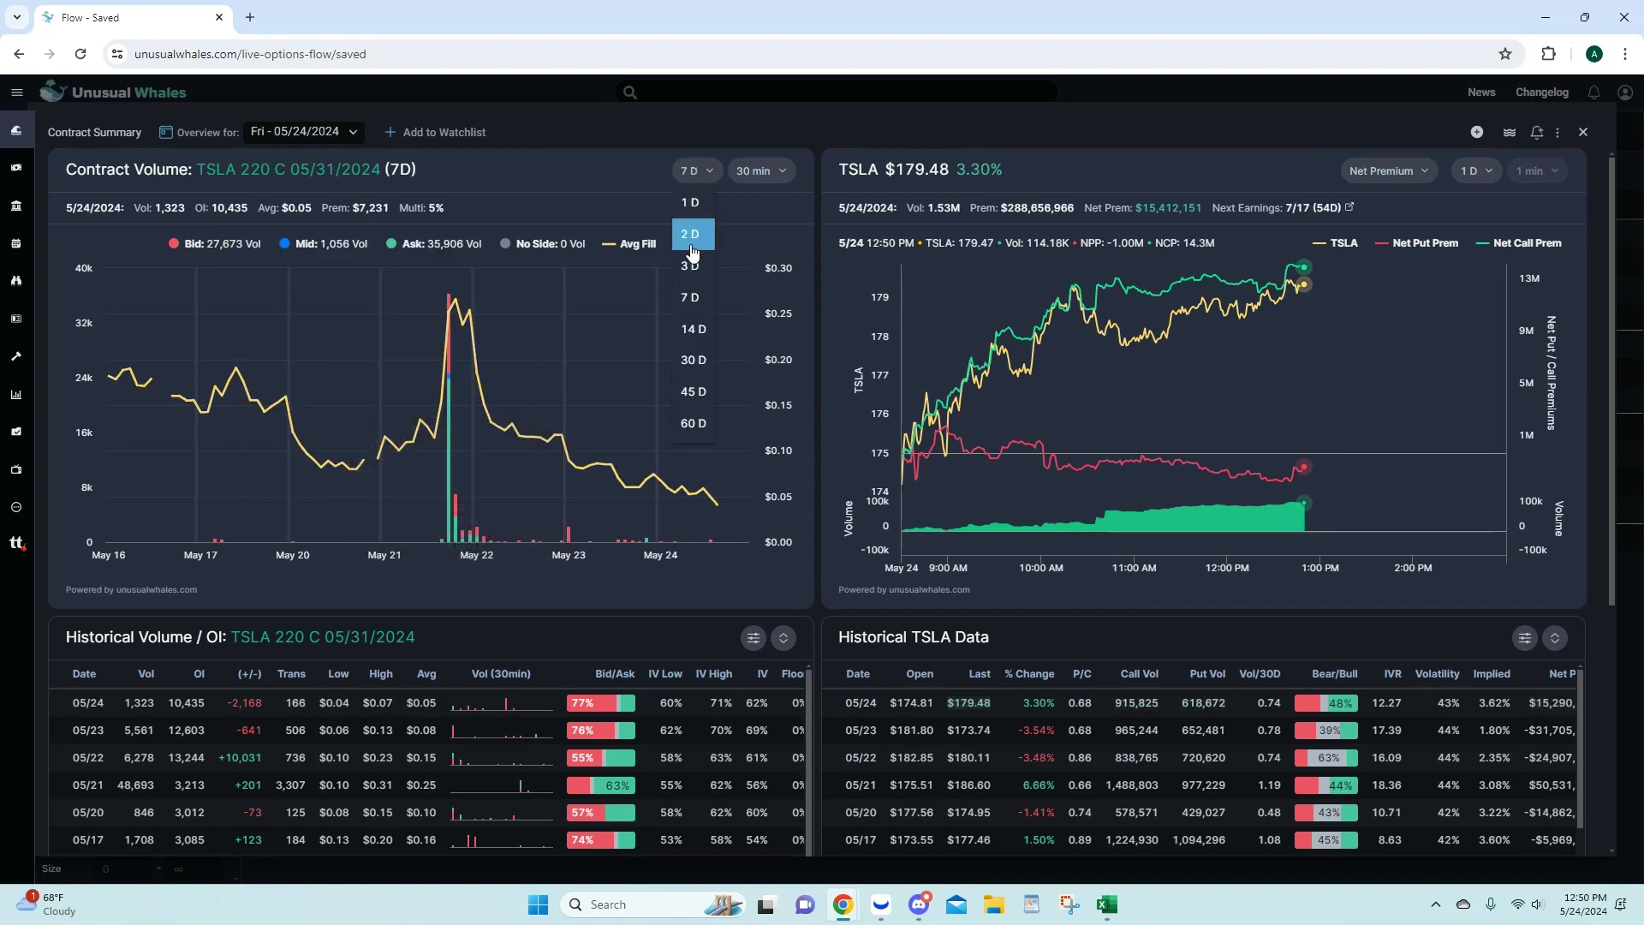
left_click(694, 279)
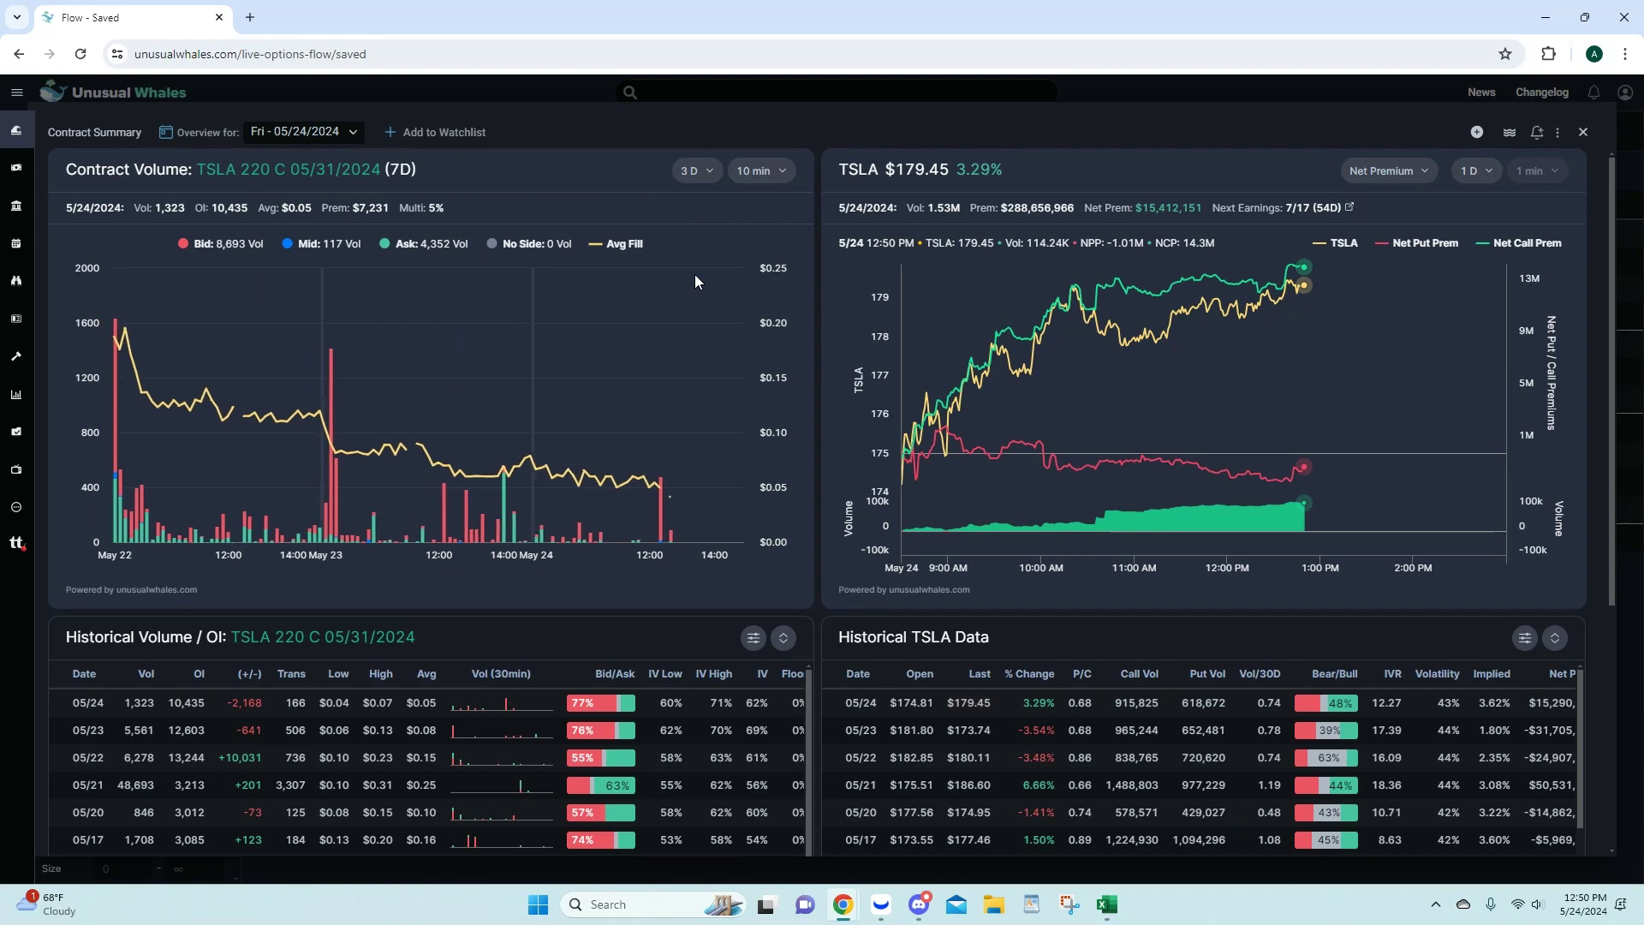
left_click(717, 178)
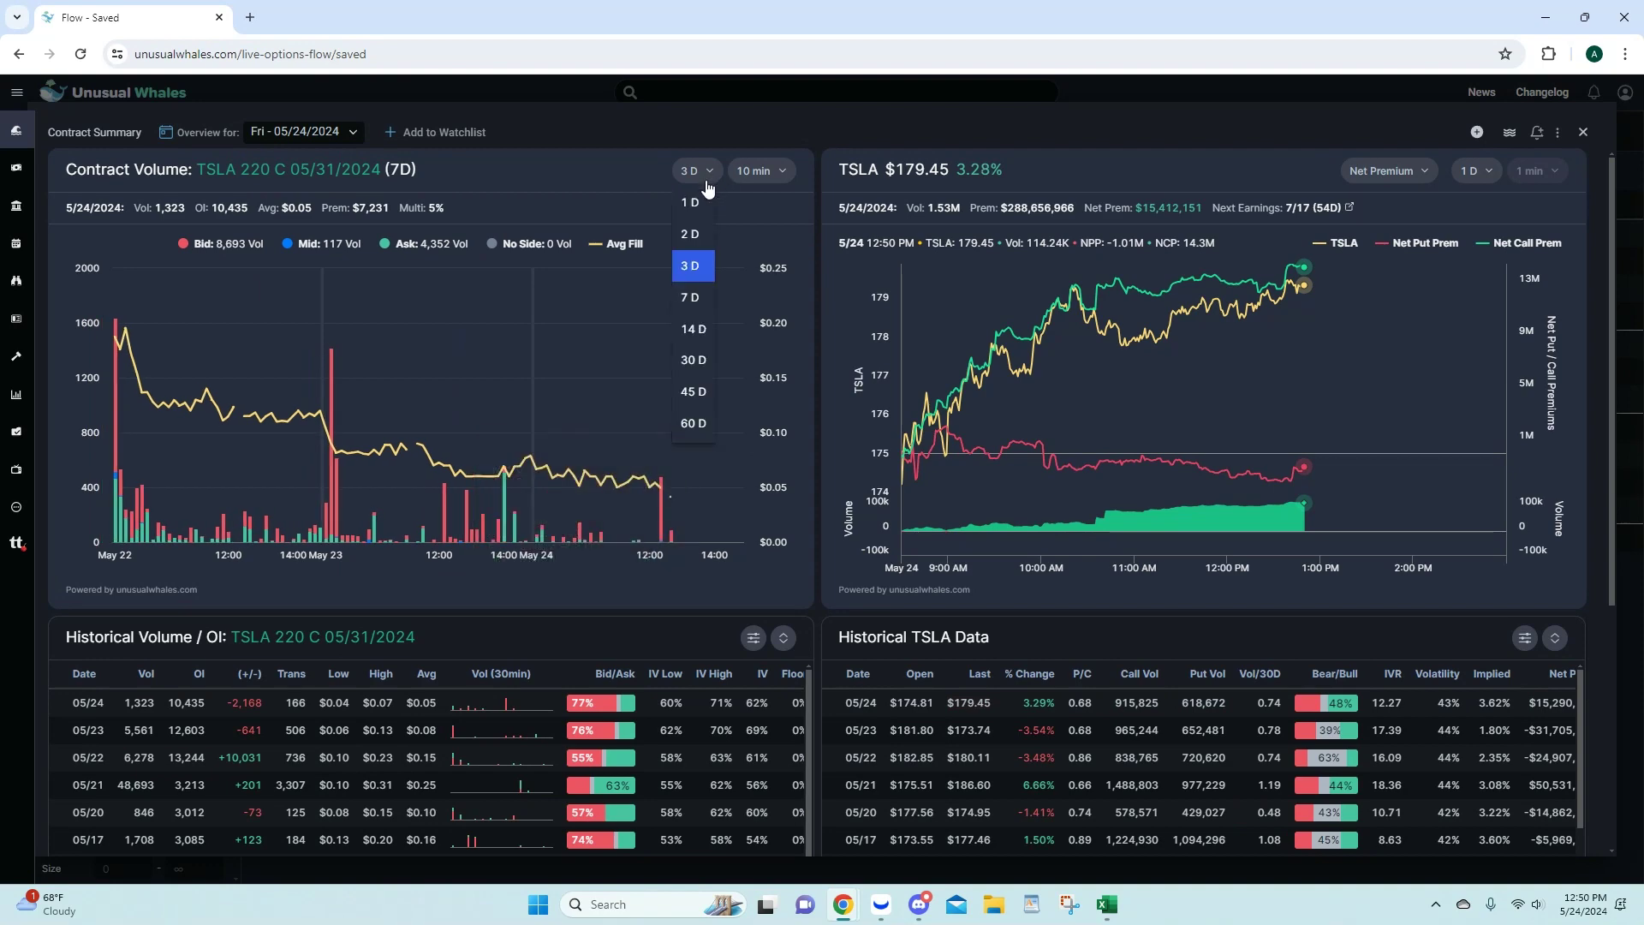
left_click(695, 301)
Step: Set the TSLA contract's overview date to Tue 05/21/2024
left_click(354, 131)
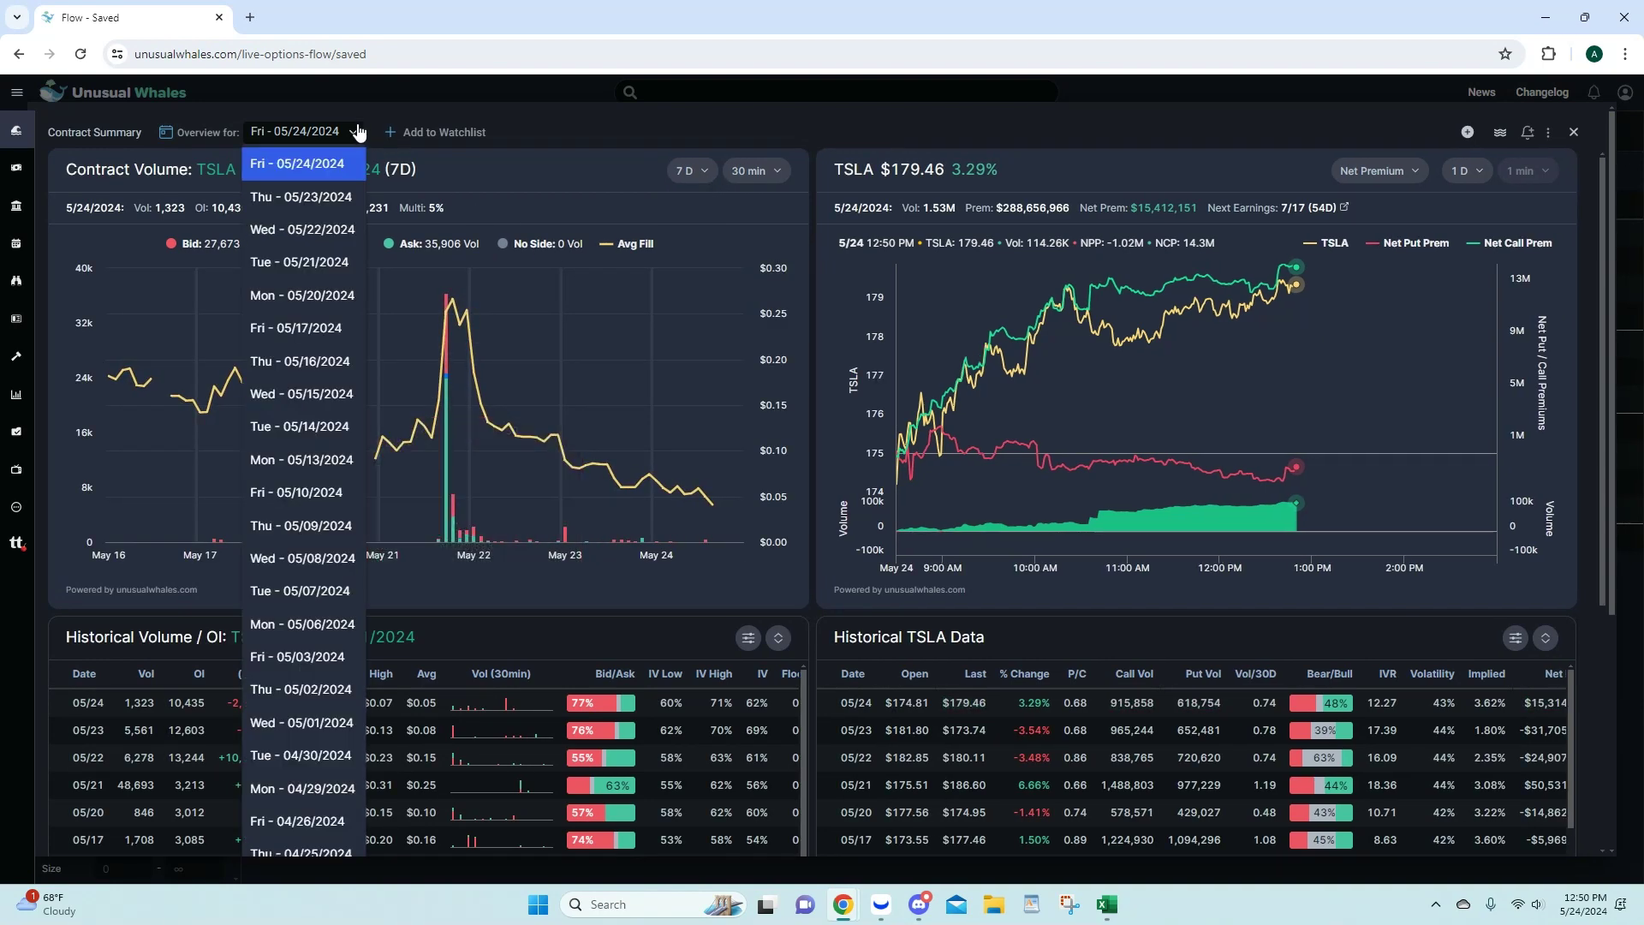
left_click(358, 130)
mouse_move(448, 460)
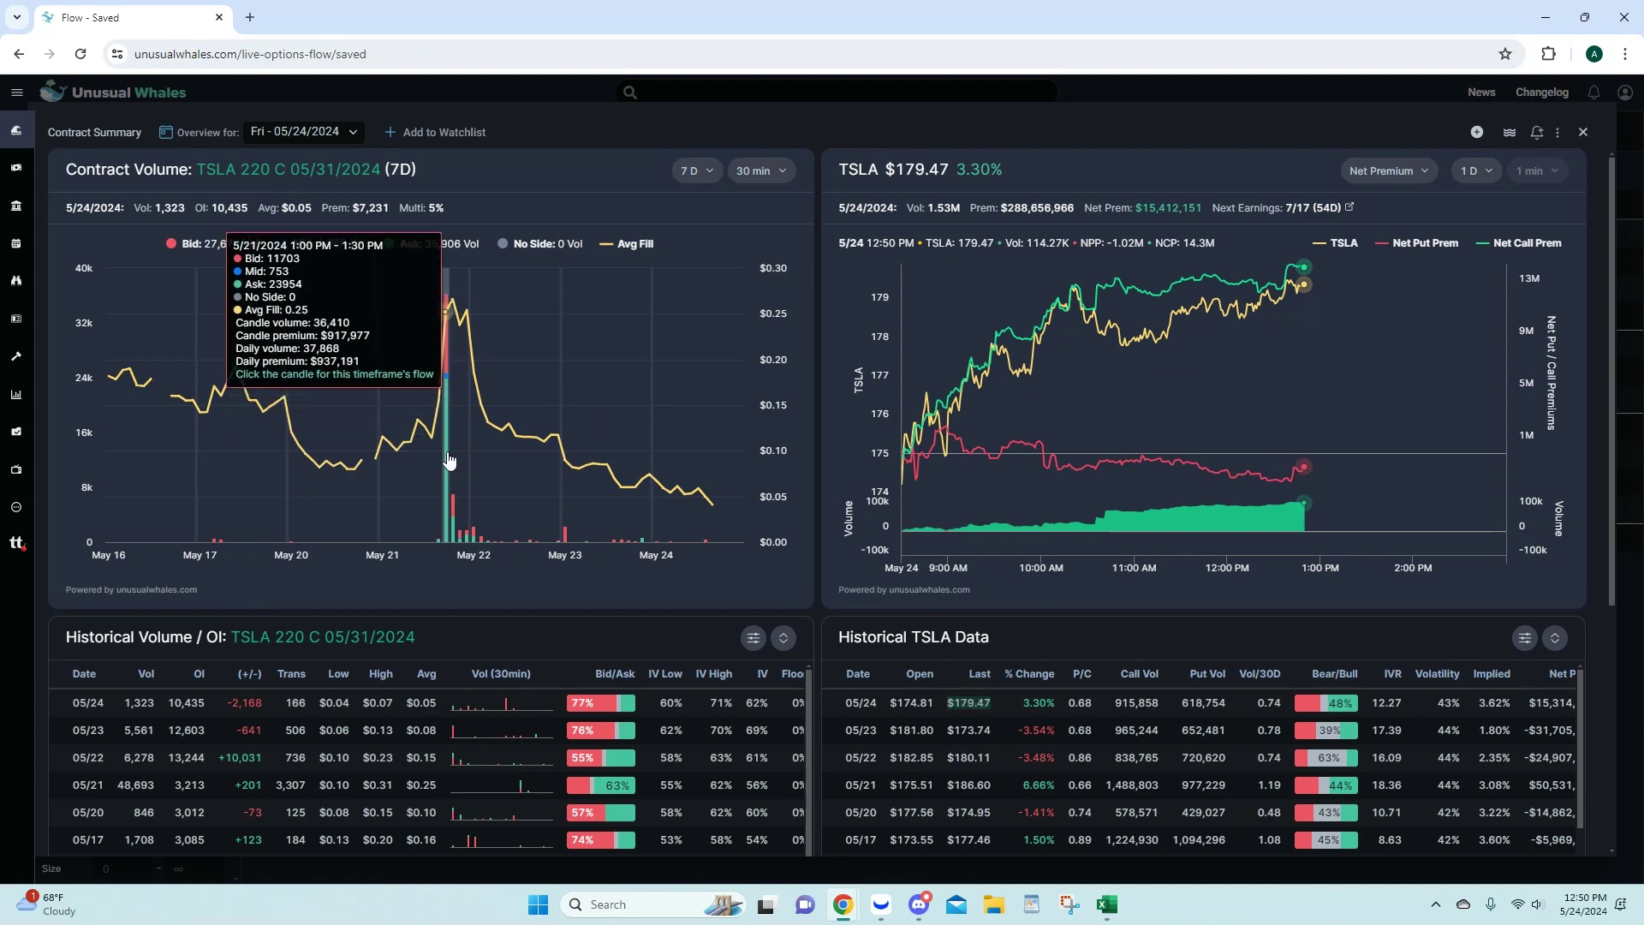
left_click(353, 131)
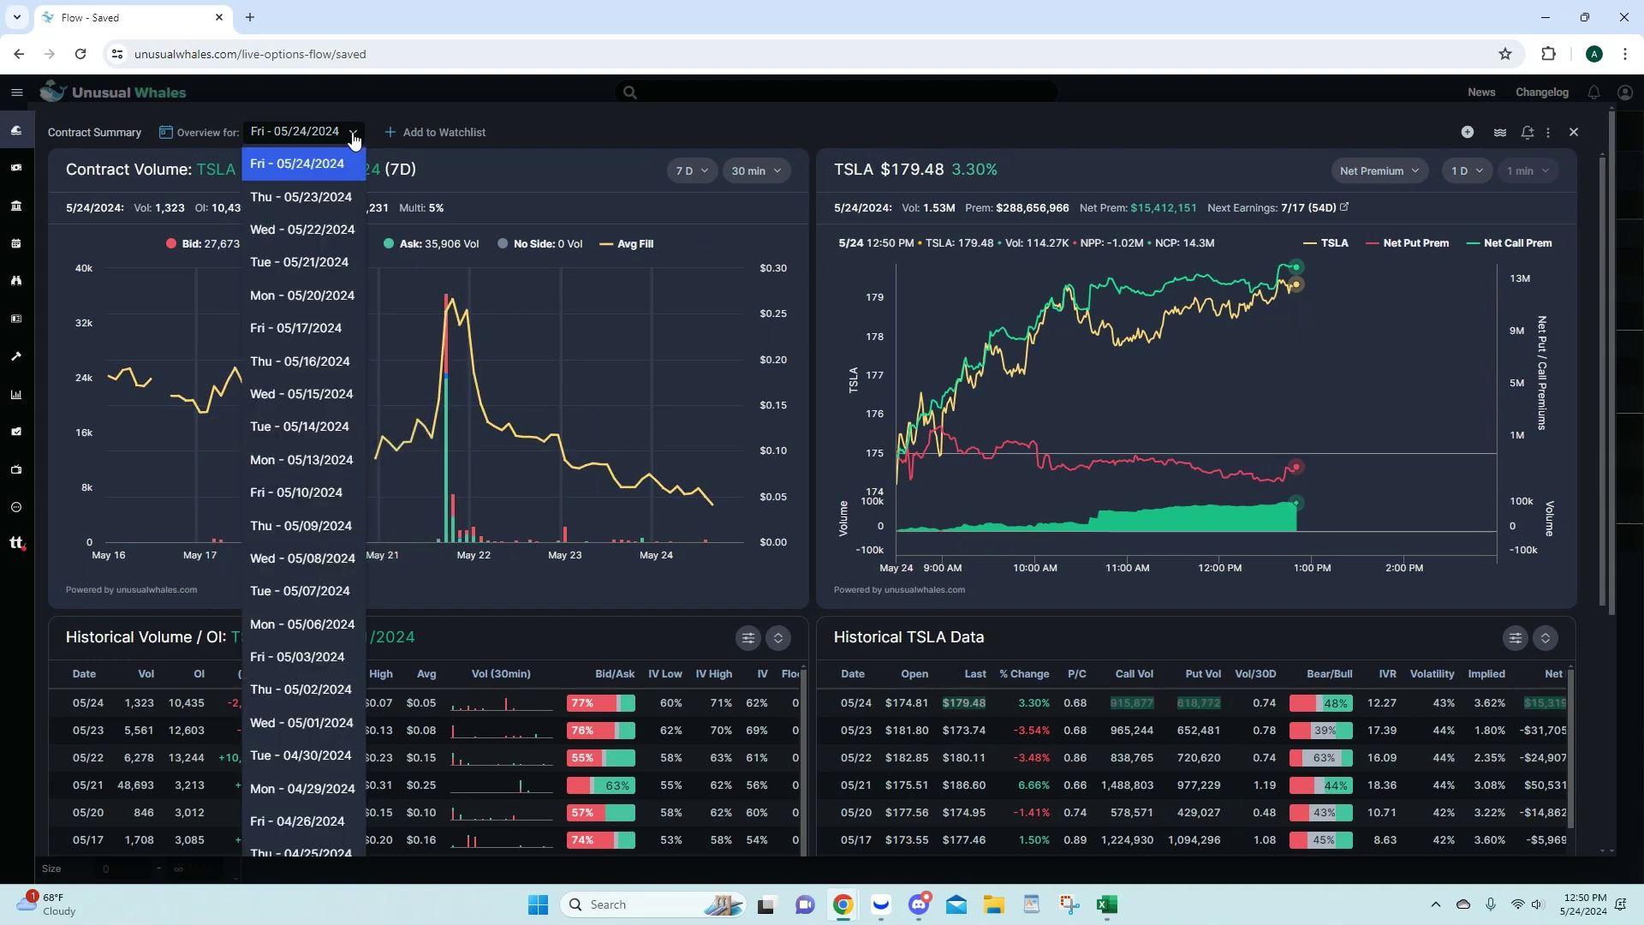
left_click(327, 263)
Step: Narrow the volume chart to 1 day, then close the TSLA contract summary
left_click(691, 170)
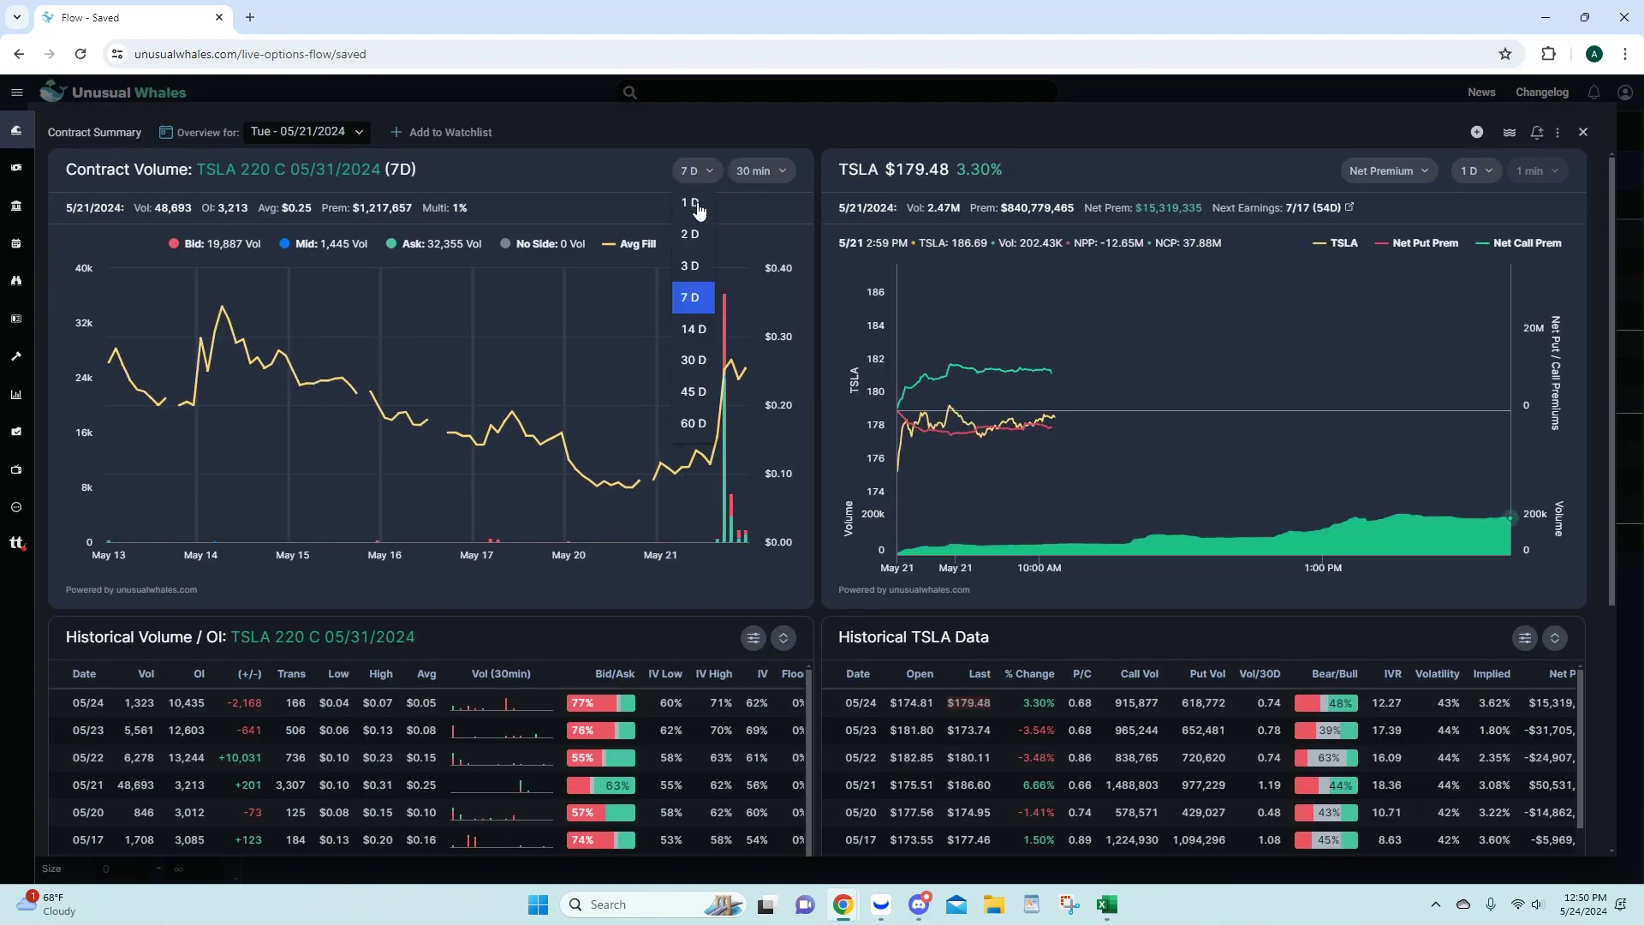
left_click(698, 210)
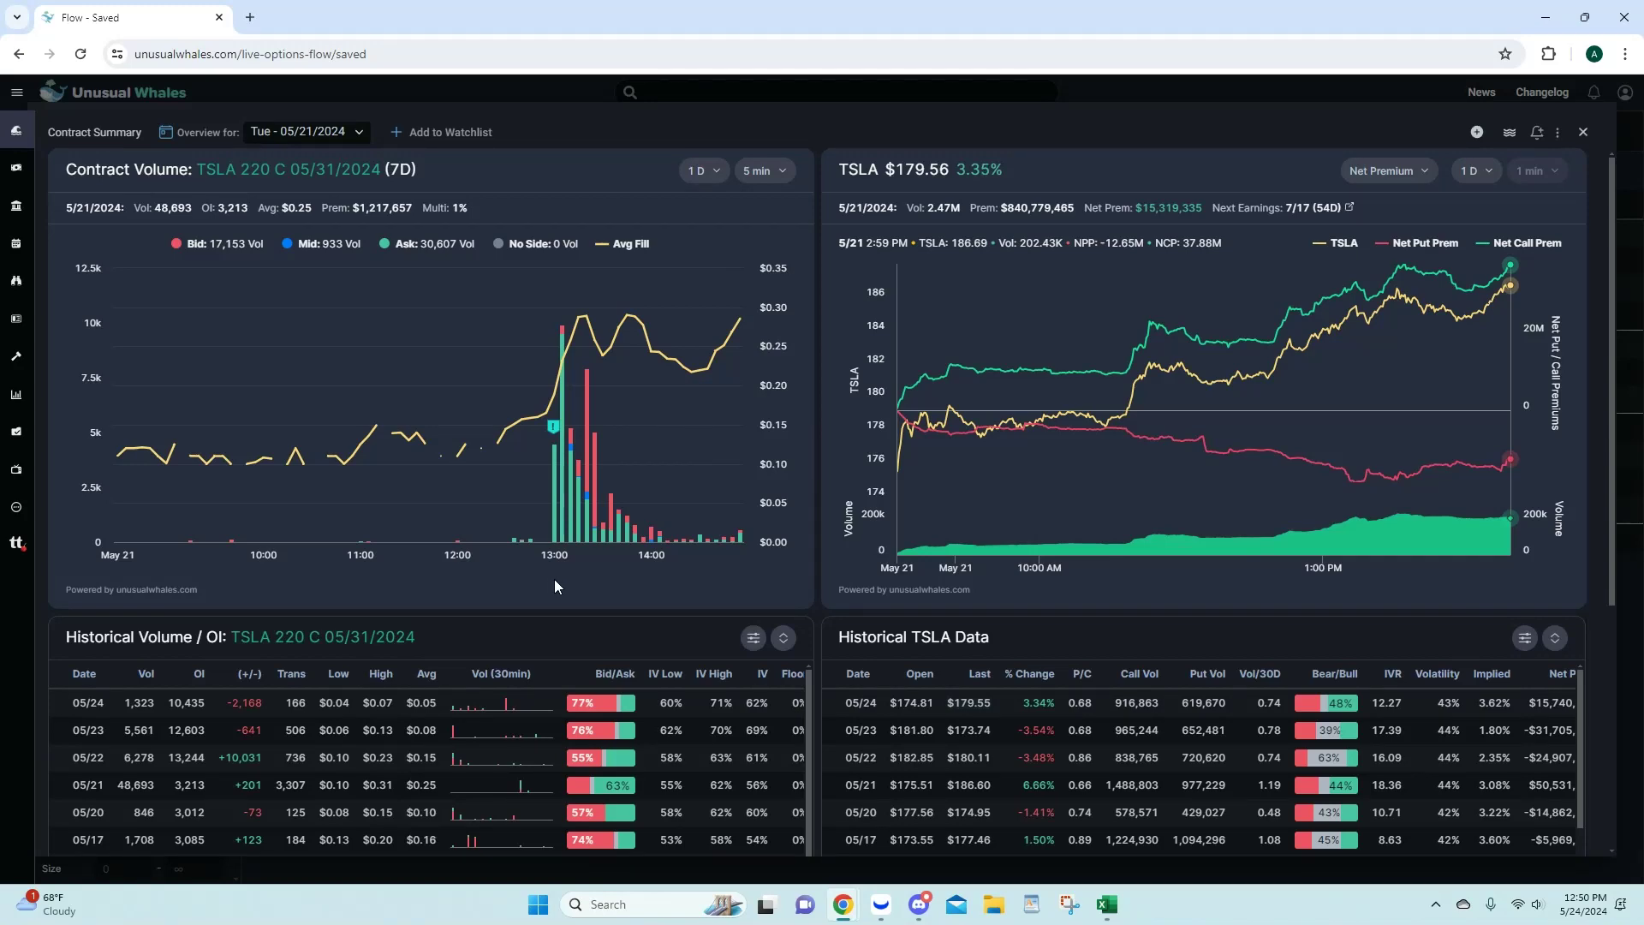
left_click(1582, 132)
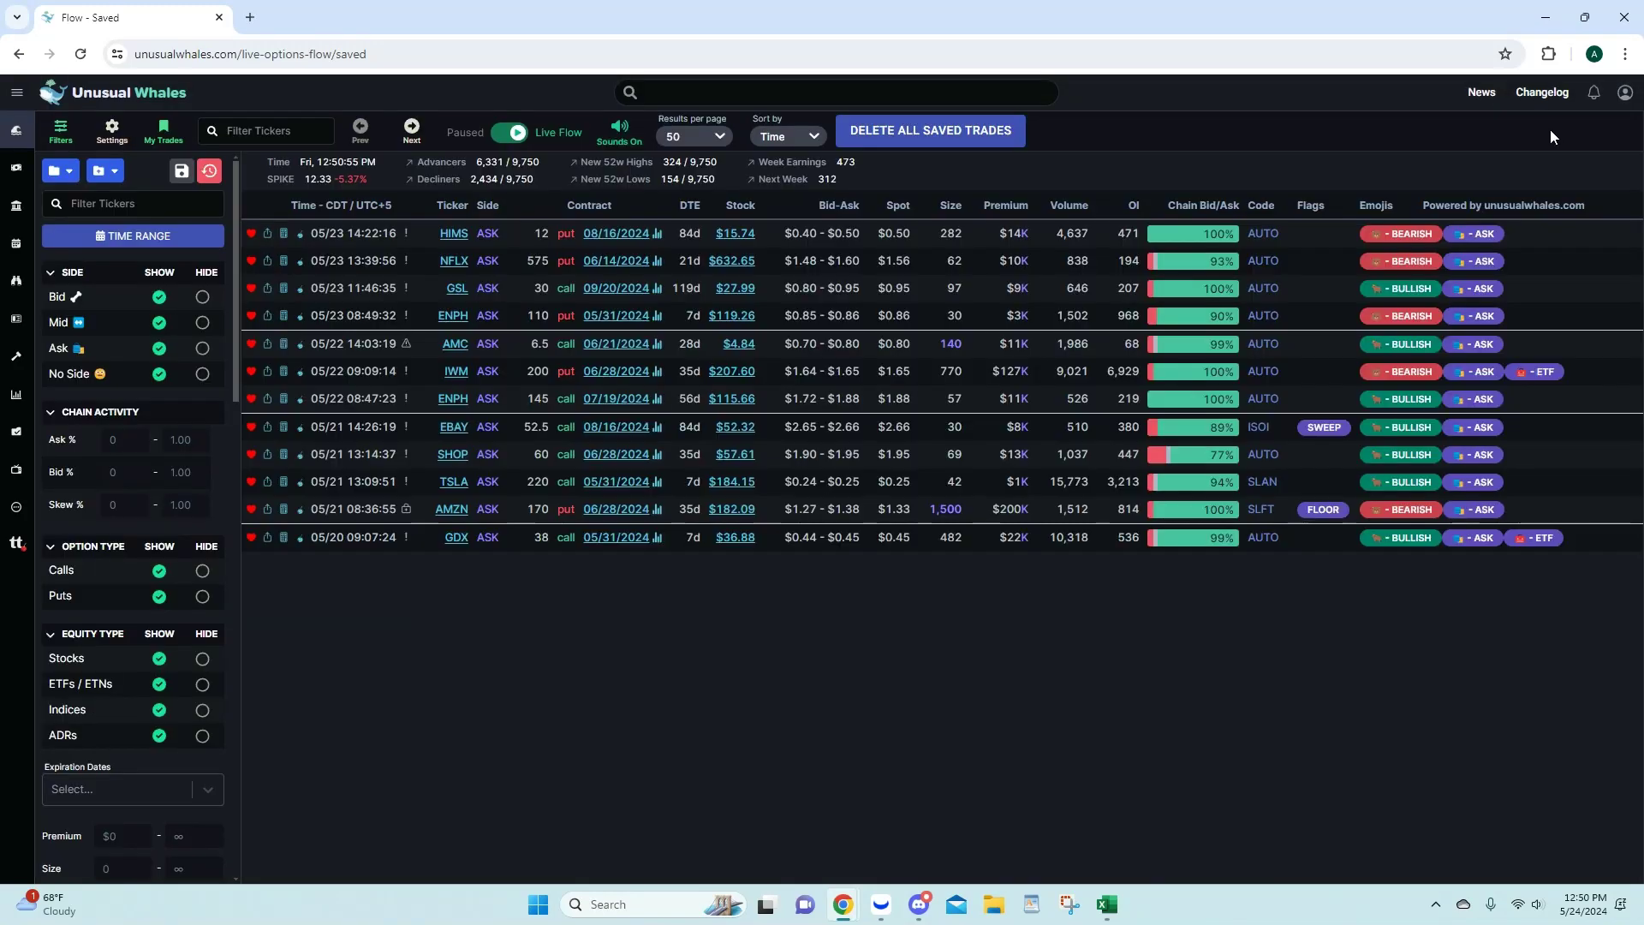
left_click(918, 905)
Step: Enlarge the TSLA 5/31 220c alert image, then its contract chart image
scroll(470, 470, "up", 3)
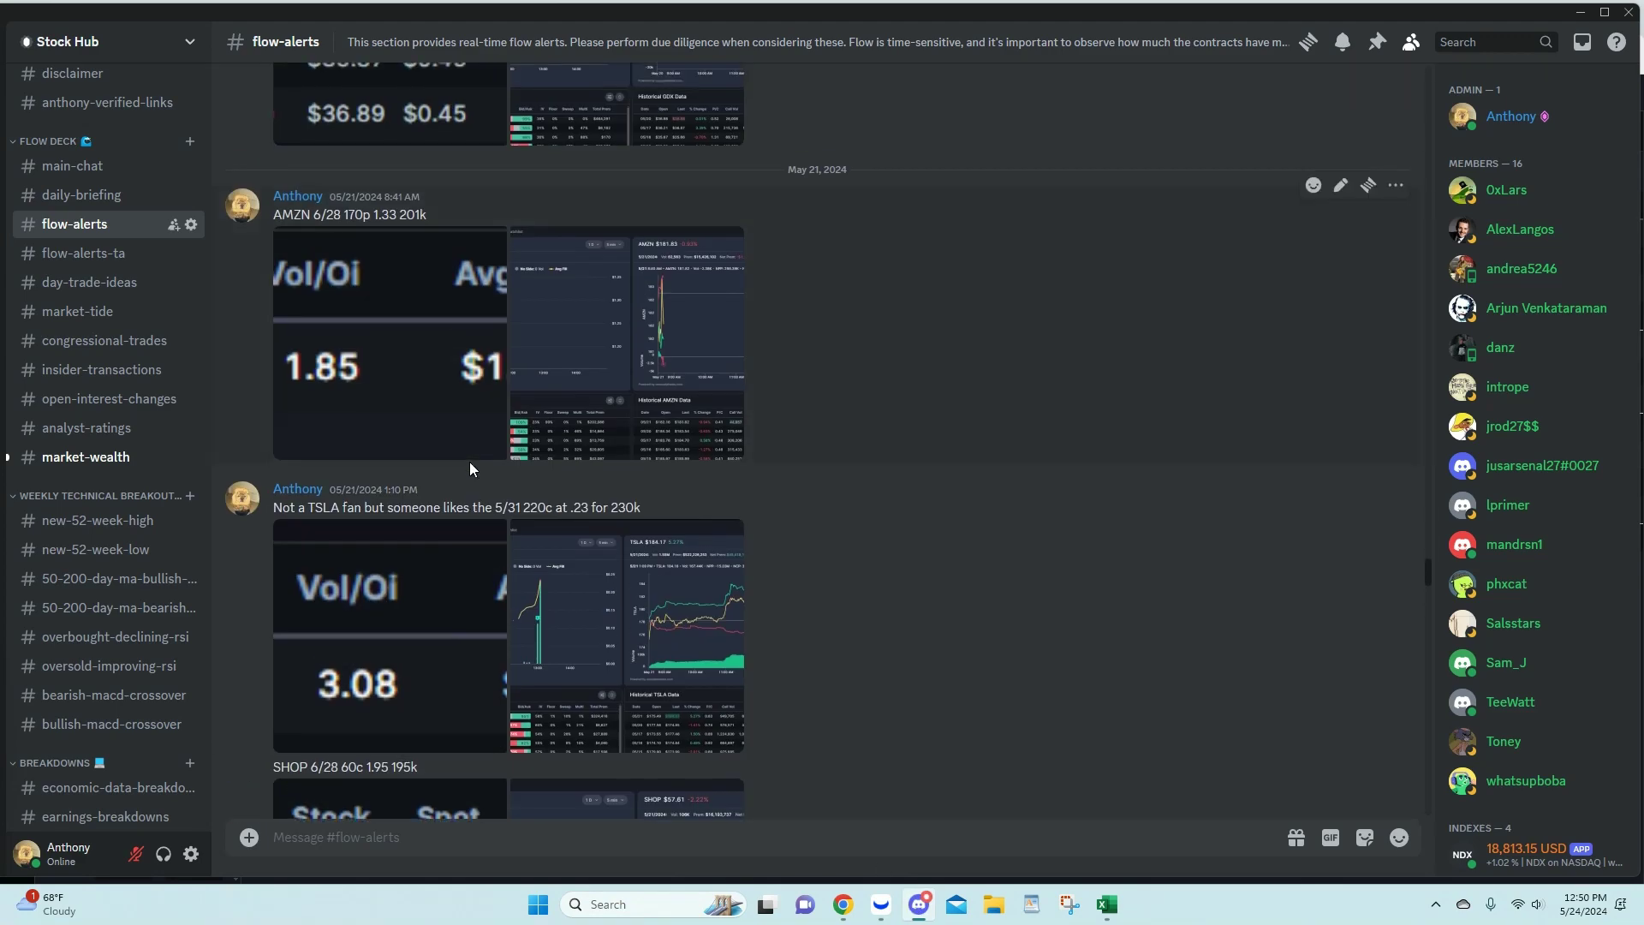
scroll(445, 483, "down", 2)
left_click(368, 471)
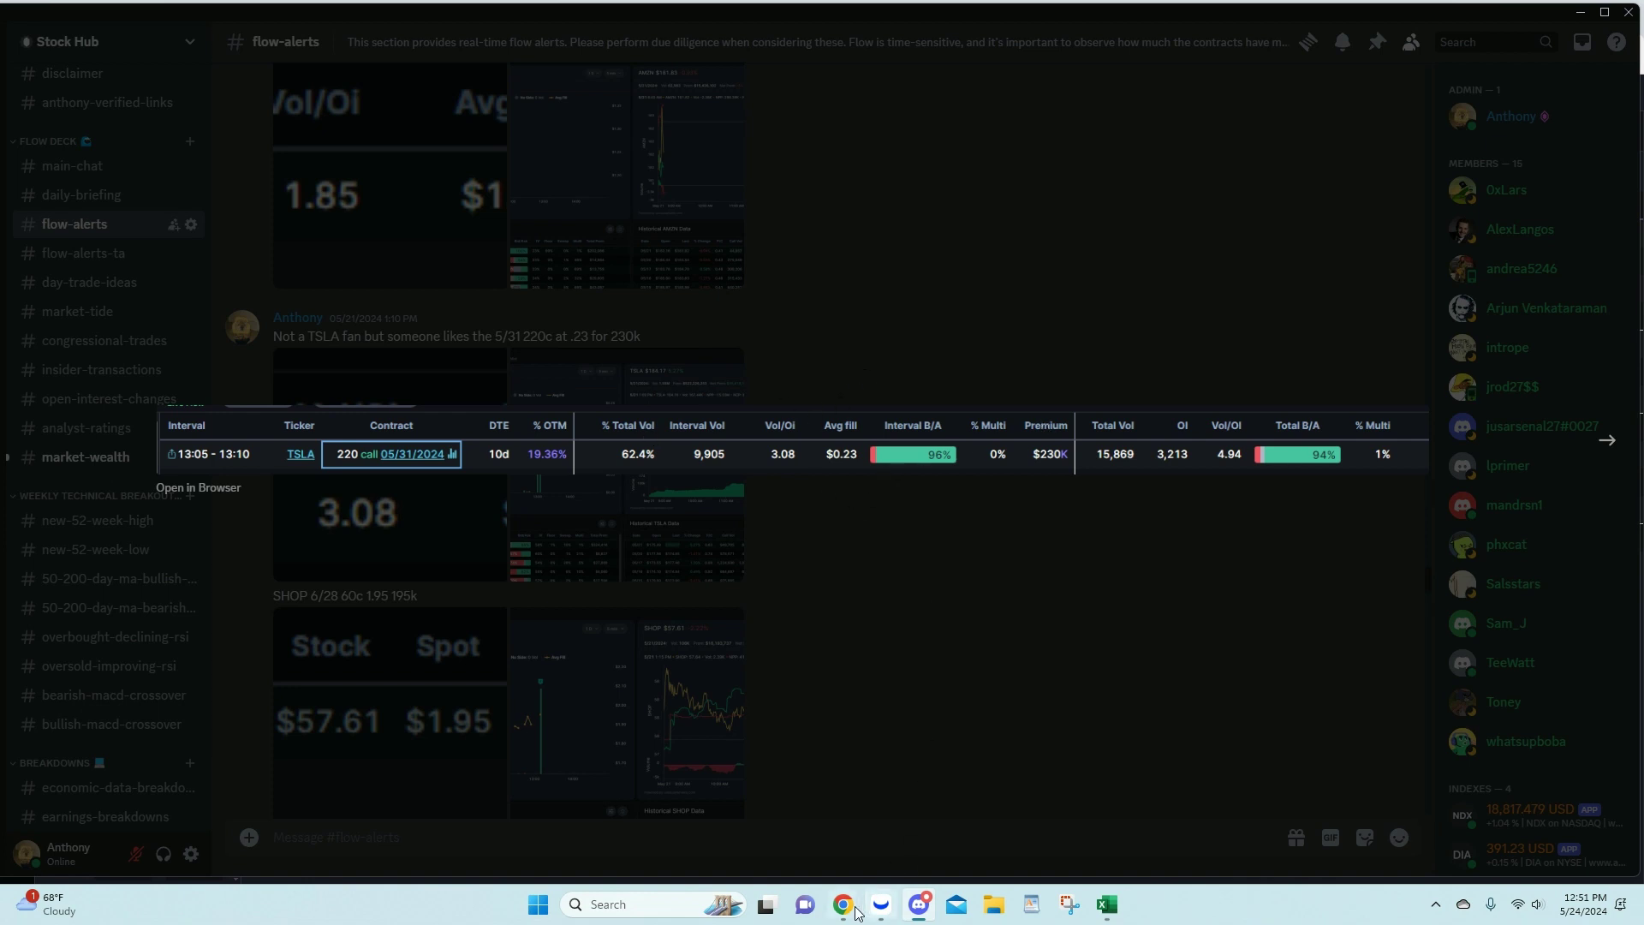
mouse_move(844, 916)
left_click(1002, 577)
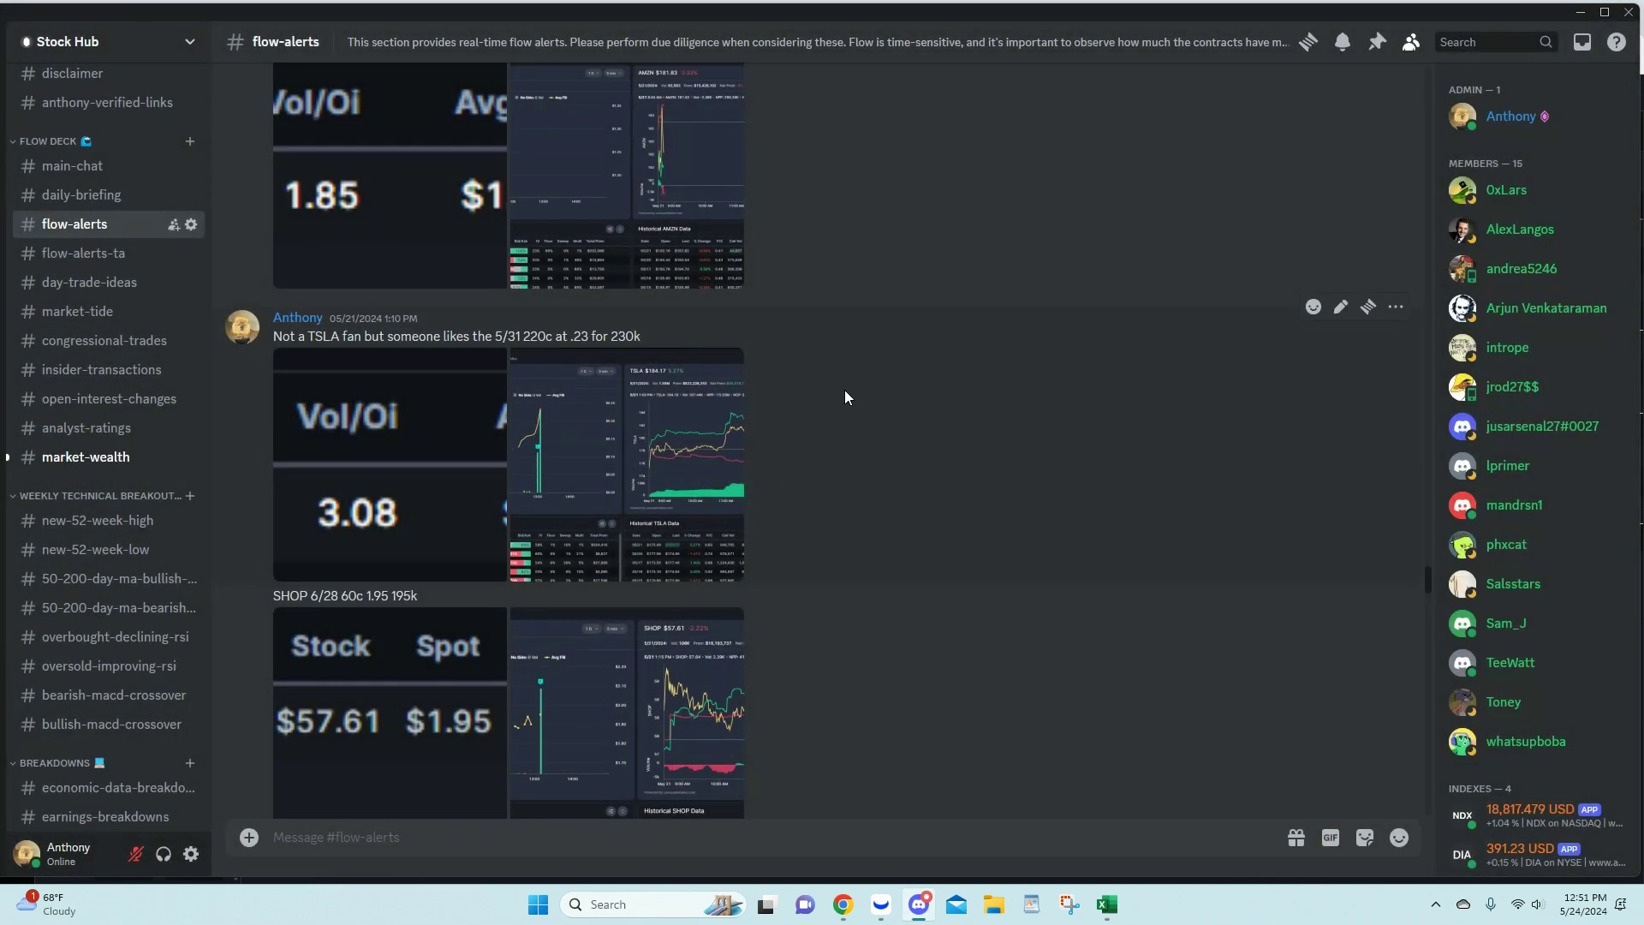
left_click(557, 426)
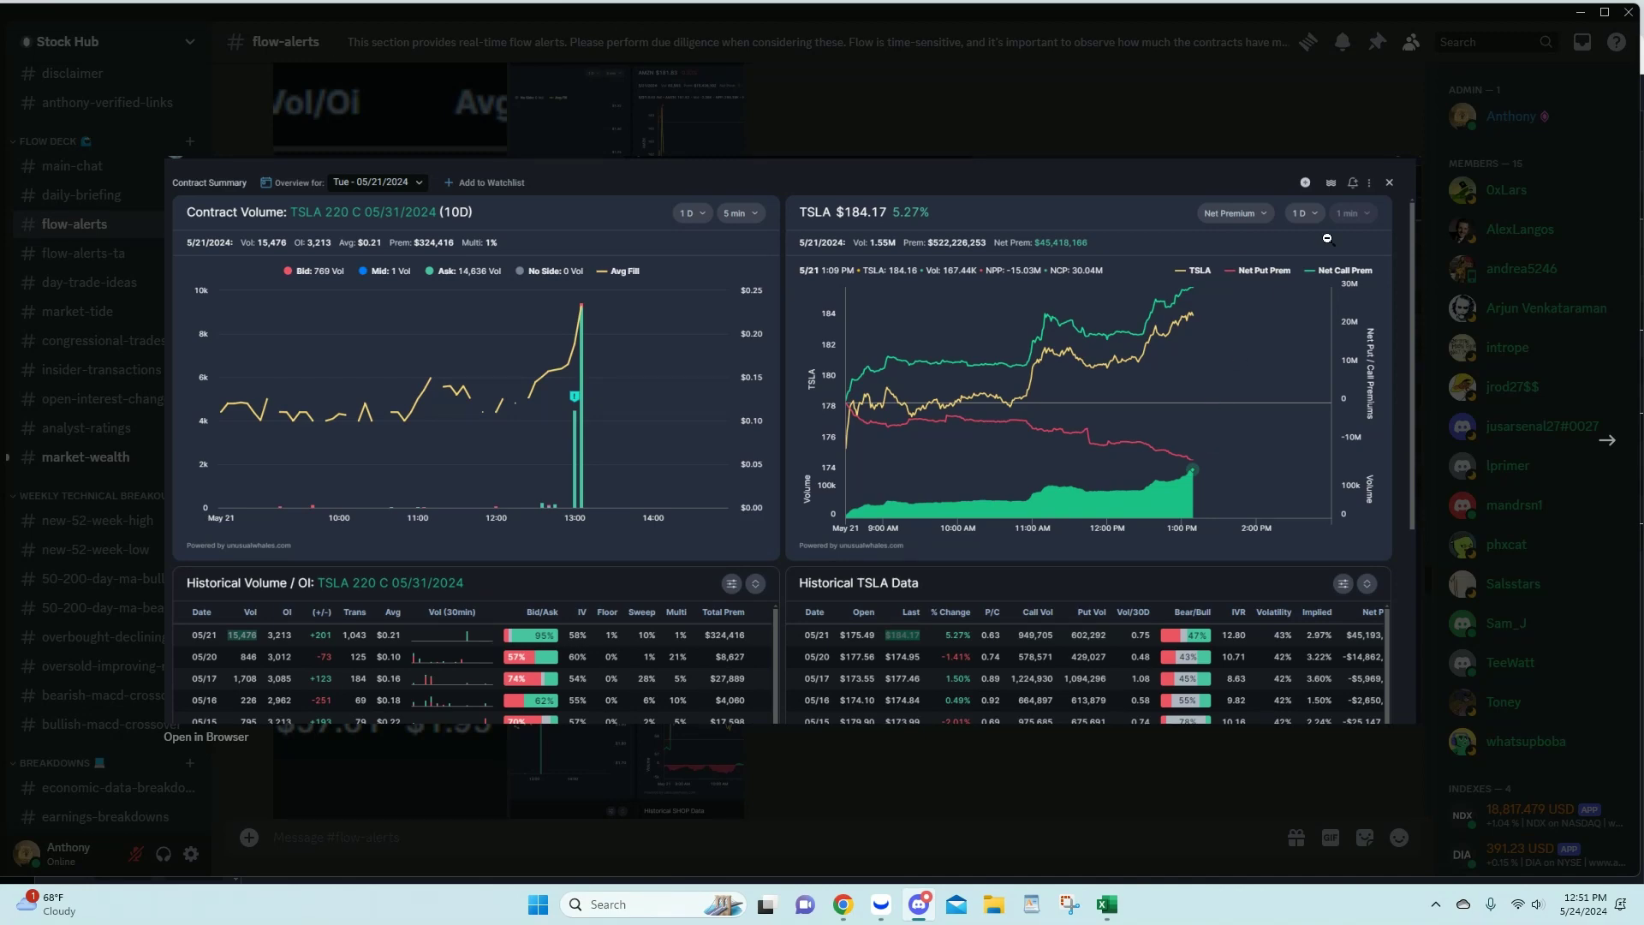
Step: Close the TSLA chart and enlarge the SHOP 6/28 60c alert's flow table image
left_click(339, 109)
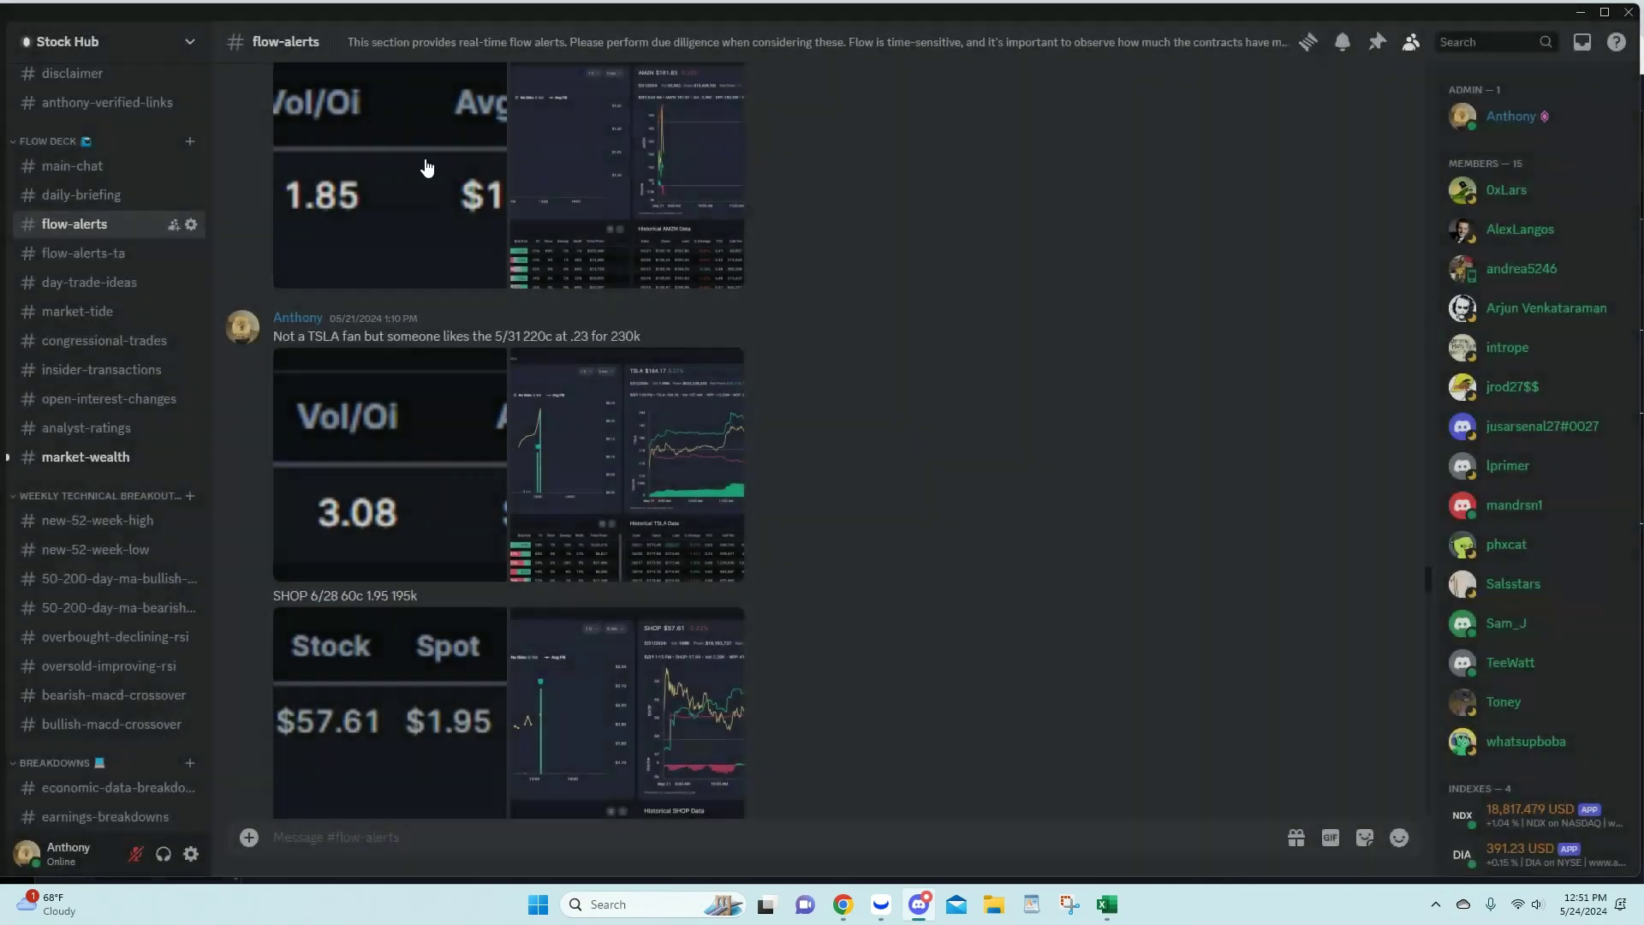
scroll(491, 209, "down", 3)
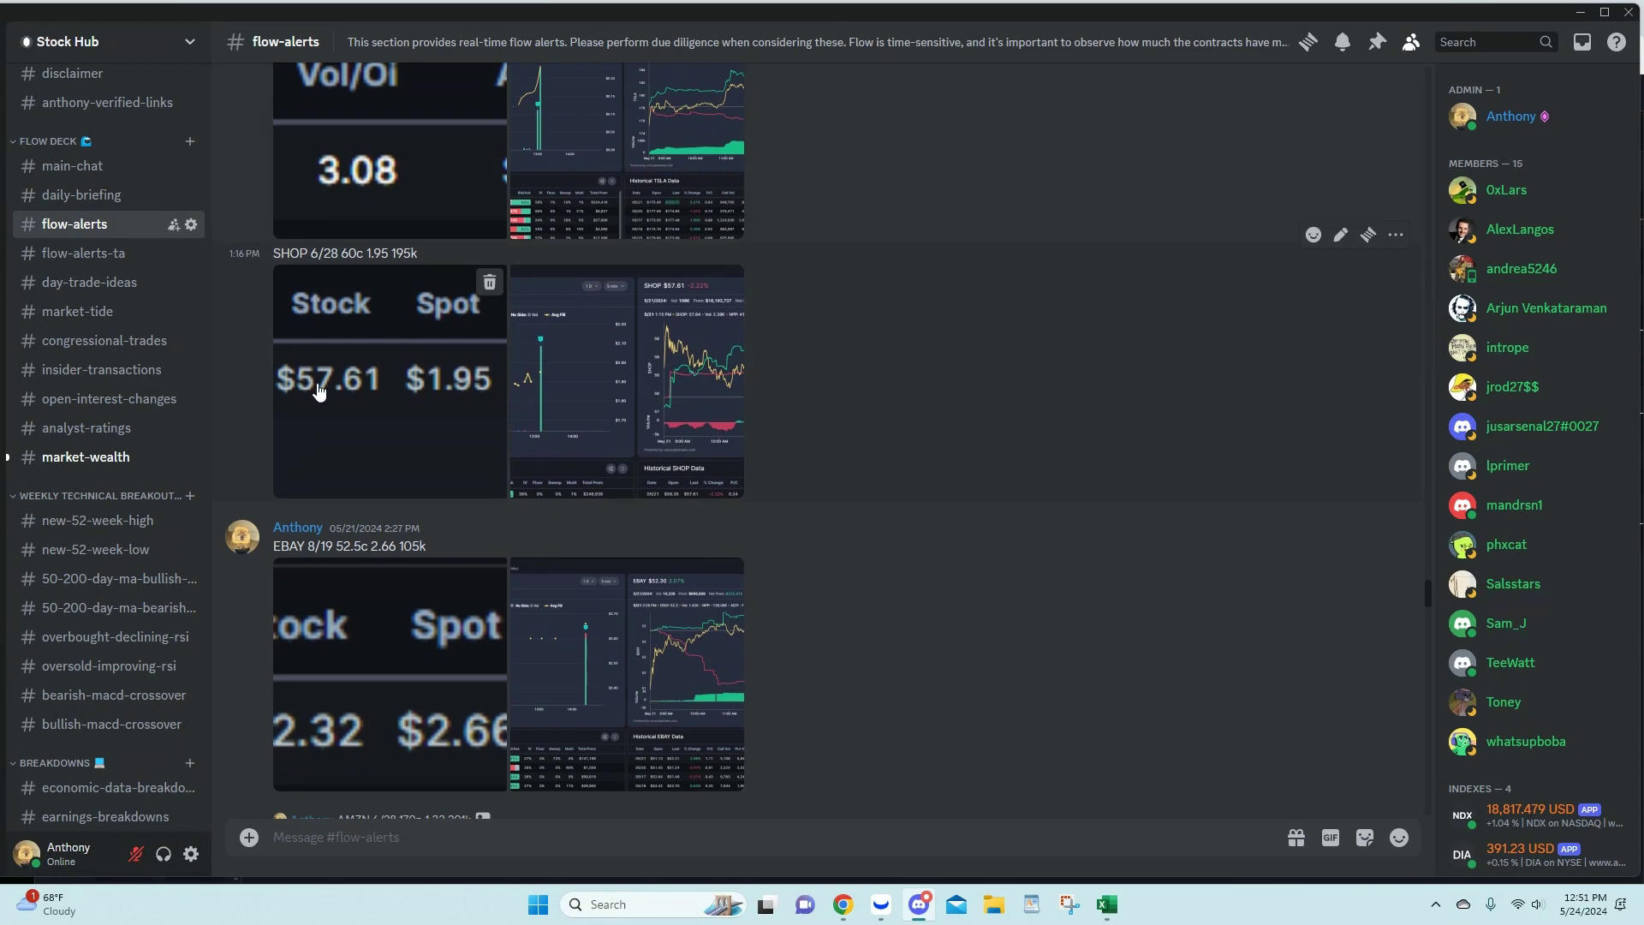
left_click(391, 369)
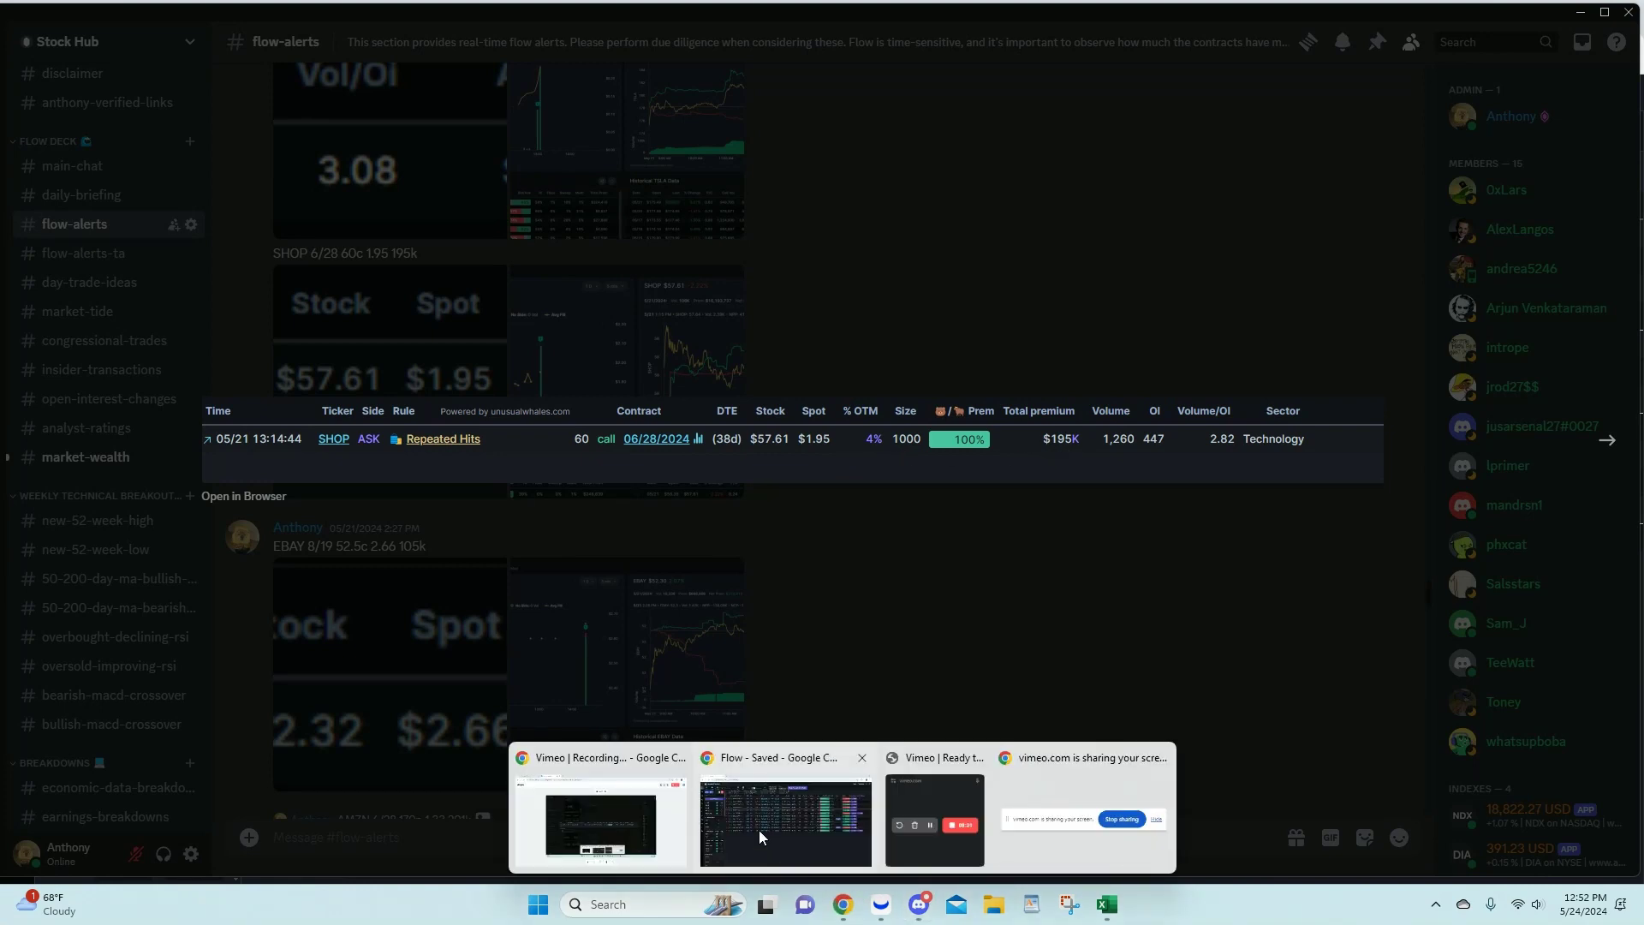
left_click(759, 830)
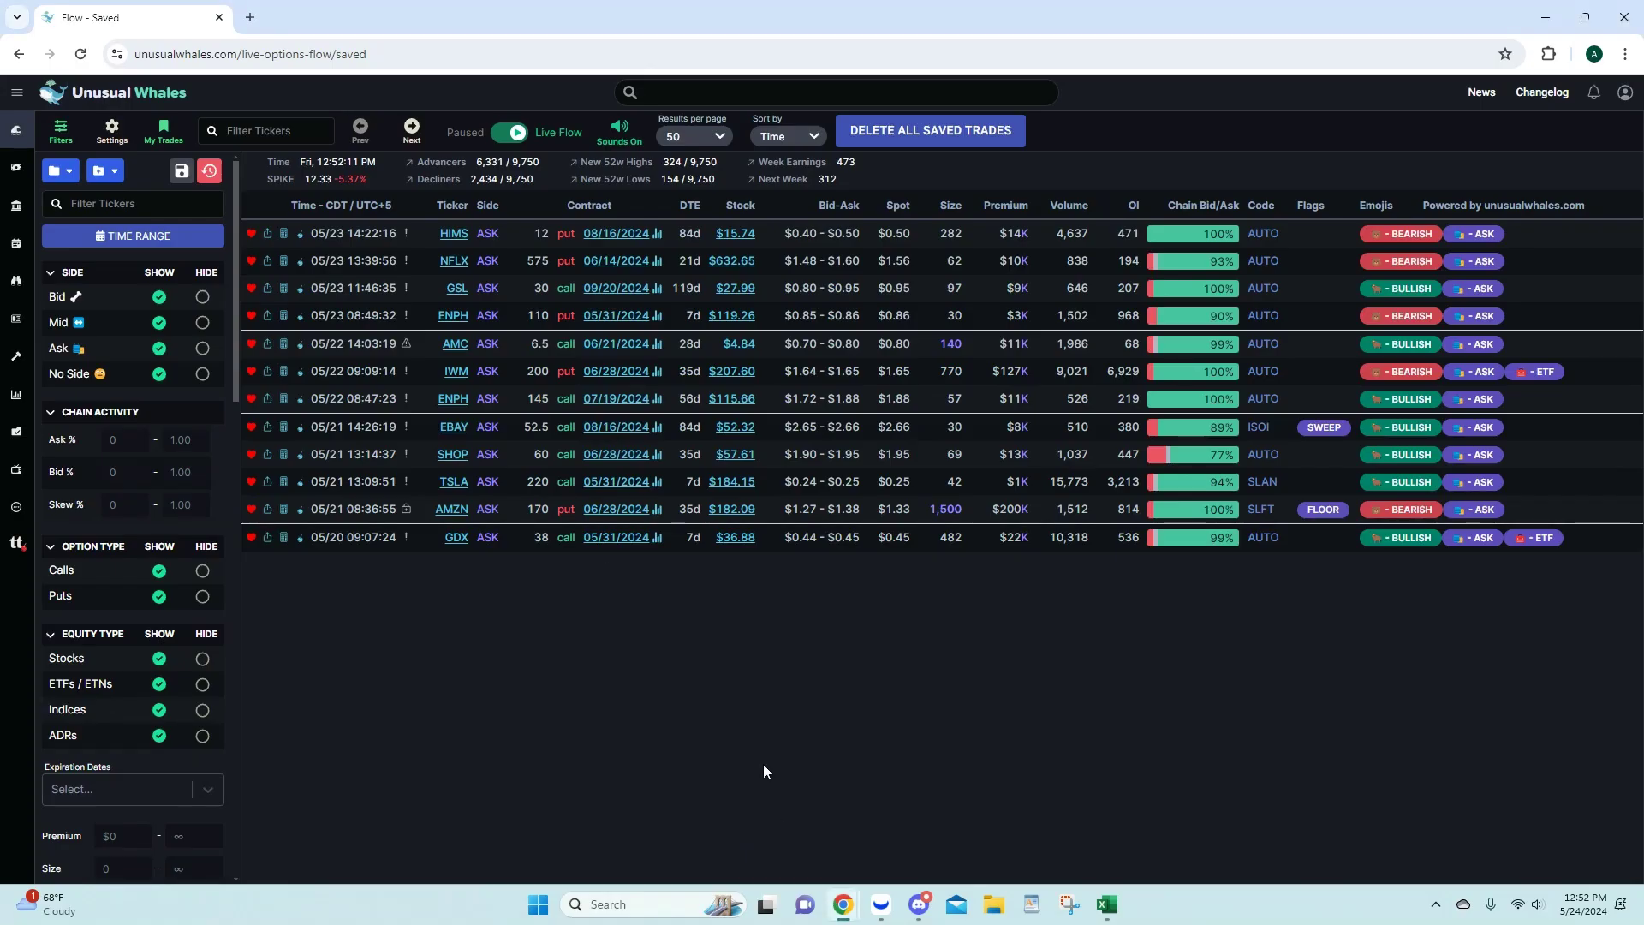
Step: Open the SHOP 60 C 06/28/2024 summary, stepping its volume chart through 2, 3, then 7 days
left_click(628, 457)
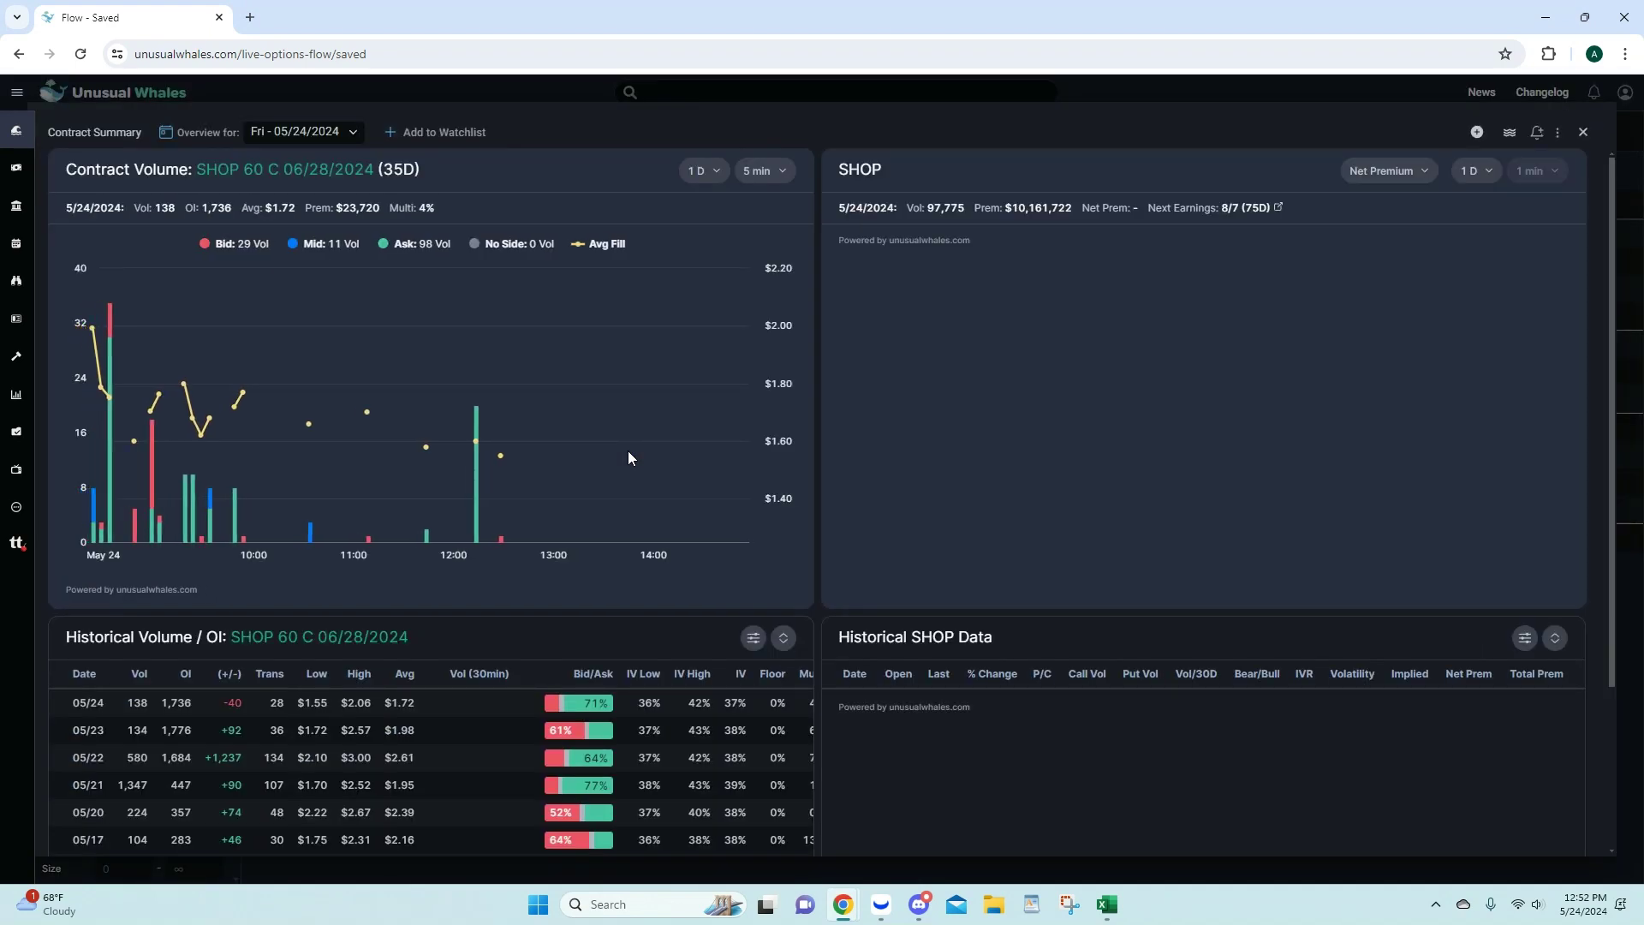
left_click(718, 176)
left_click(702, 236)
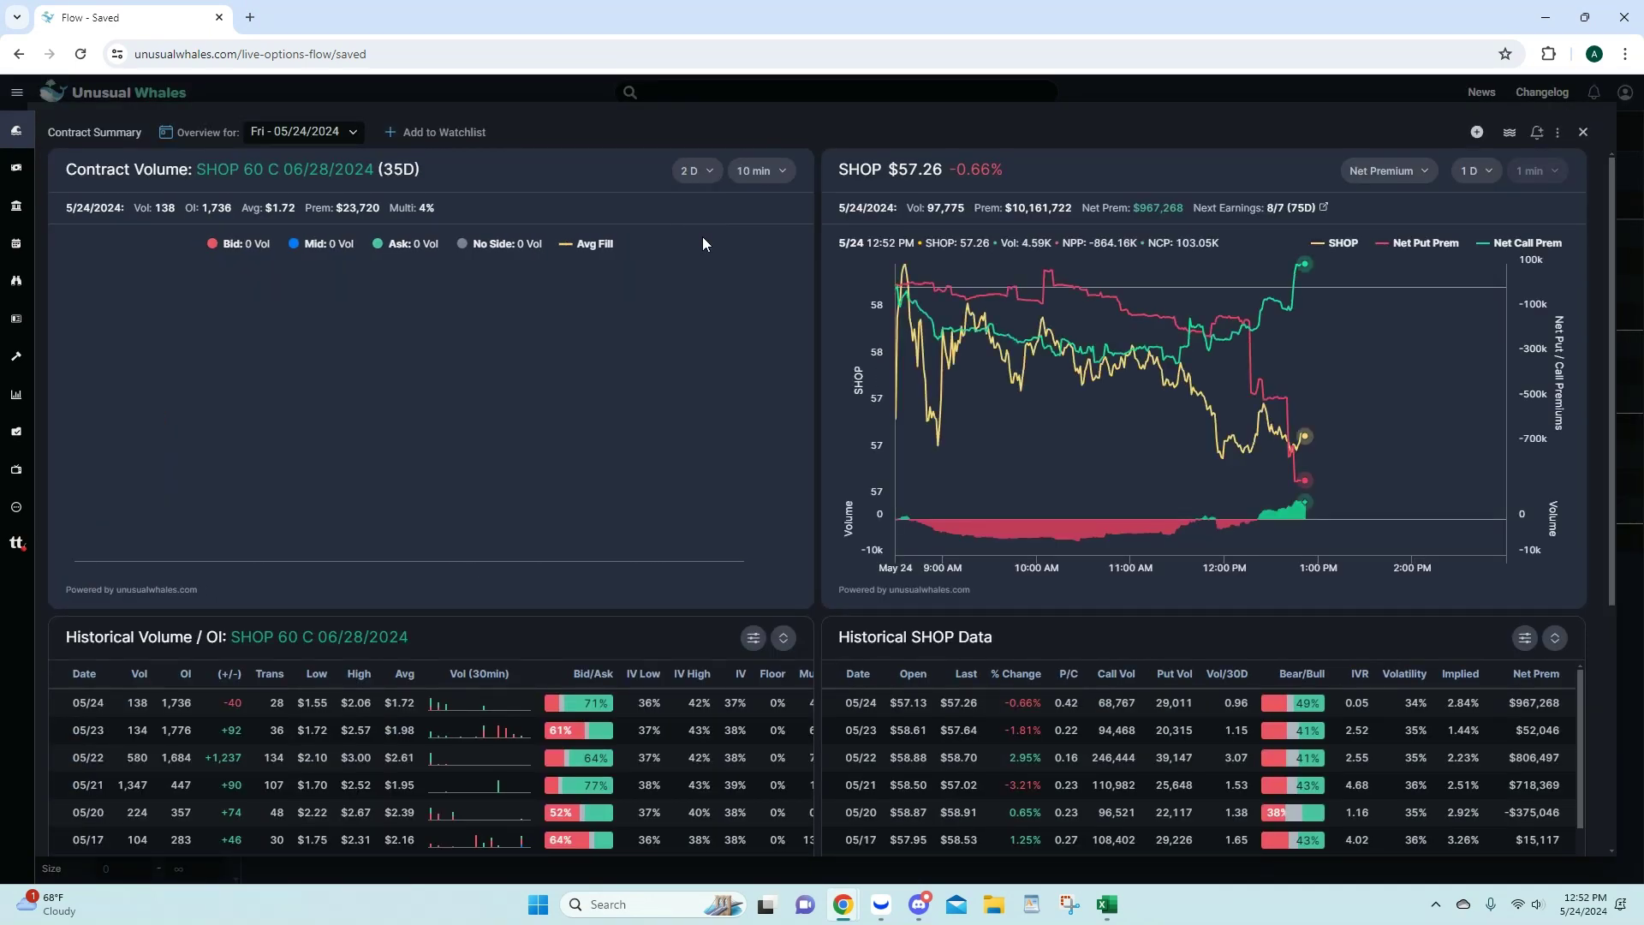
left_click(693, 170)
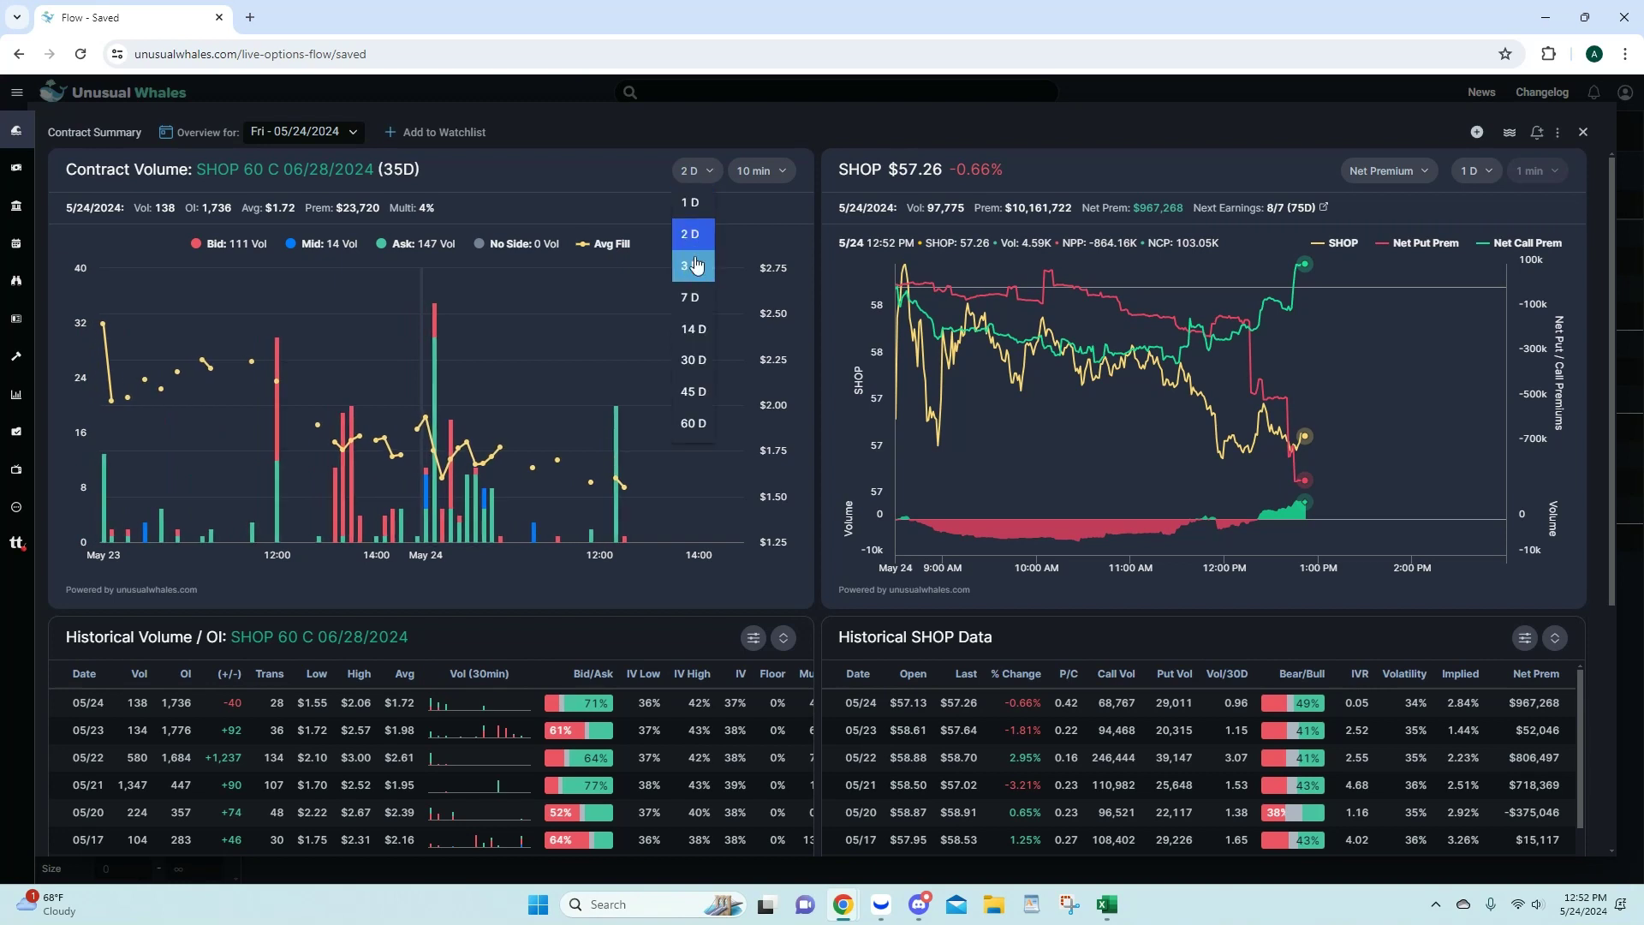
left_click(695, 274)
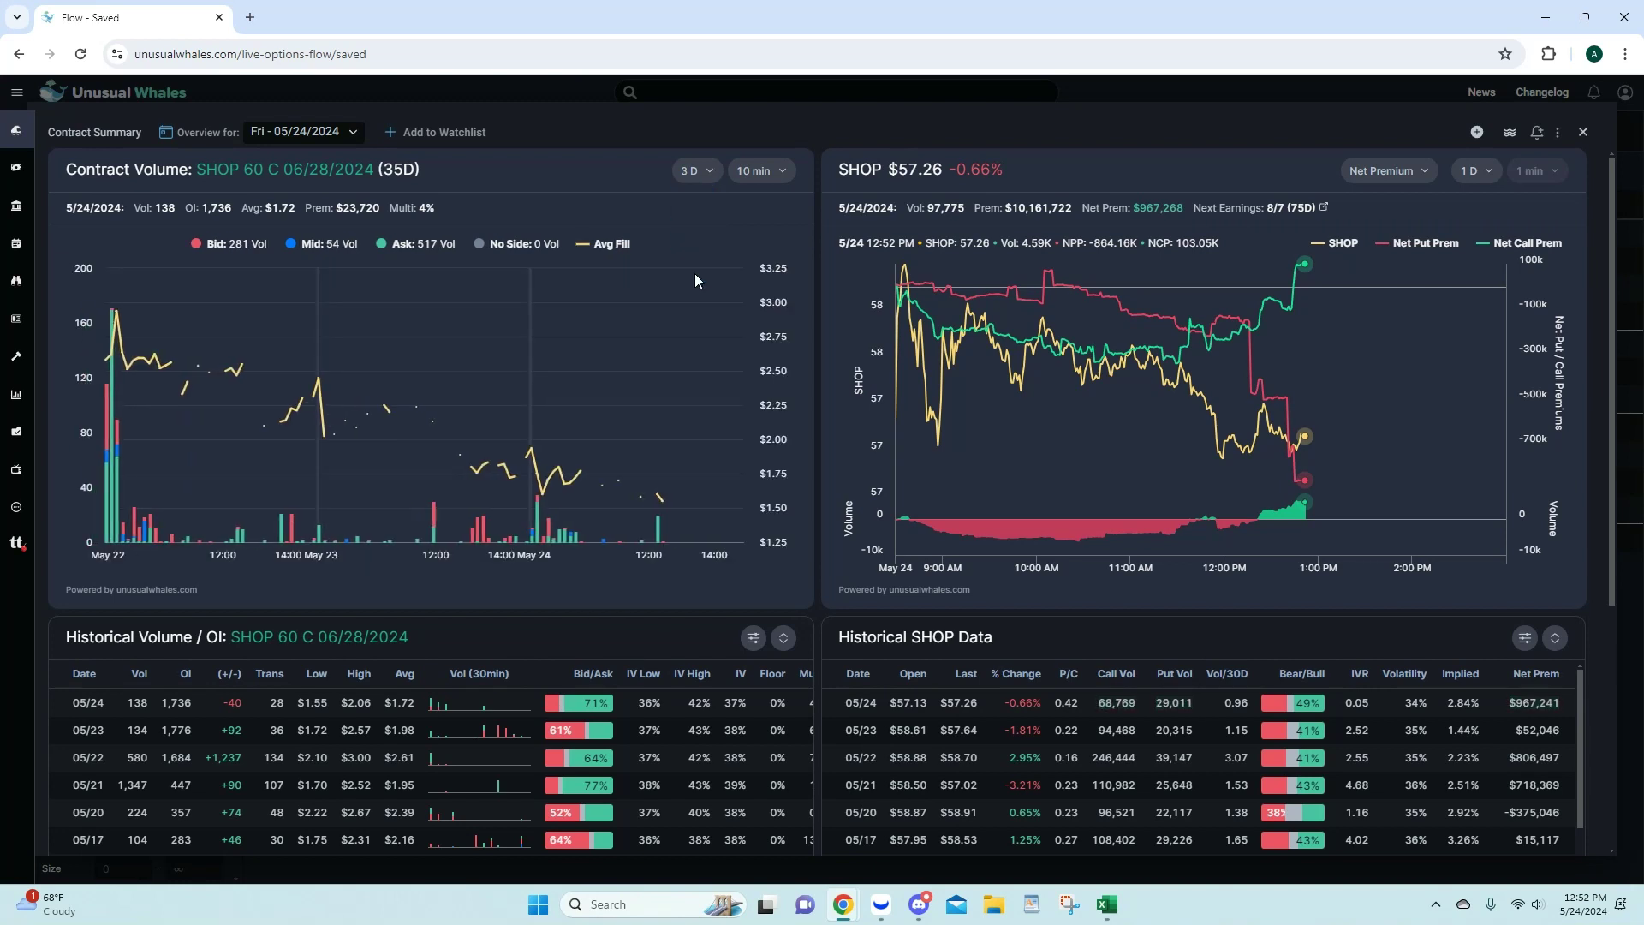
left_click(695, 169)
left_click(695, 286)
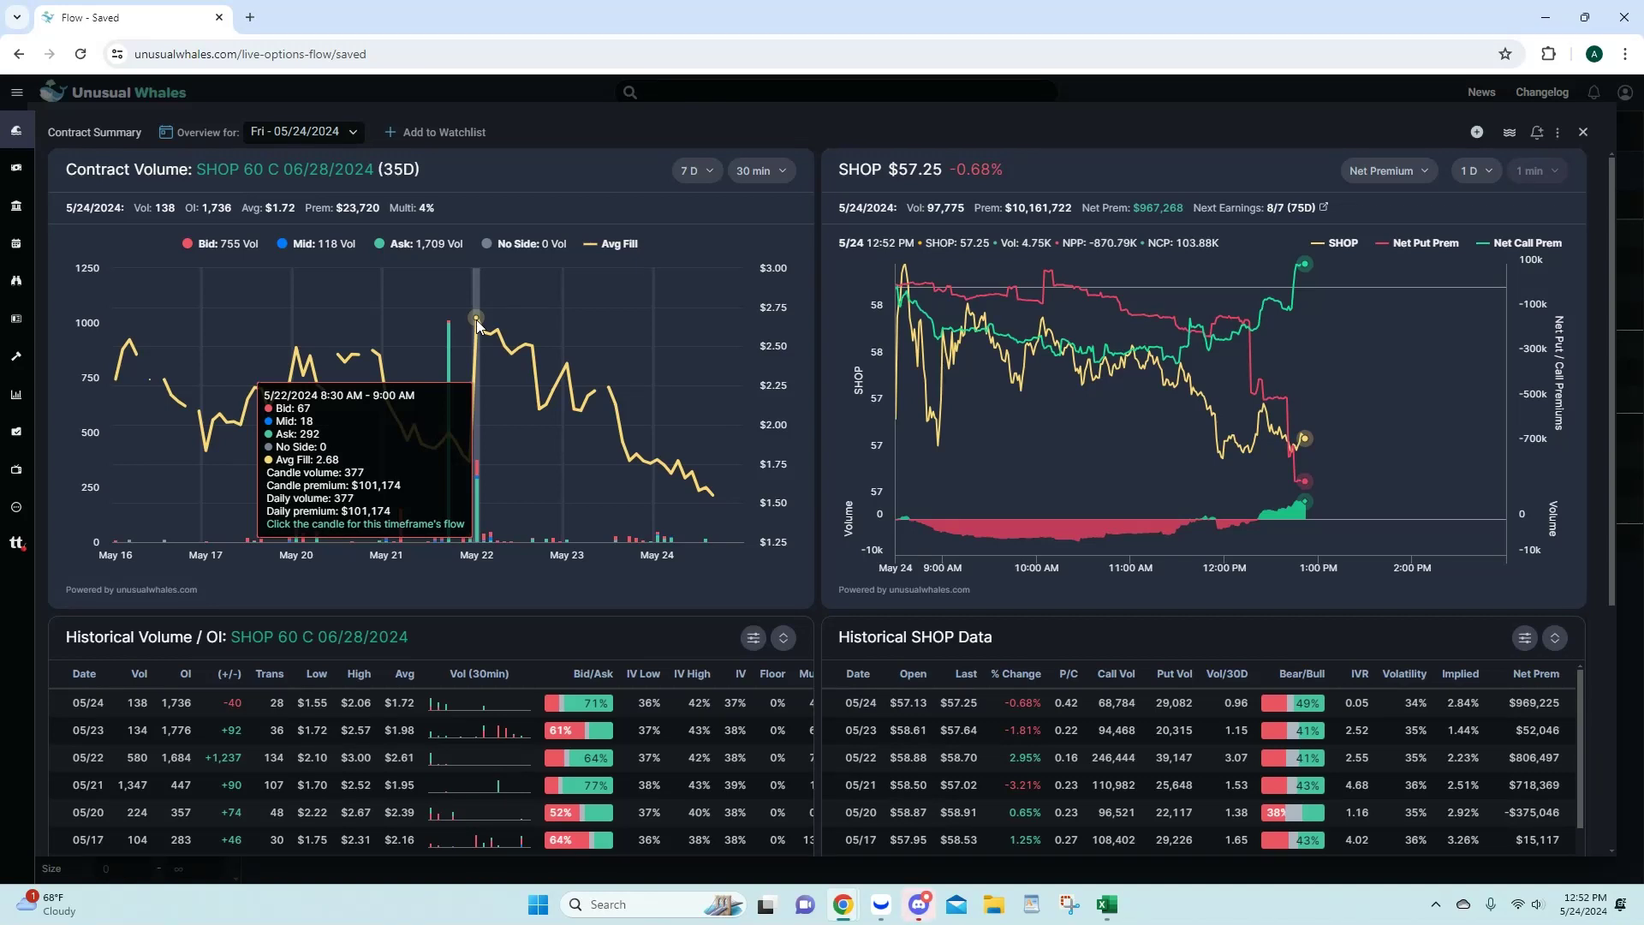
Step: Chart the TSLA $220 call in Webull, panning back and rescaling to show the past week
left_click(881, 904)
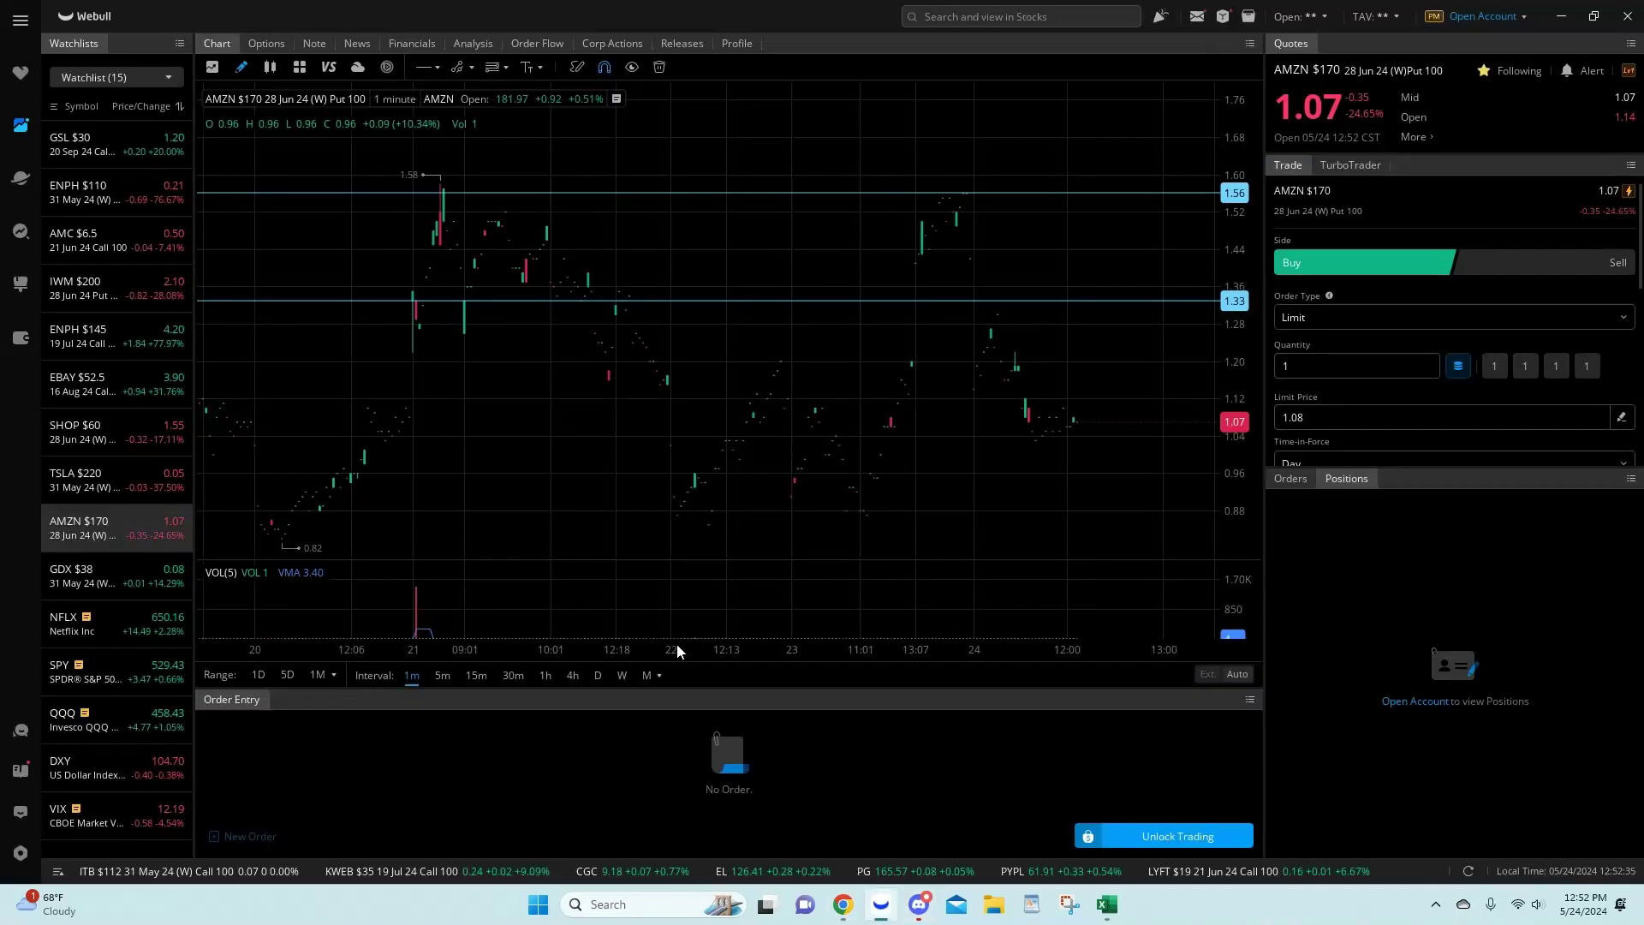
left_click(136, 495)
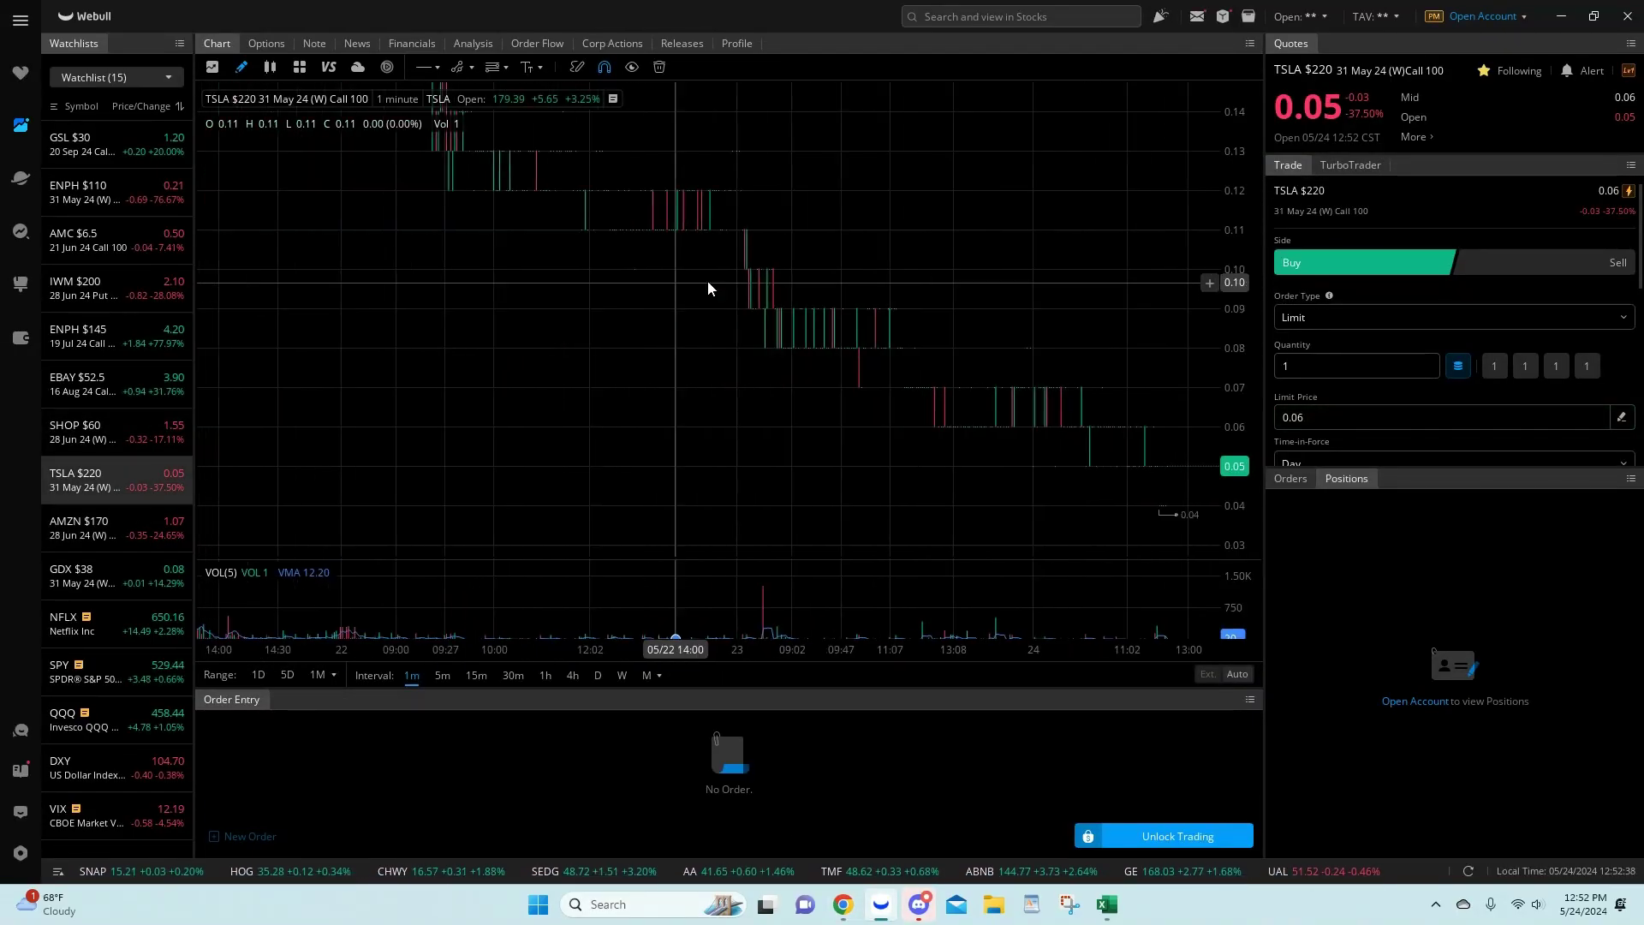
left_click_drag(707, 280, 896, 249)
left_click_drag(573, 249, 998, 223)
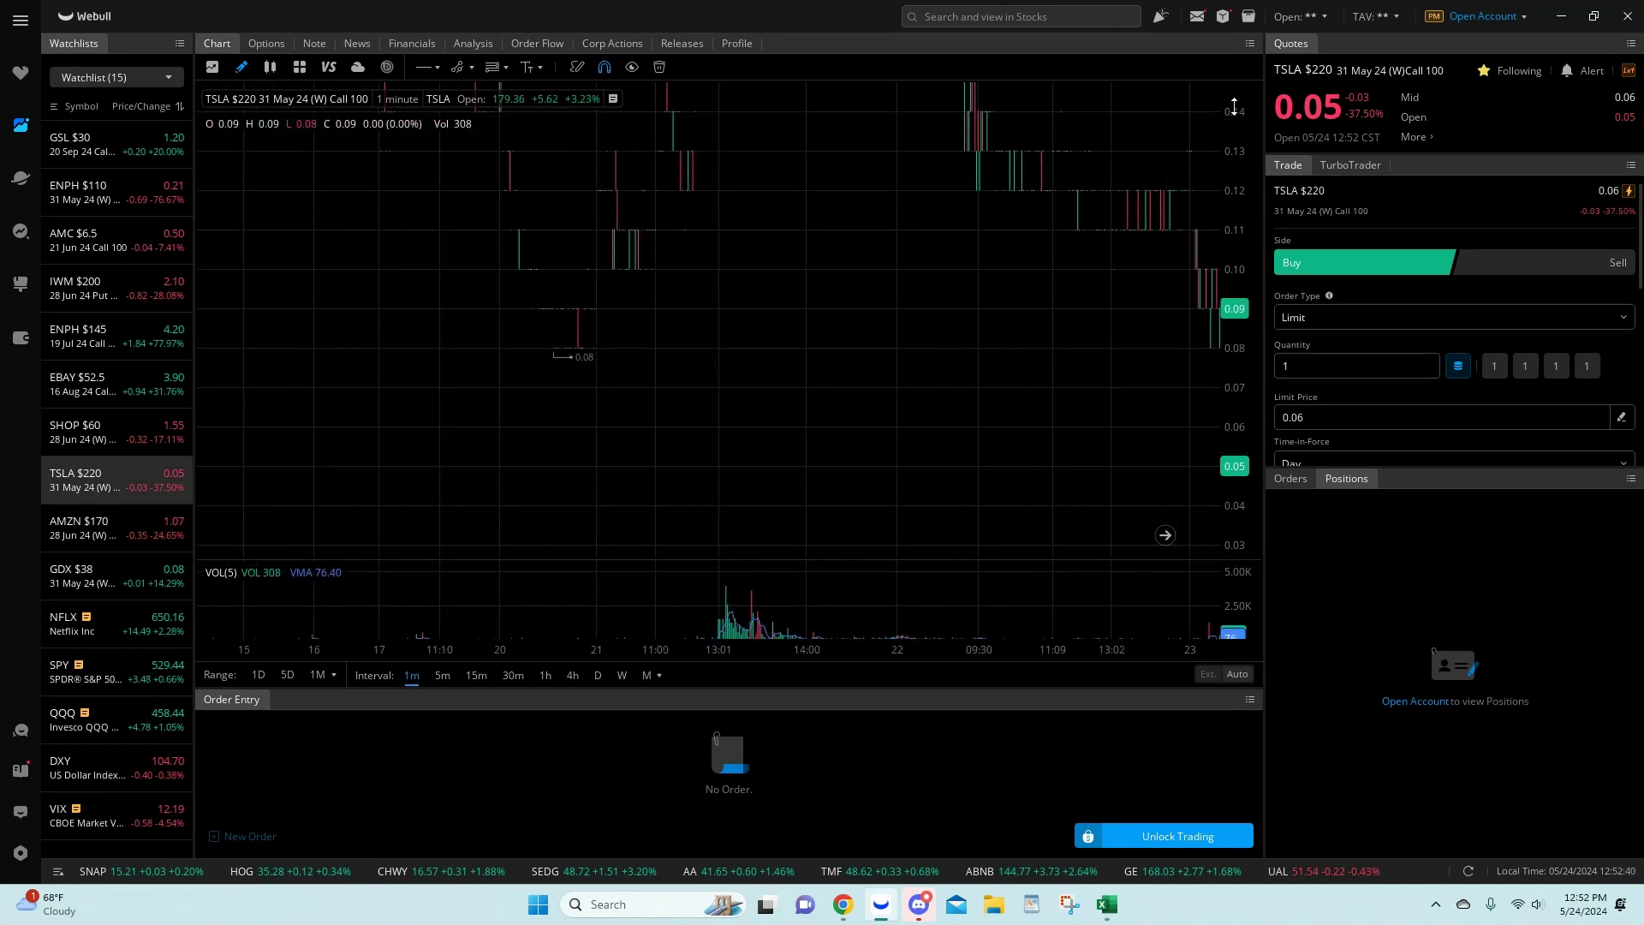
left_click_drag(1234, 105, 752, 312)
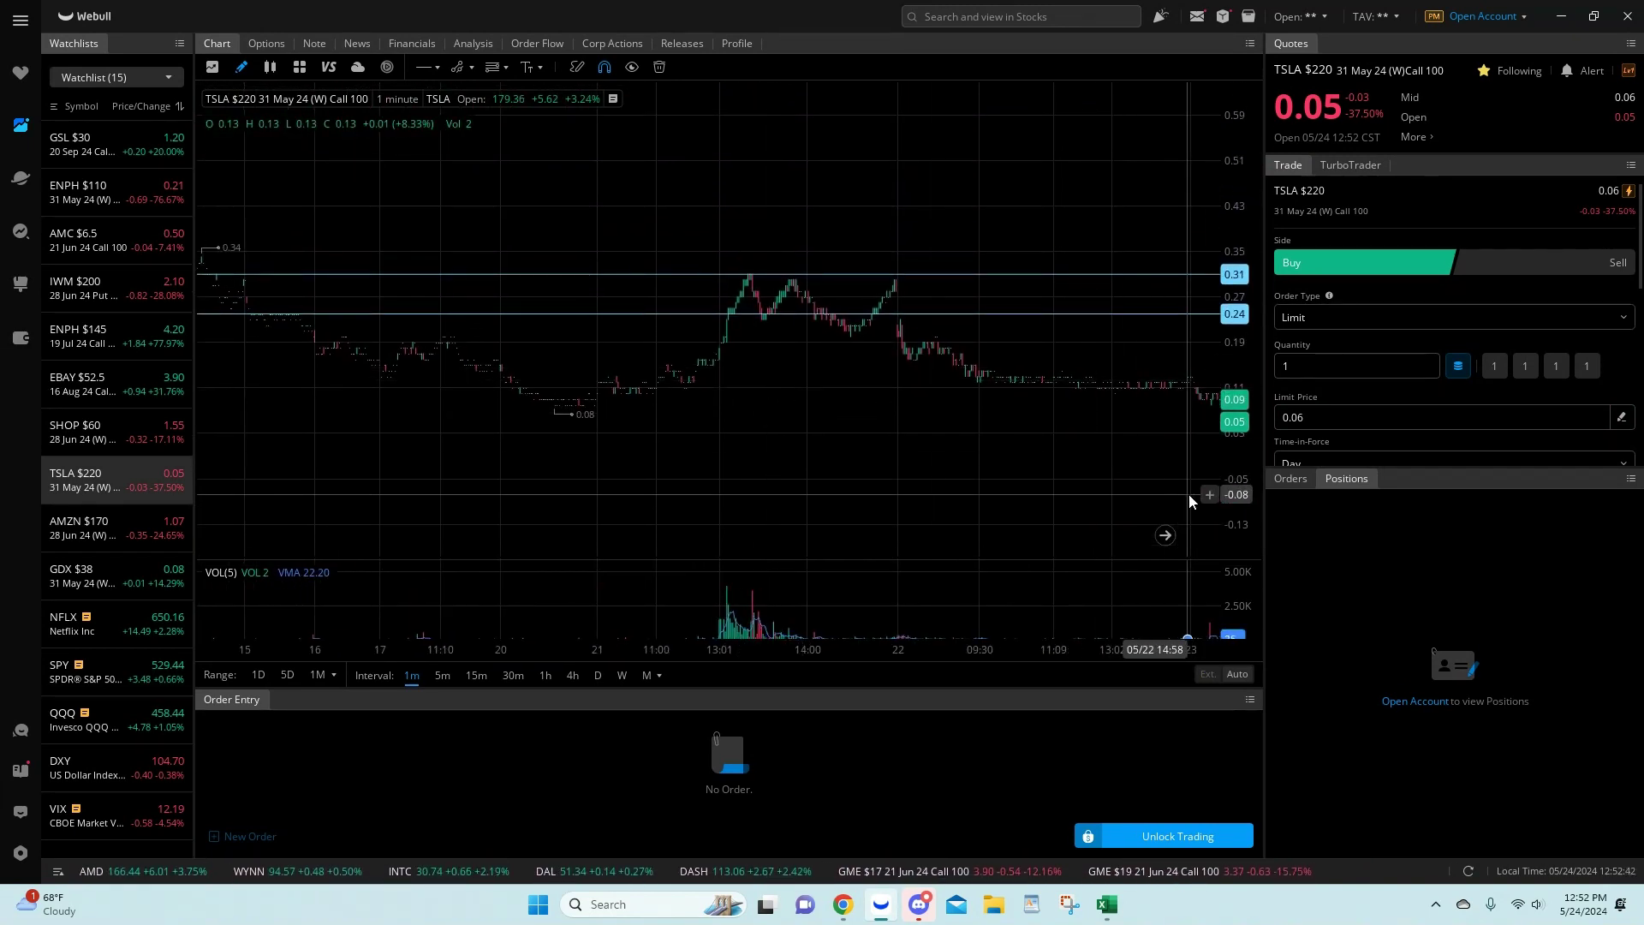
scroll(763, 323, "up", 4)
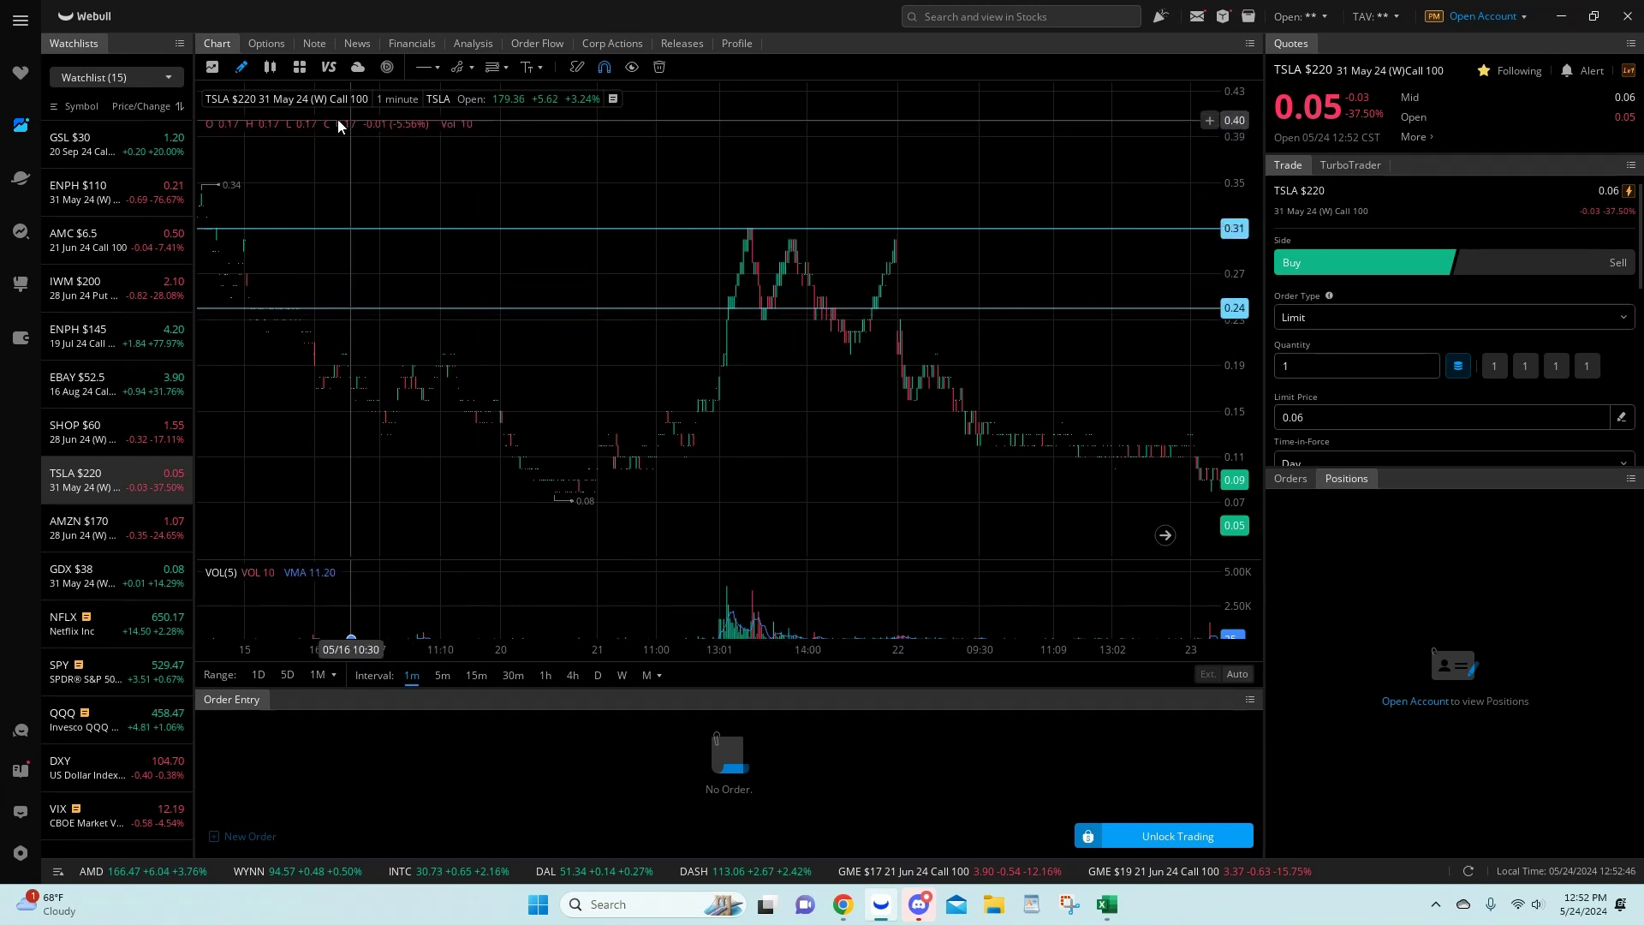
Step: Switch the Webull chart to the SHOP $60 28 Jun call and zoom in
left_click(139, 444)
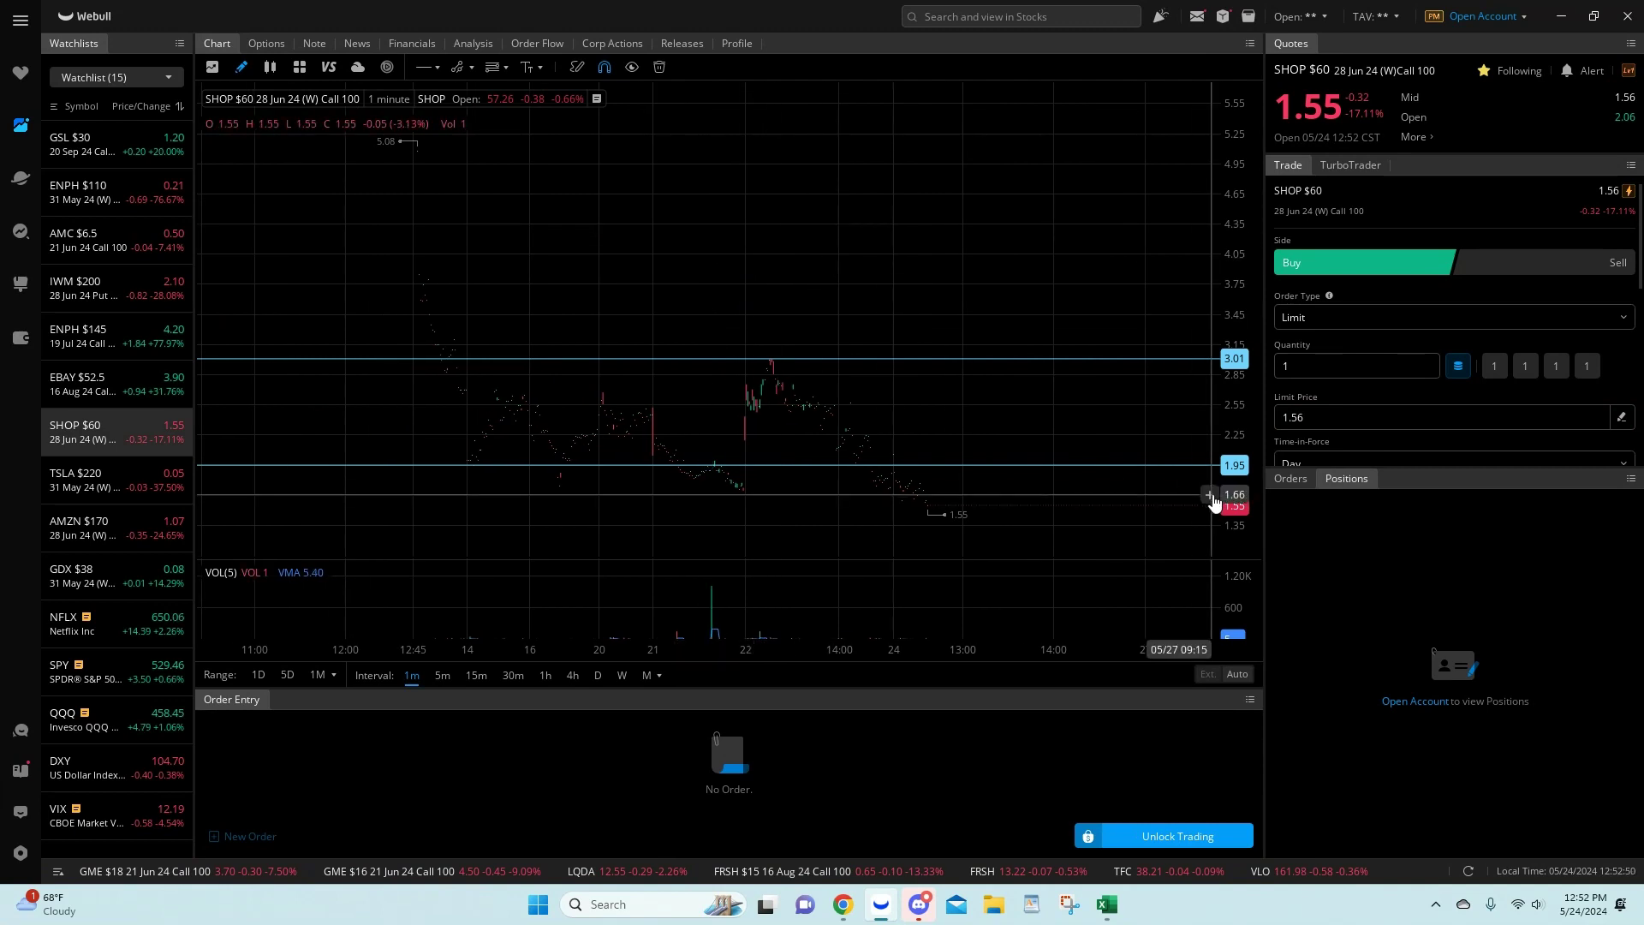
scroll(789, 257, "up", 2)
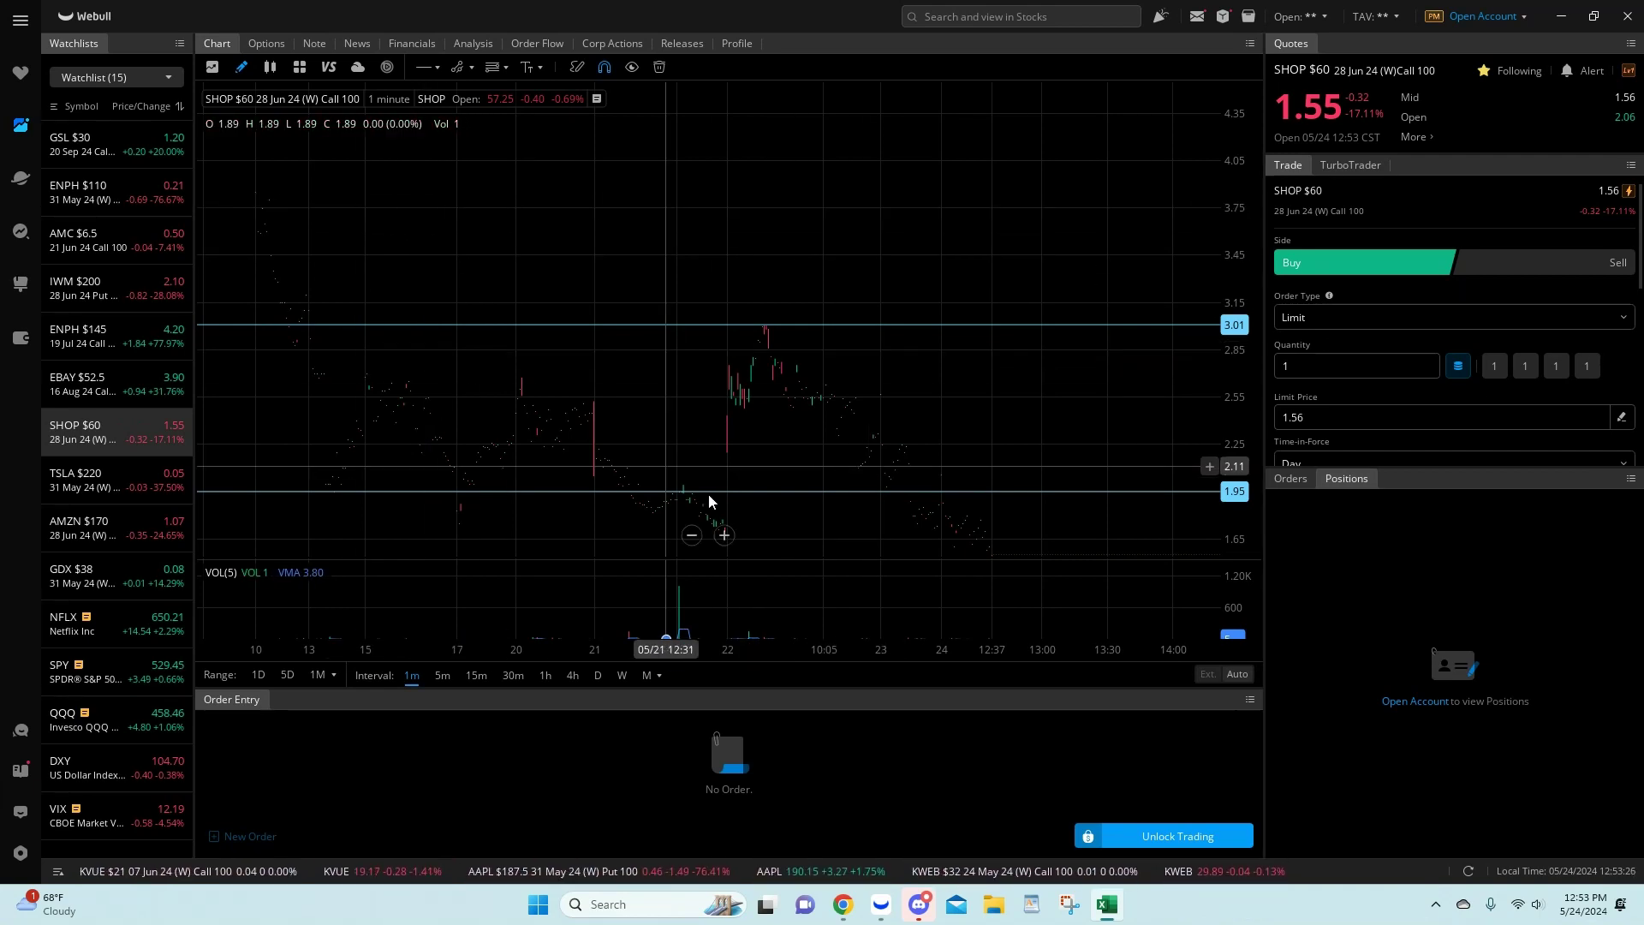
left_click(918, 904)
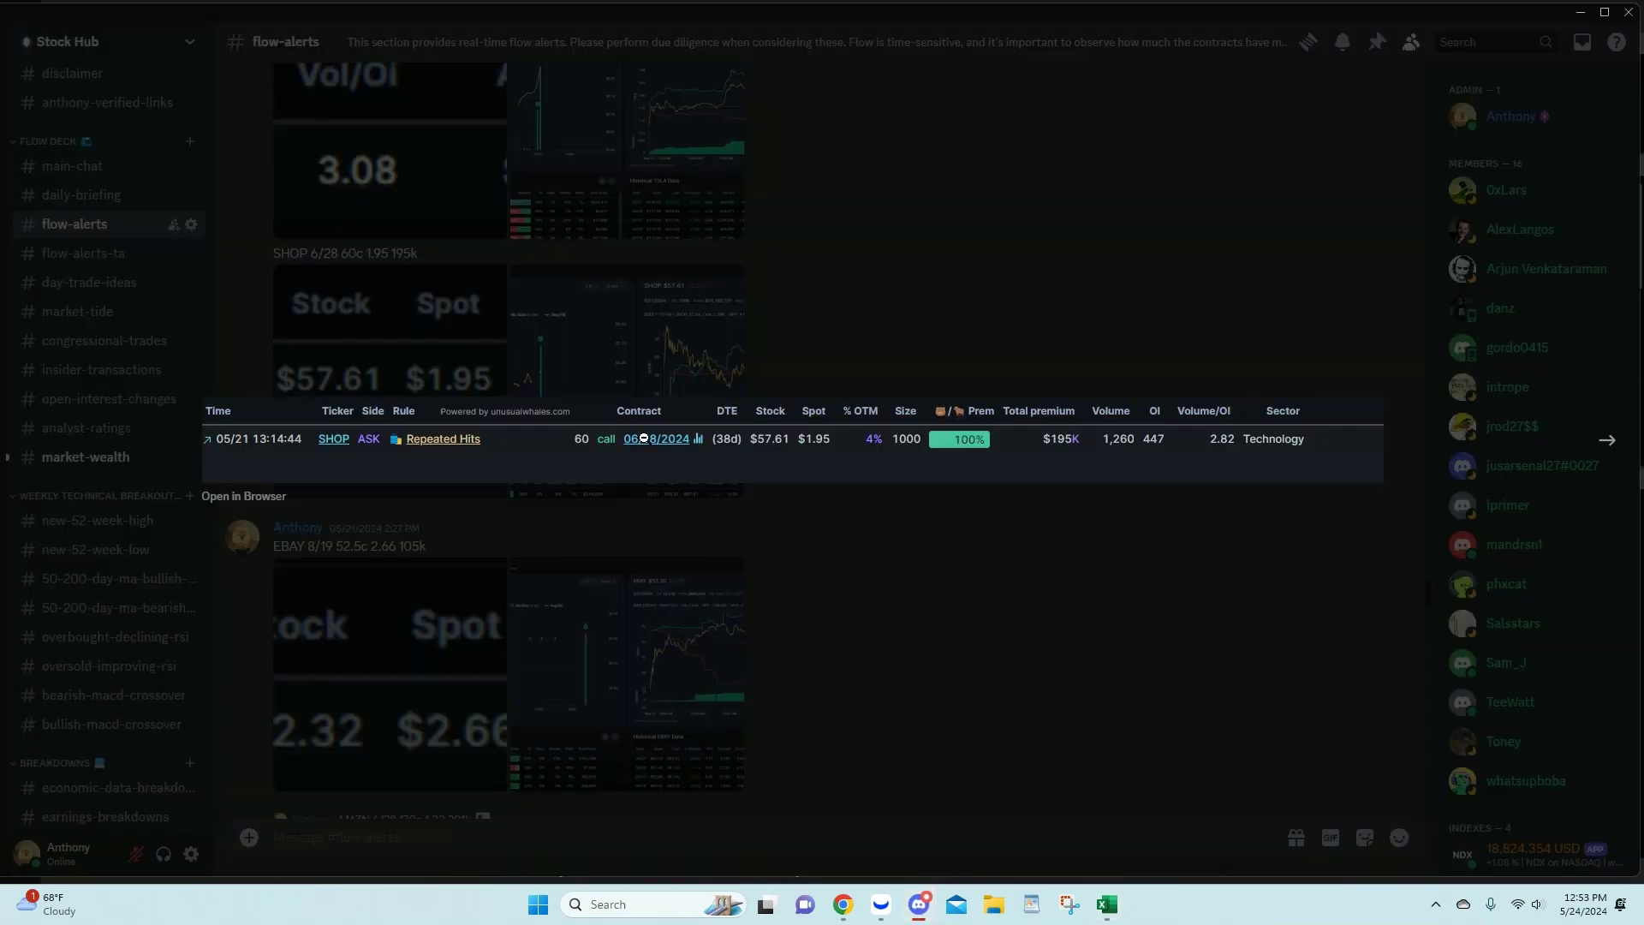
Step: Close the SHOP image and view the EBAY 8/19 52.5c flow table and chart enlarged
left_click(948, 541)
scroll(825, 497, "down", 5)
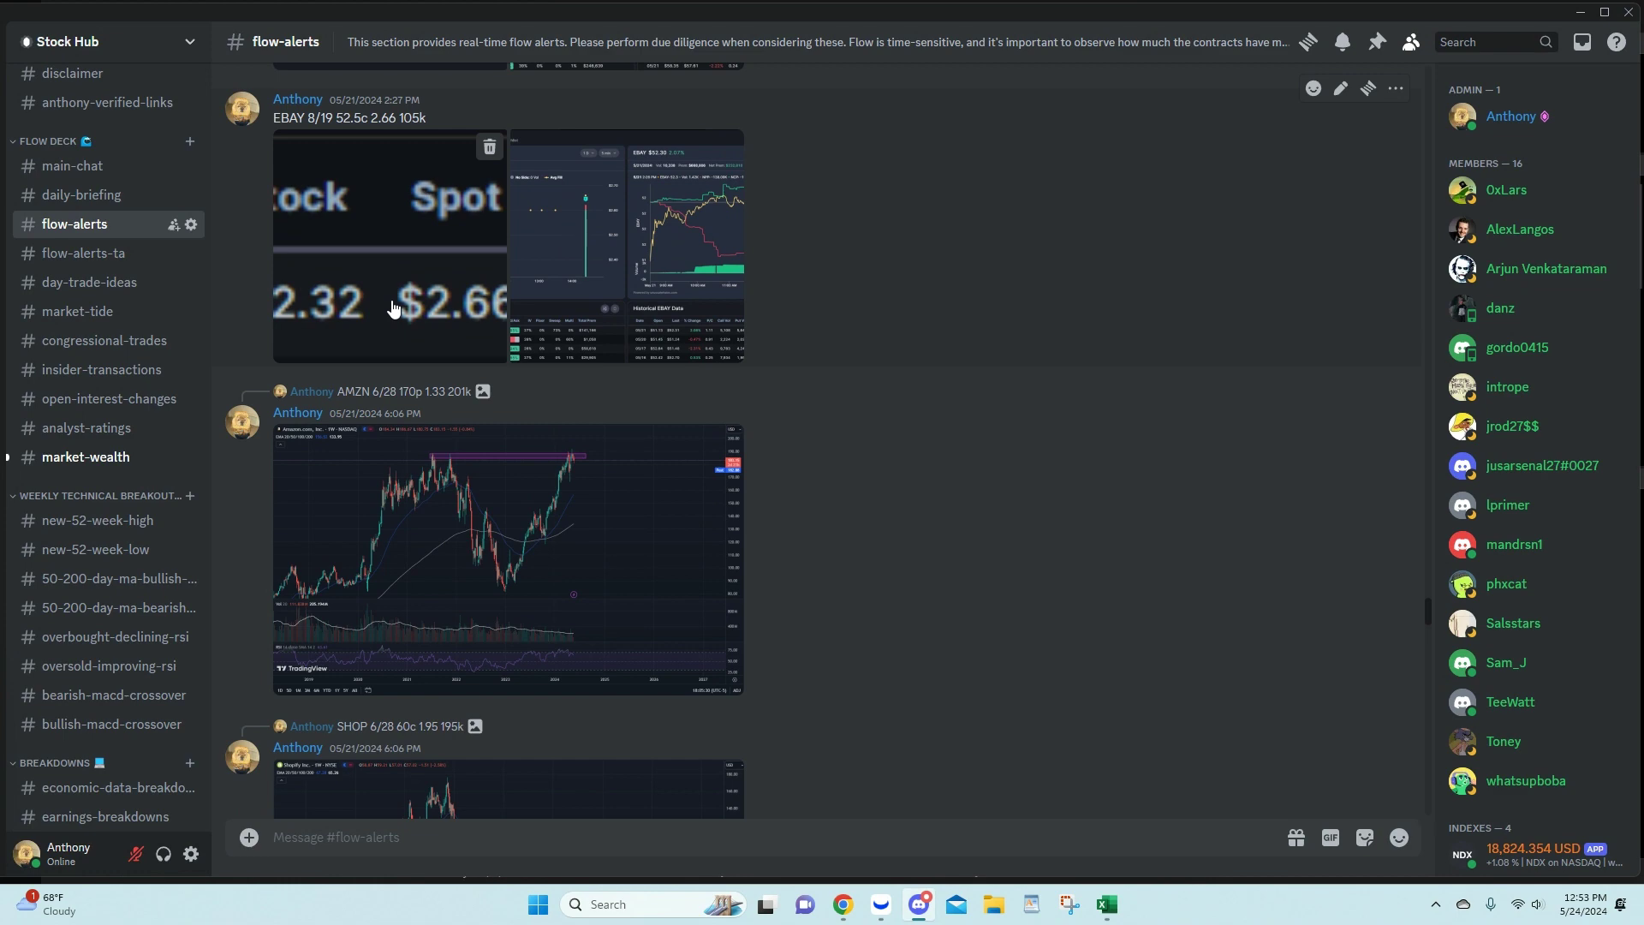
left_click(393, 307)
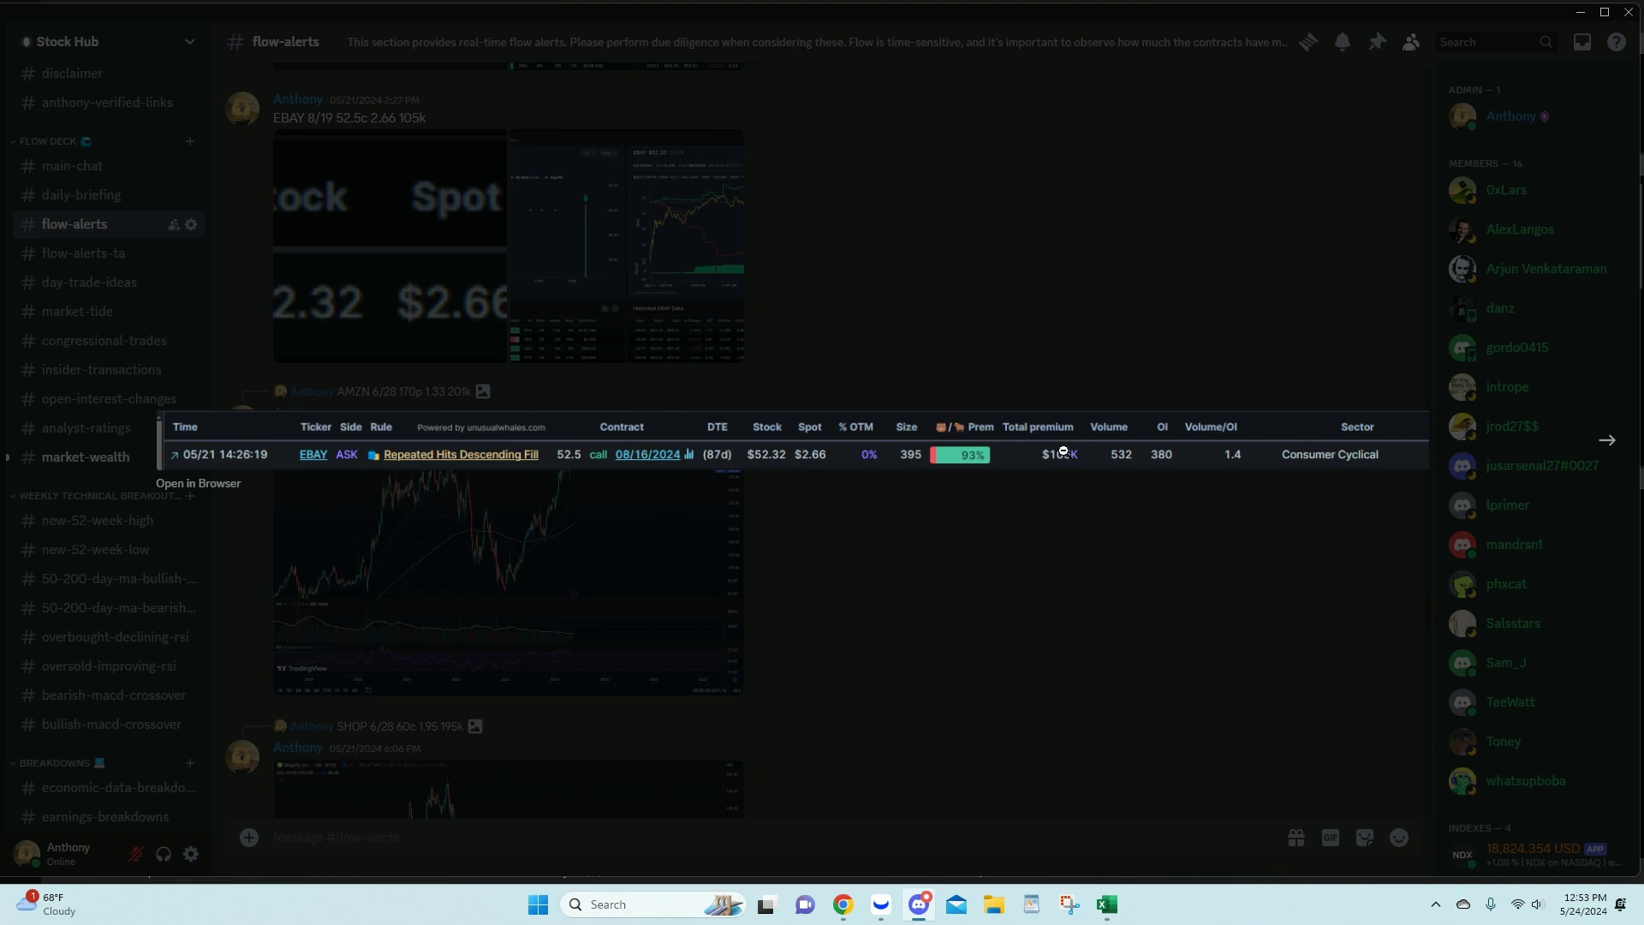
left_click(912, 328)
left_click(598, 206)
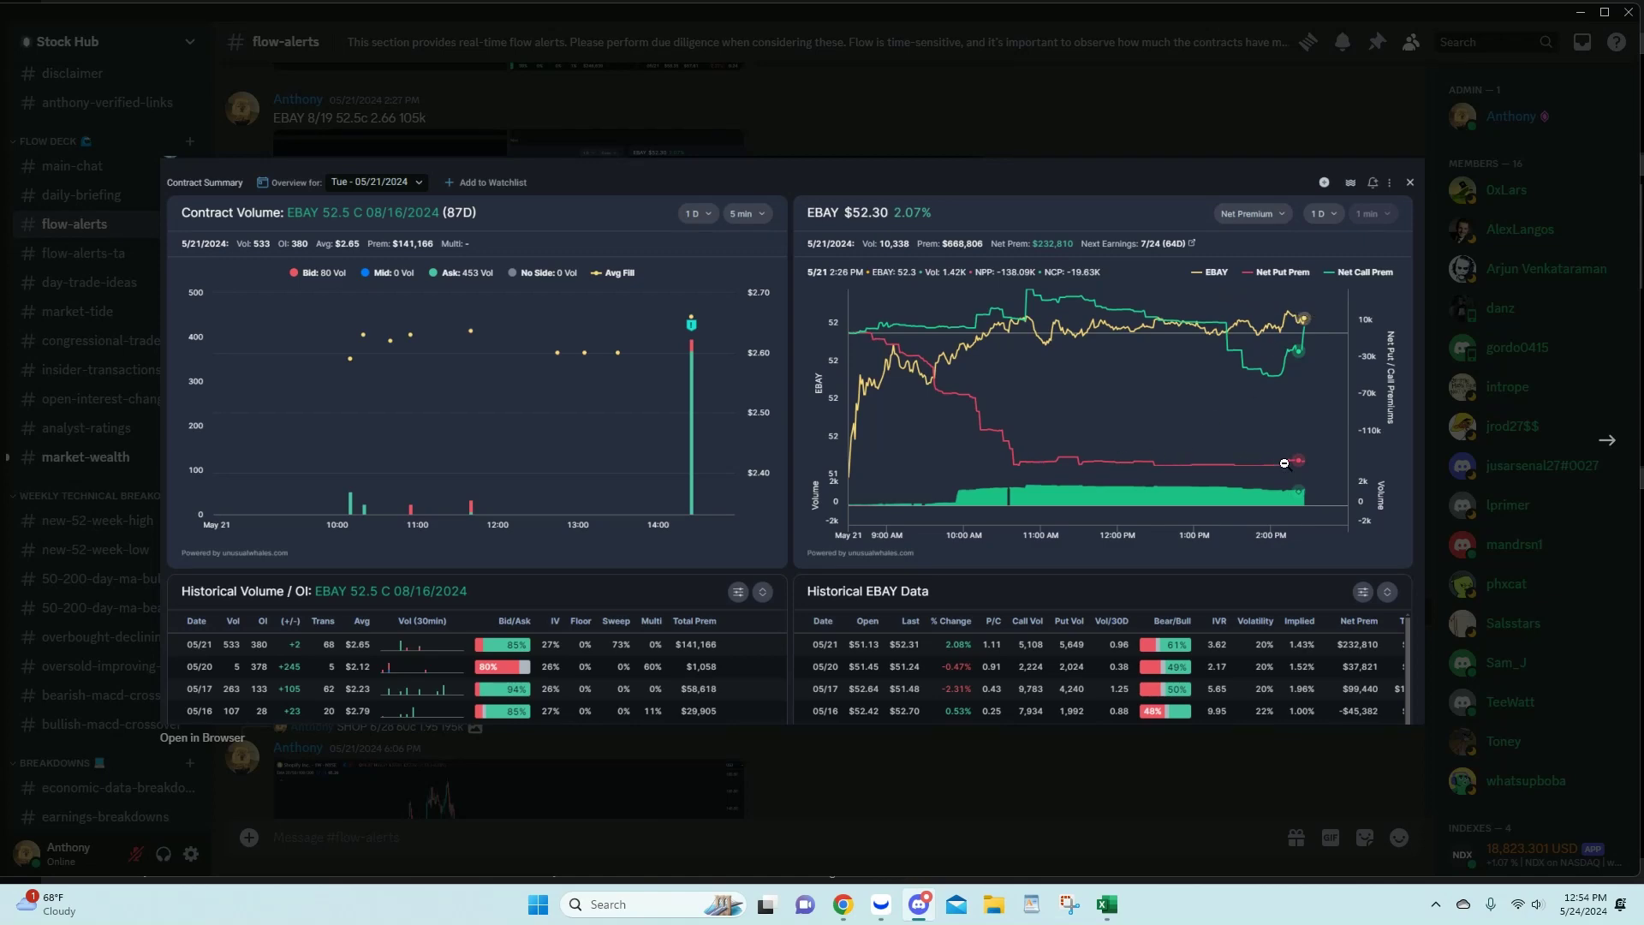
left_click(1148, 106)
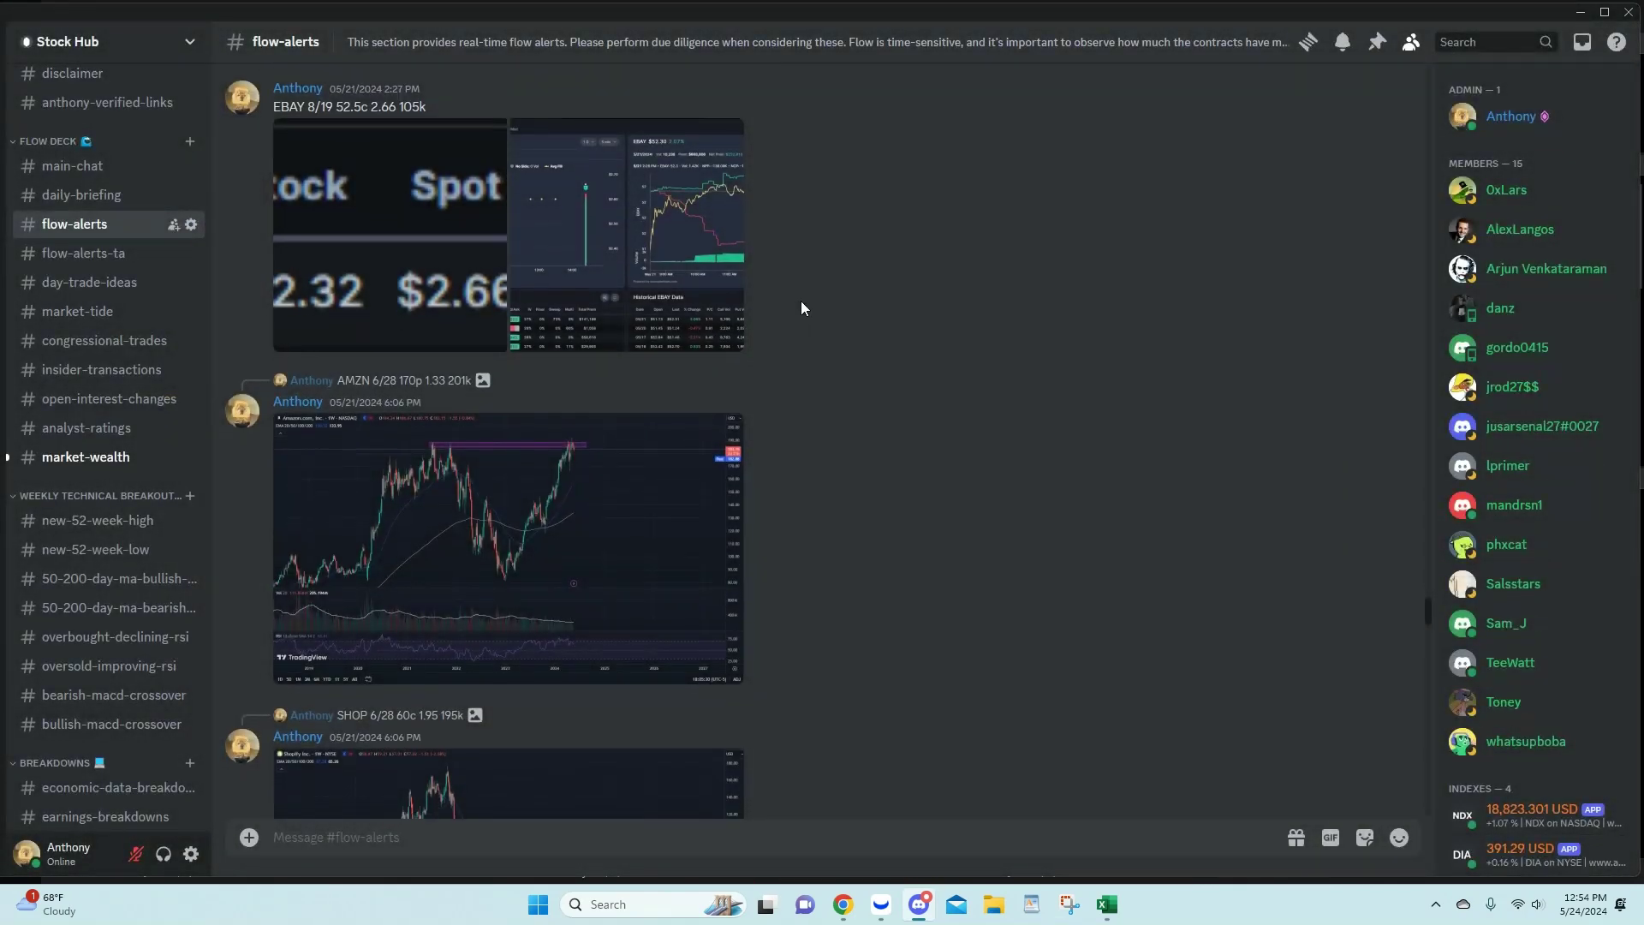
Step: Replace the SHOP contract summary with the EBAY 52.5 C 08/16/2024 summary
scroll(802, 307, "down", 1)
mouse_move(843, 904)
left_click(790, 824)
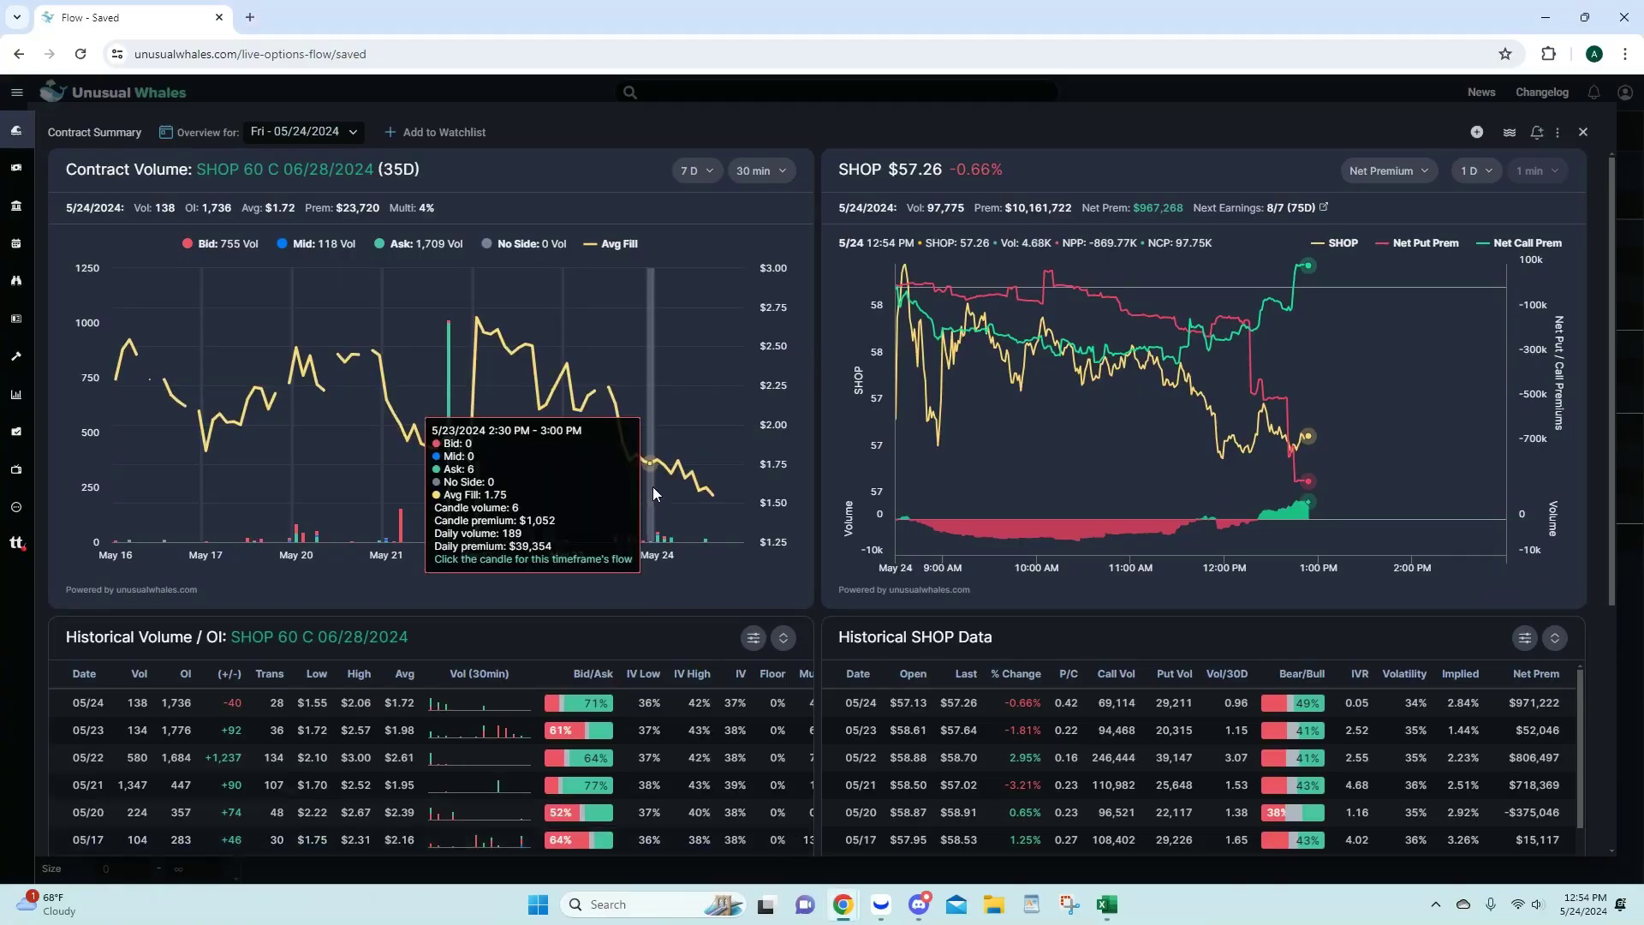
left_click(1582, 131)
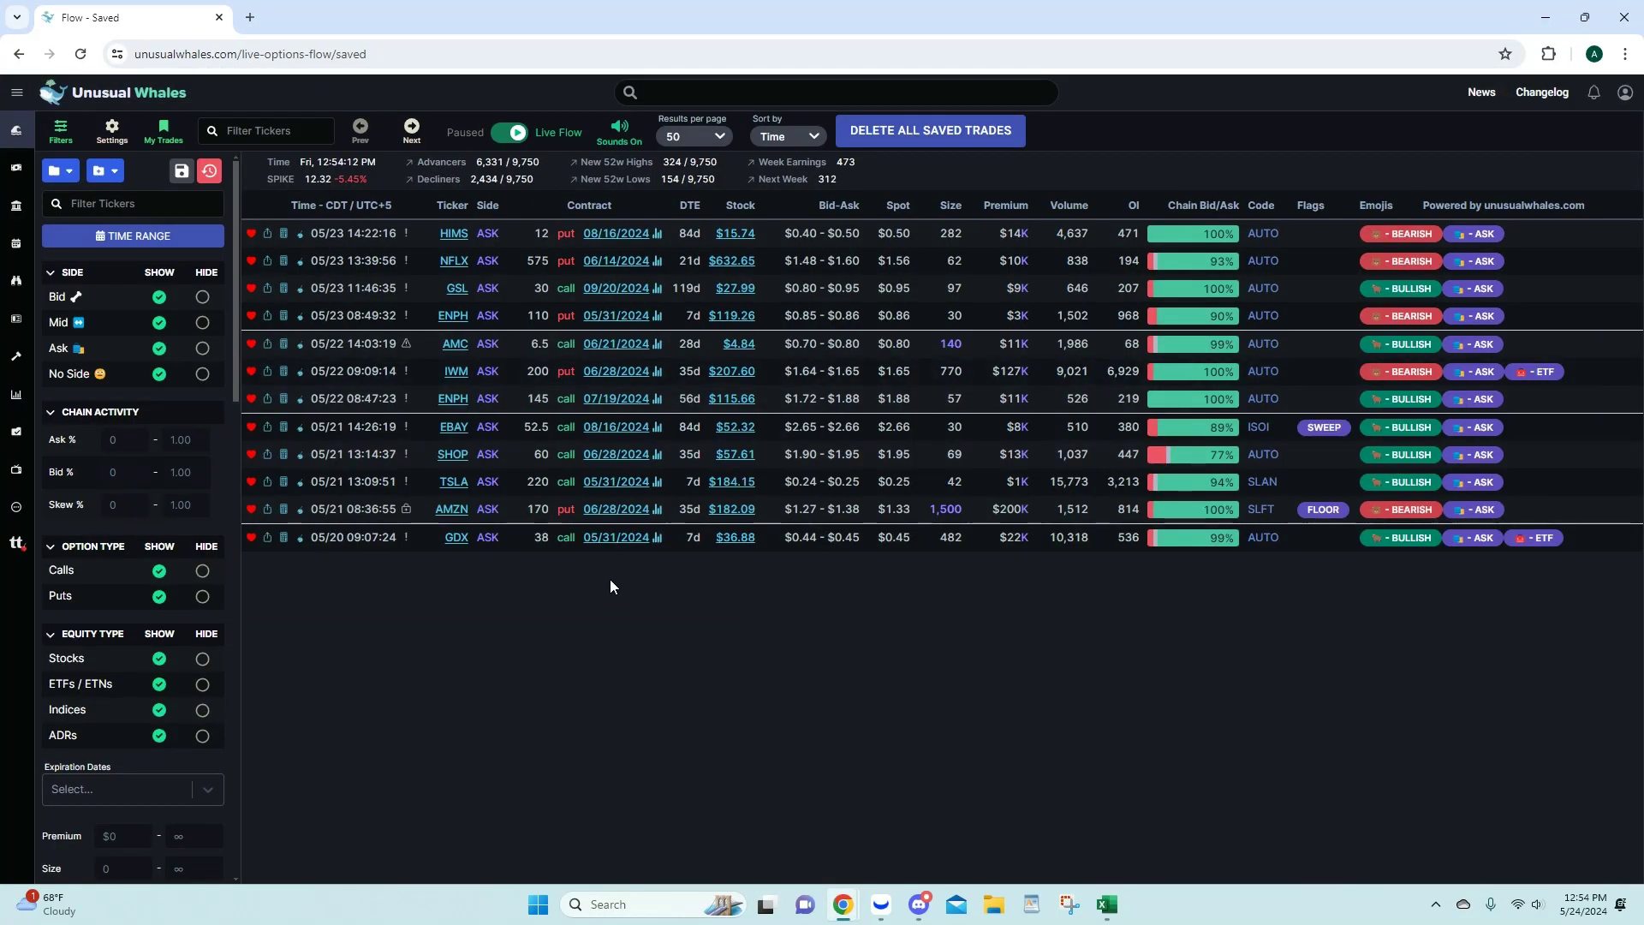
left_click(604, 424)
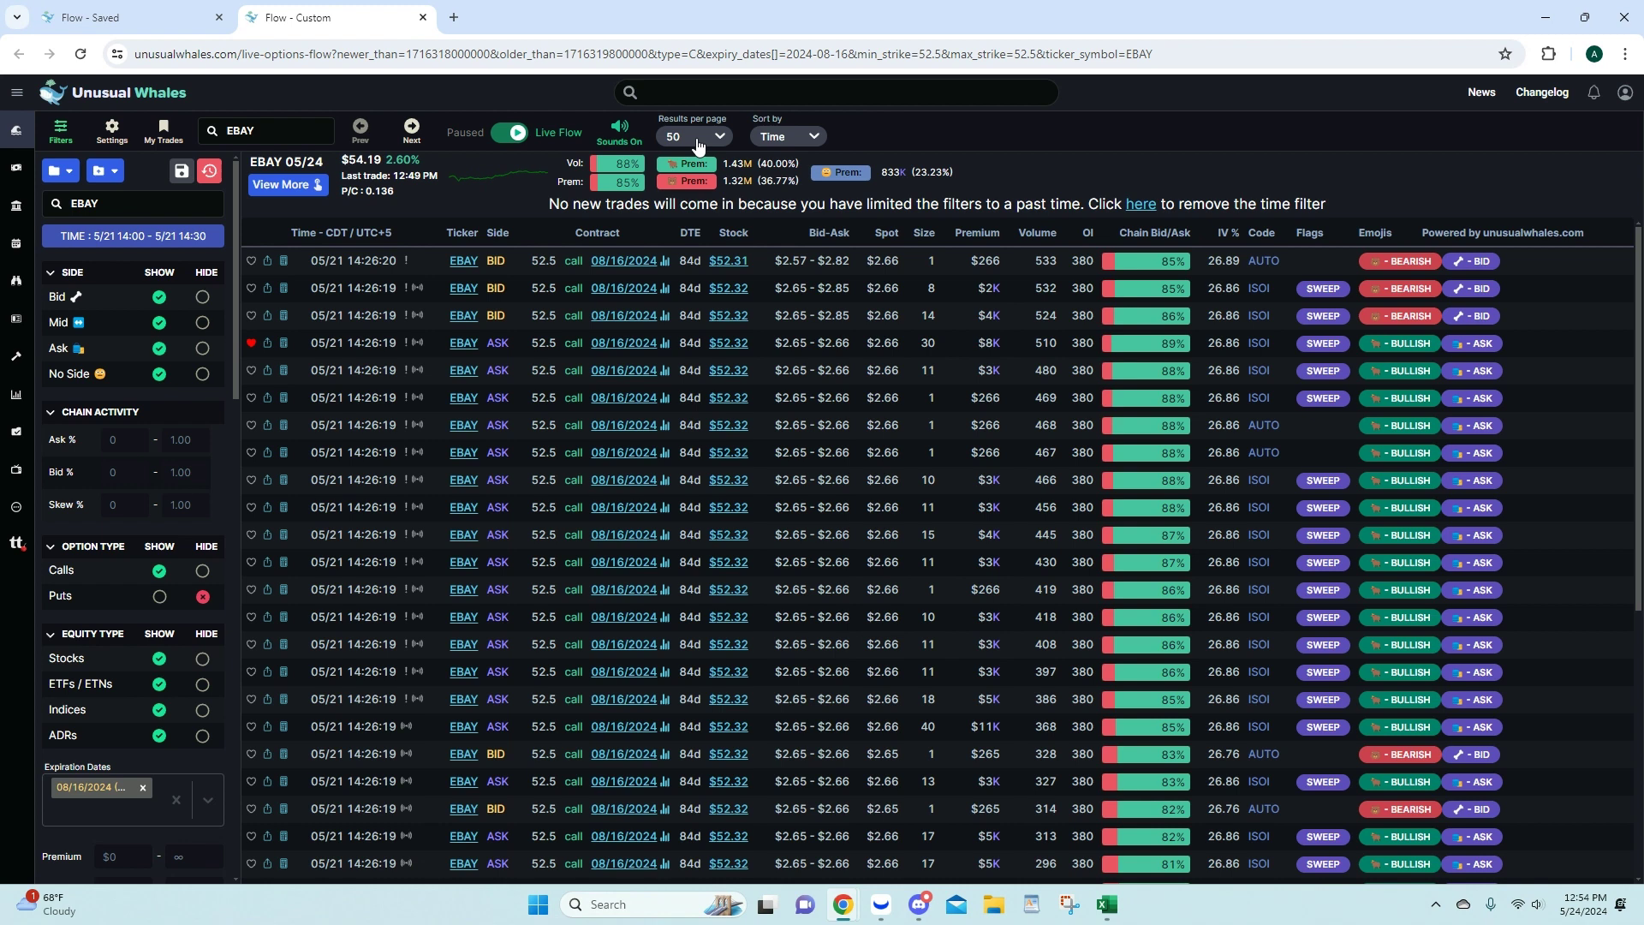
Step: Review older EBAY trades at 250 results per page, then close the custom flow tab
left_click(698, 137)
left_click(689, 240)
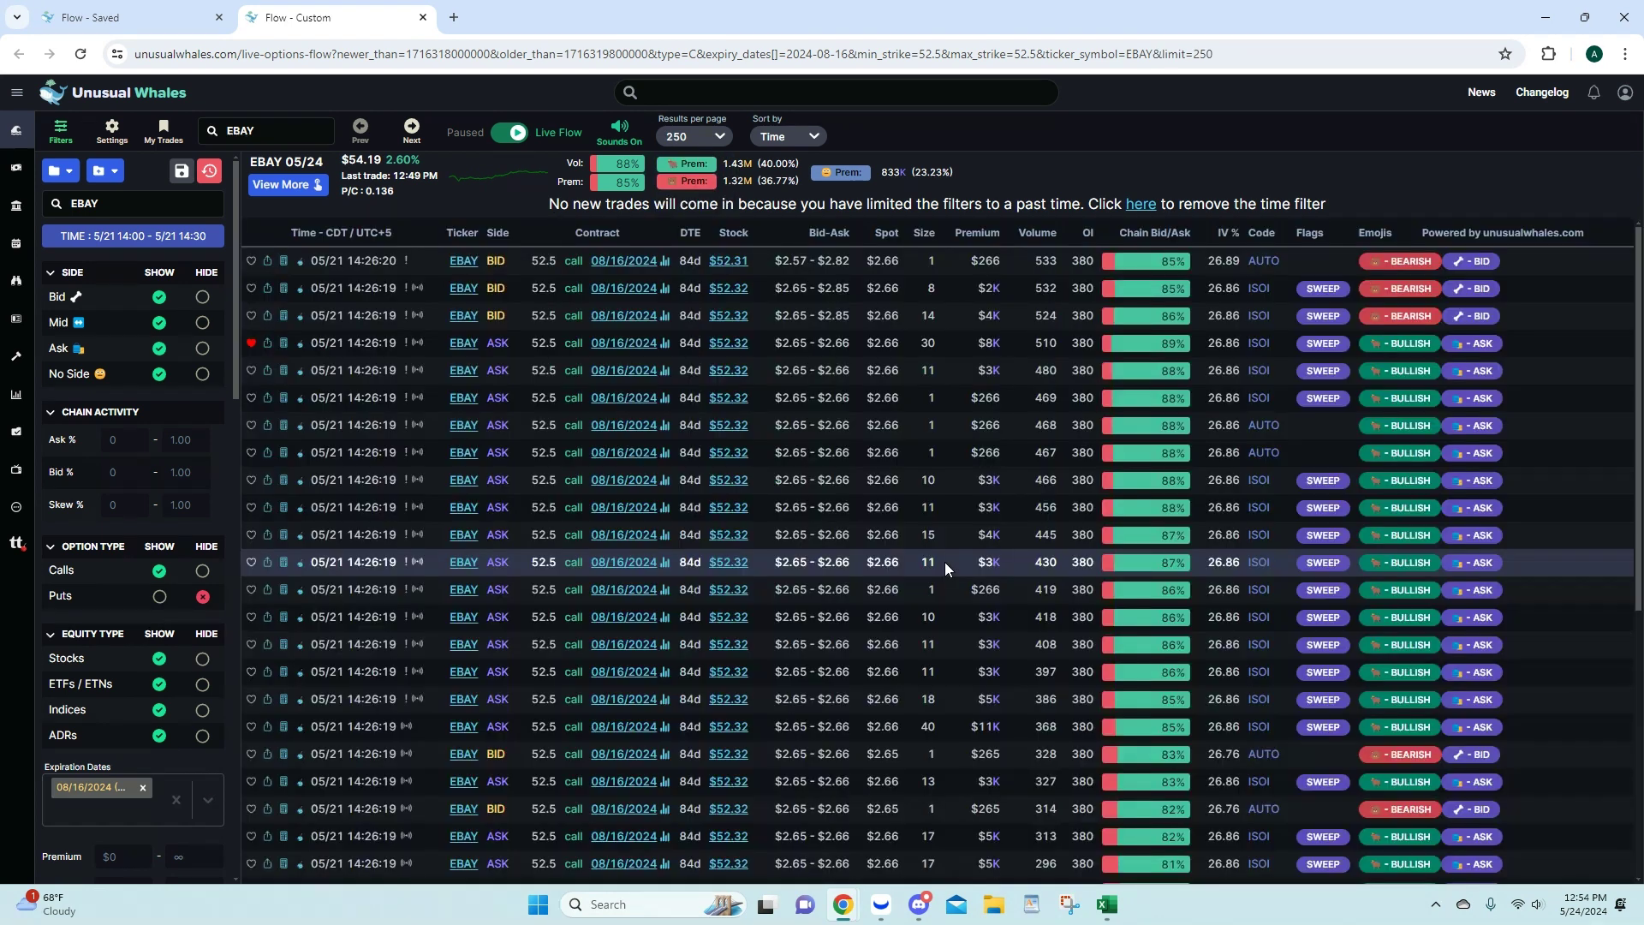
scroll(944, 562, "down", 5)
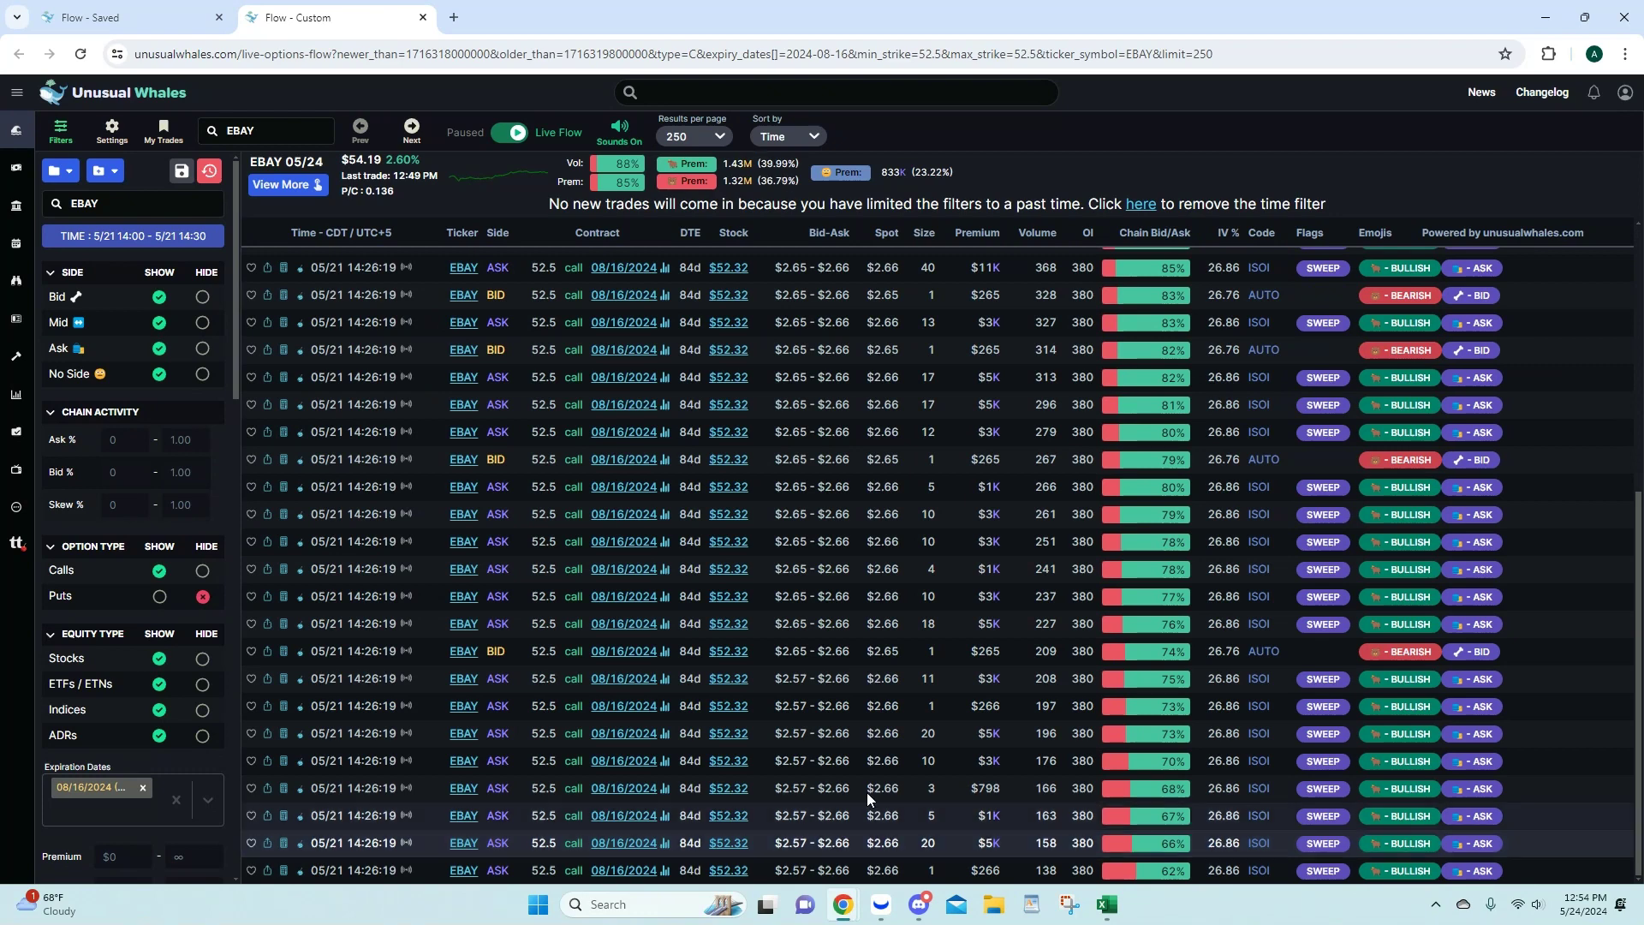
left_click(413, 129)
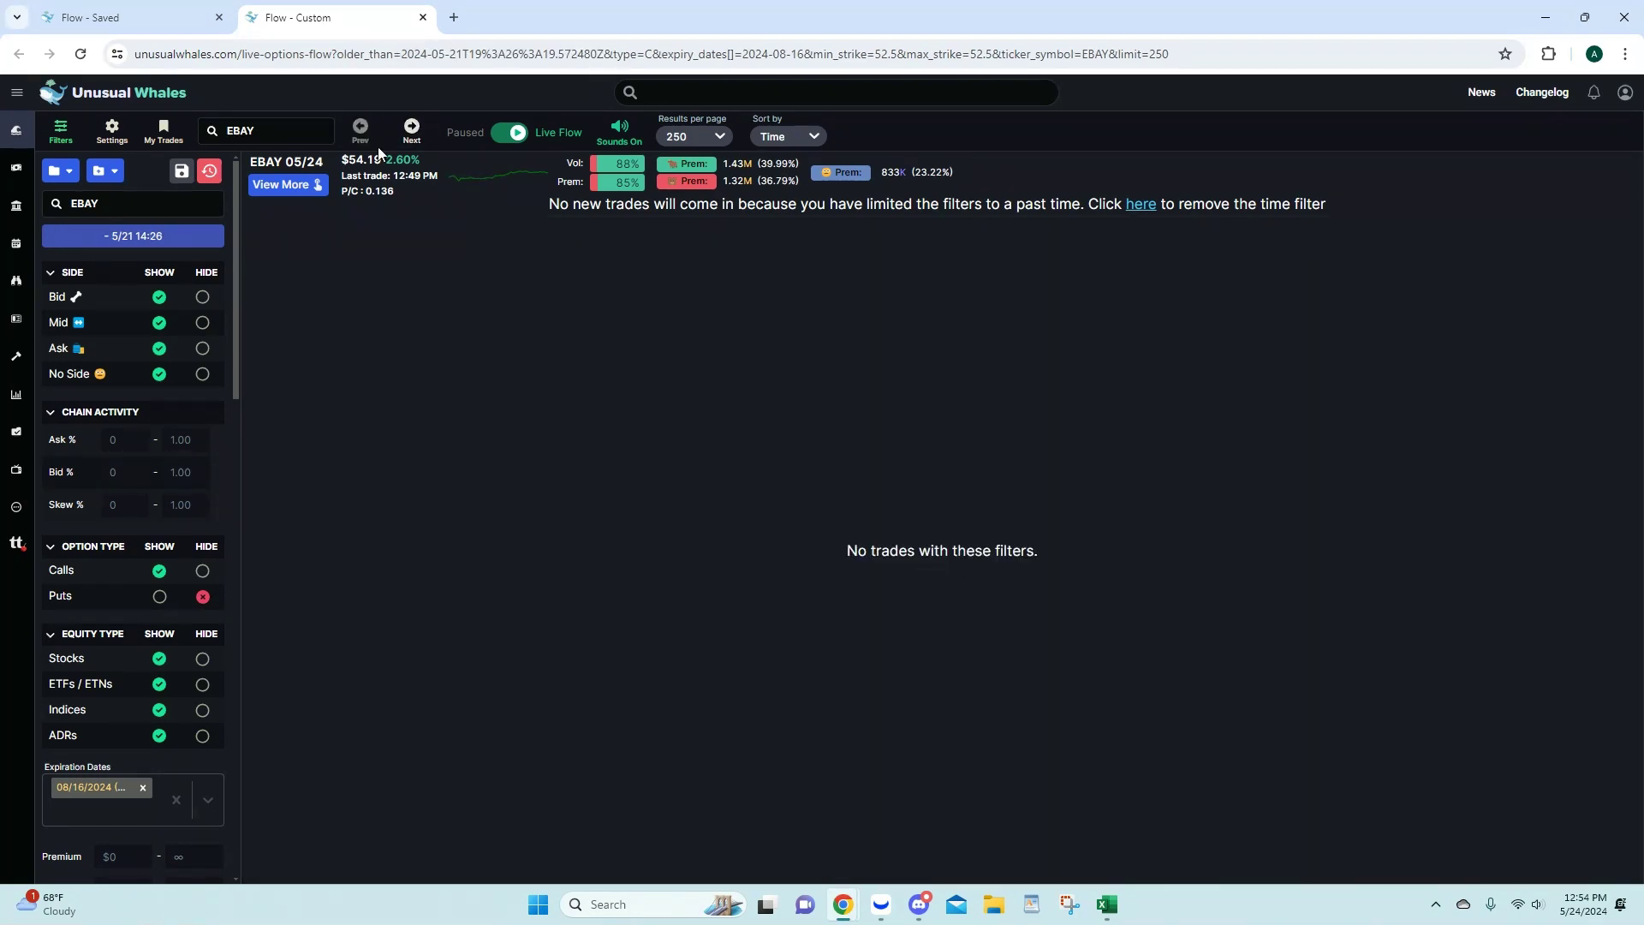
left_click(423, 17)
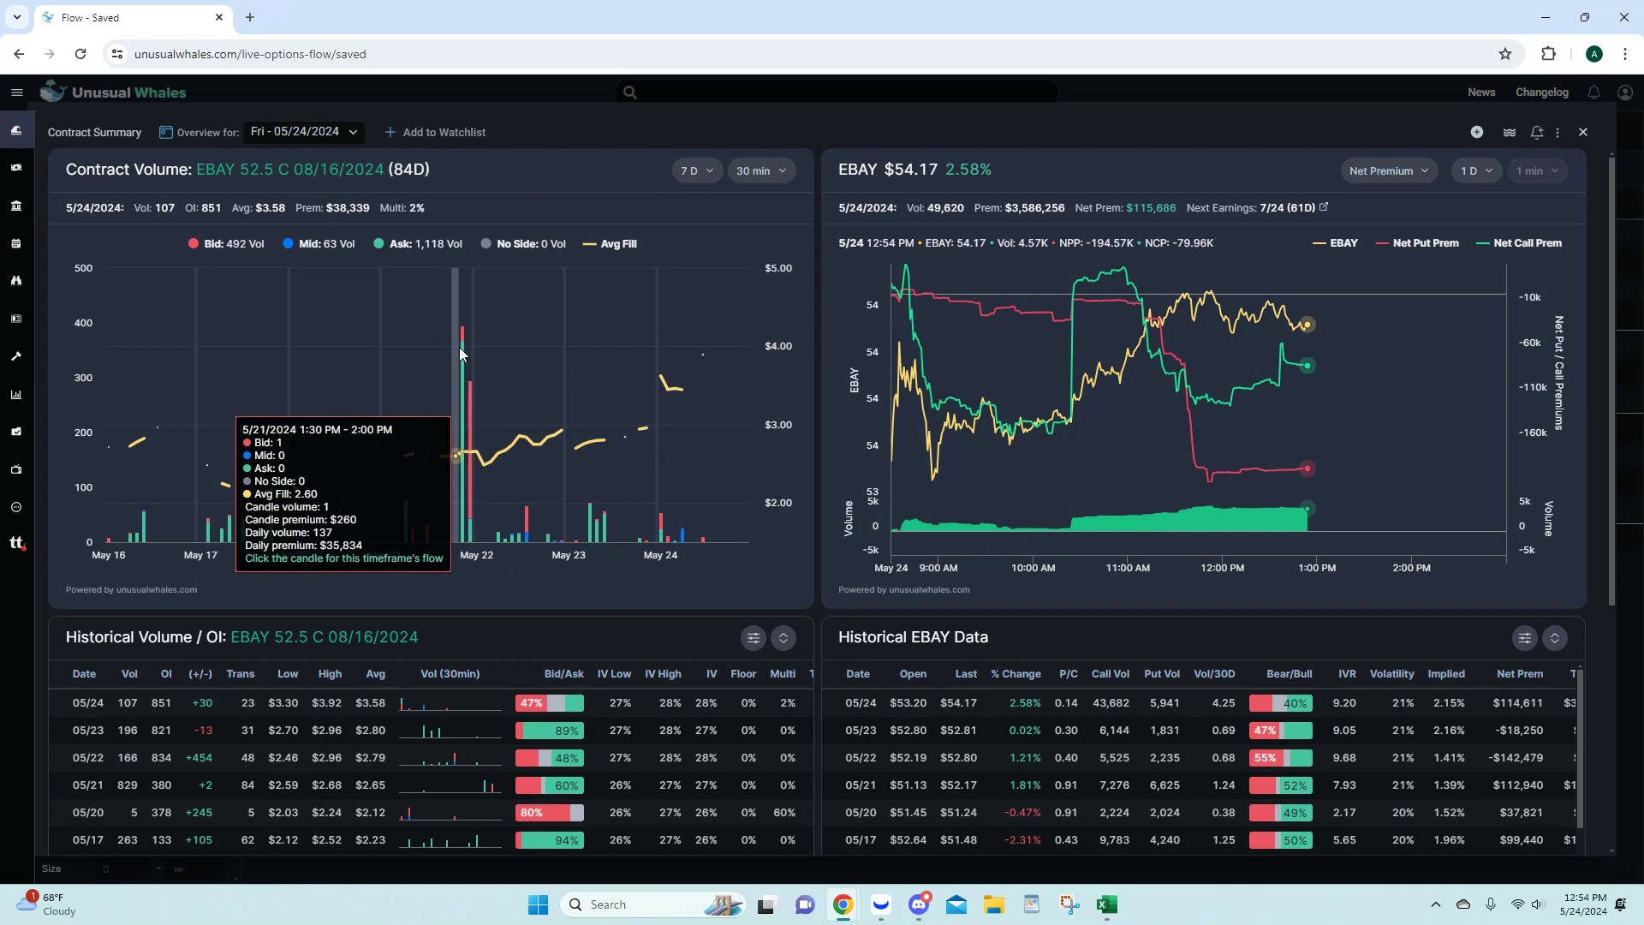
Step: Set the EBAY volume chart to 1 day with overview date Tue 05/21/2024
left_click(697, 170)
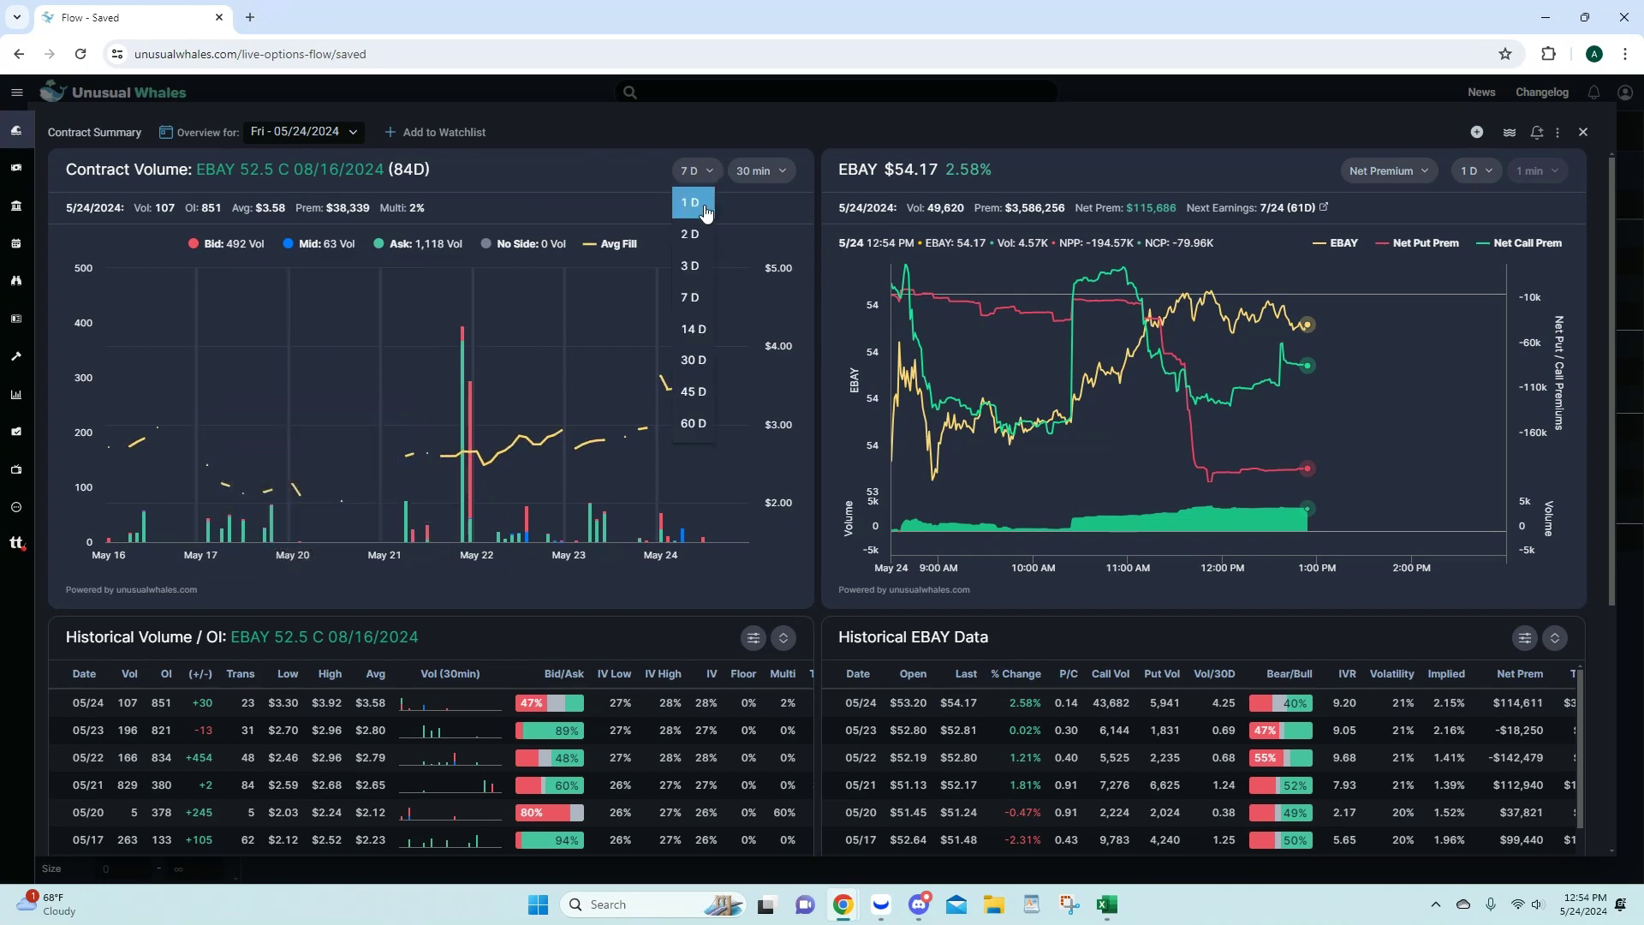
left_click(695, 190)
left_click(343, 132)
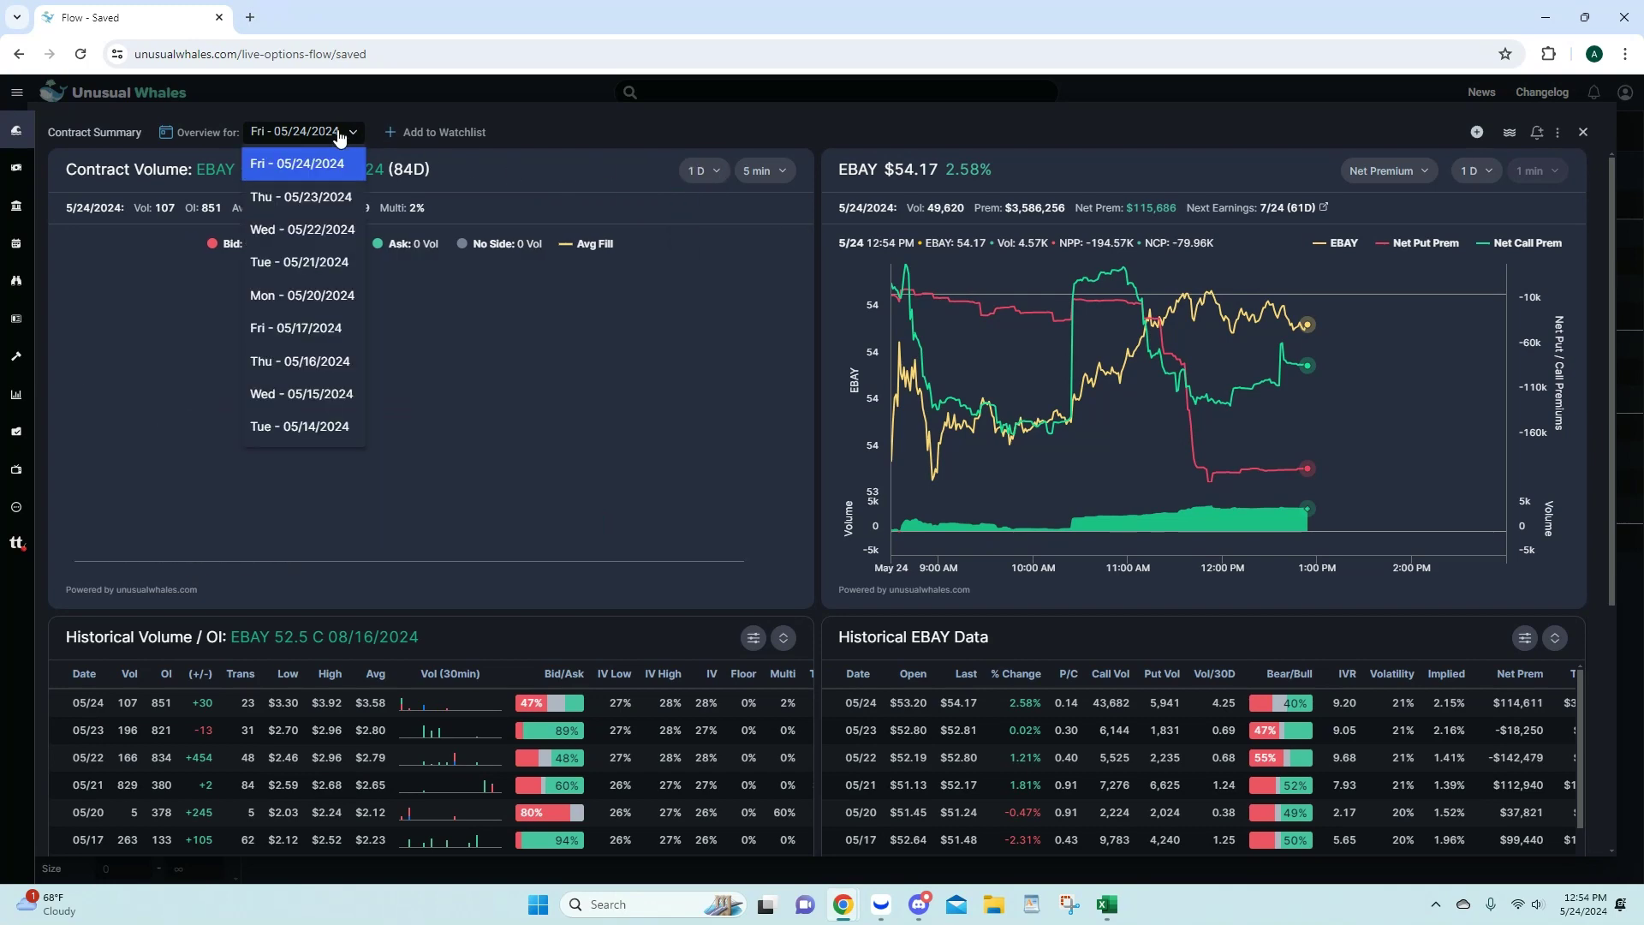
left_click(310, 262)
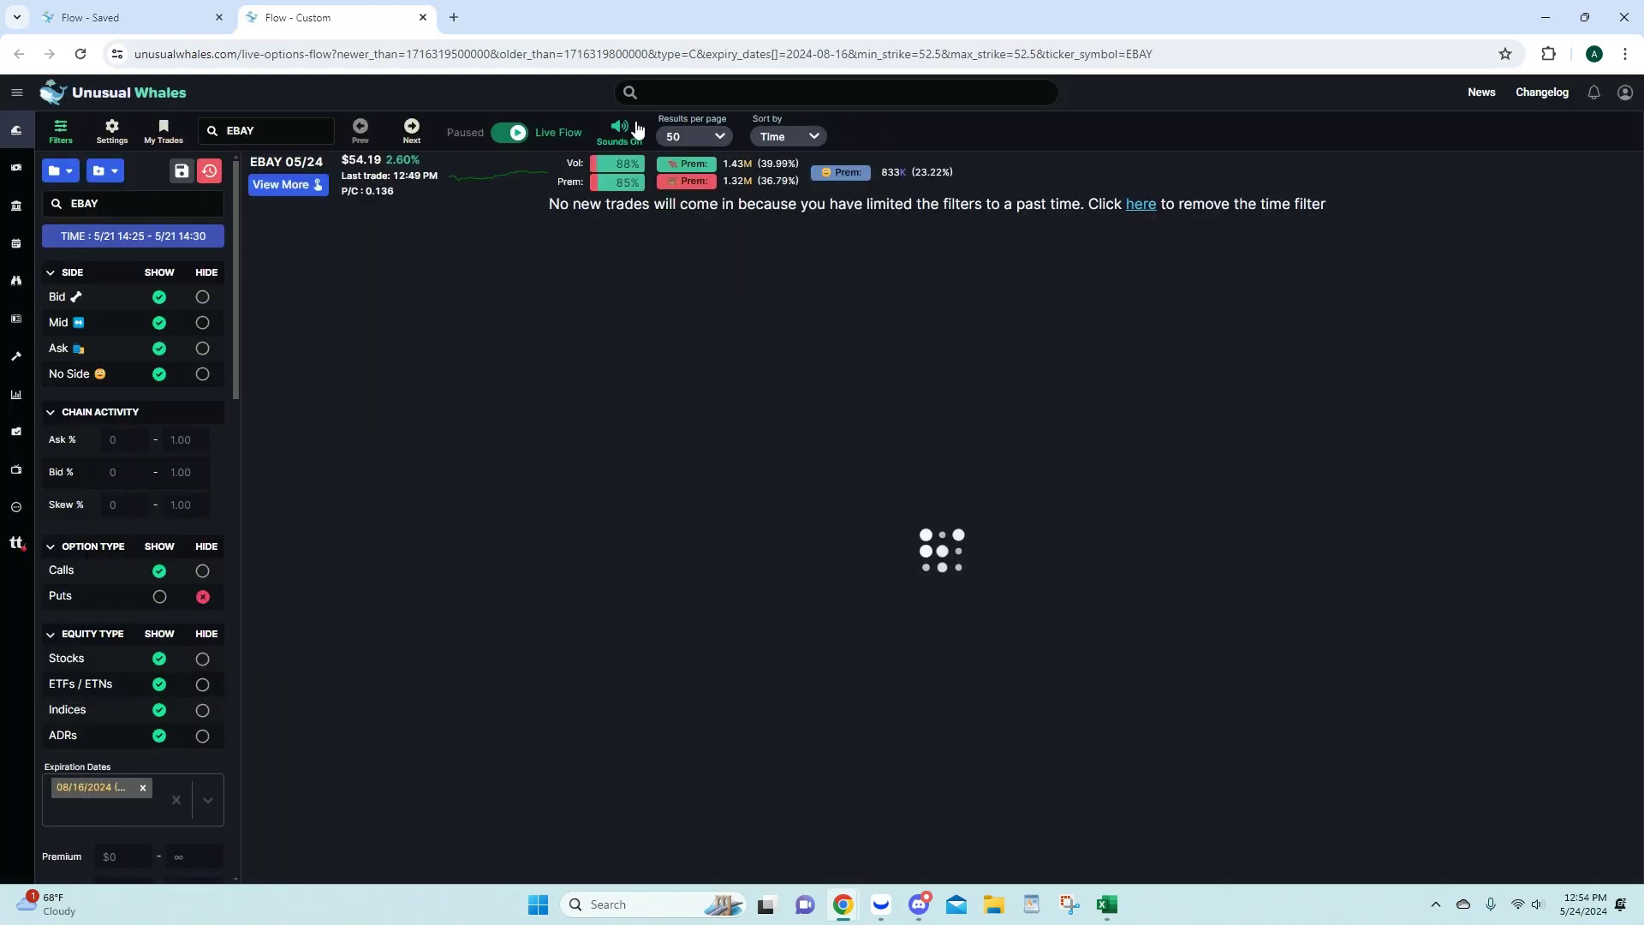
Step: List the candle's 14:25–14:30 trades at 250 results per page, then close that flow tab
left_click(694, 136)
left_click(685, 272)
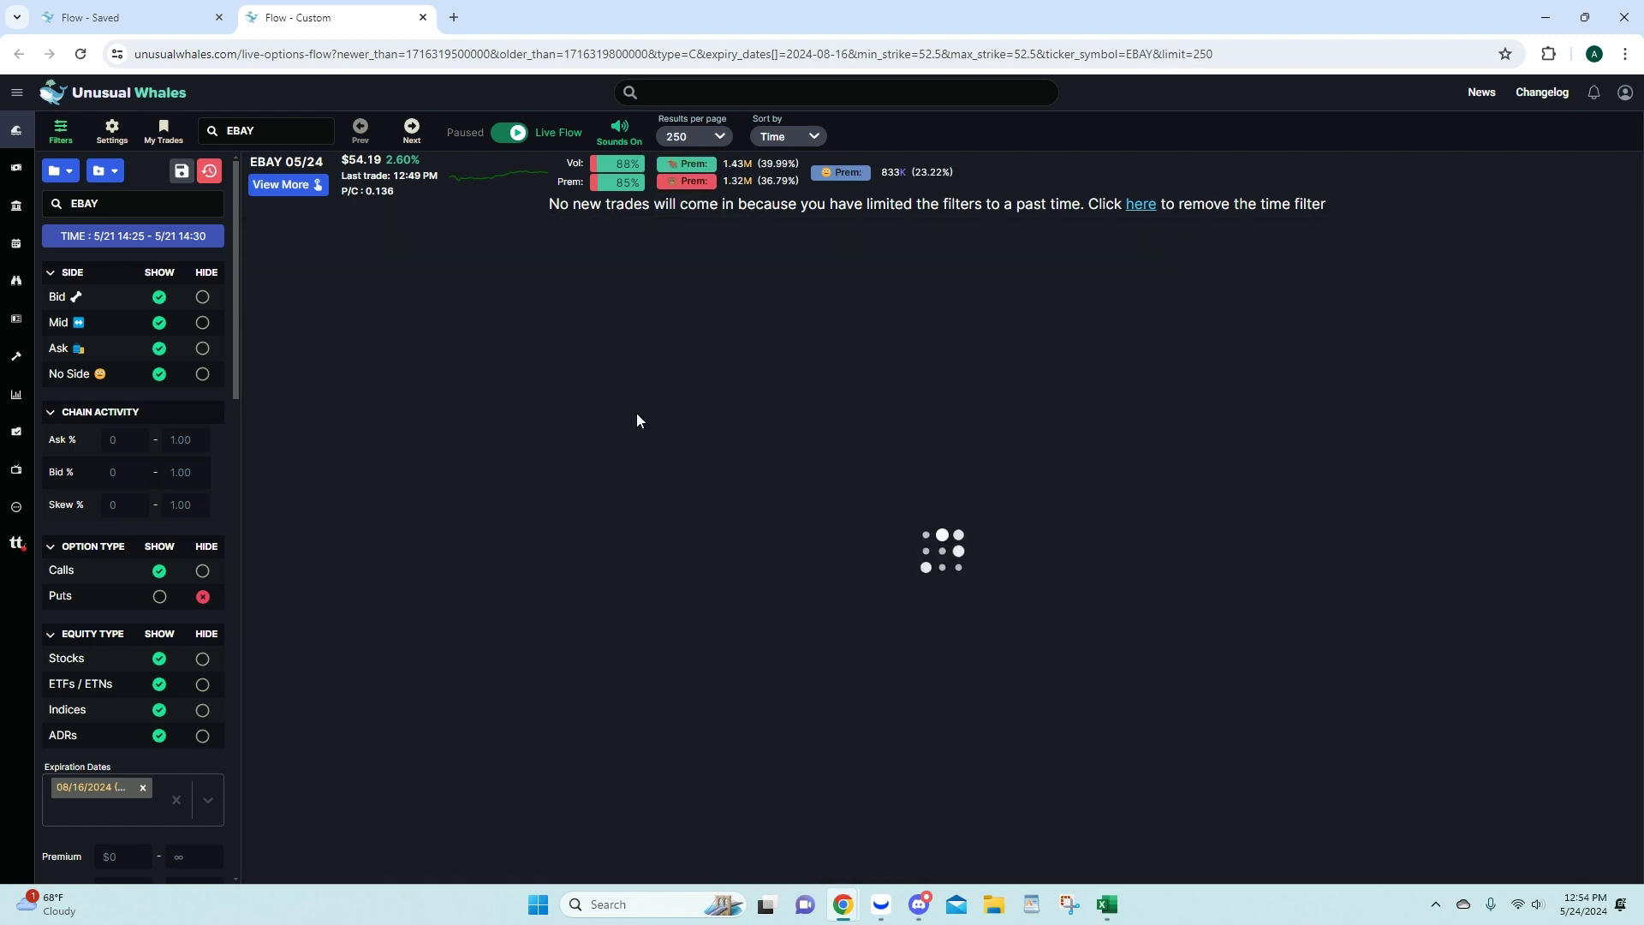
scroll(597, 487, "down", 5)
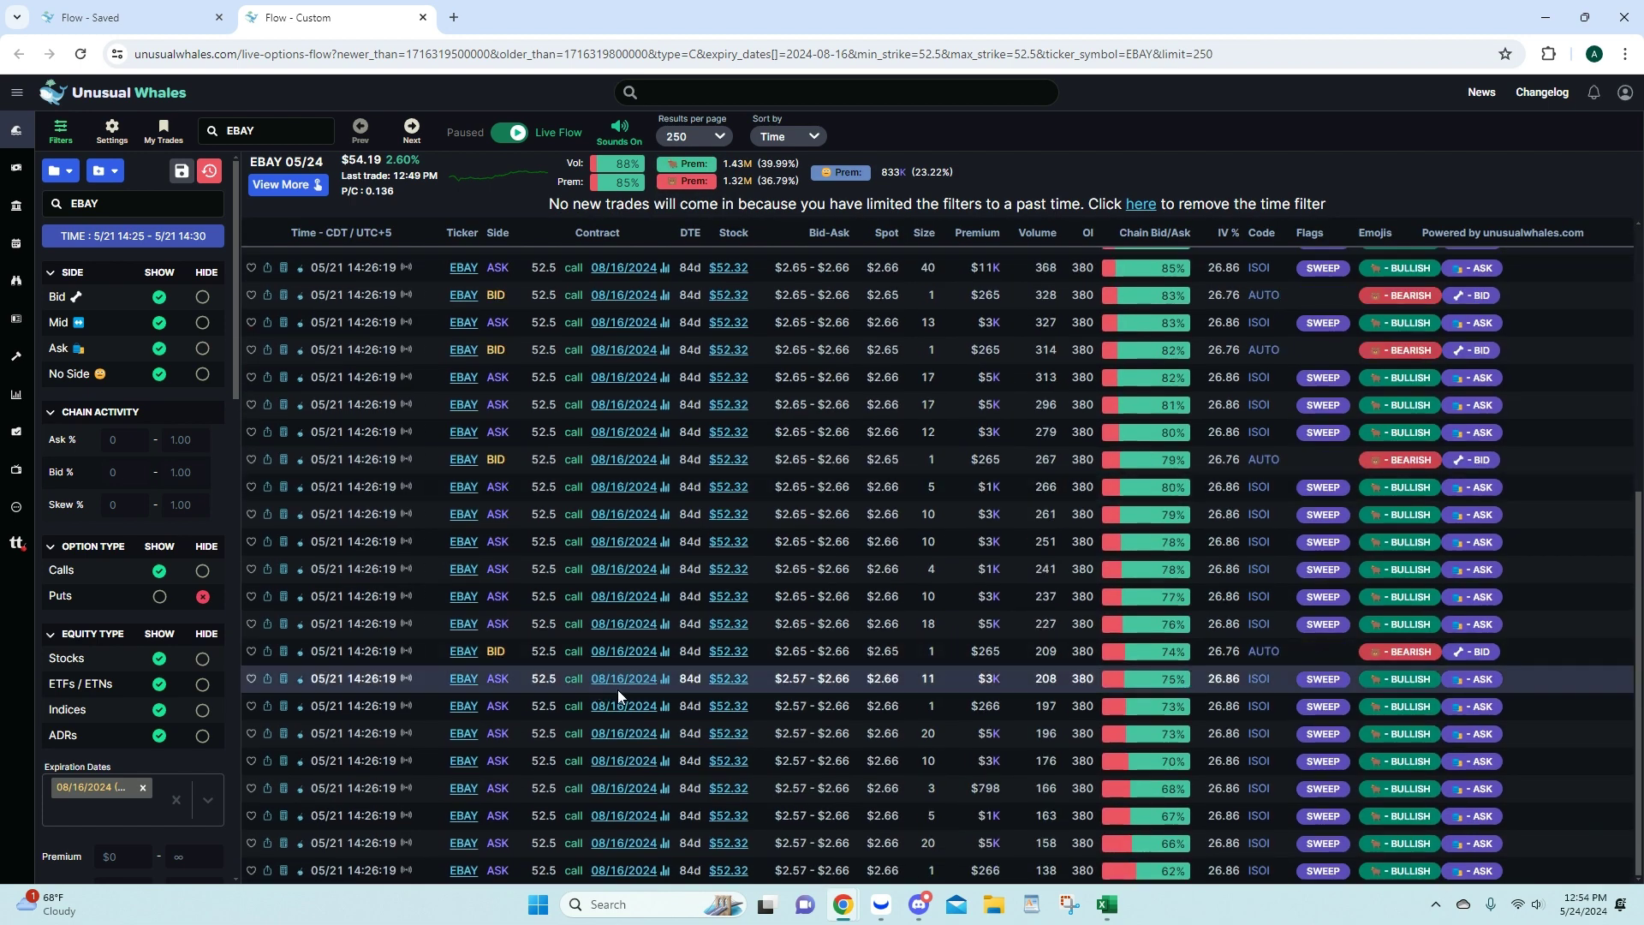
scroll(1222, 866, "up", 1)
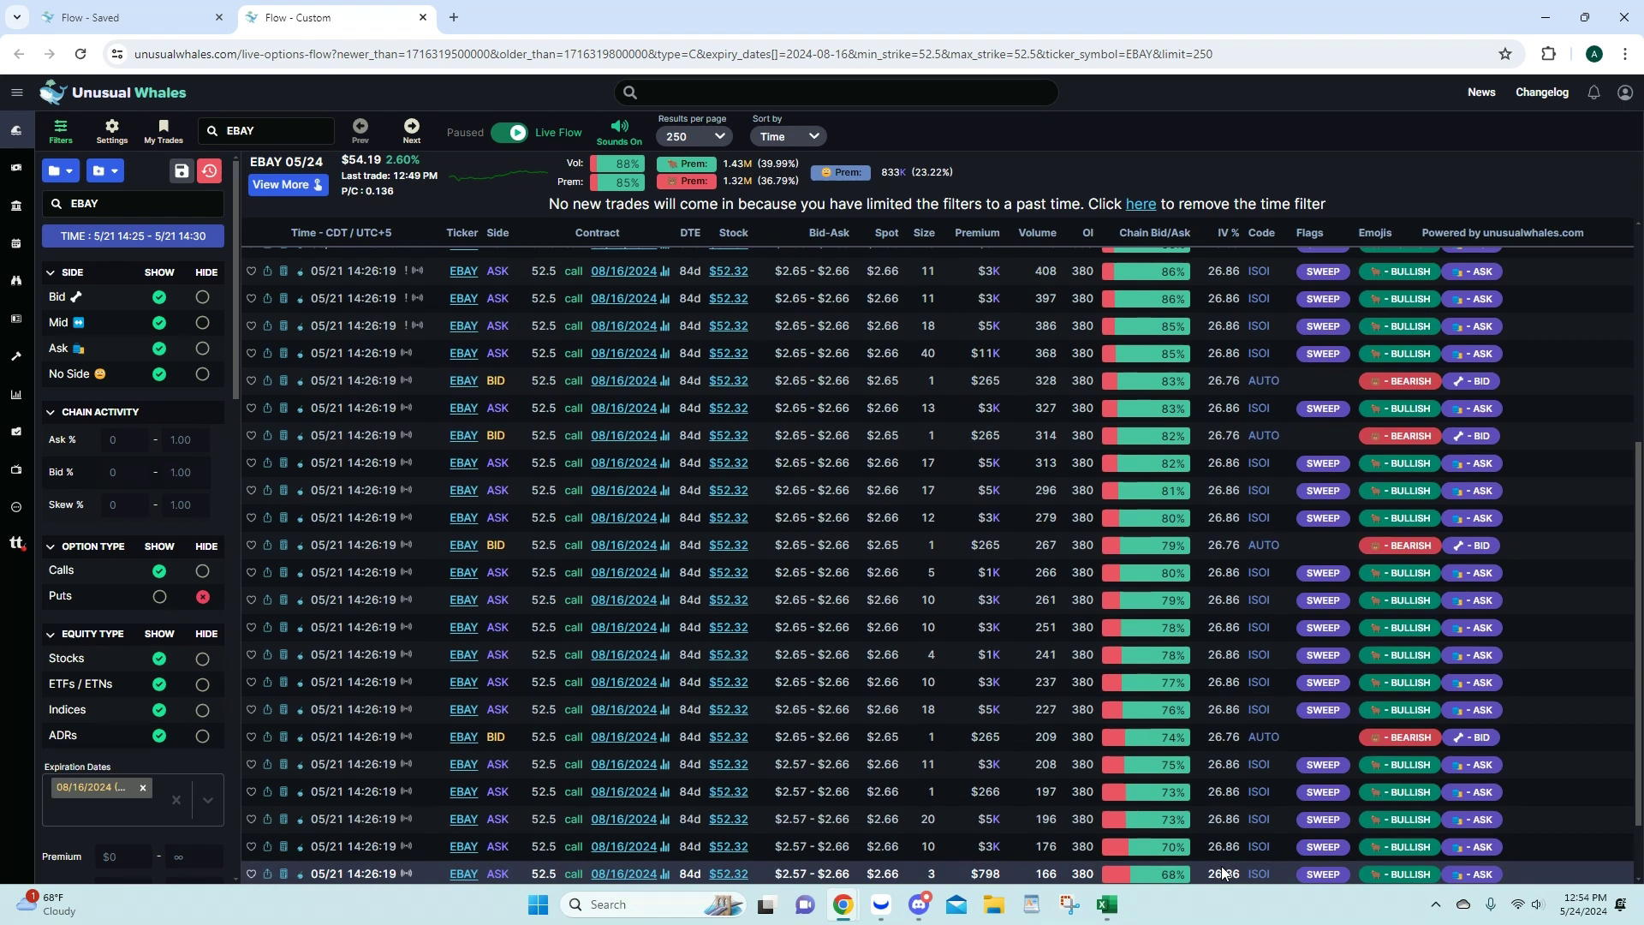
scroll(1264, 799, "down", 1)
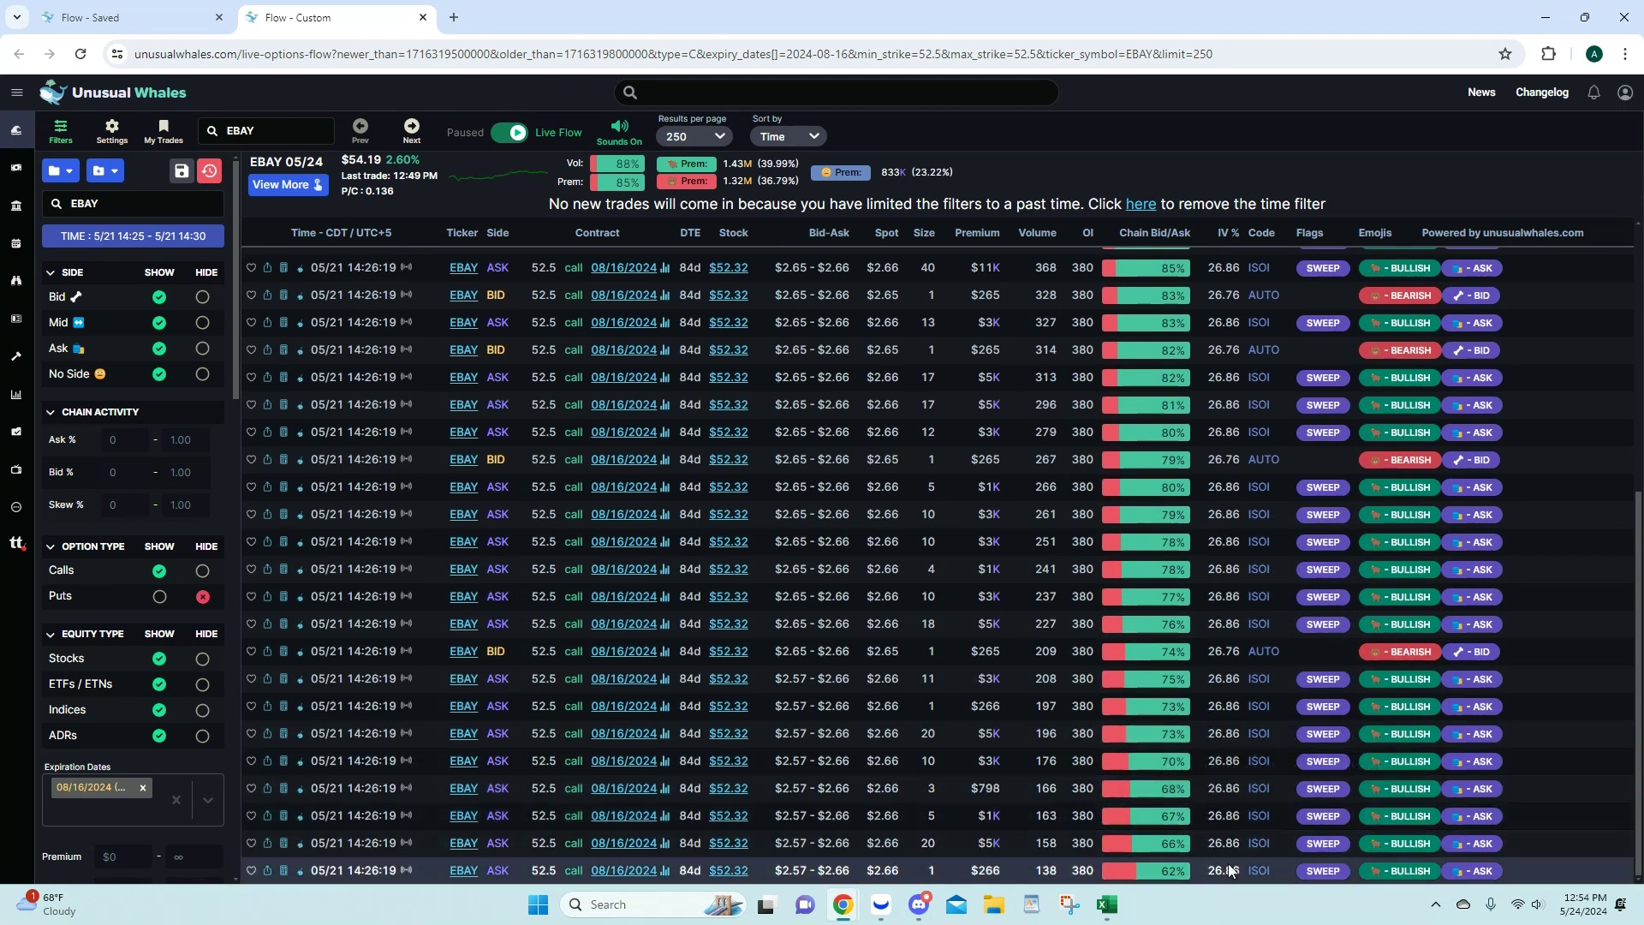
scroll(1223, 614, "up", 2)
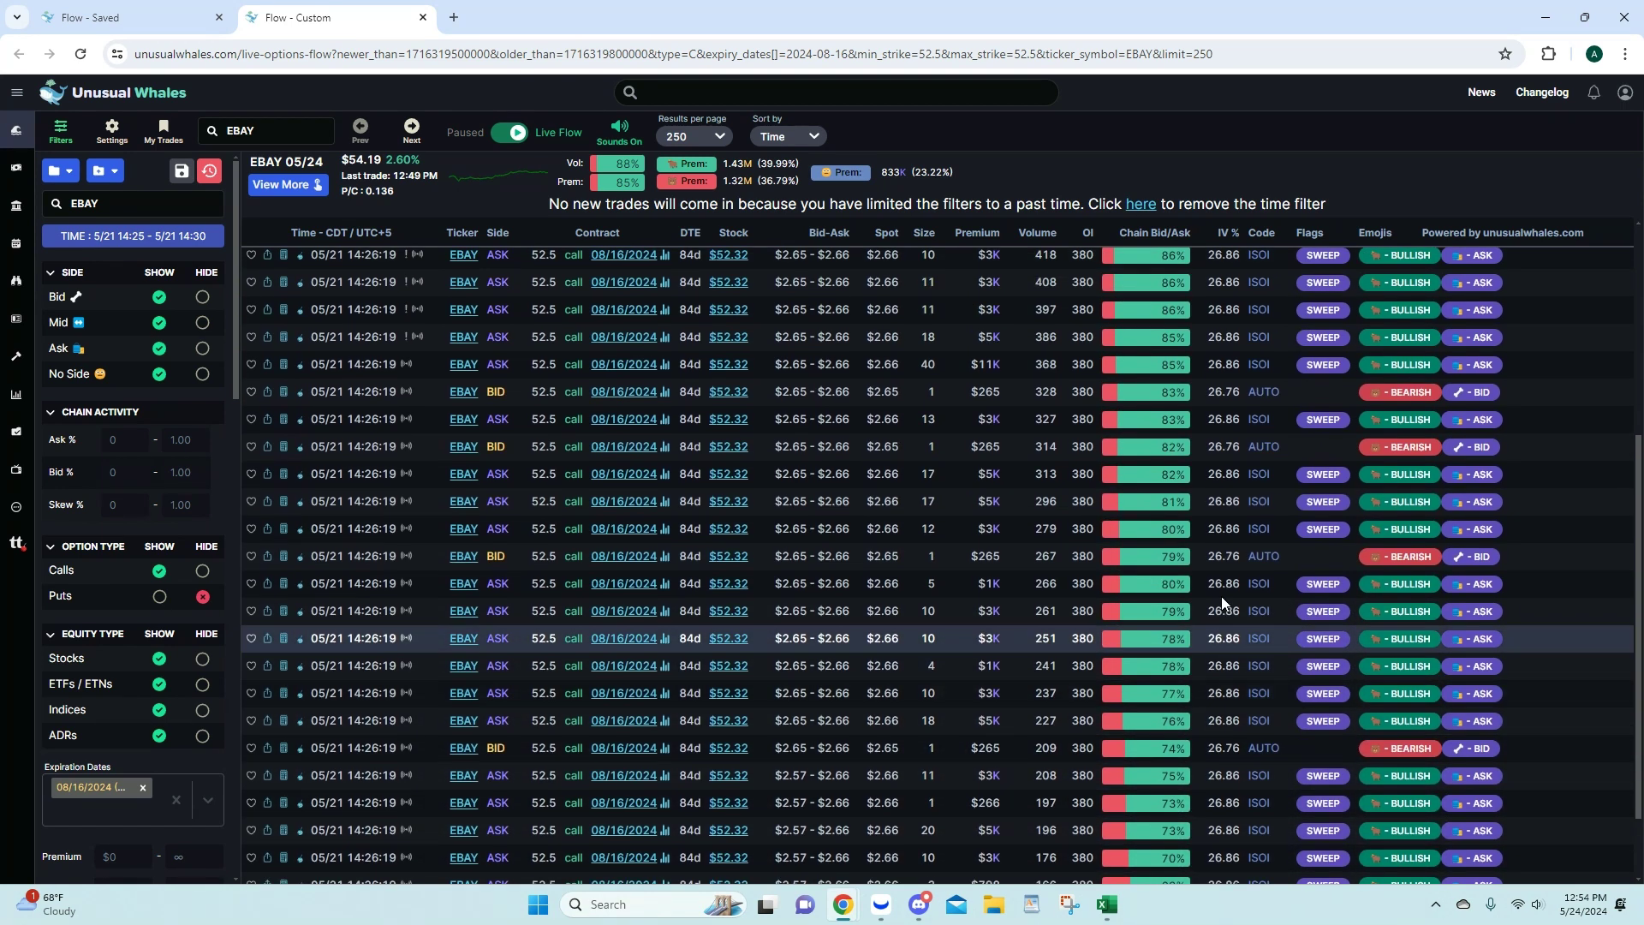
scroll(1238, 583, "up", 4)
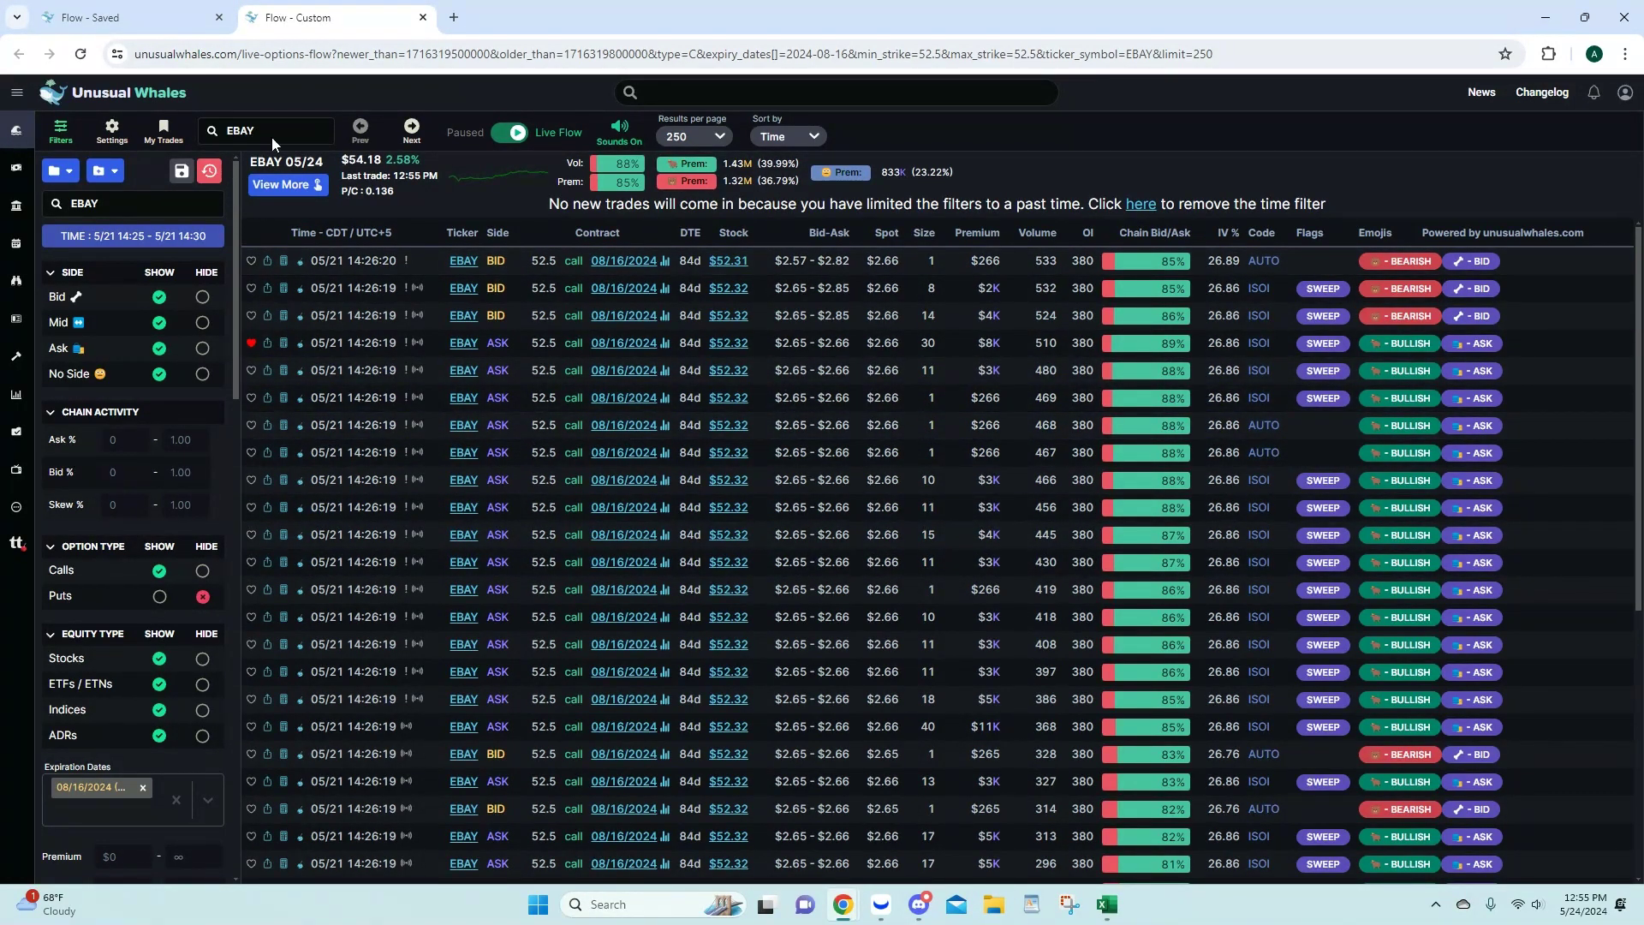
left_click(423, 17)
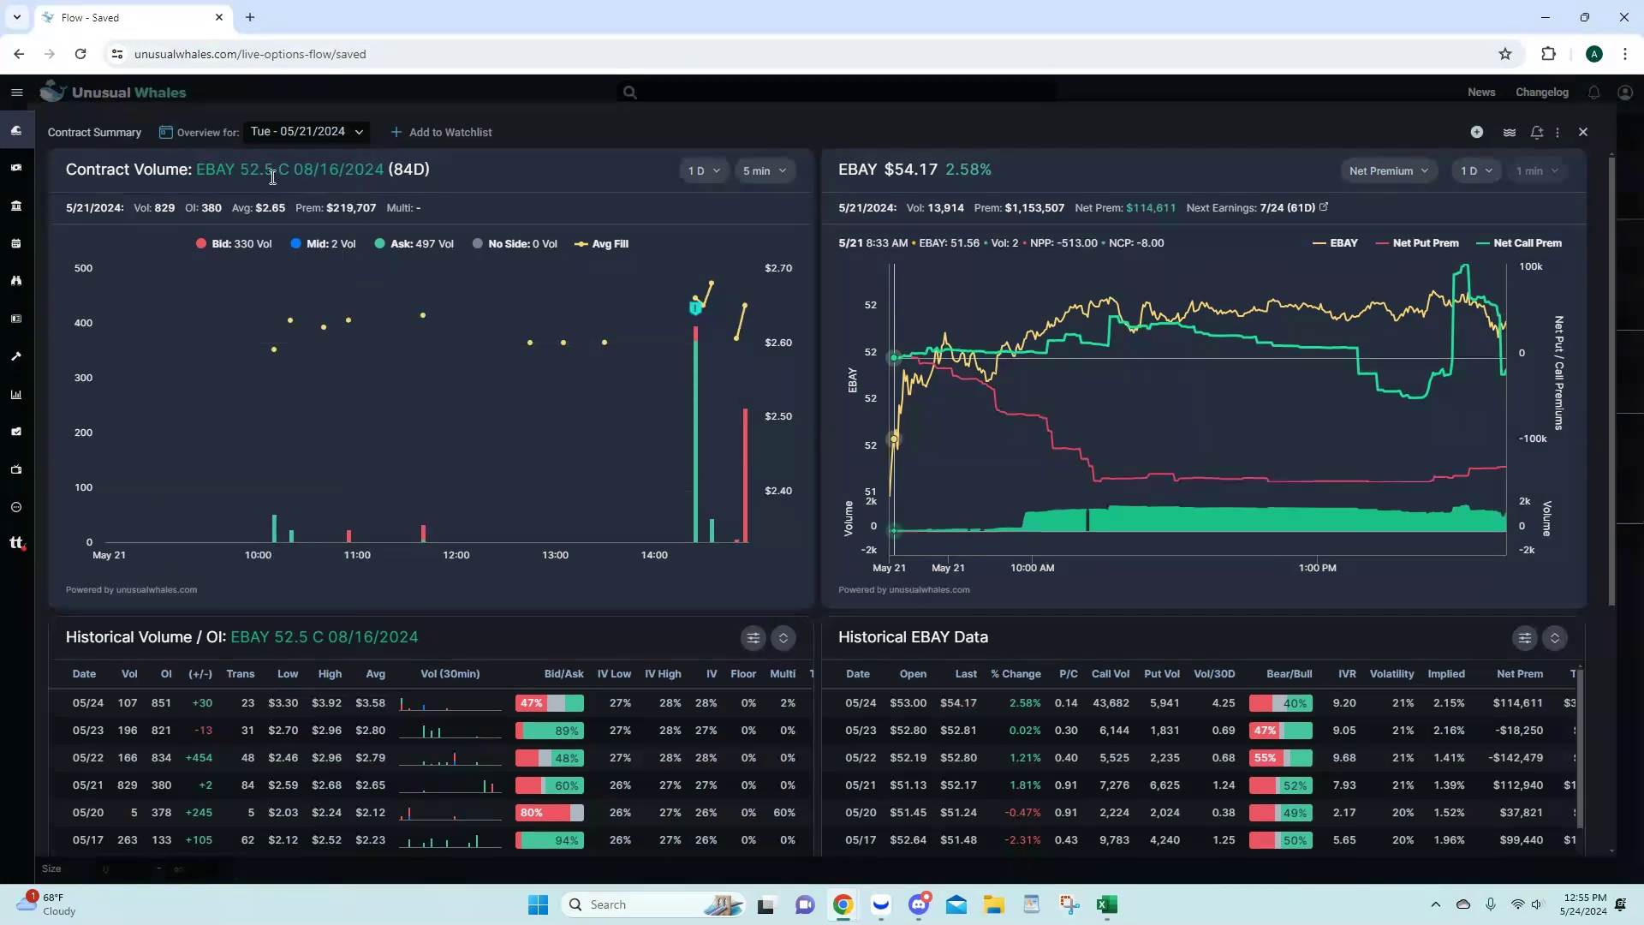
mouse_move(697, 417)
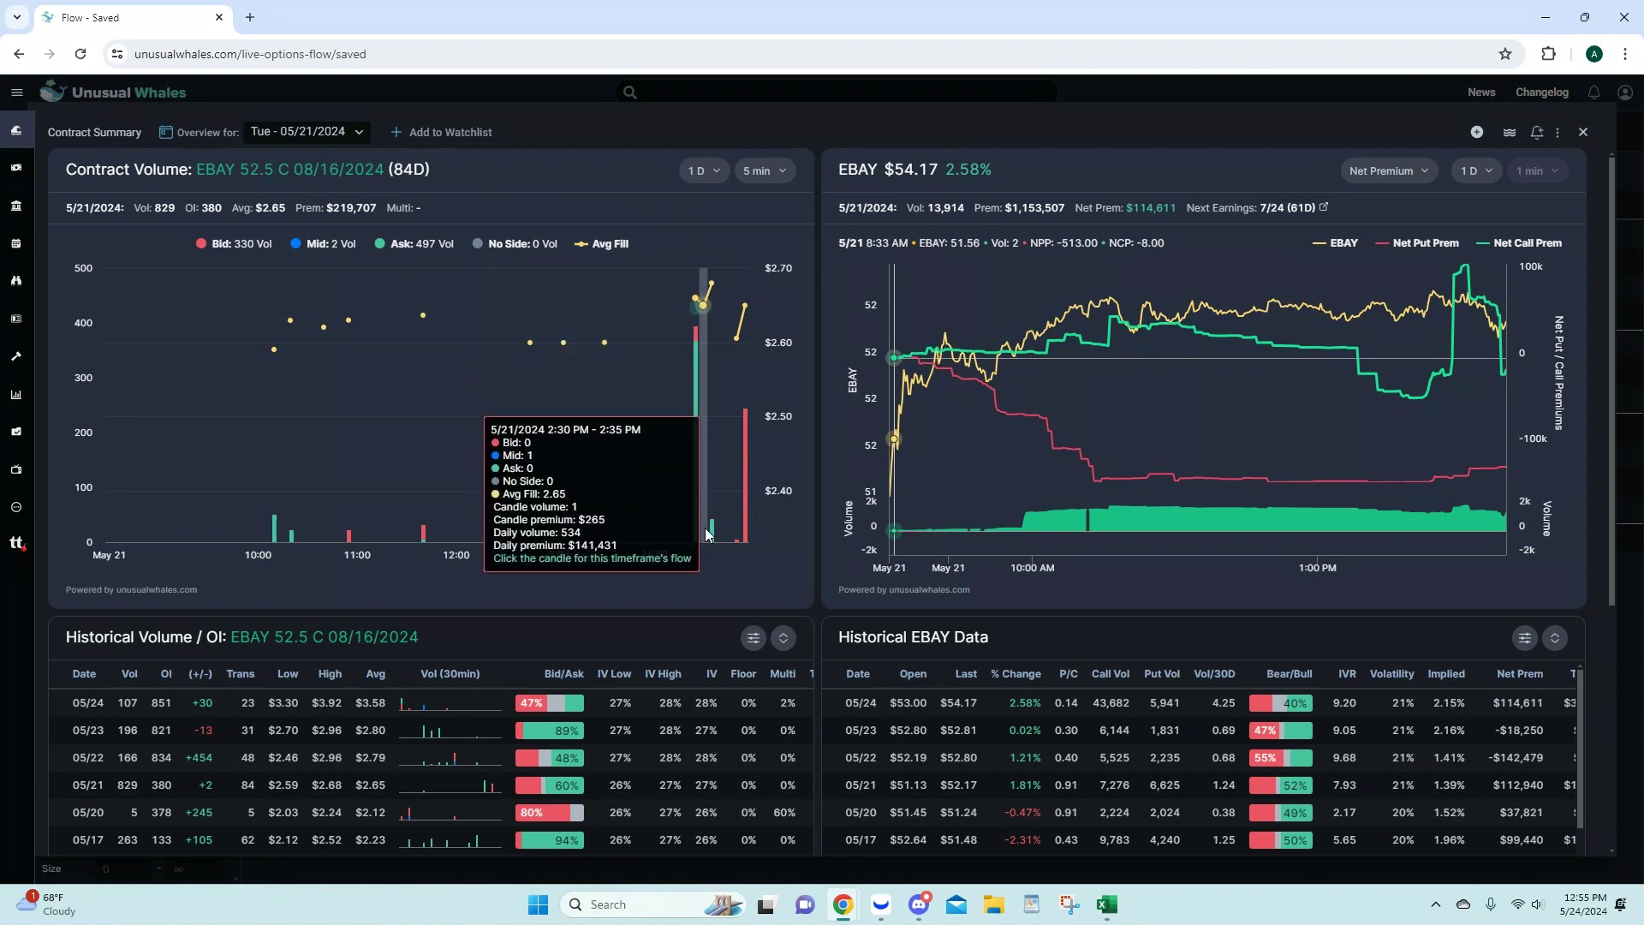
mouse_move(750, 442)
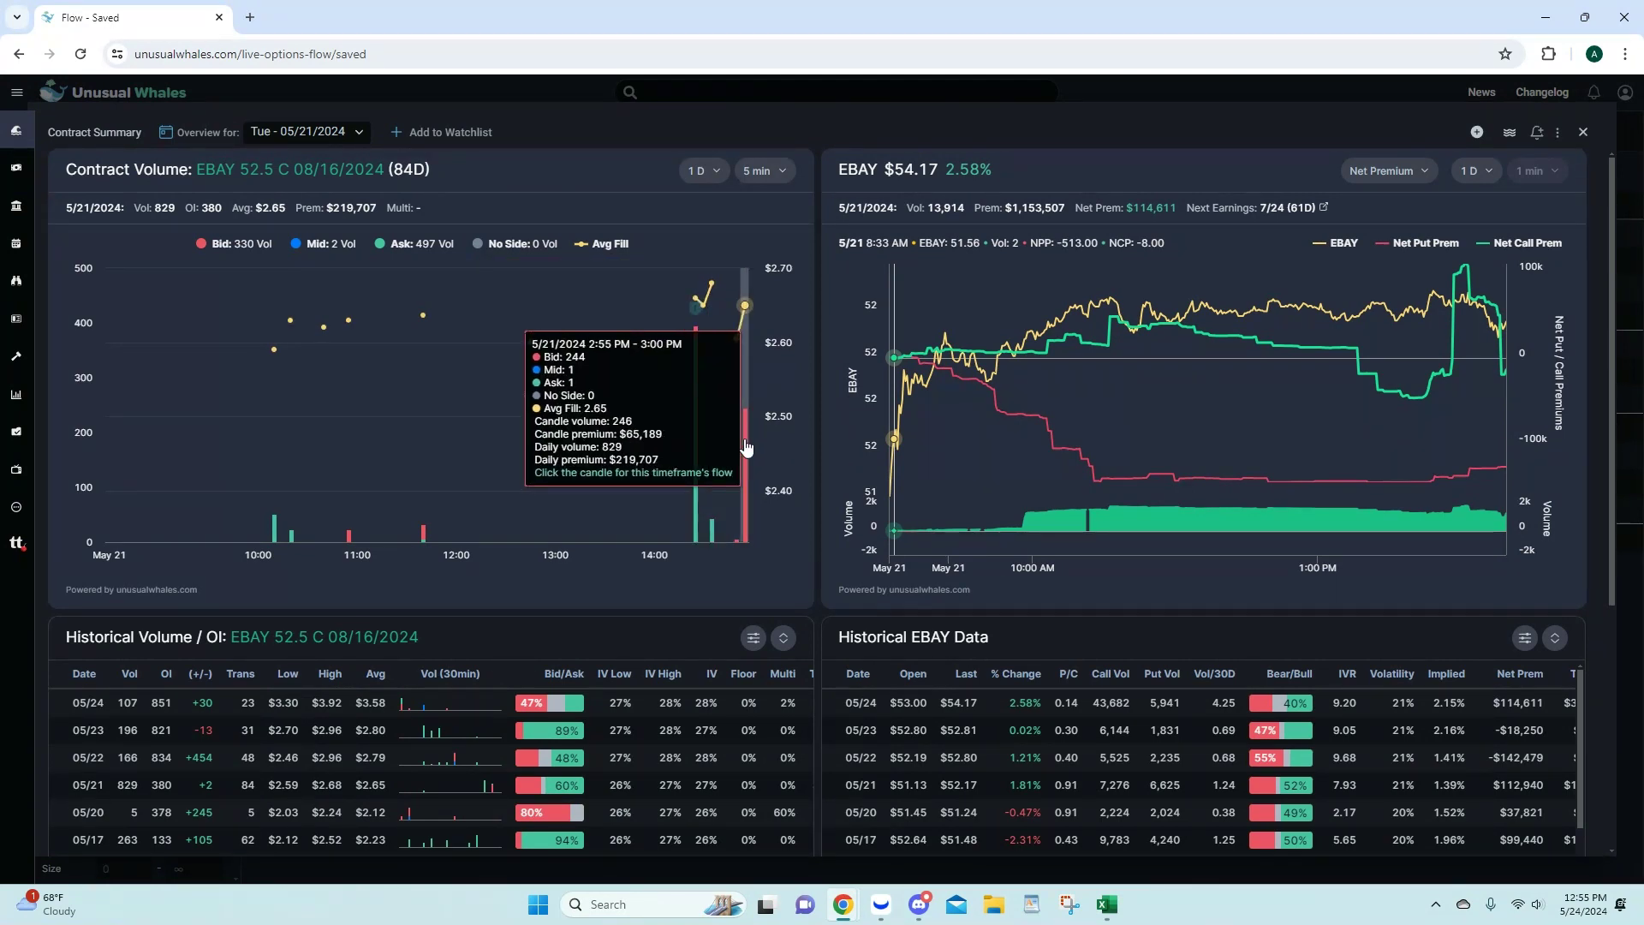
left_click(1581, 132)
Step: Open Discord's flow-alerts-ta channel and scroll to the EBAY post
mouse_move(919, 904)
left_click(877, 831)
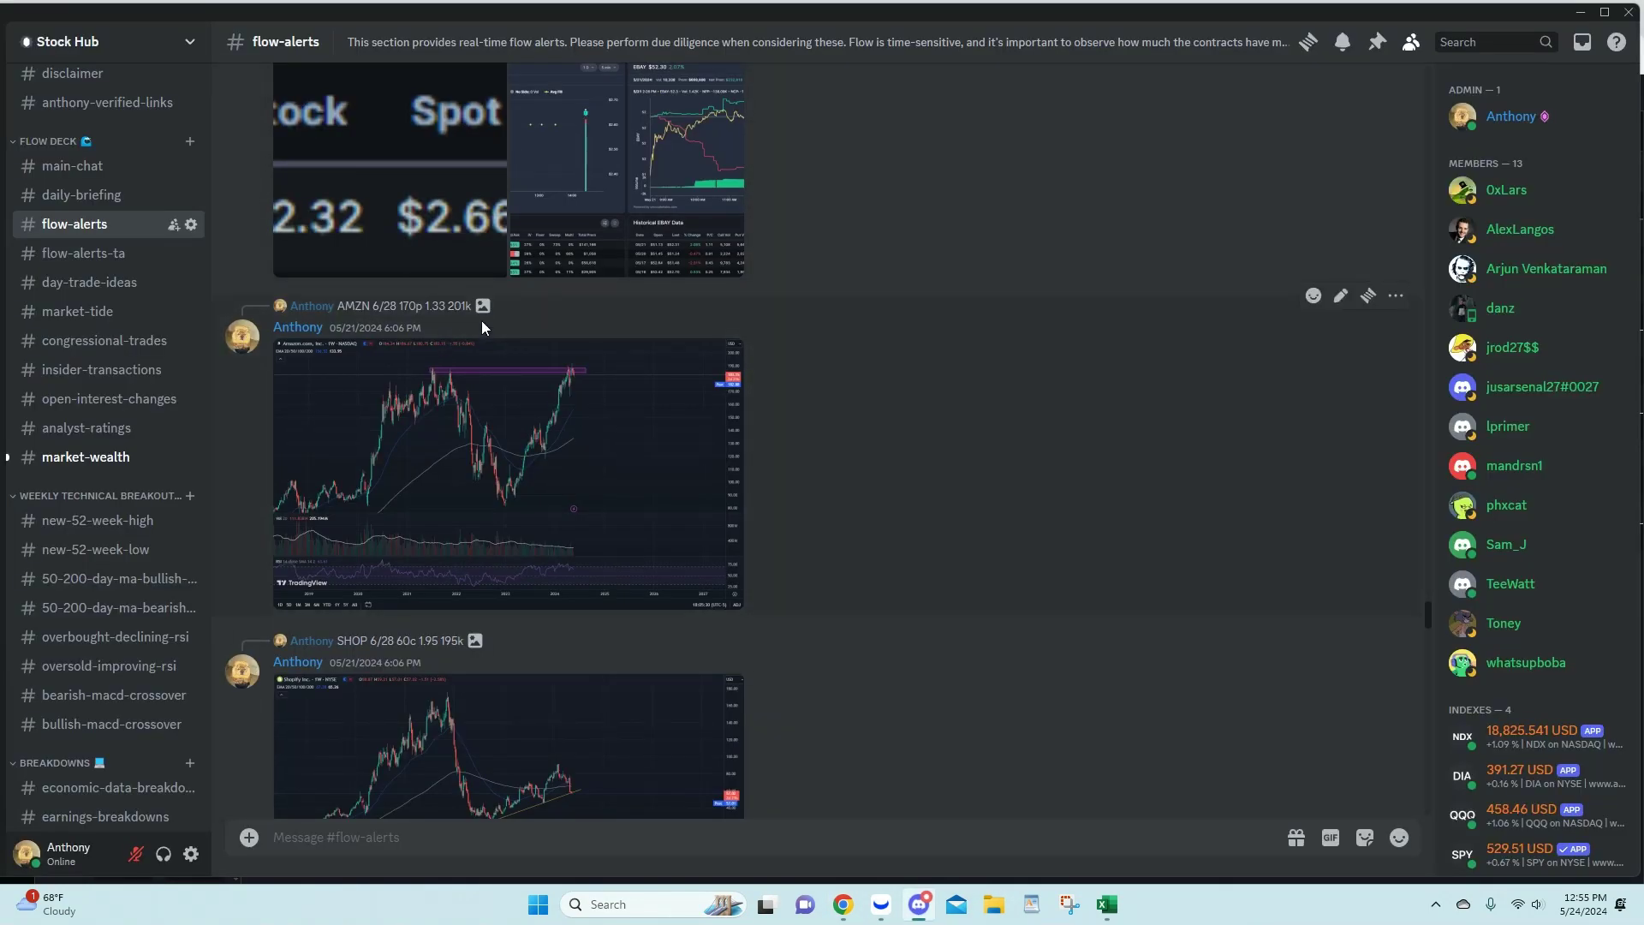
left_click(91, 254)
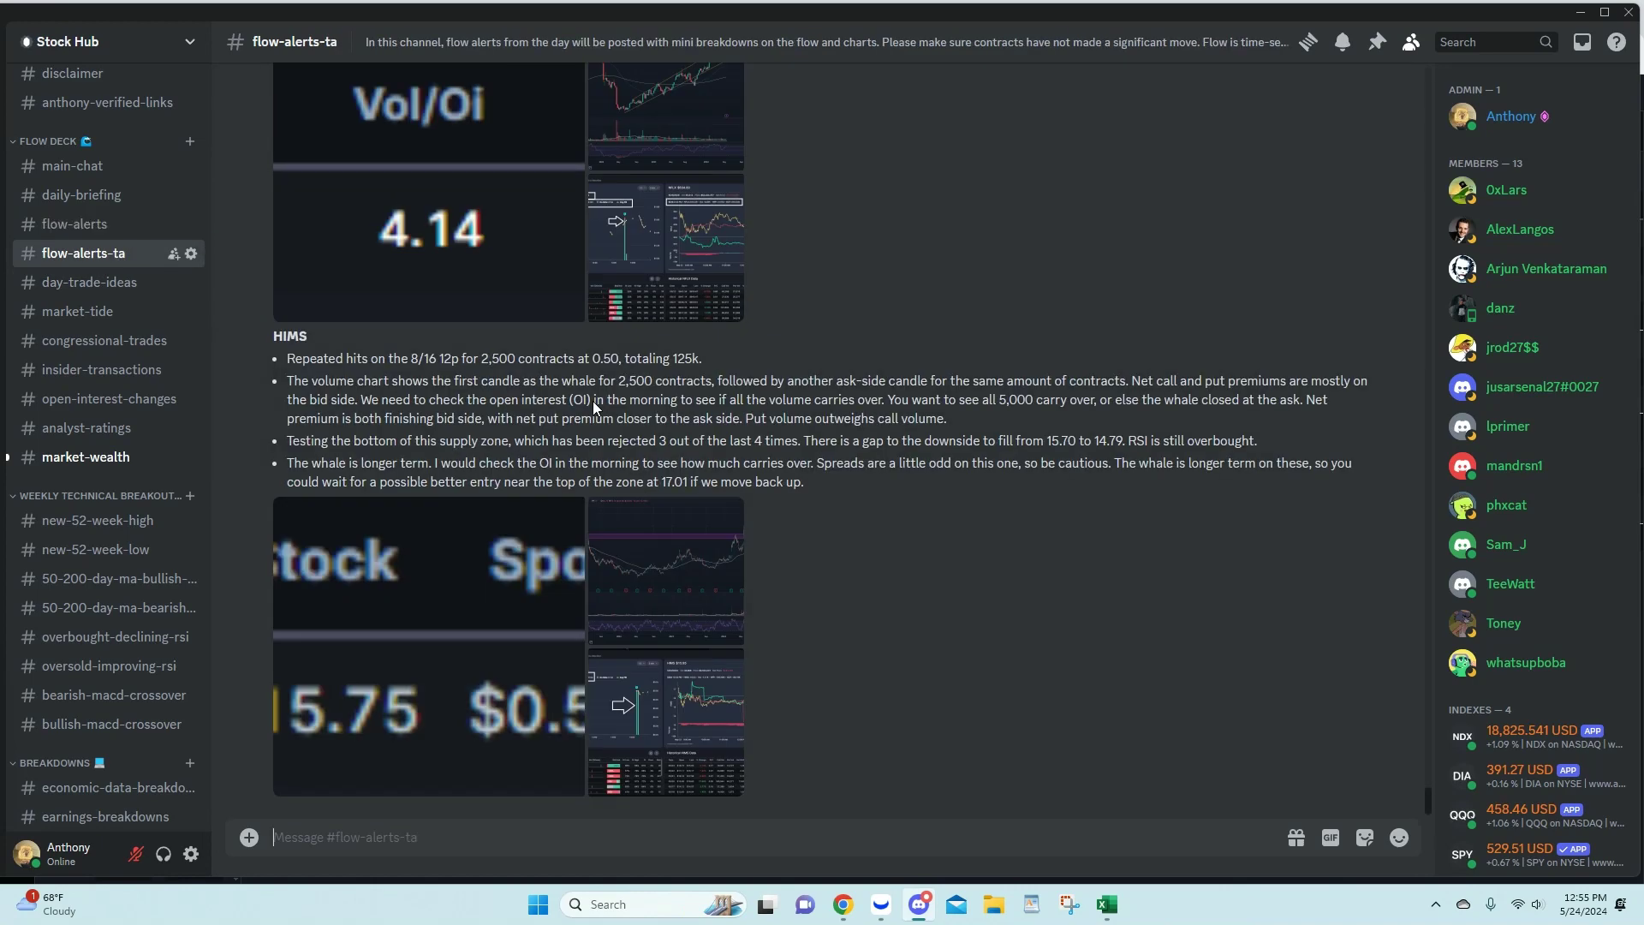
scroll(593, 400, "up", 10)
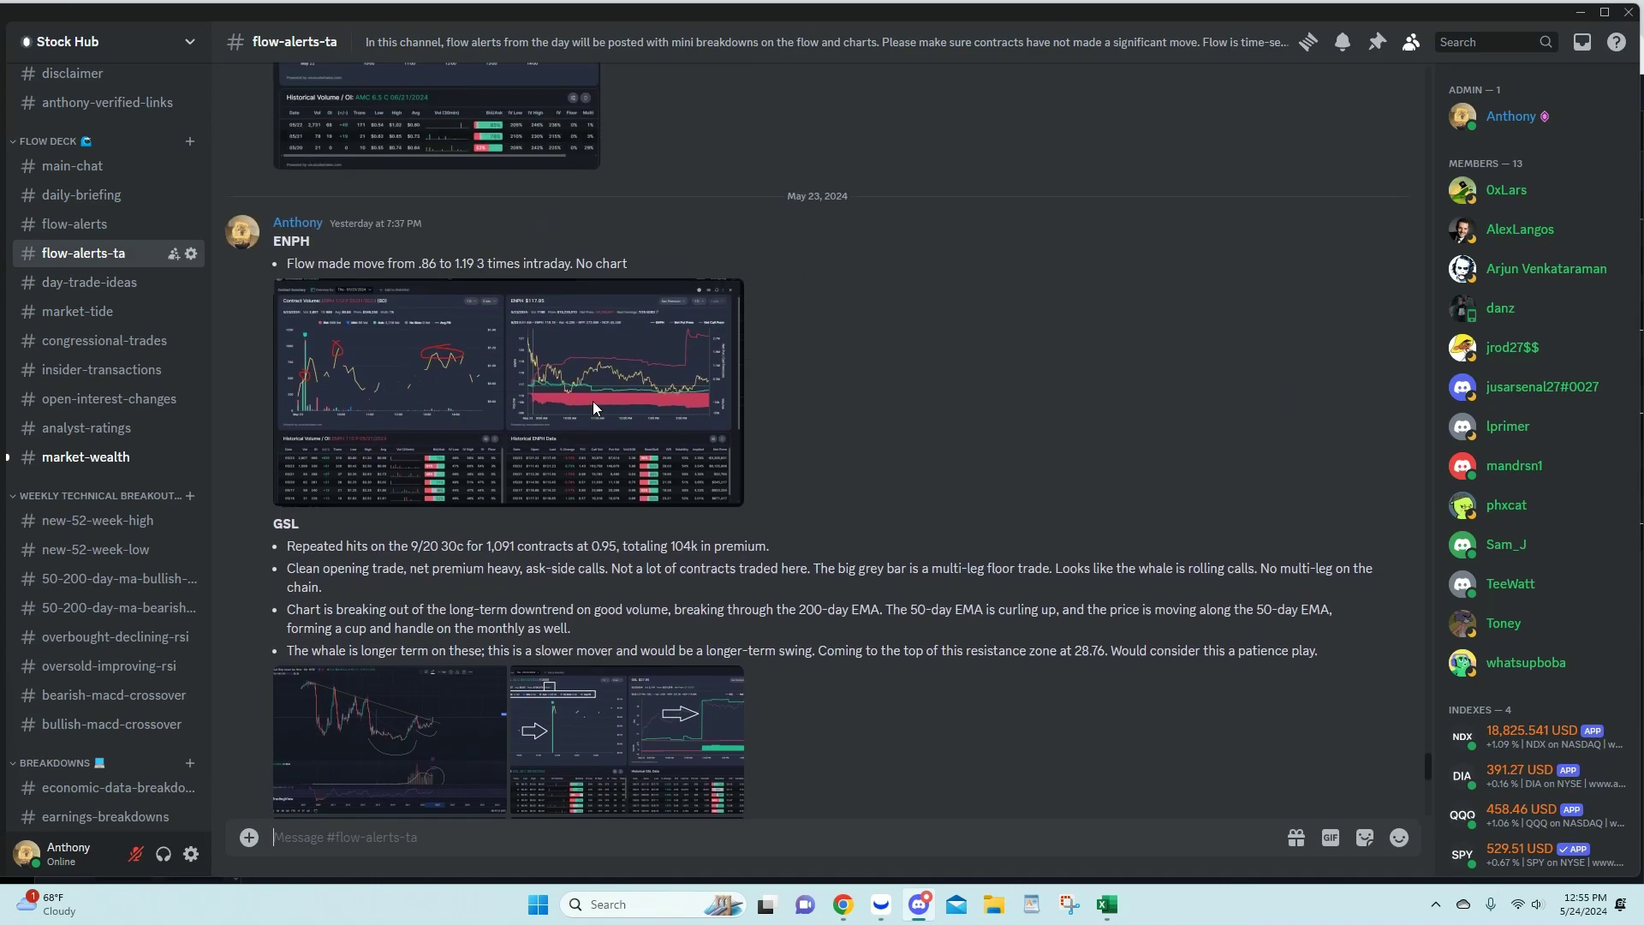
scroll(593, 401, "up", 10)
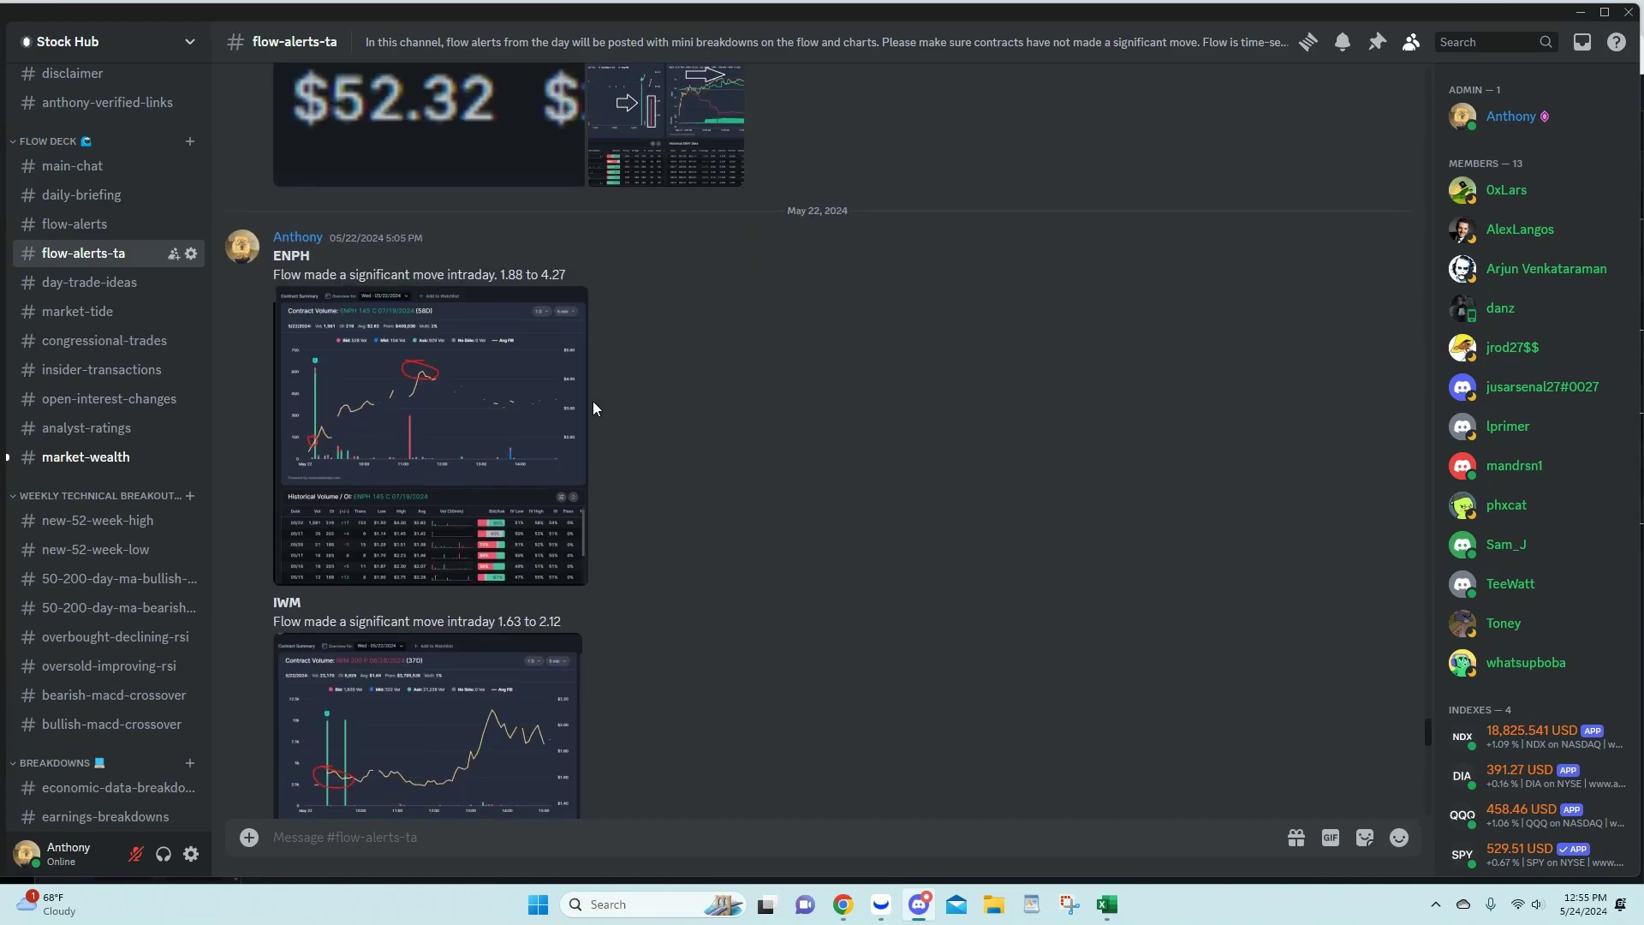
scroll(514, 428, "down", 2)
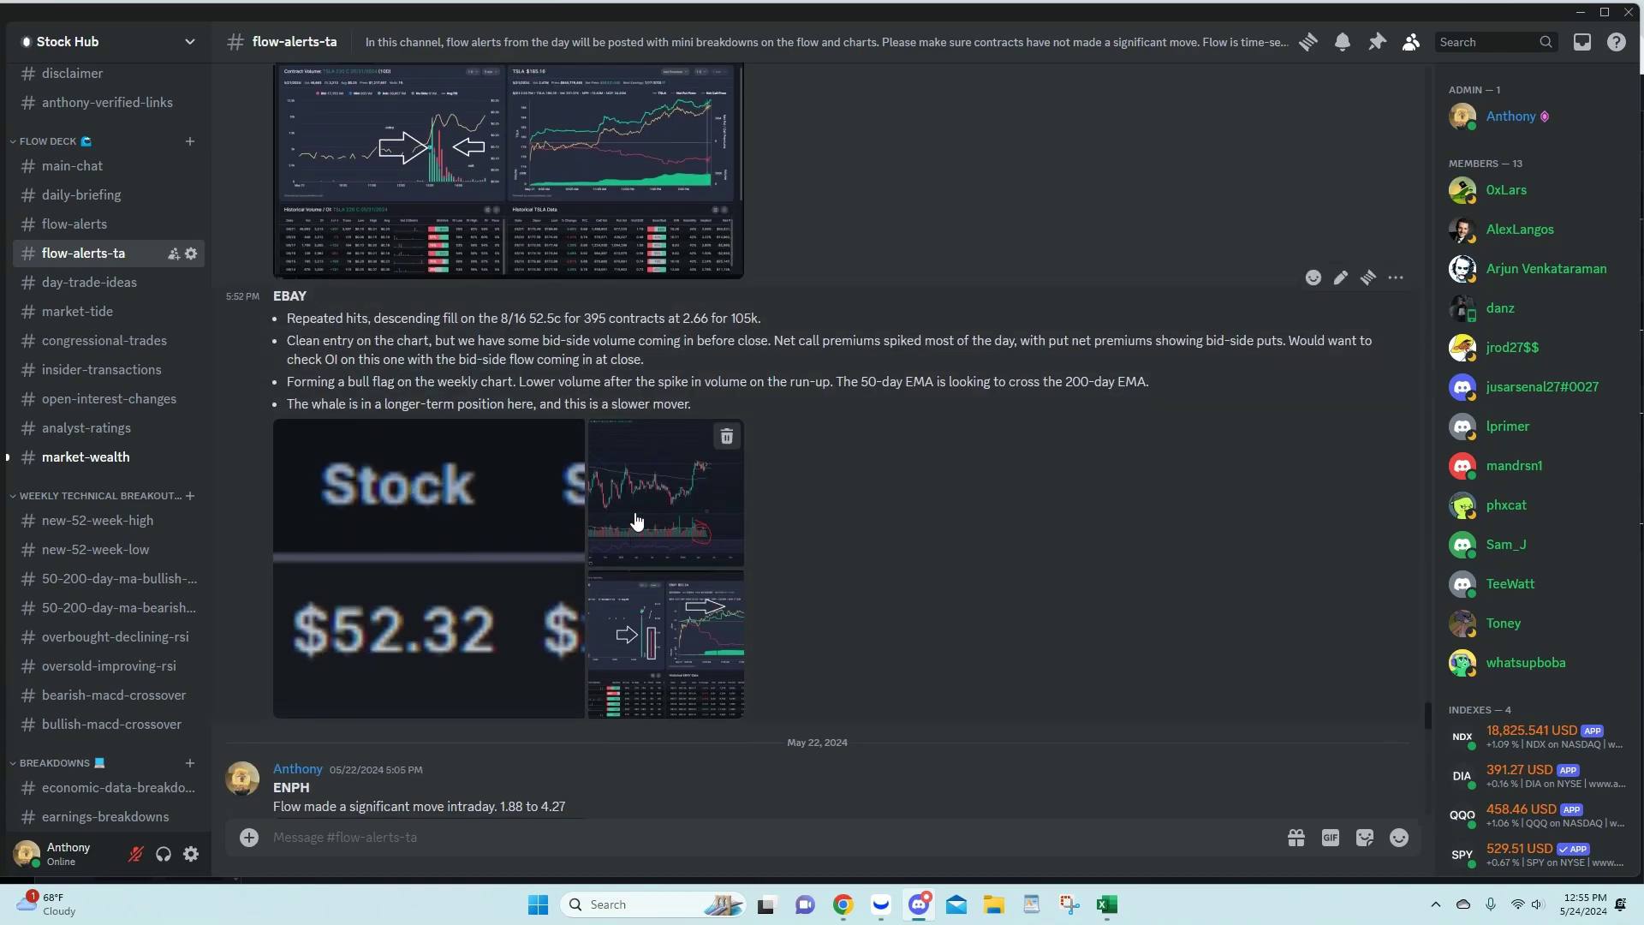
Step: Enlarge the EBAY post's contract volume chart, then return to the saved trades list
left_click(647, 631)
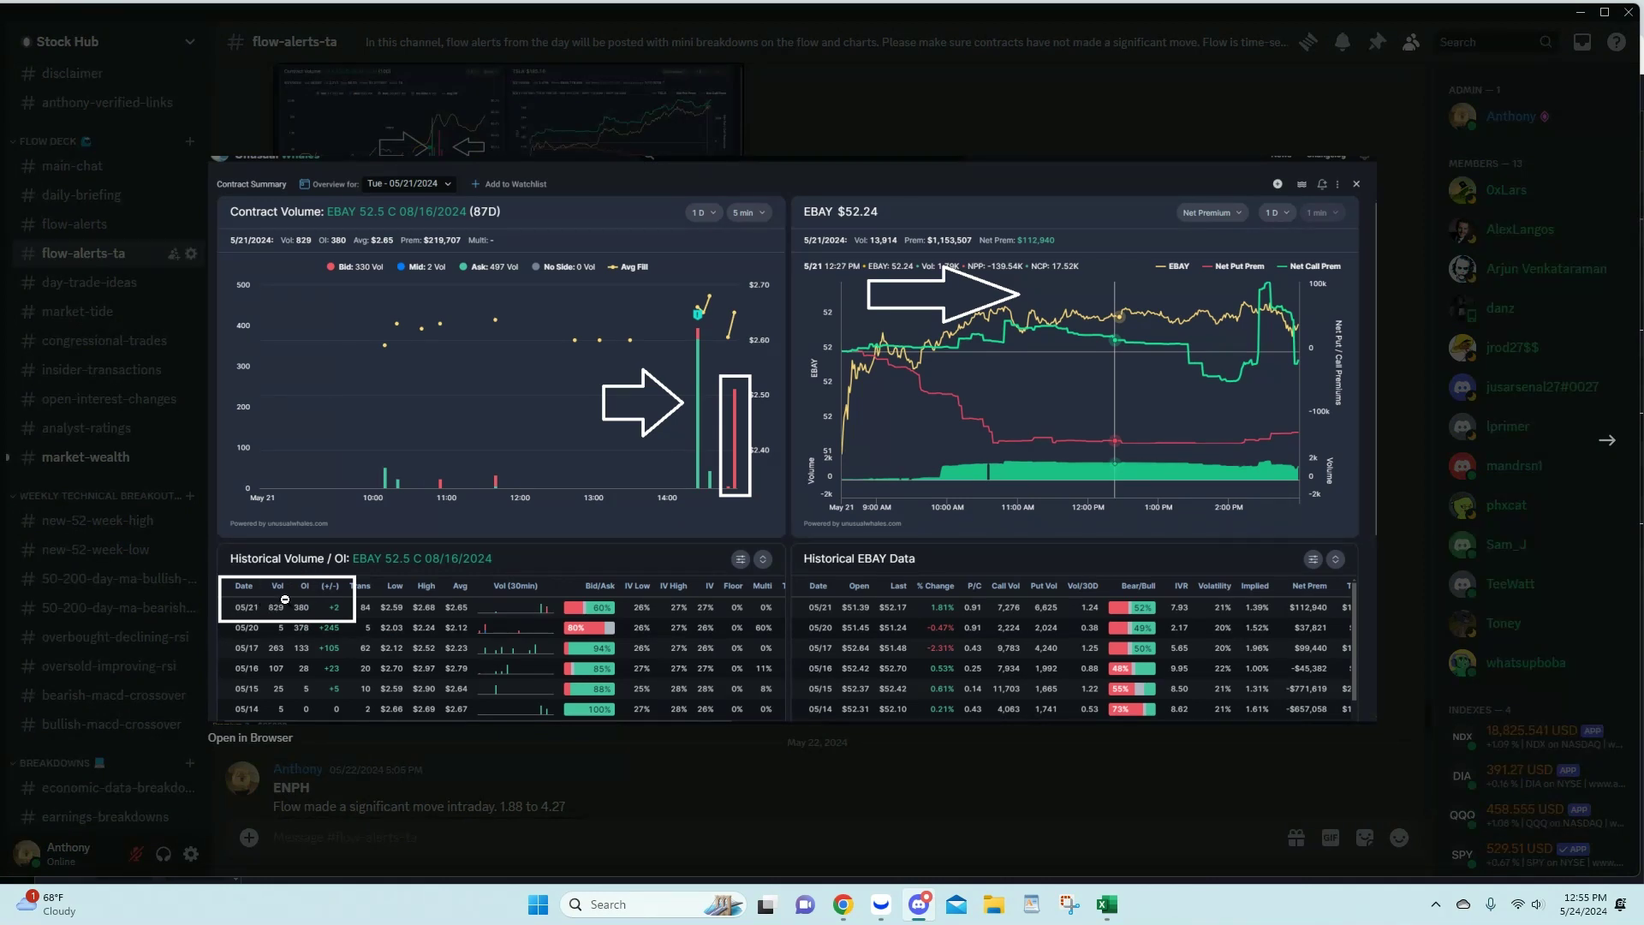
mouse_move(843, 904)
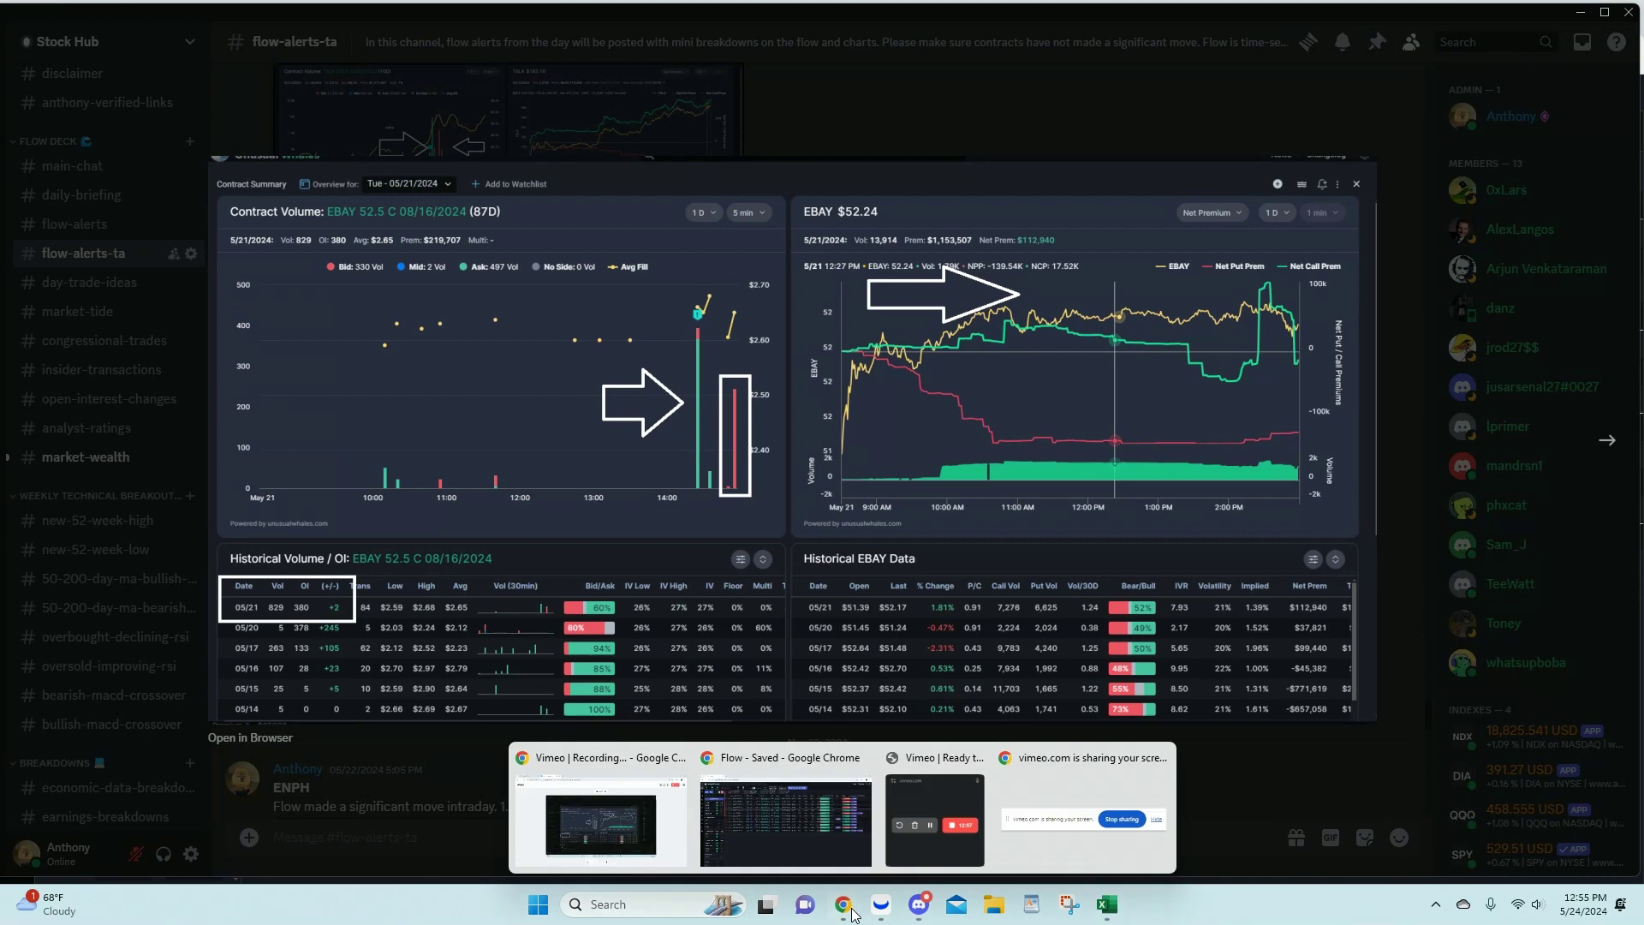
left_click(780, 806)
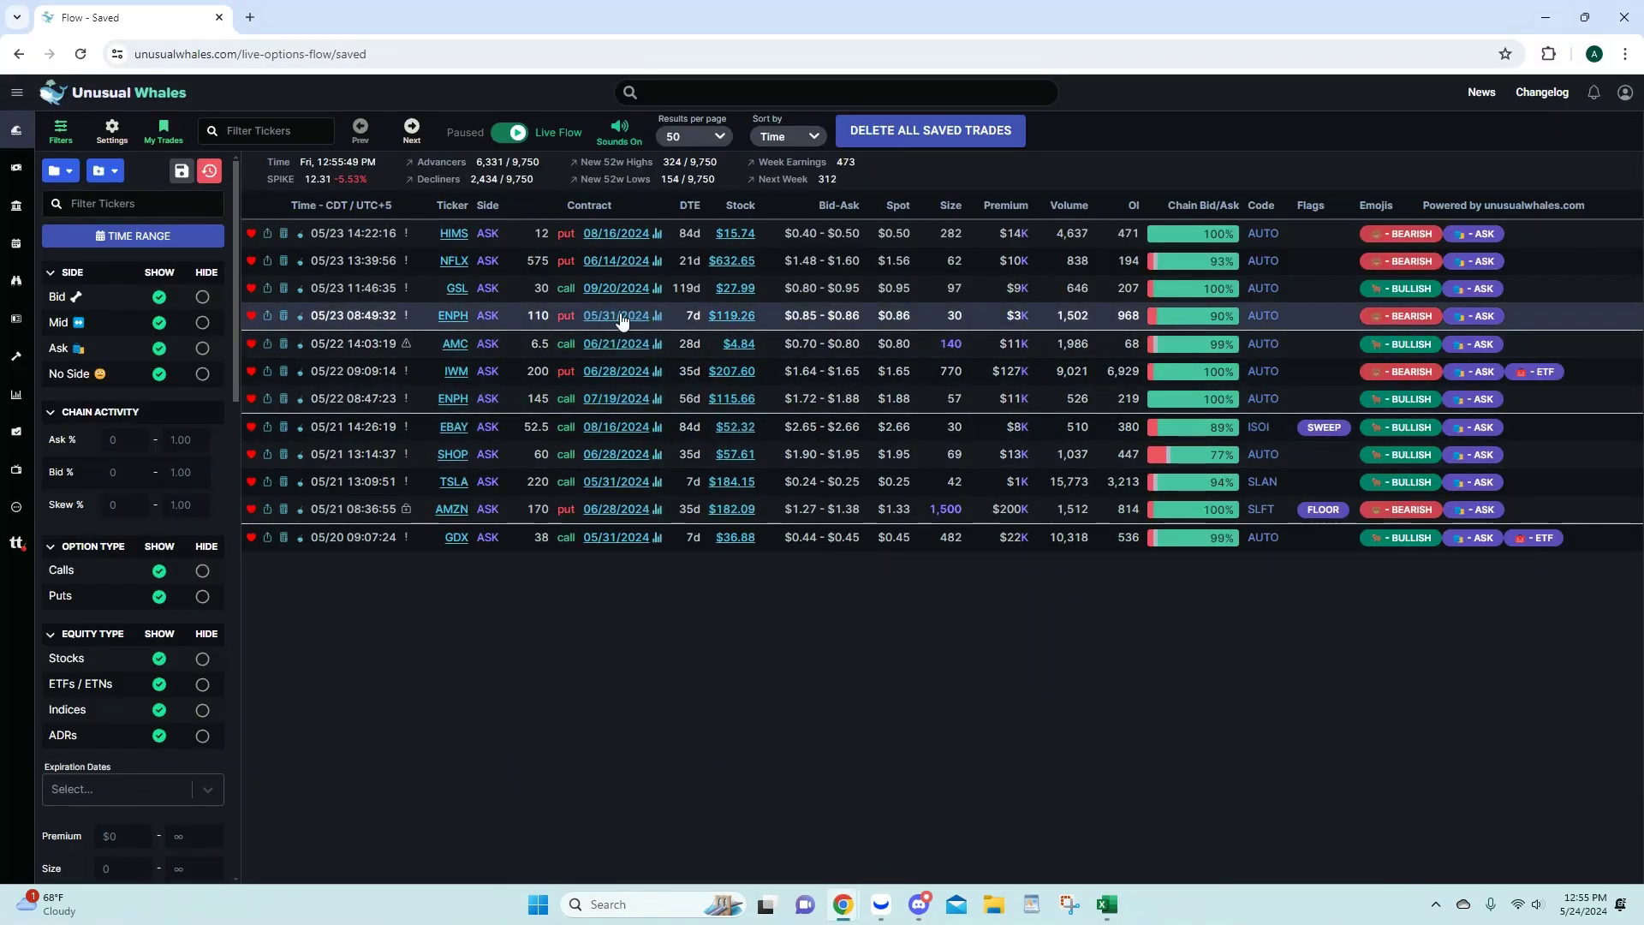
Step: Open the EBAY 52.5 C 08/16/2024 contract summary from the saved flow list
left_click(618, 426)
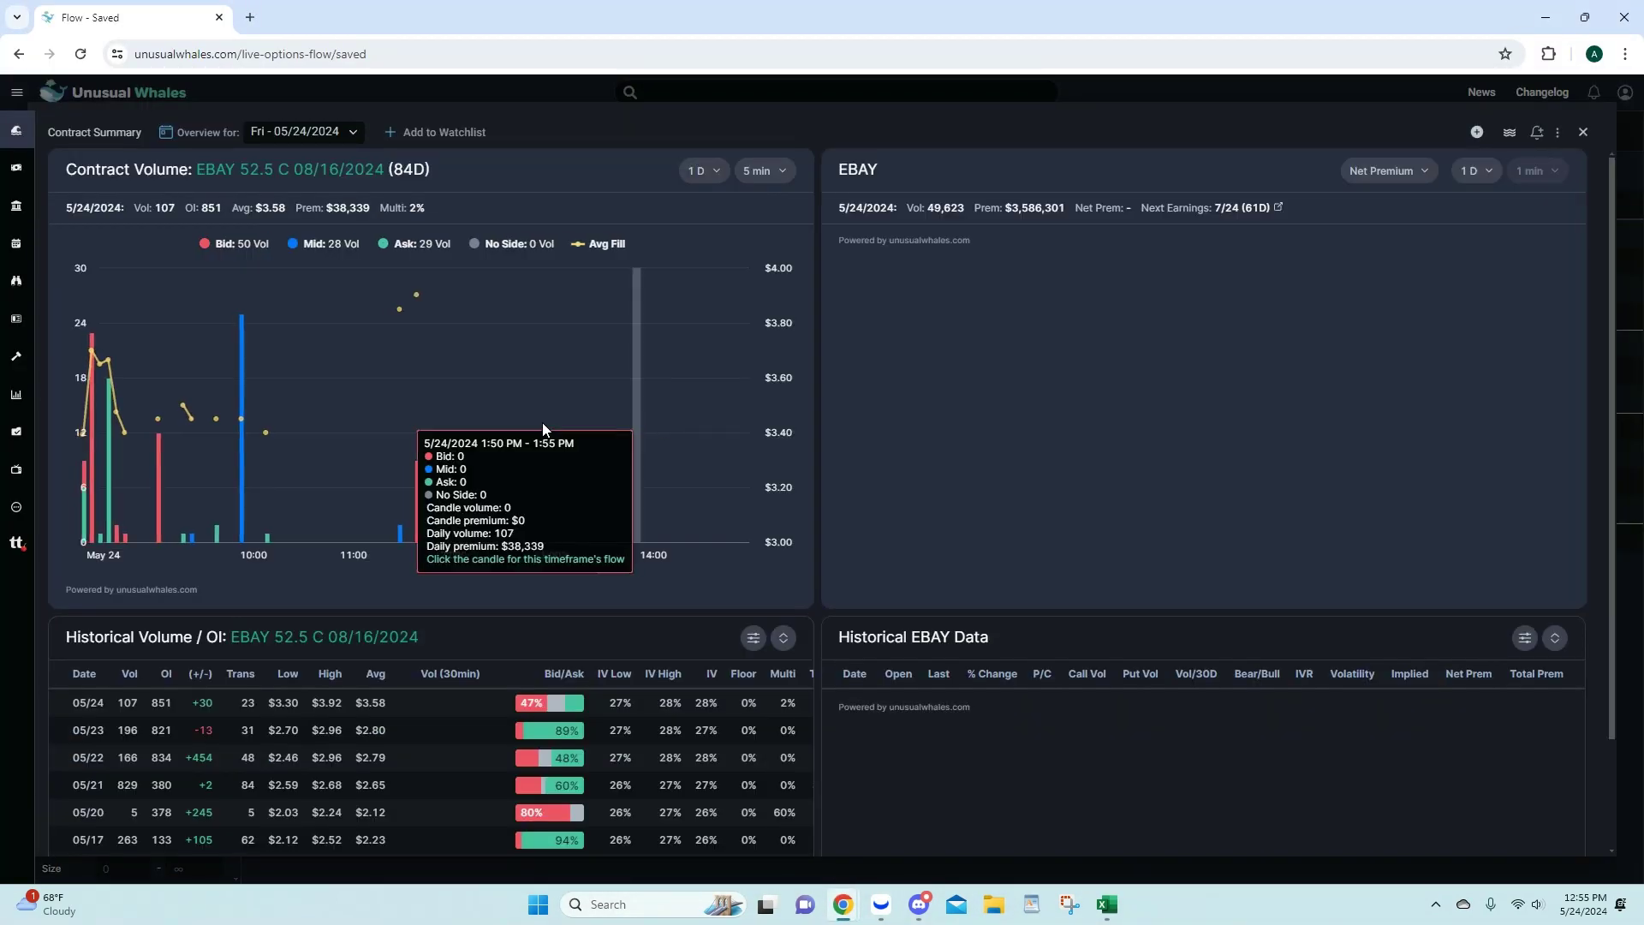
scroll(406, 661, "down", 1)
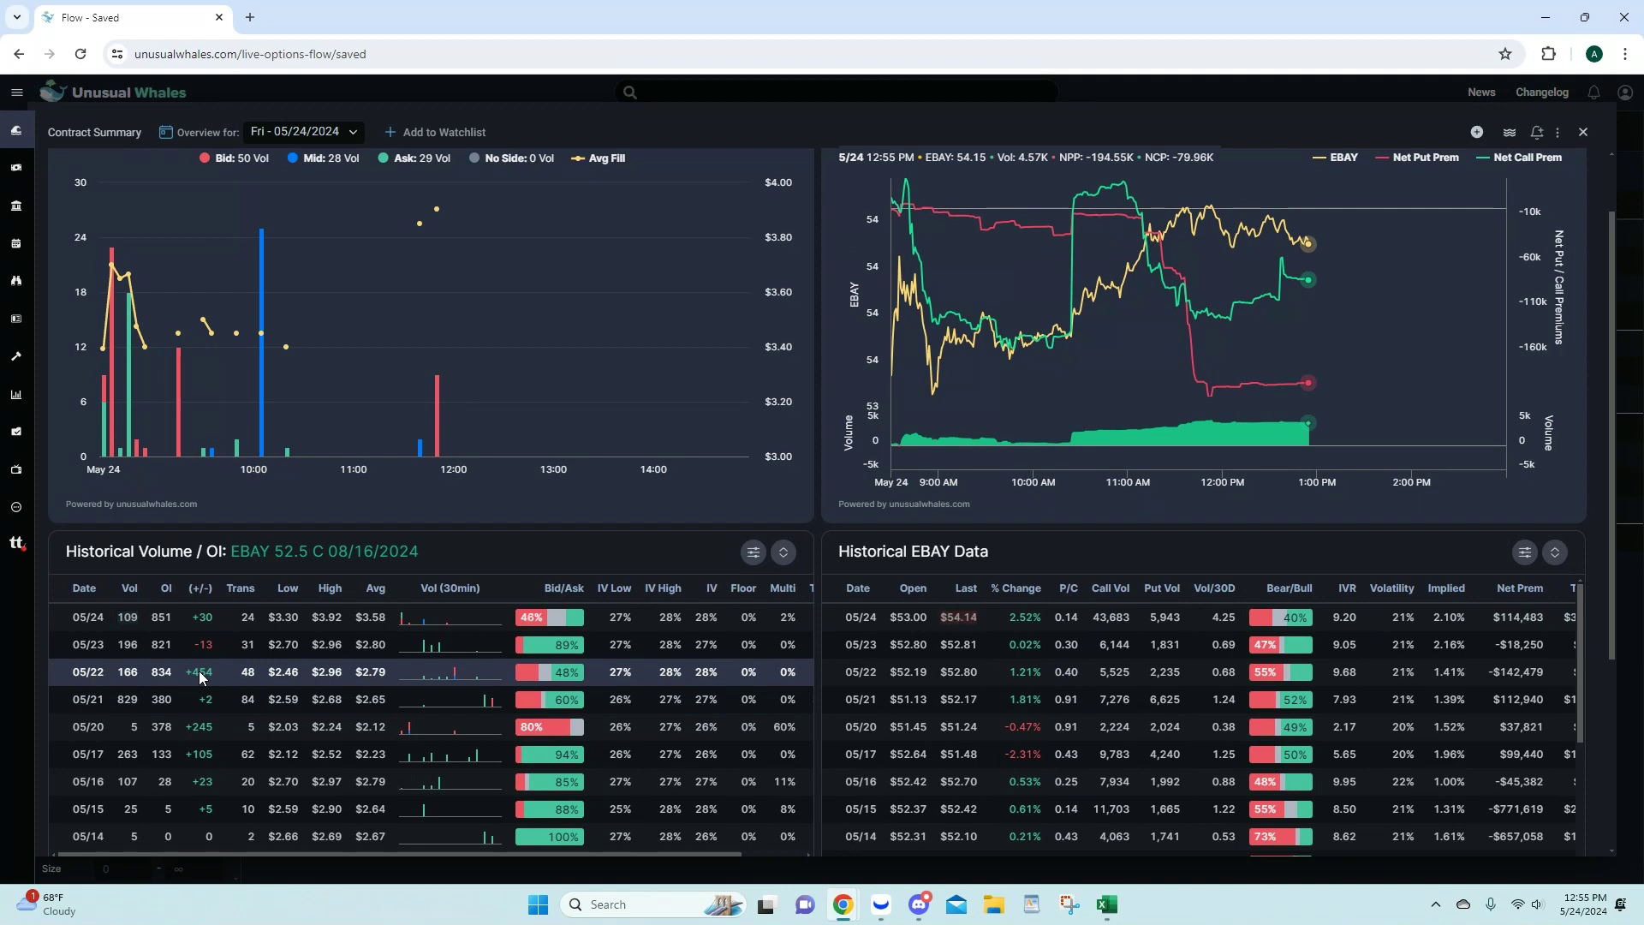
scroll(201, 678, "up", 1)
Step: Set the EBAY summary overview to Tue 05/21/2024 with a 1 D chart range
left_click(697, 171)
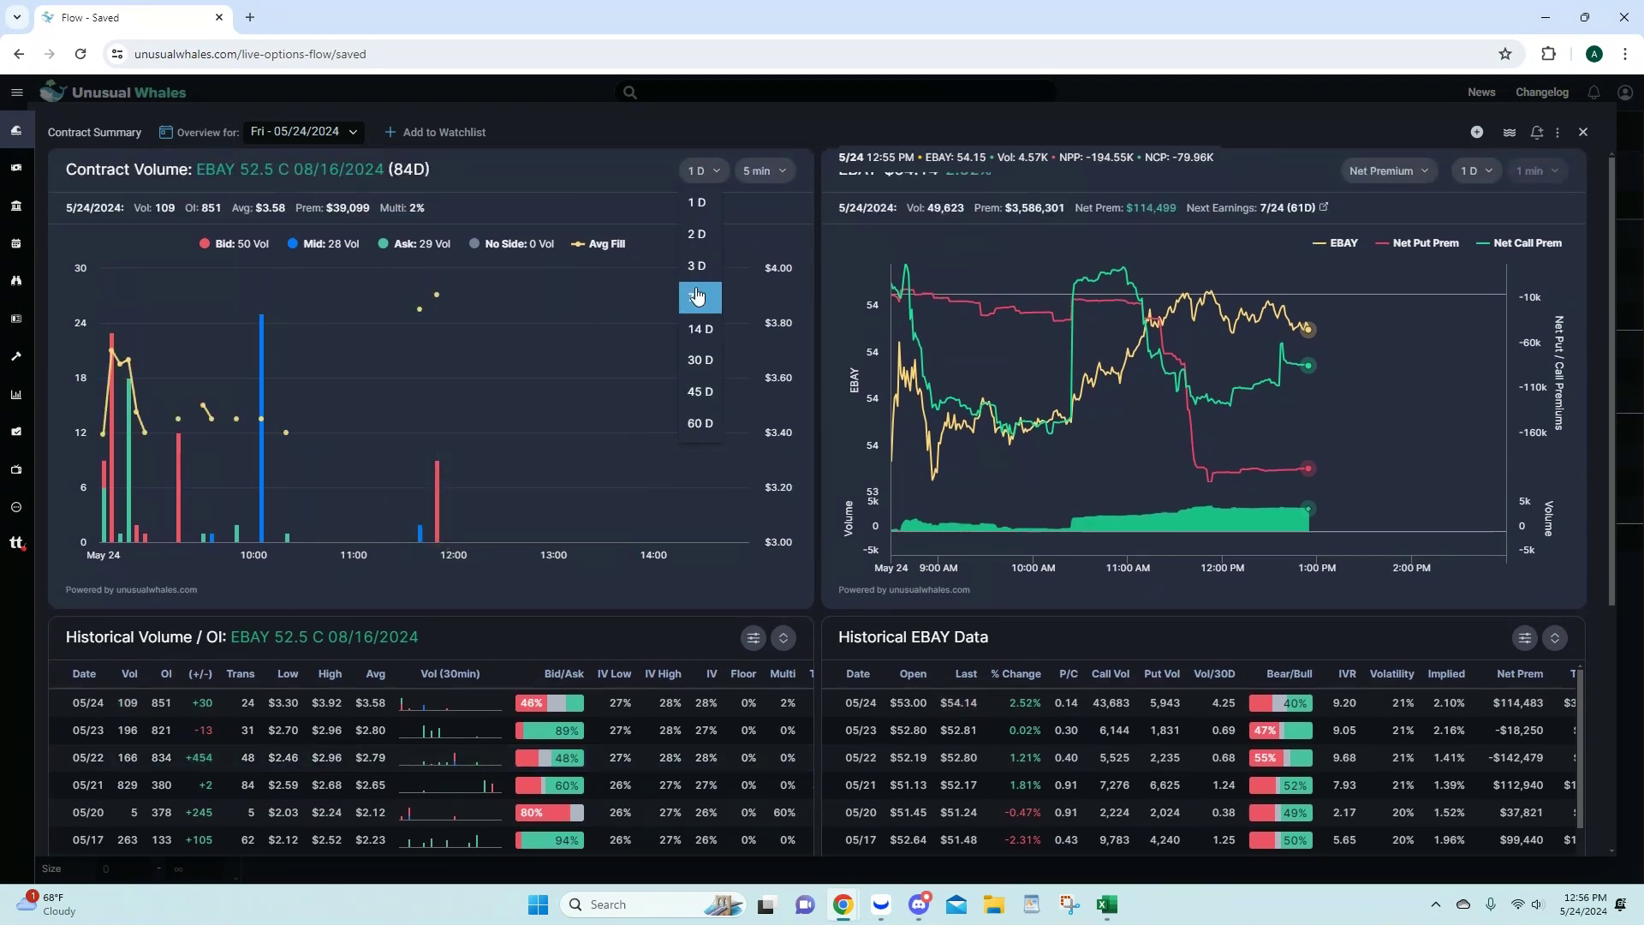
left_click(697, 296)
left_click(347, 133)
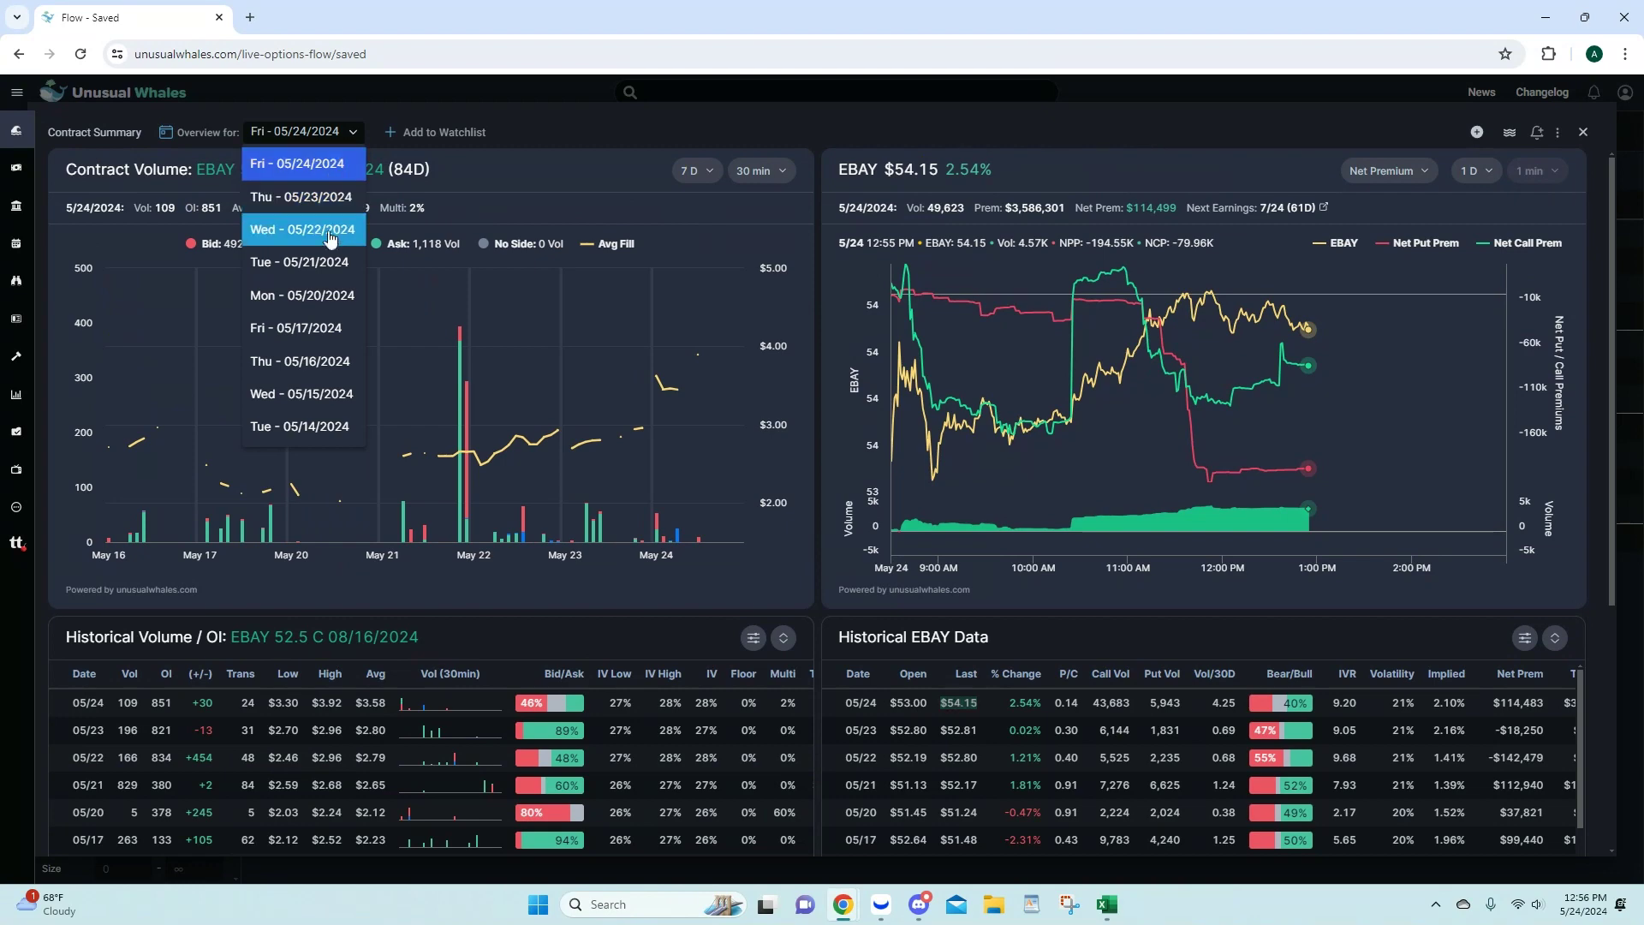
left_click(330, 262)
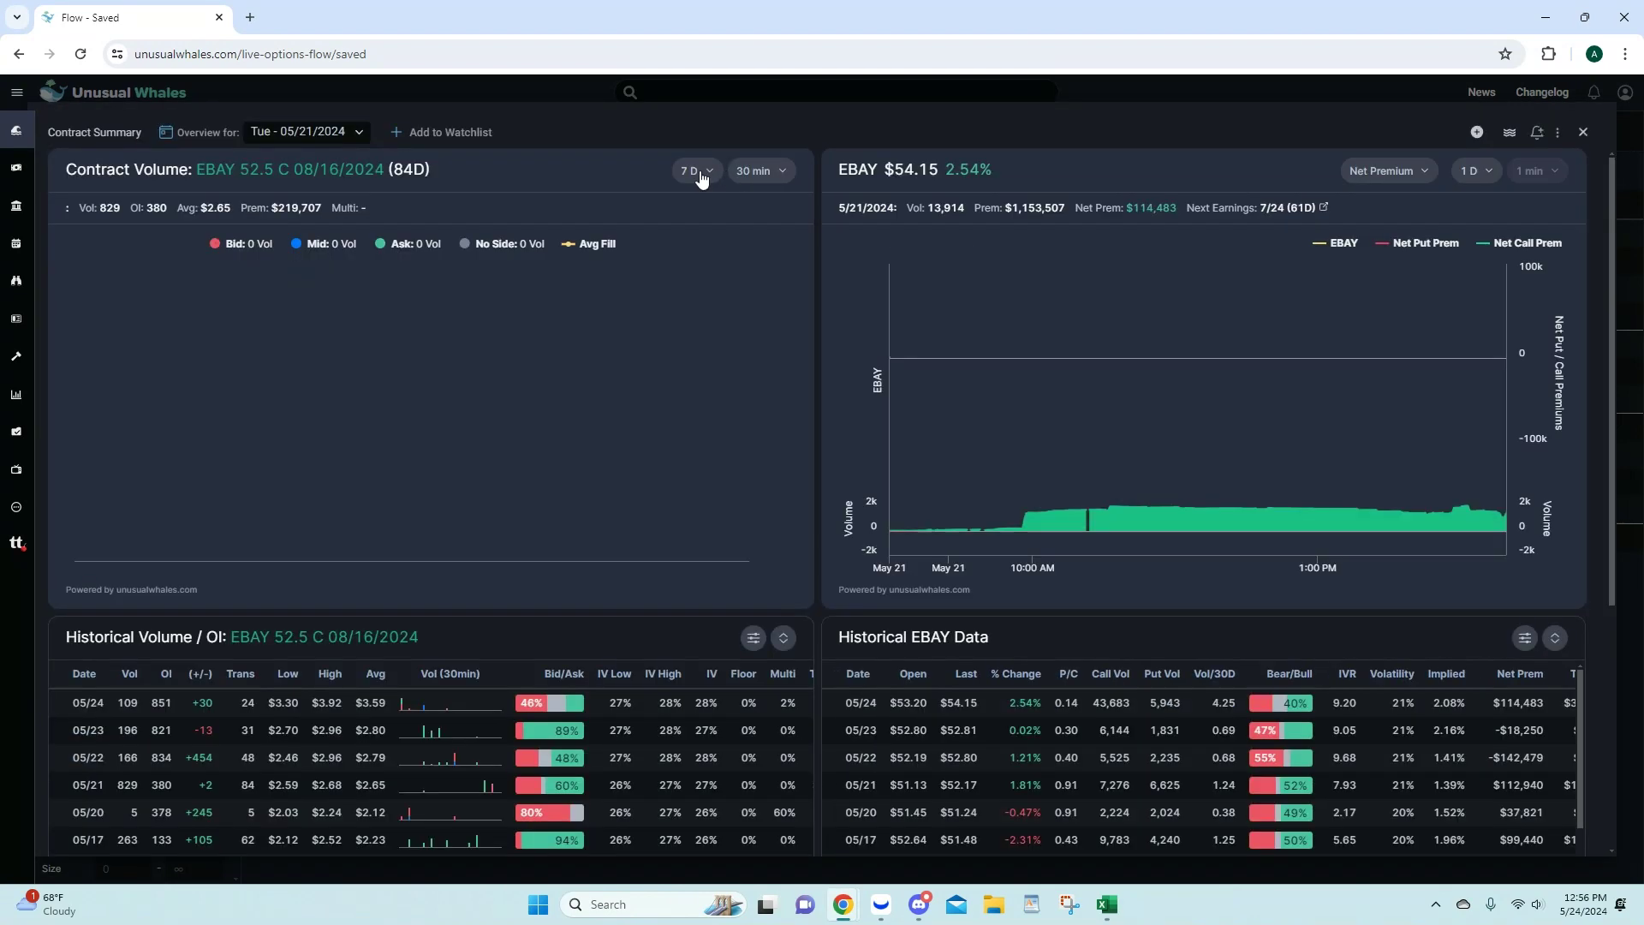
left_click(697, 170)
left_click(697, 214)
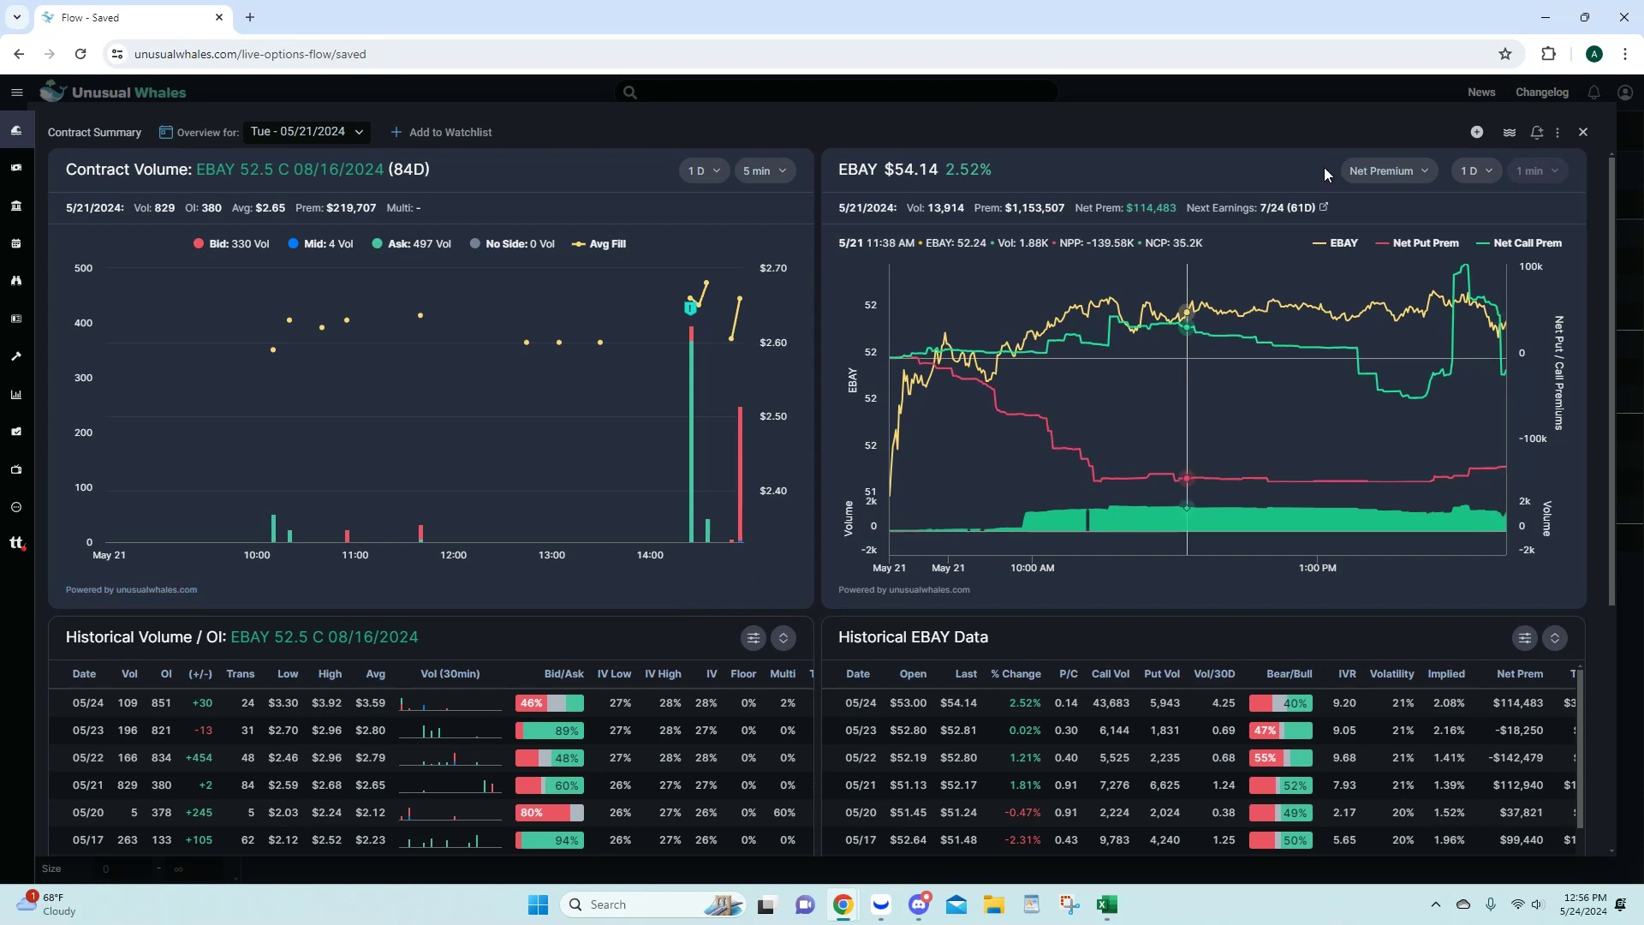
Step: Close the EBAY summary and view the EBAY post's weekly price chart enlarged in Discord
left_click(1582, 132)
left_click(919, 904)
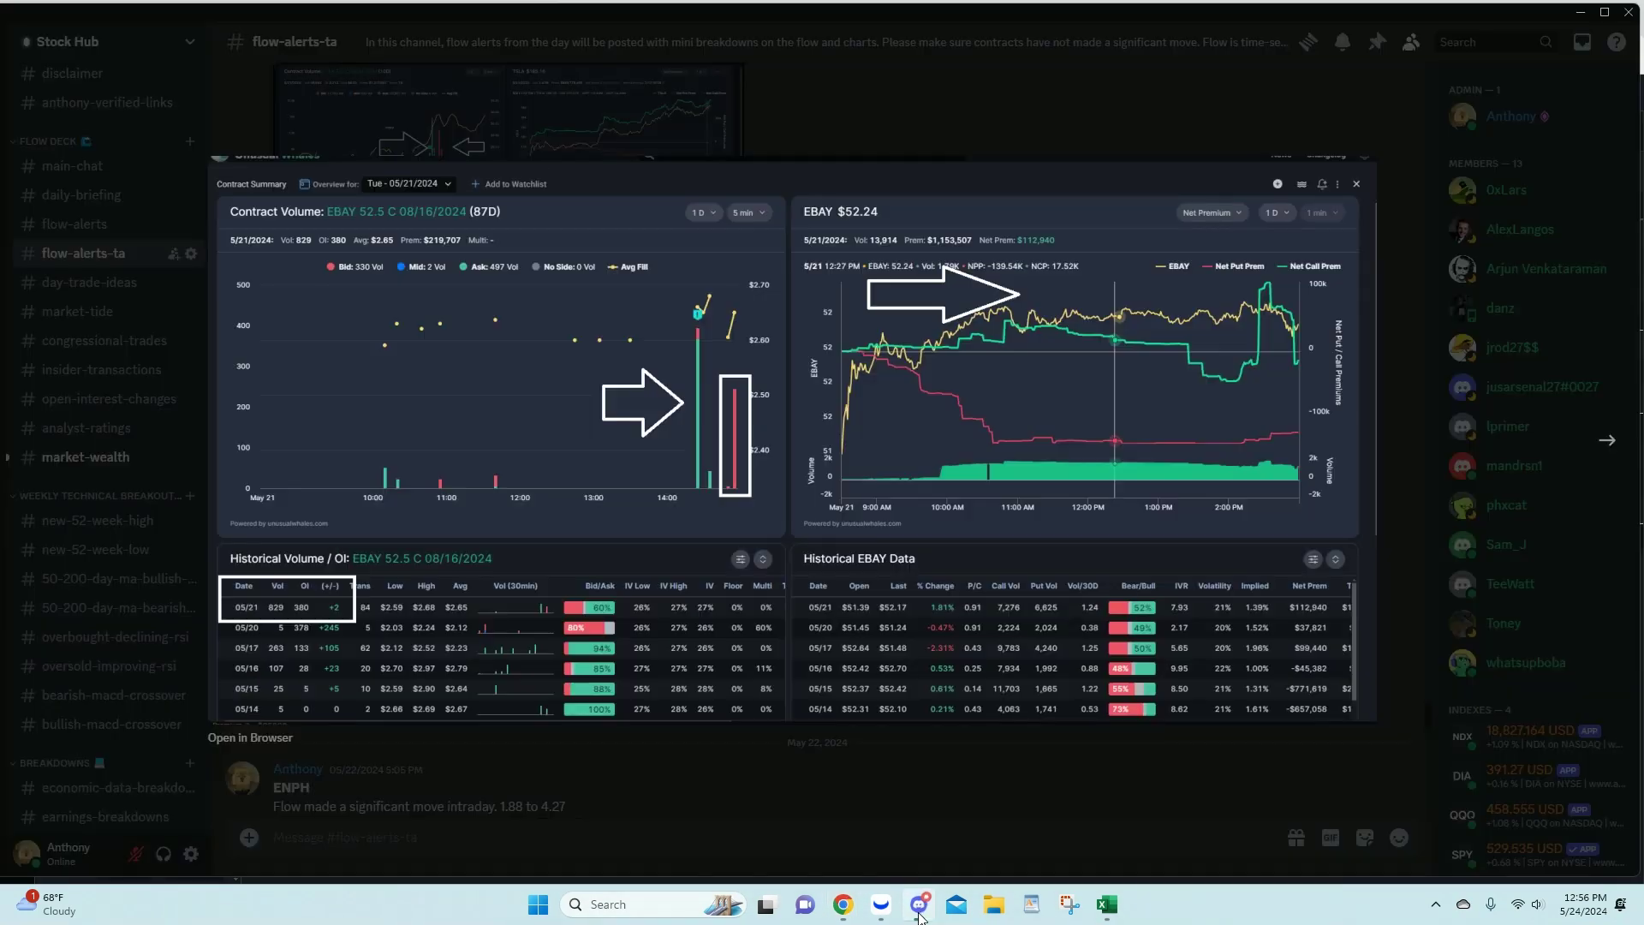
left_click(1143, 133)
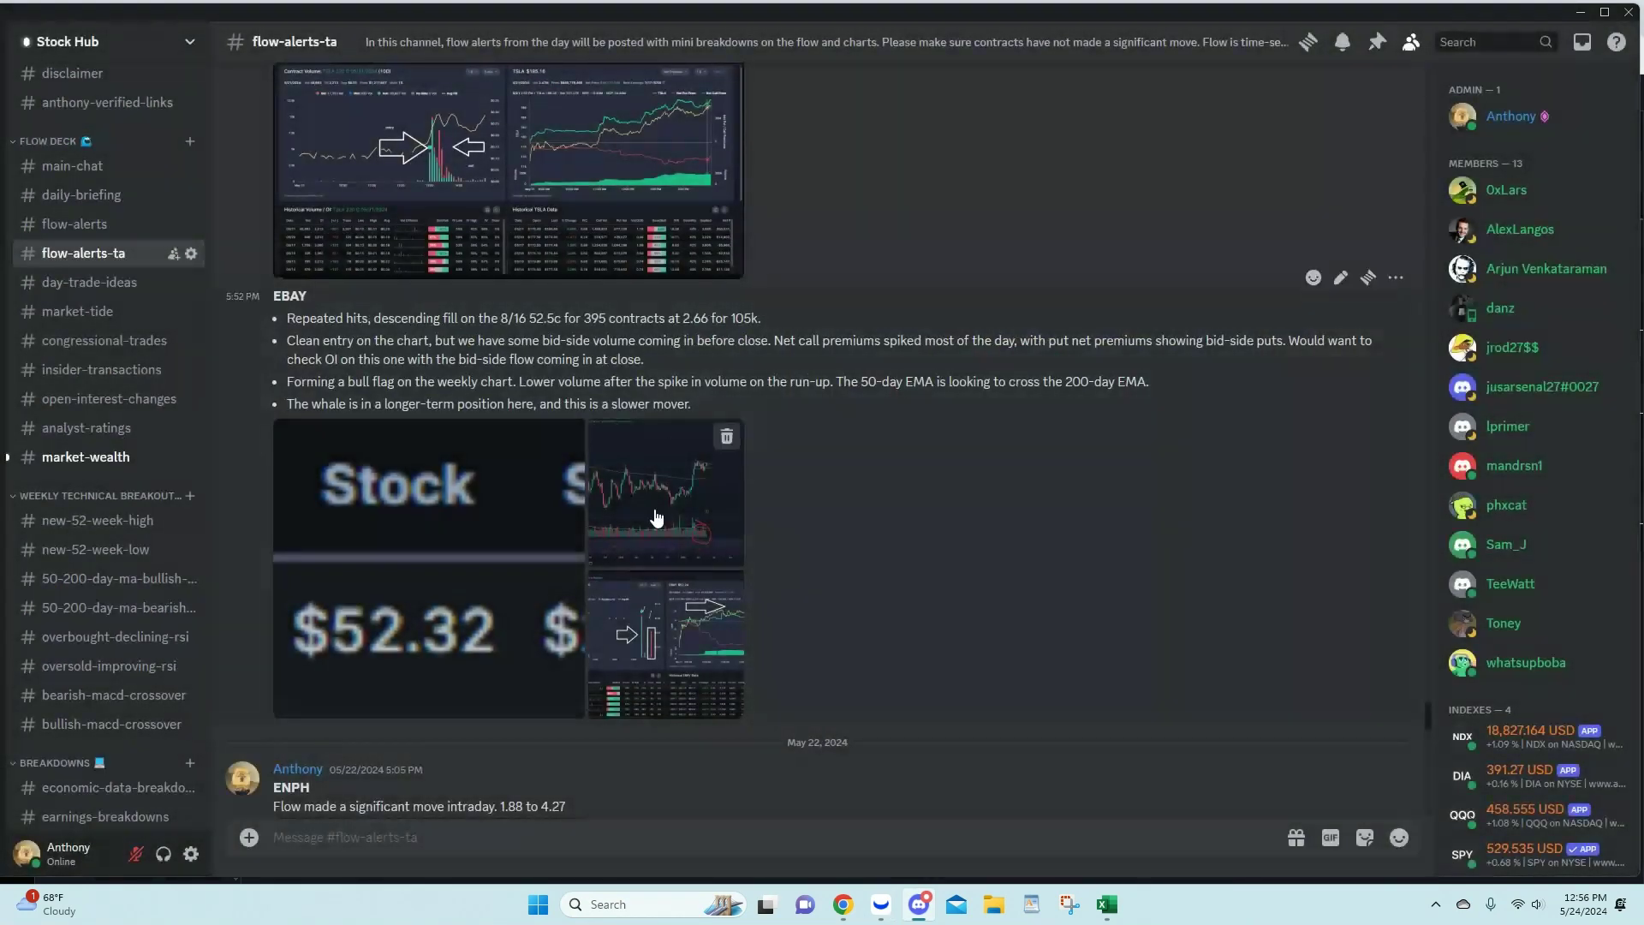
left_click(666, 496)
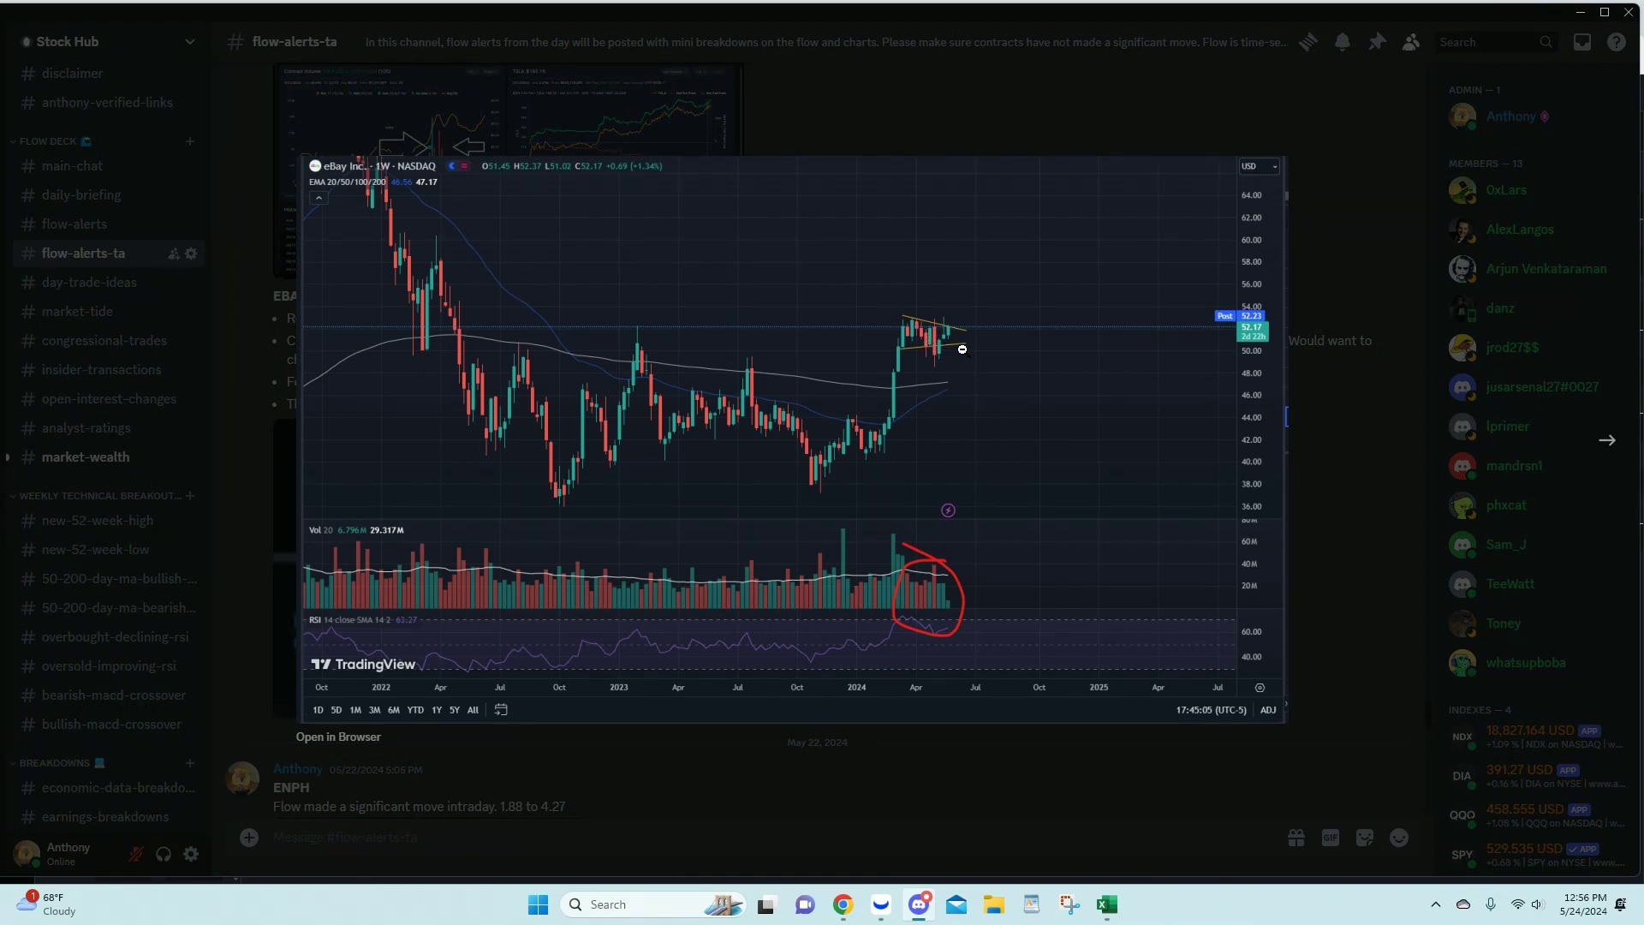
left_click(878, 757)
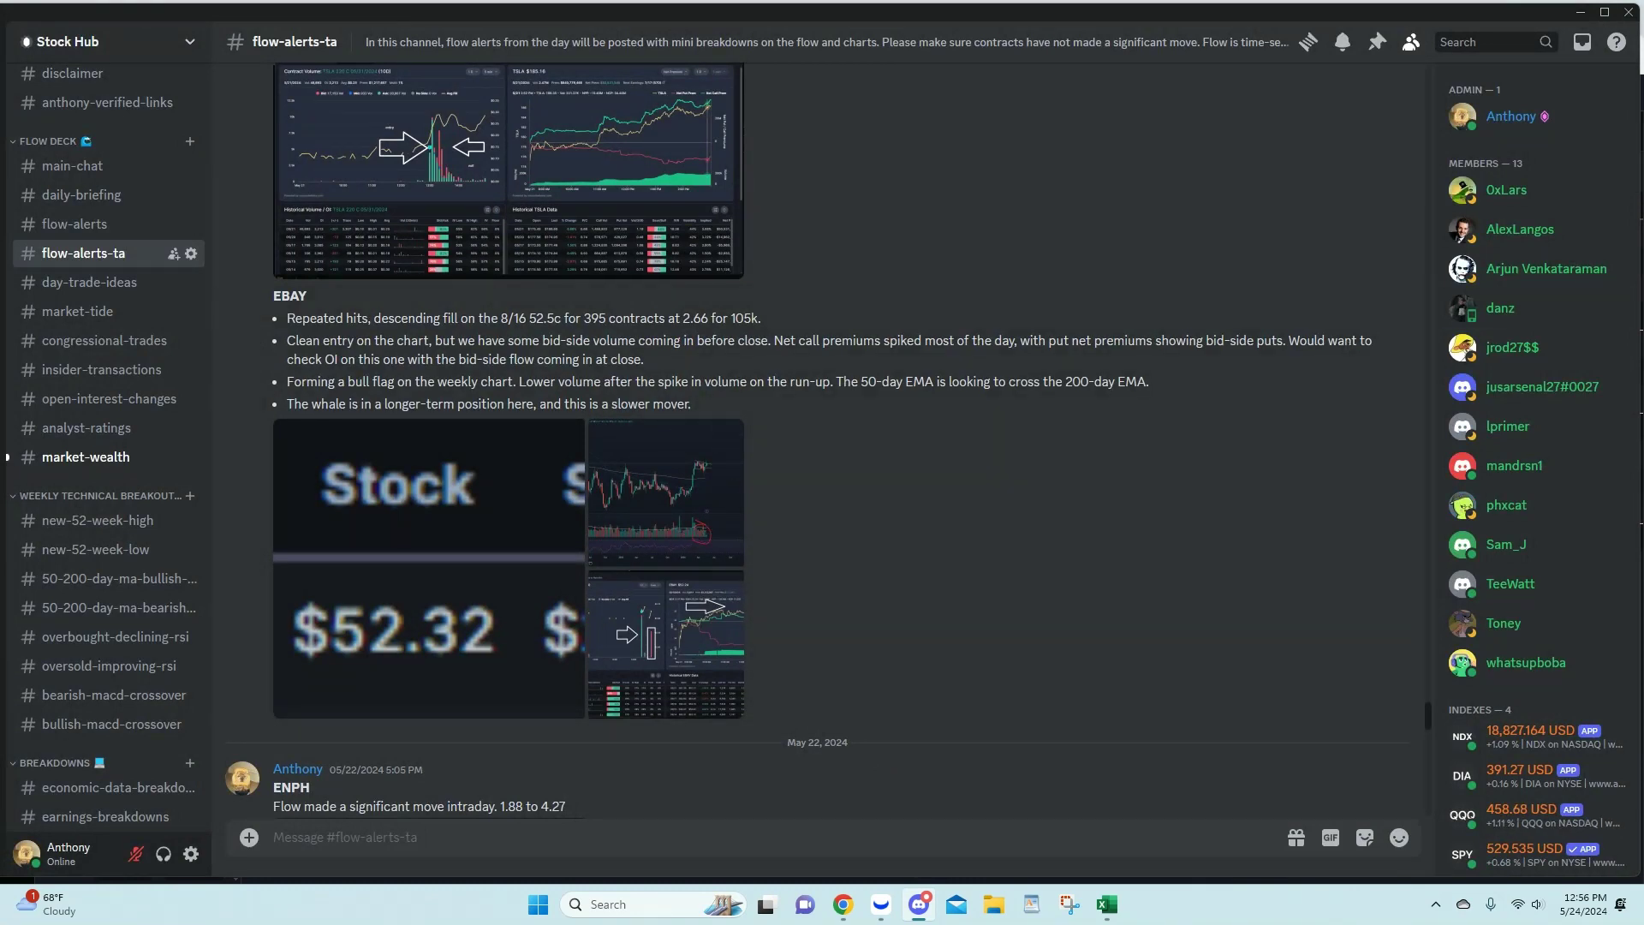
left_click(881, 904)
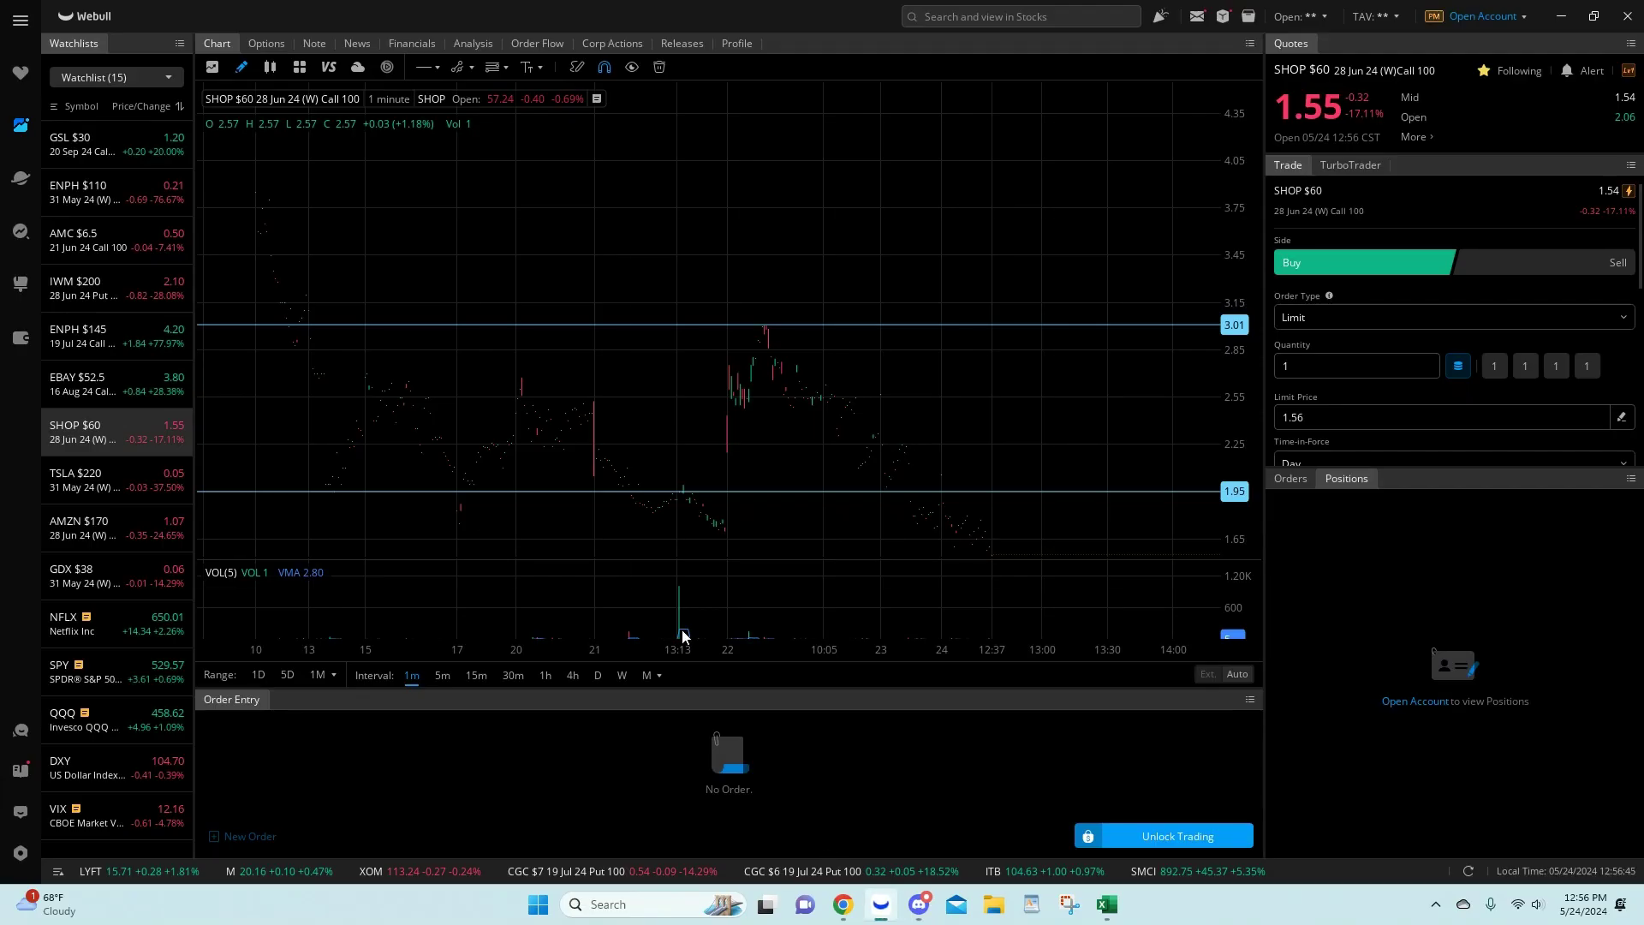
Step: Chart the EBAY $52.5 16 Aug 24 call in Webull, zoomed into recent sessions
left_click(129, 381)
left_click_drag(570, 264, 763, 268)
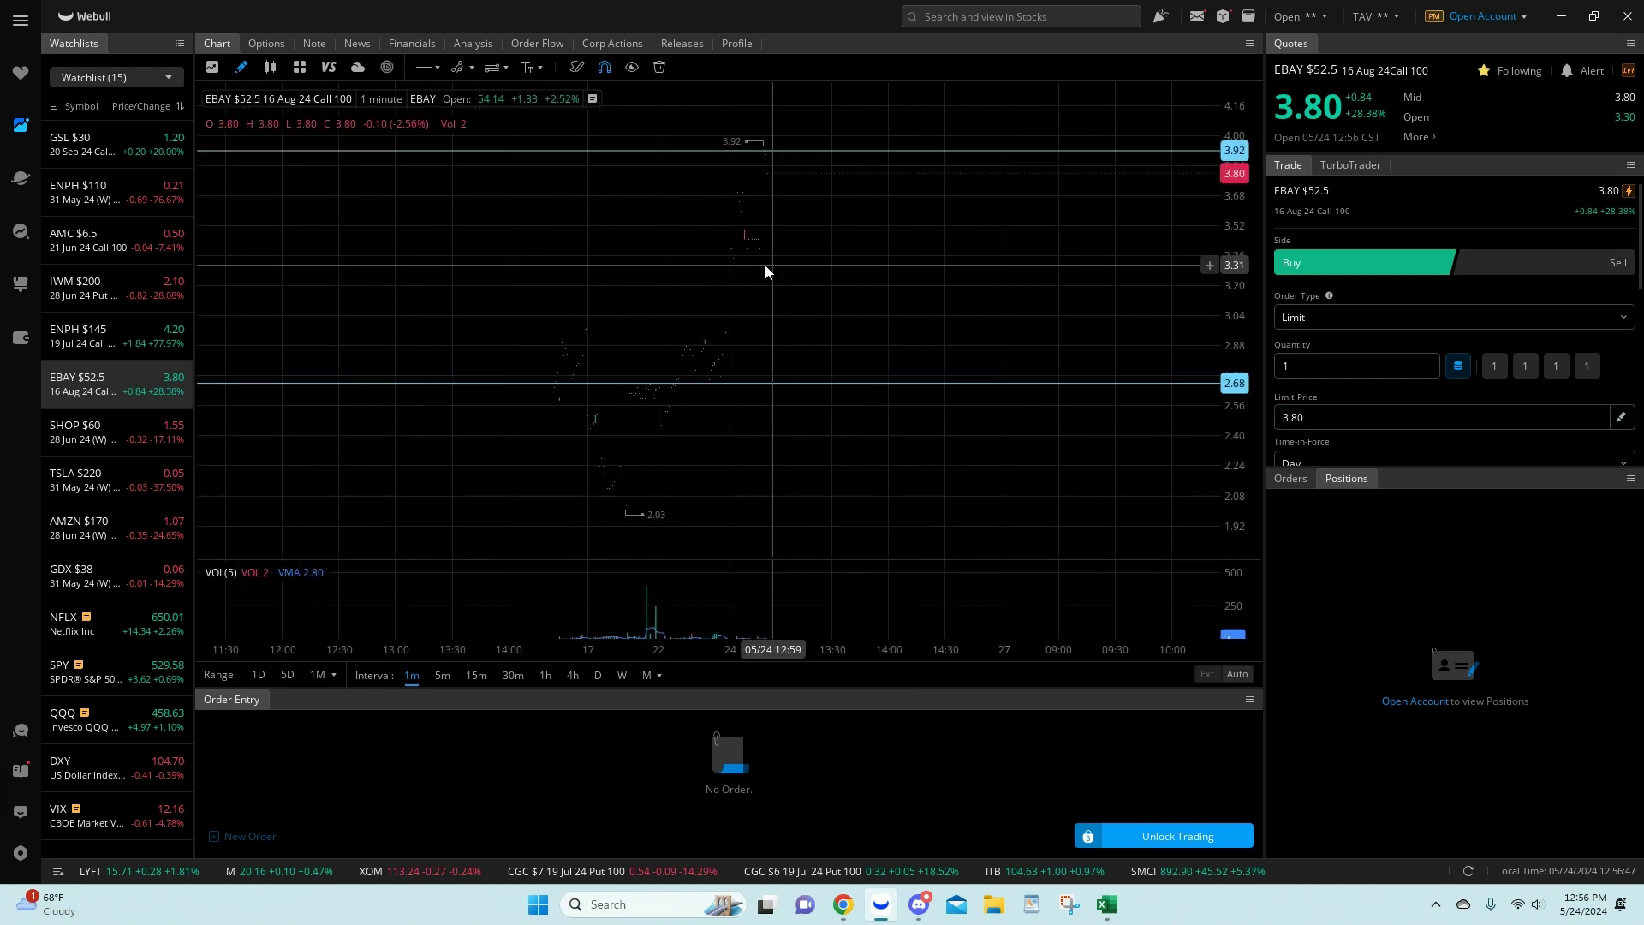
scroll(613, 360, "up", 2)
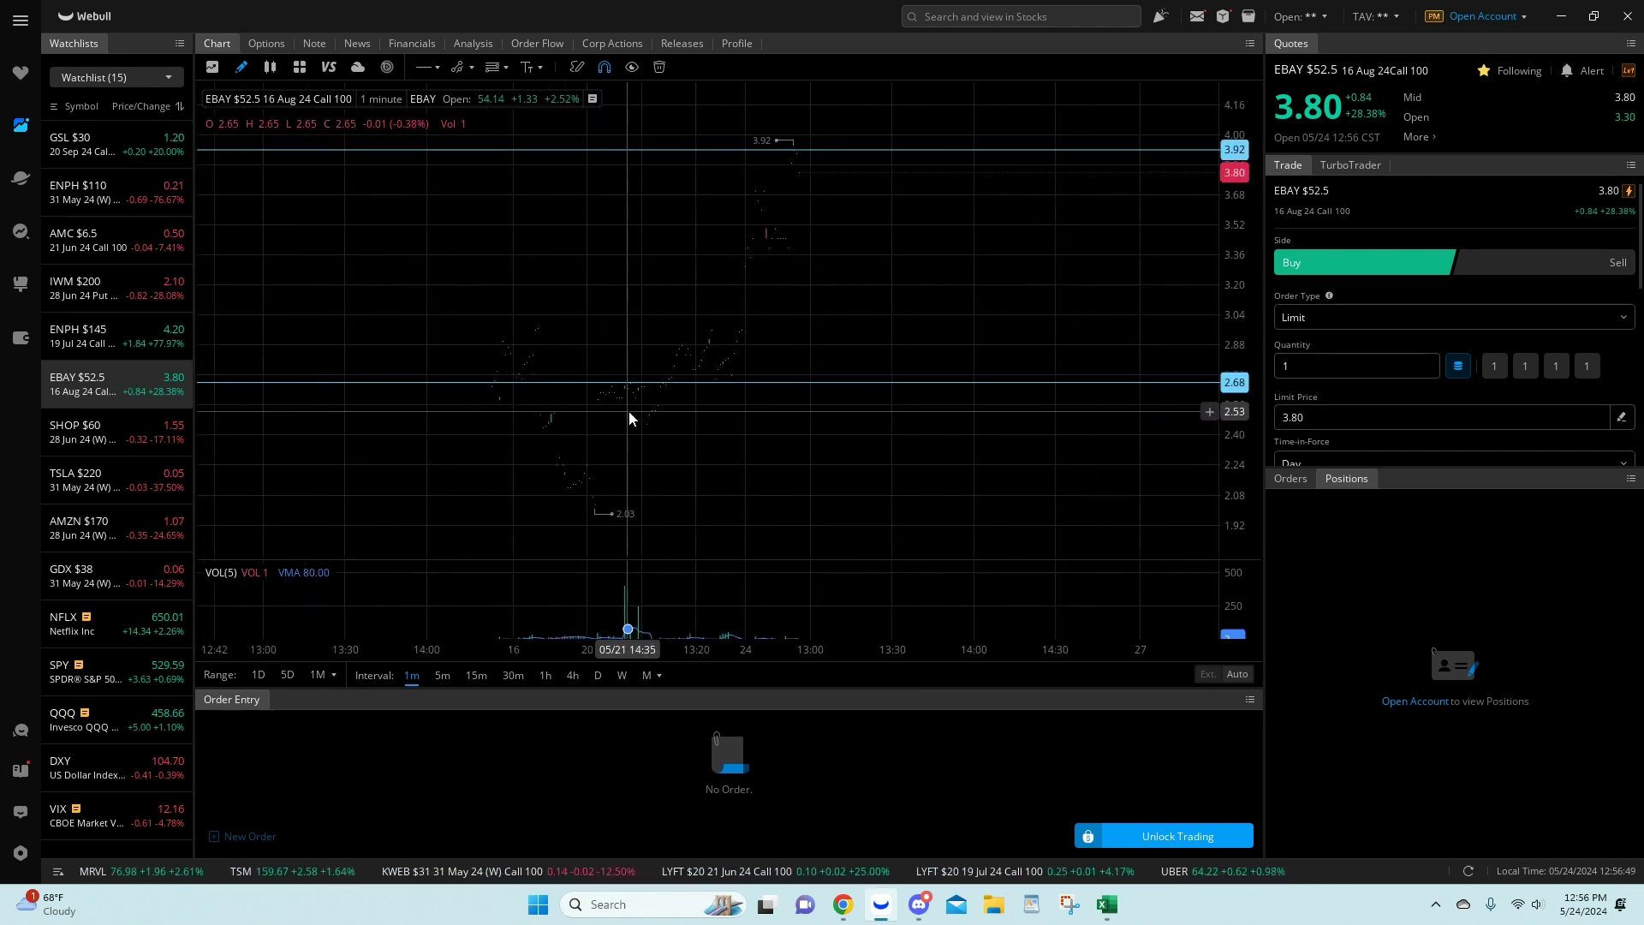
scroll(636, 394, "up", 1)
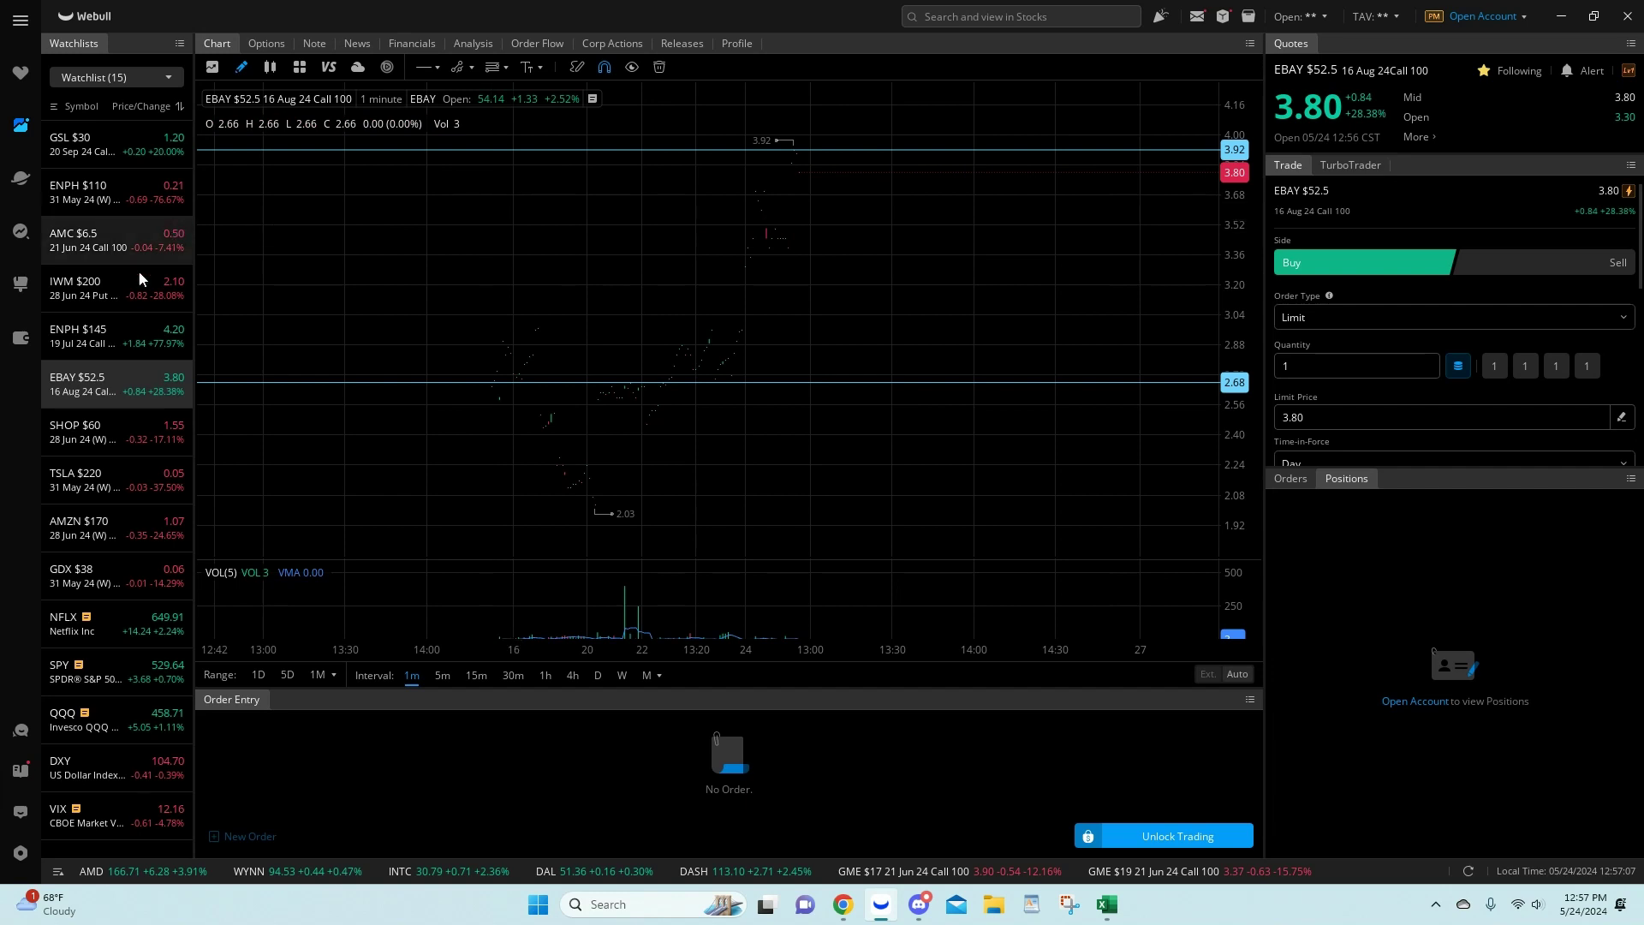
Step: Cycle through the Unusual Whales and Webull windows, ending with Discord in front
mouse_move(843, 905)
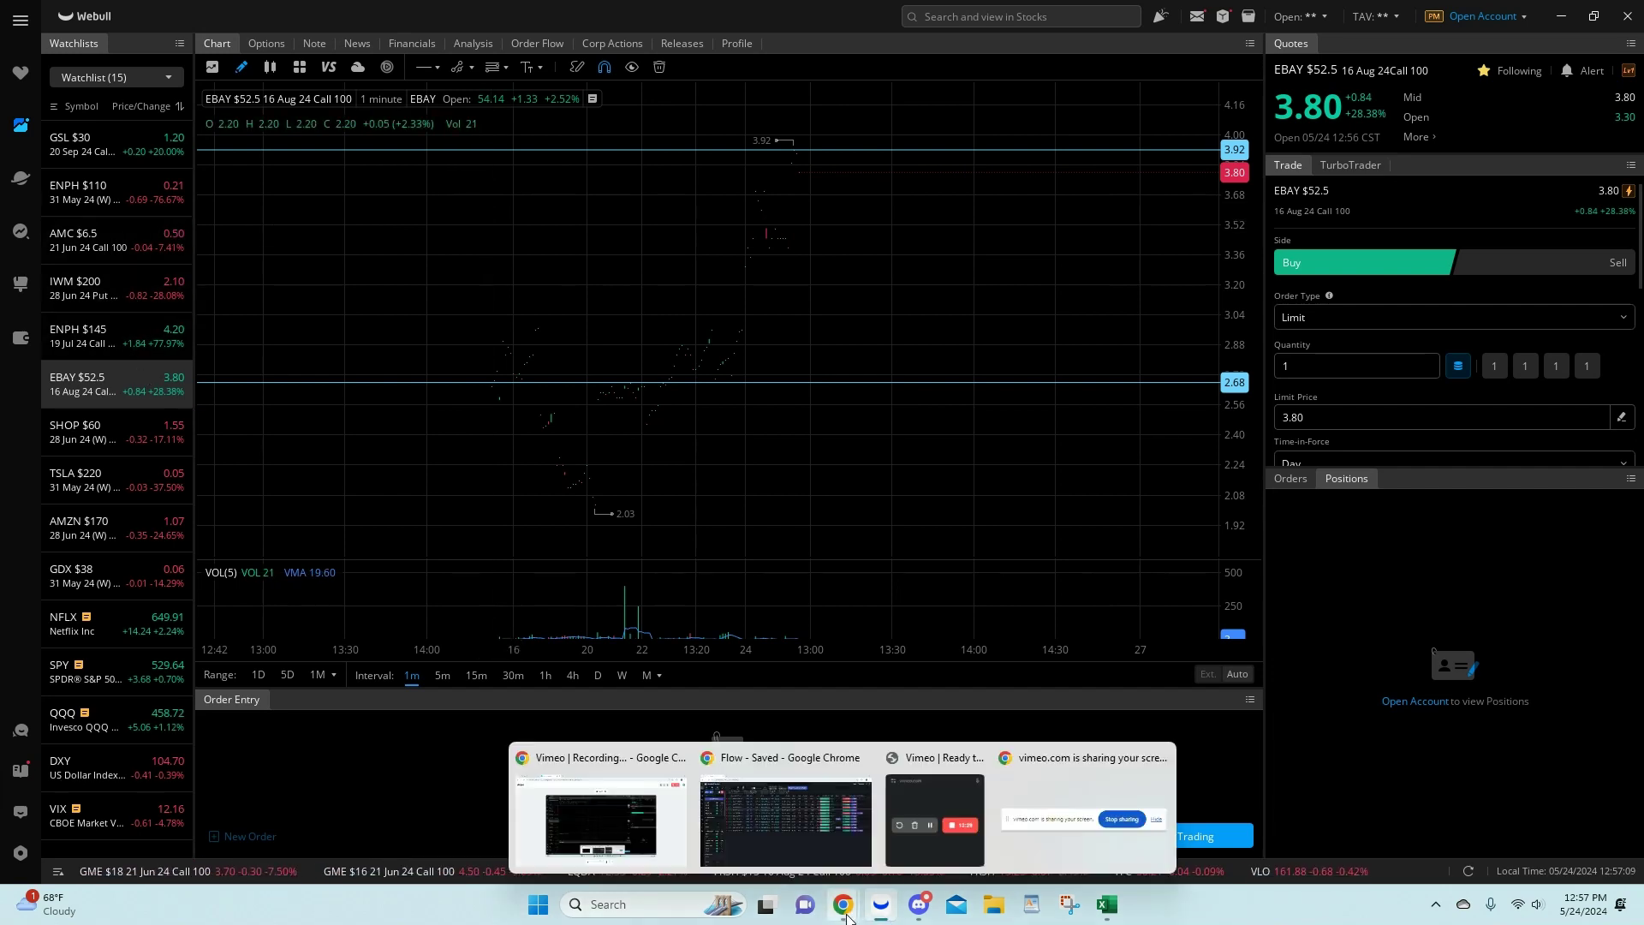
left_click(818, 839)
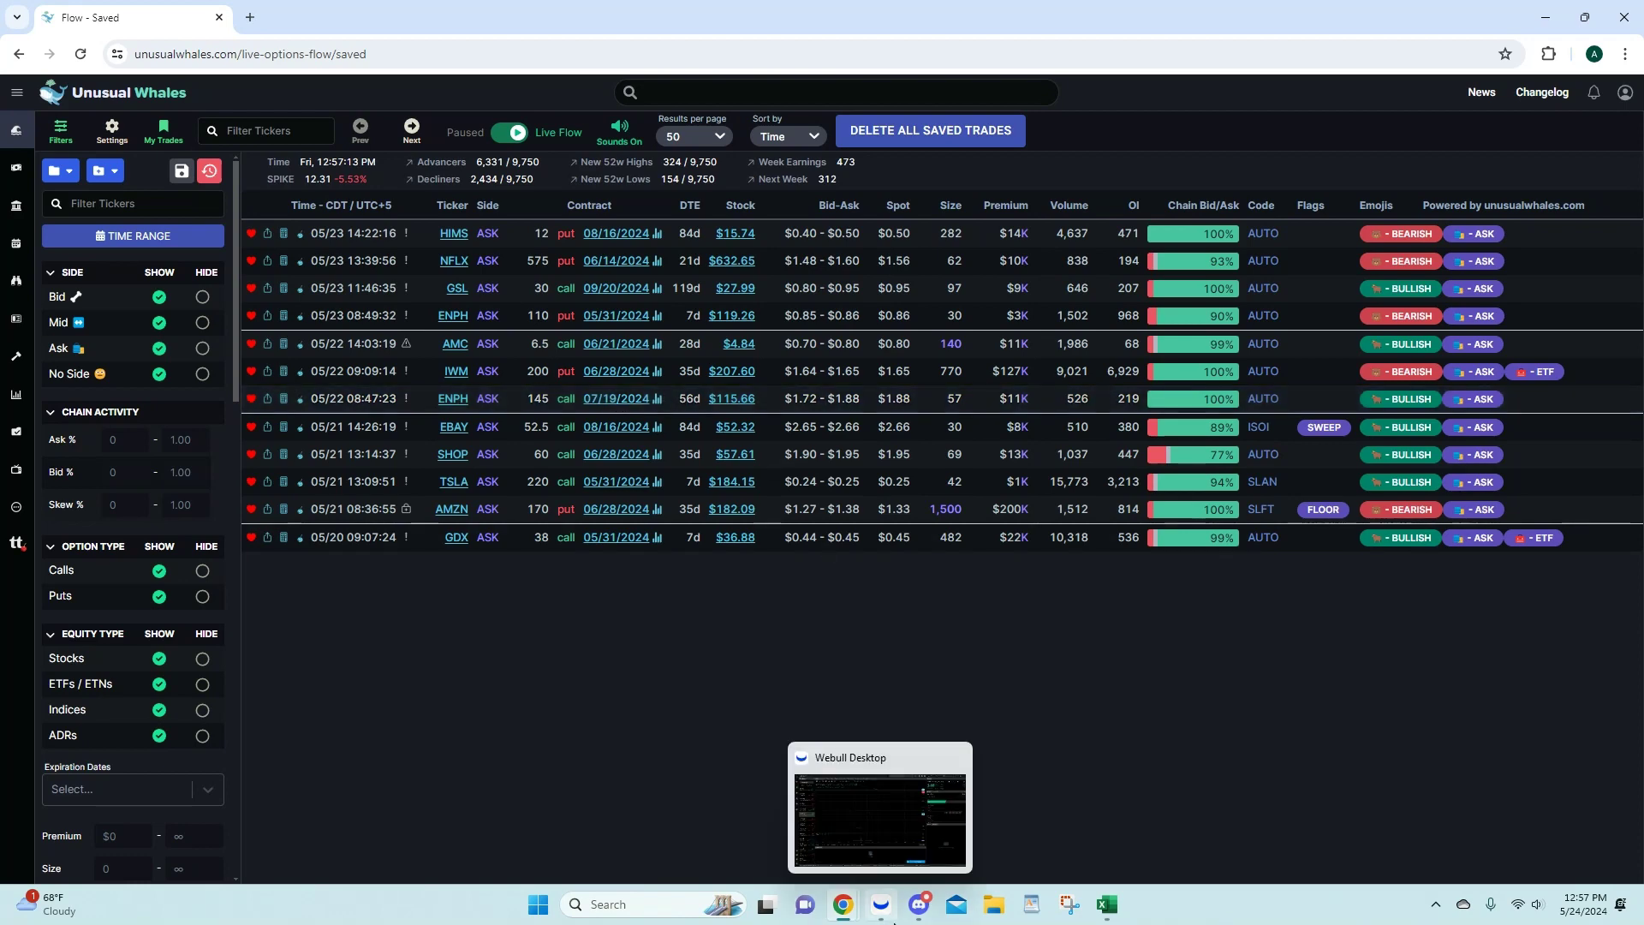
left_click(881, 904)
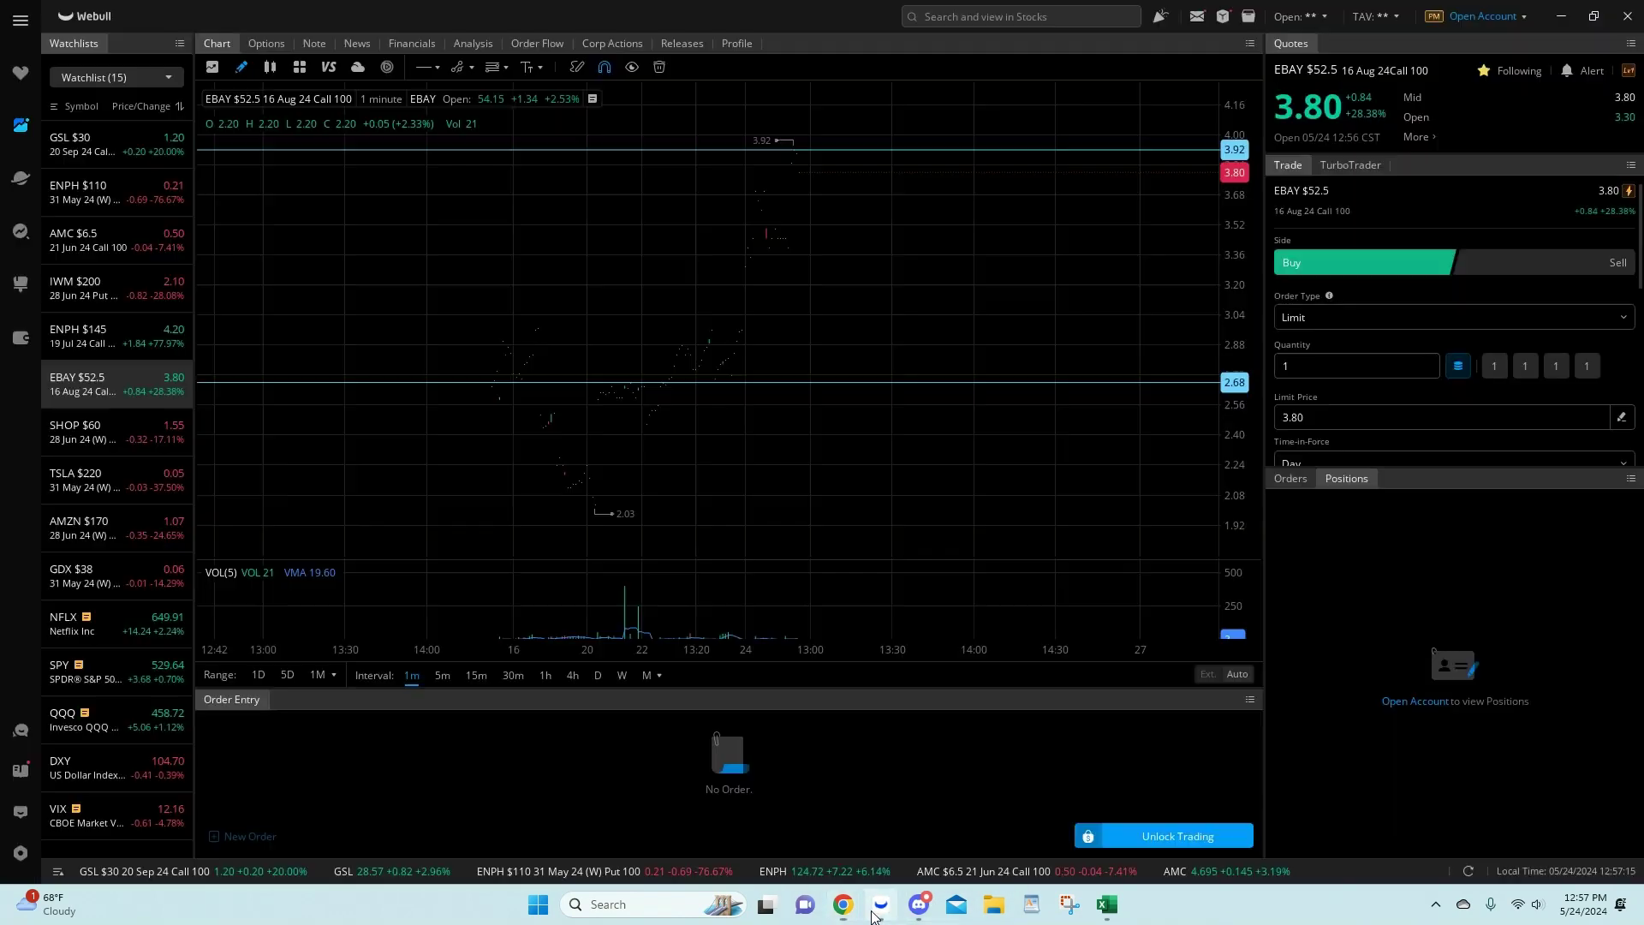
left_click(920, 904)
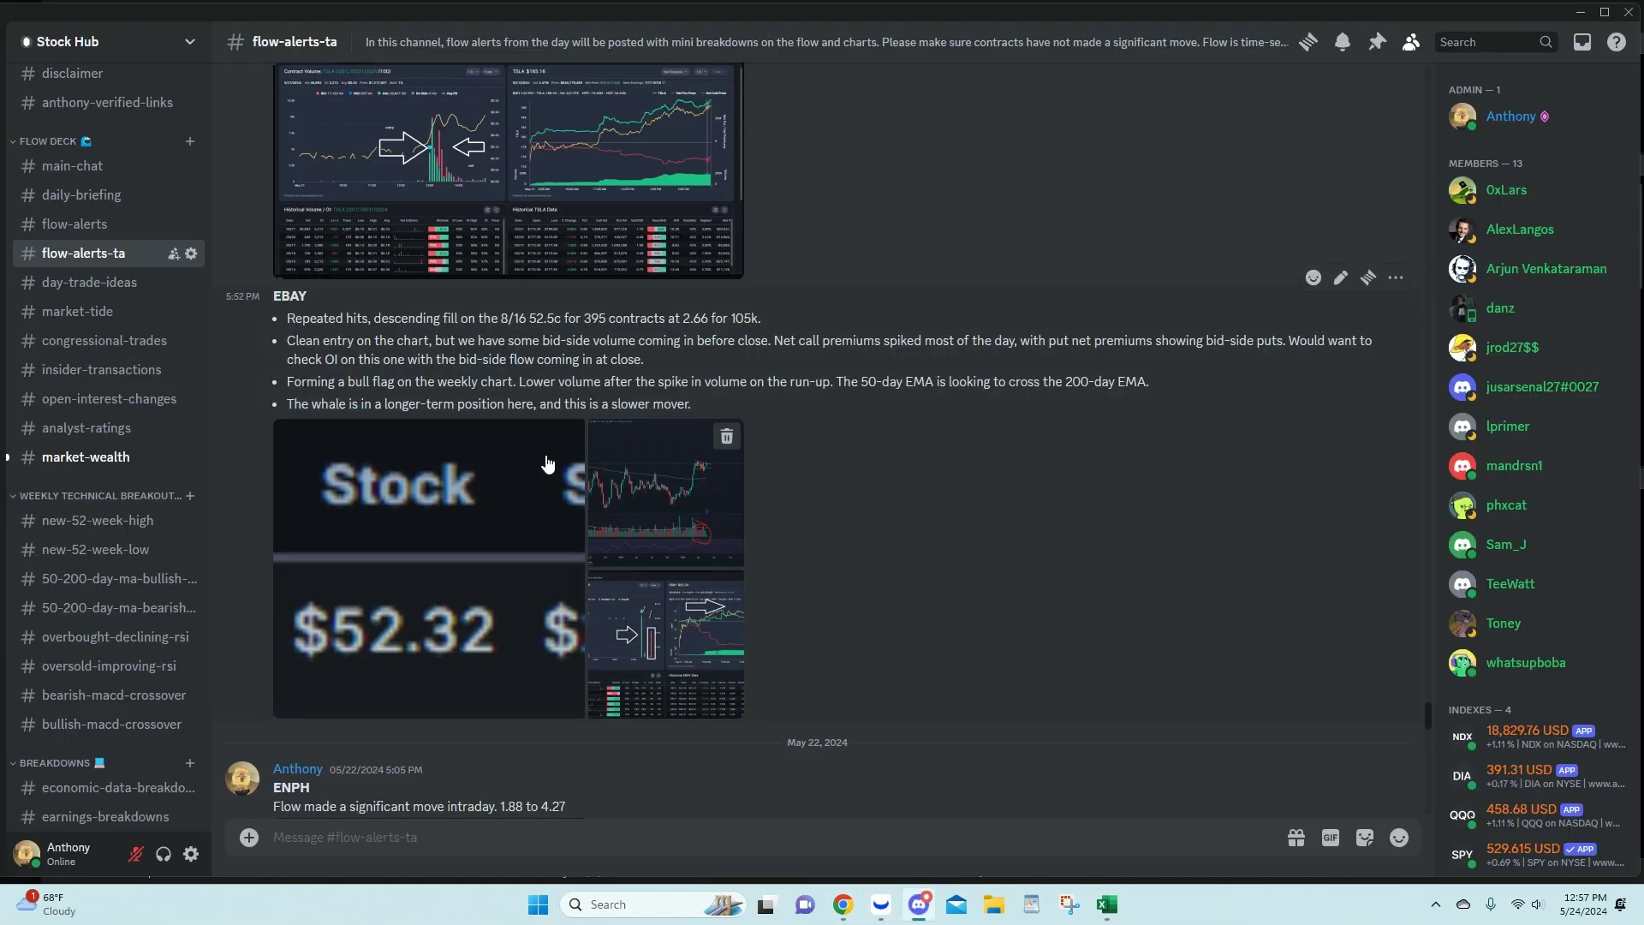
Step: In #flow-alerts, find and enlarge the ENPH 7/19 145c Vol/Oi alert image
left_click(163, 228)
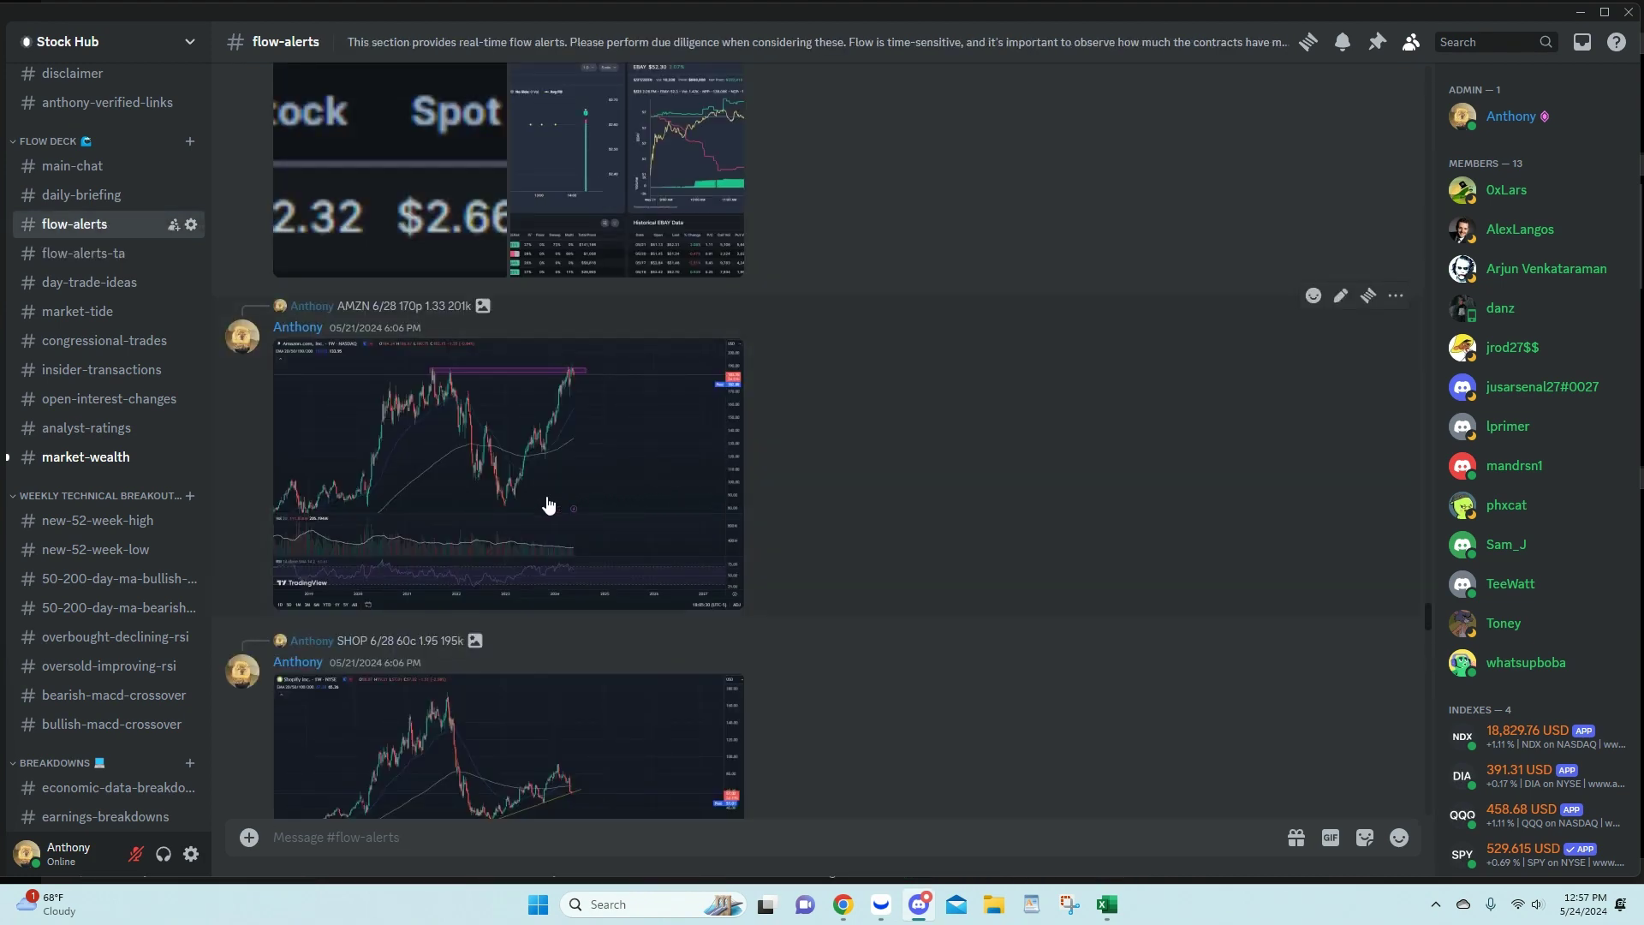
scroll(544, 501, "up", 5)
scroll(548, 503, "up", 12)
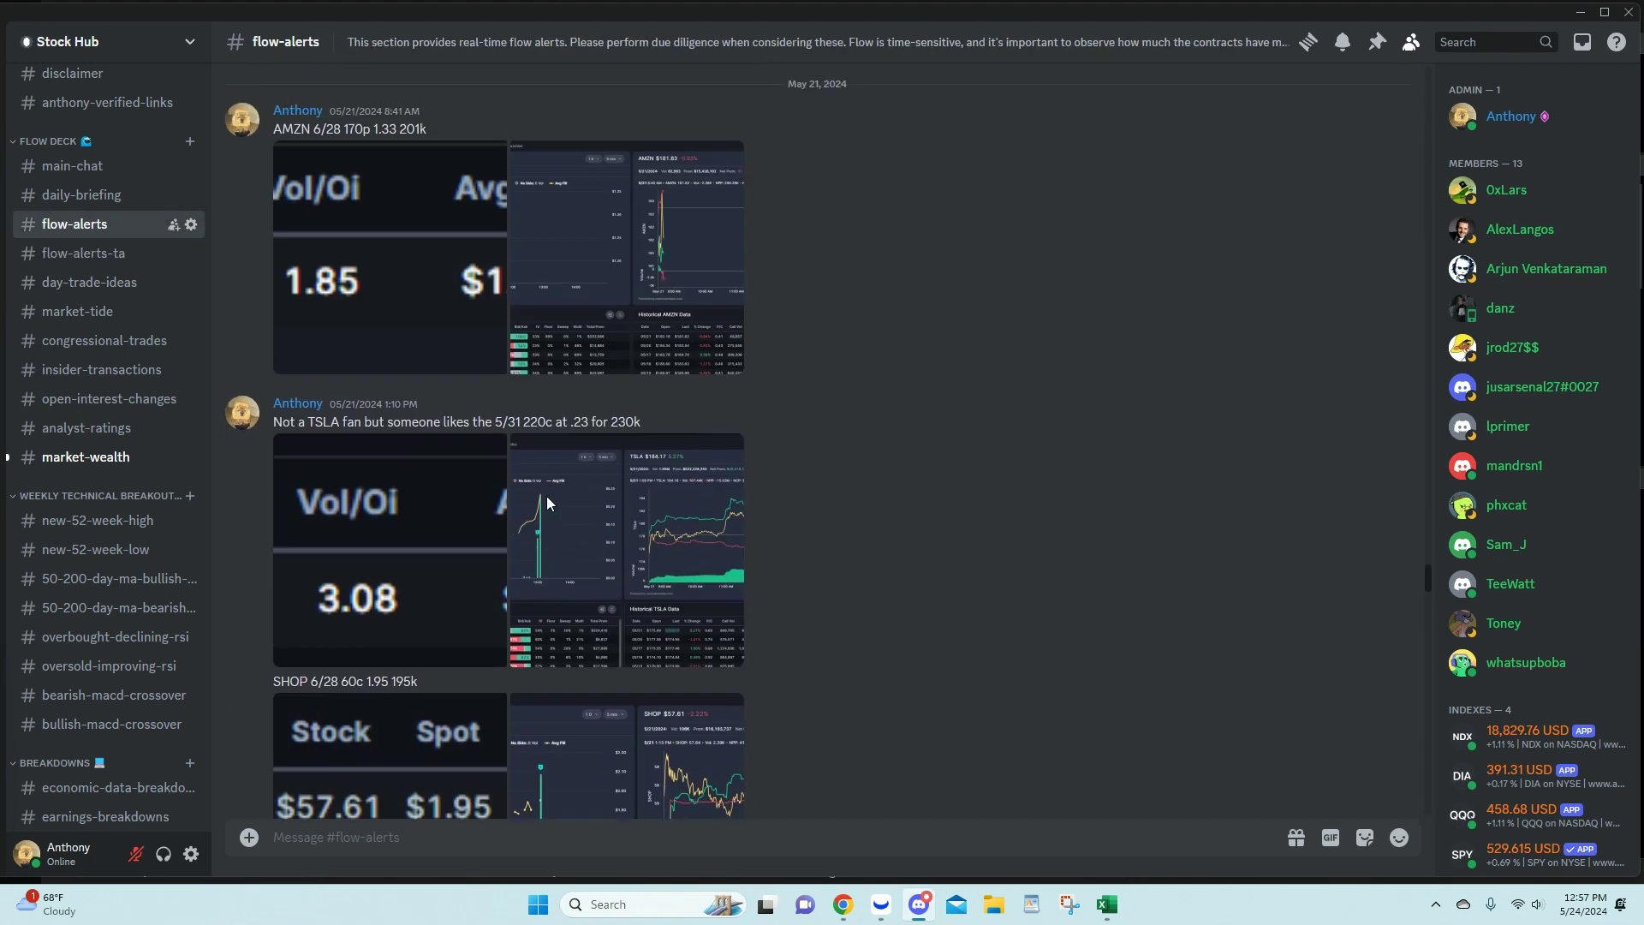
scroll(546, 503, "up", 4)
scroll(546, 502, "down", 12)
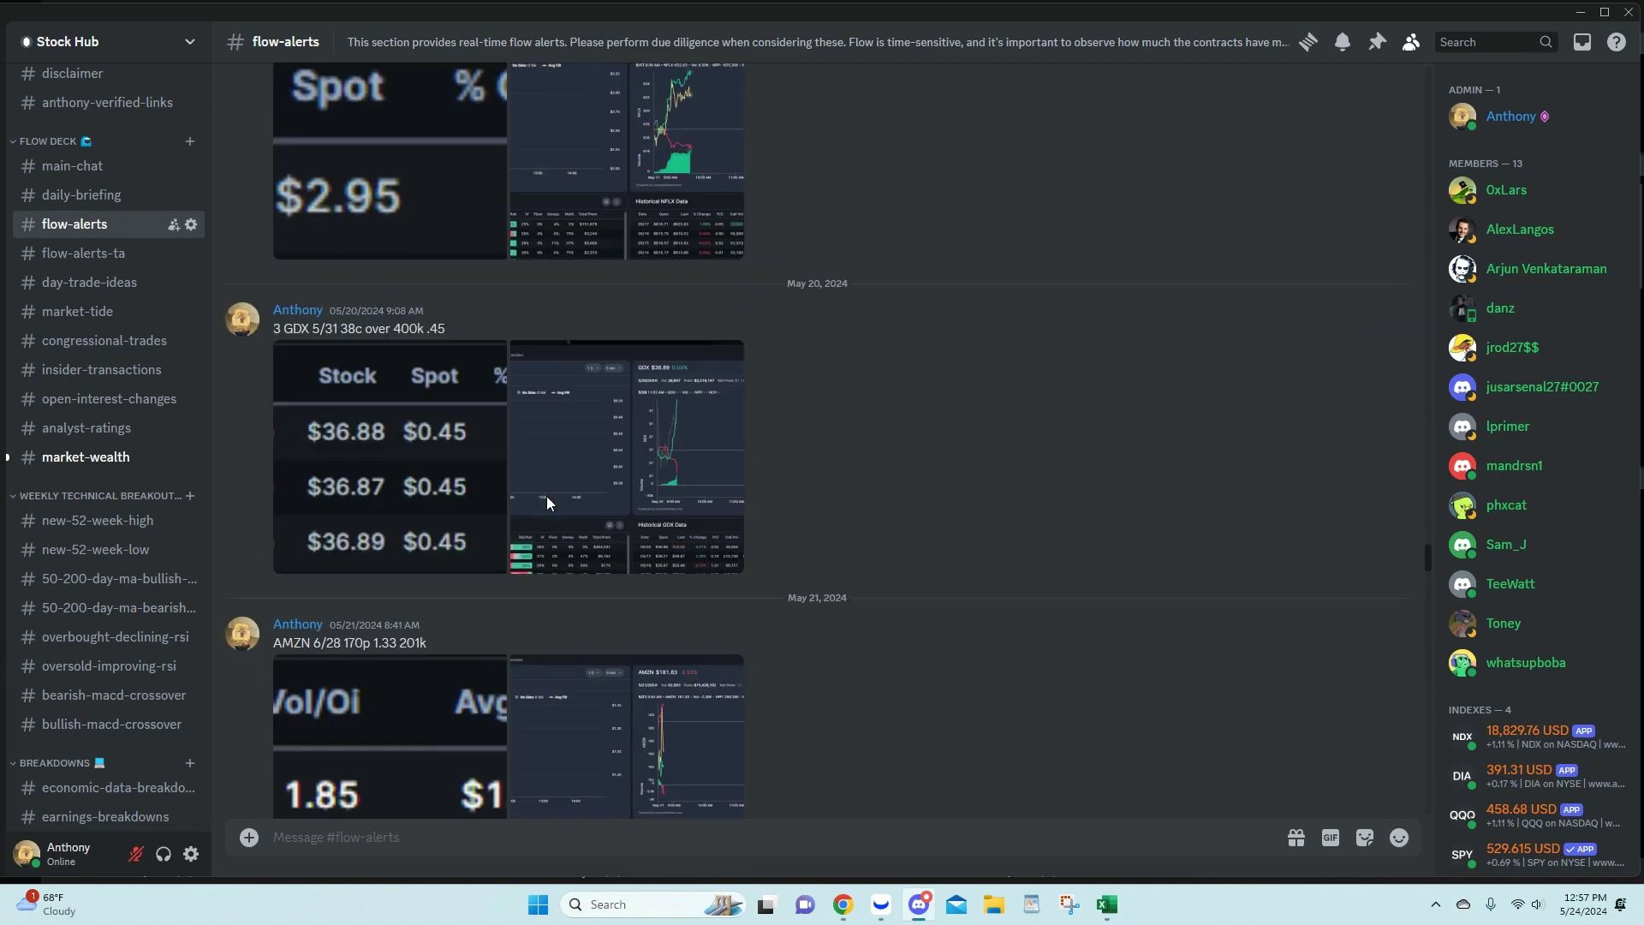
scroll(548, 504, "down", 15)
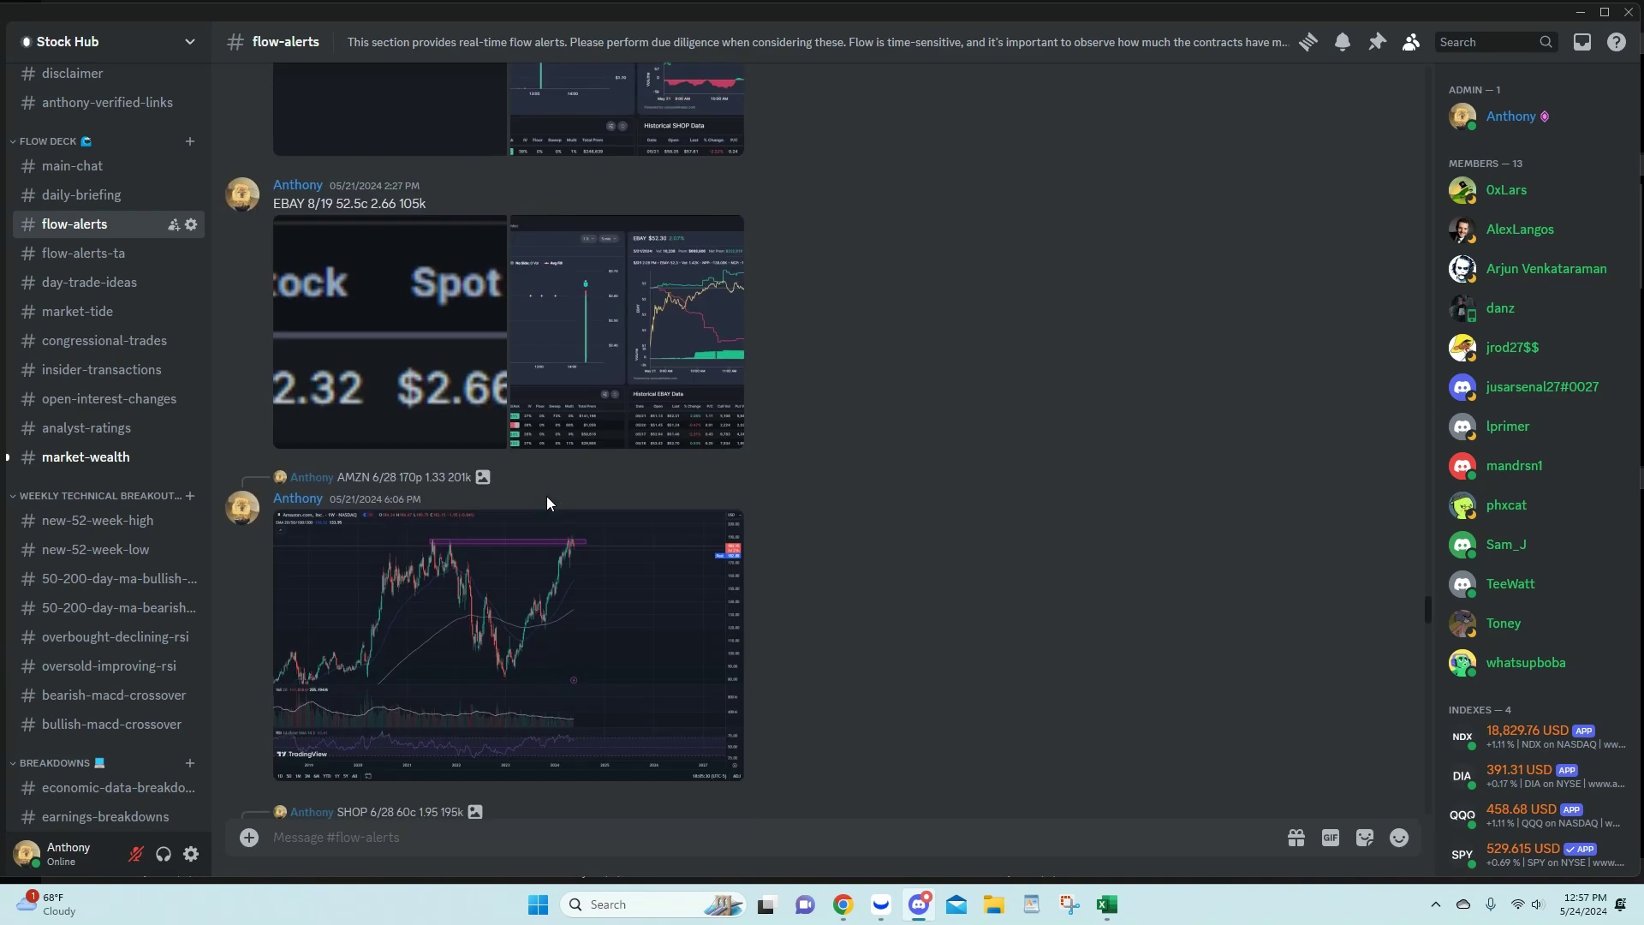
scroll(546, 496, "down", 10)
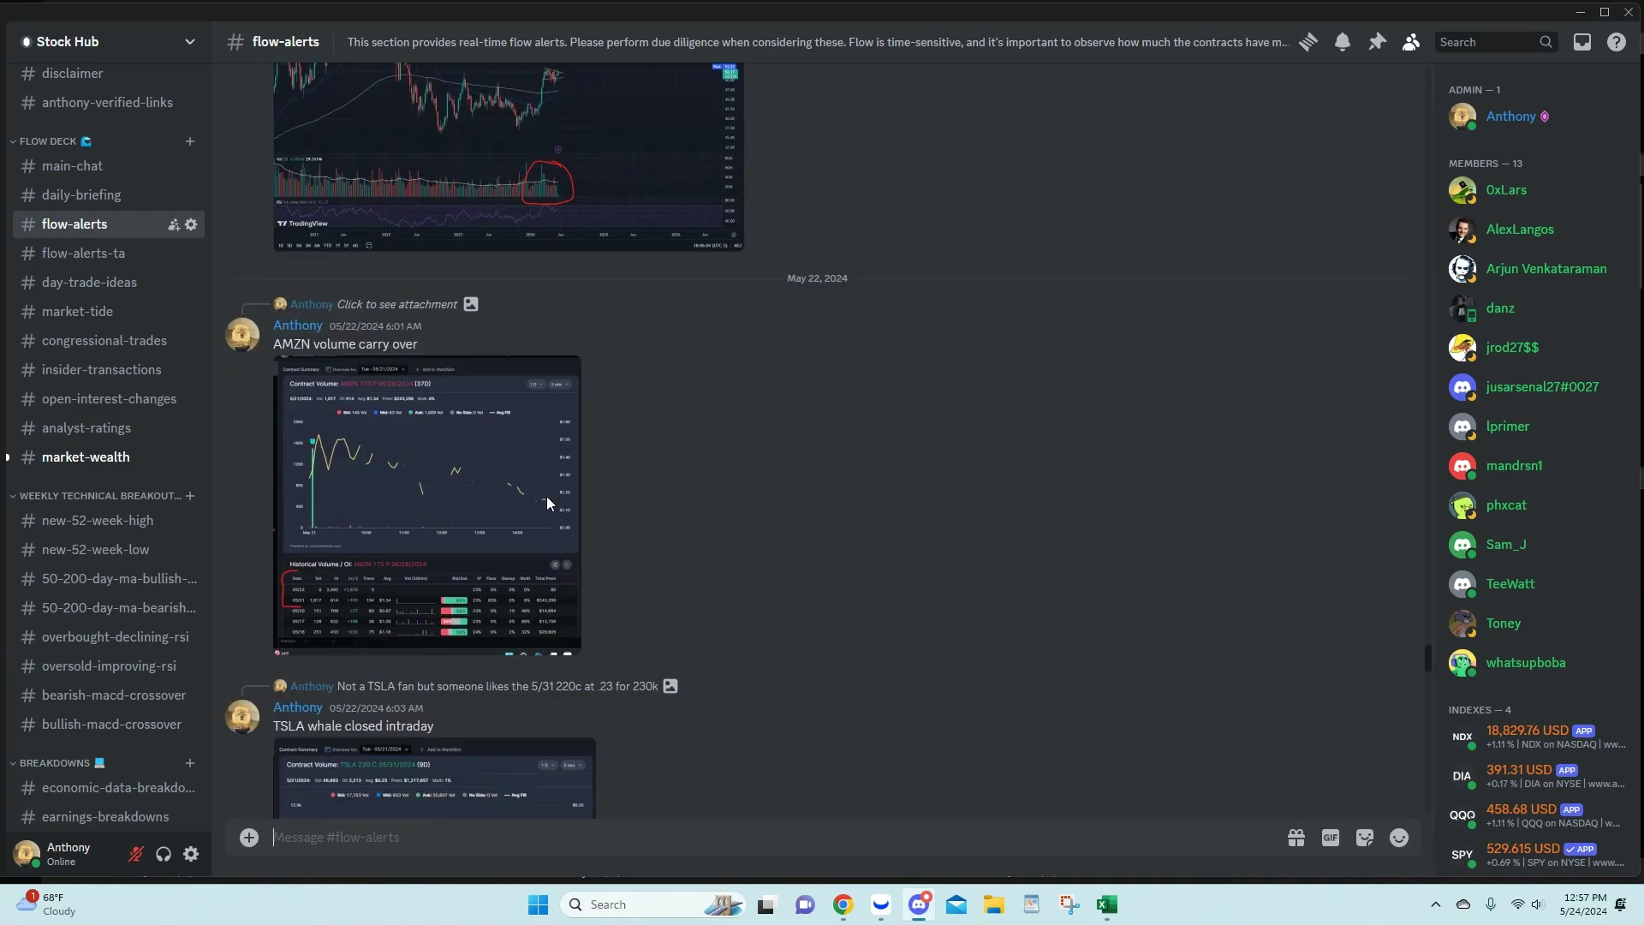
scroll(571, 351, "down", 10)
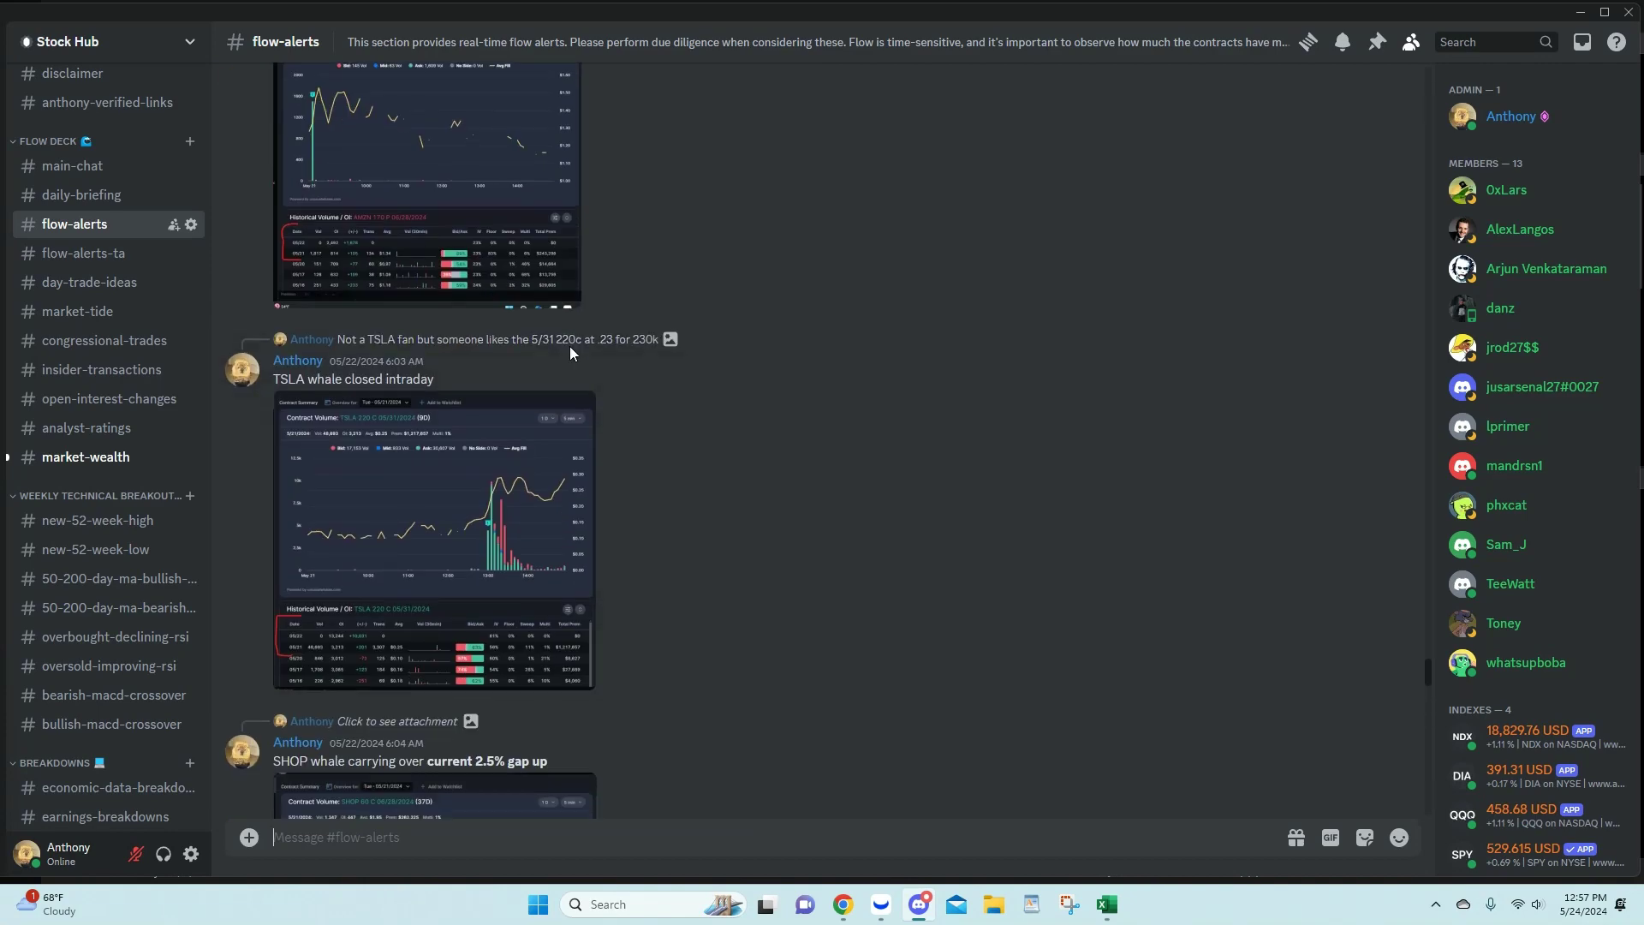
scroll(571, 351, "down", 10)
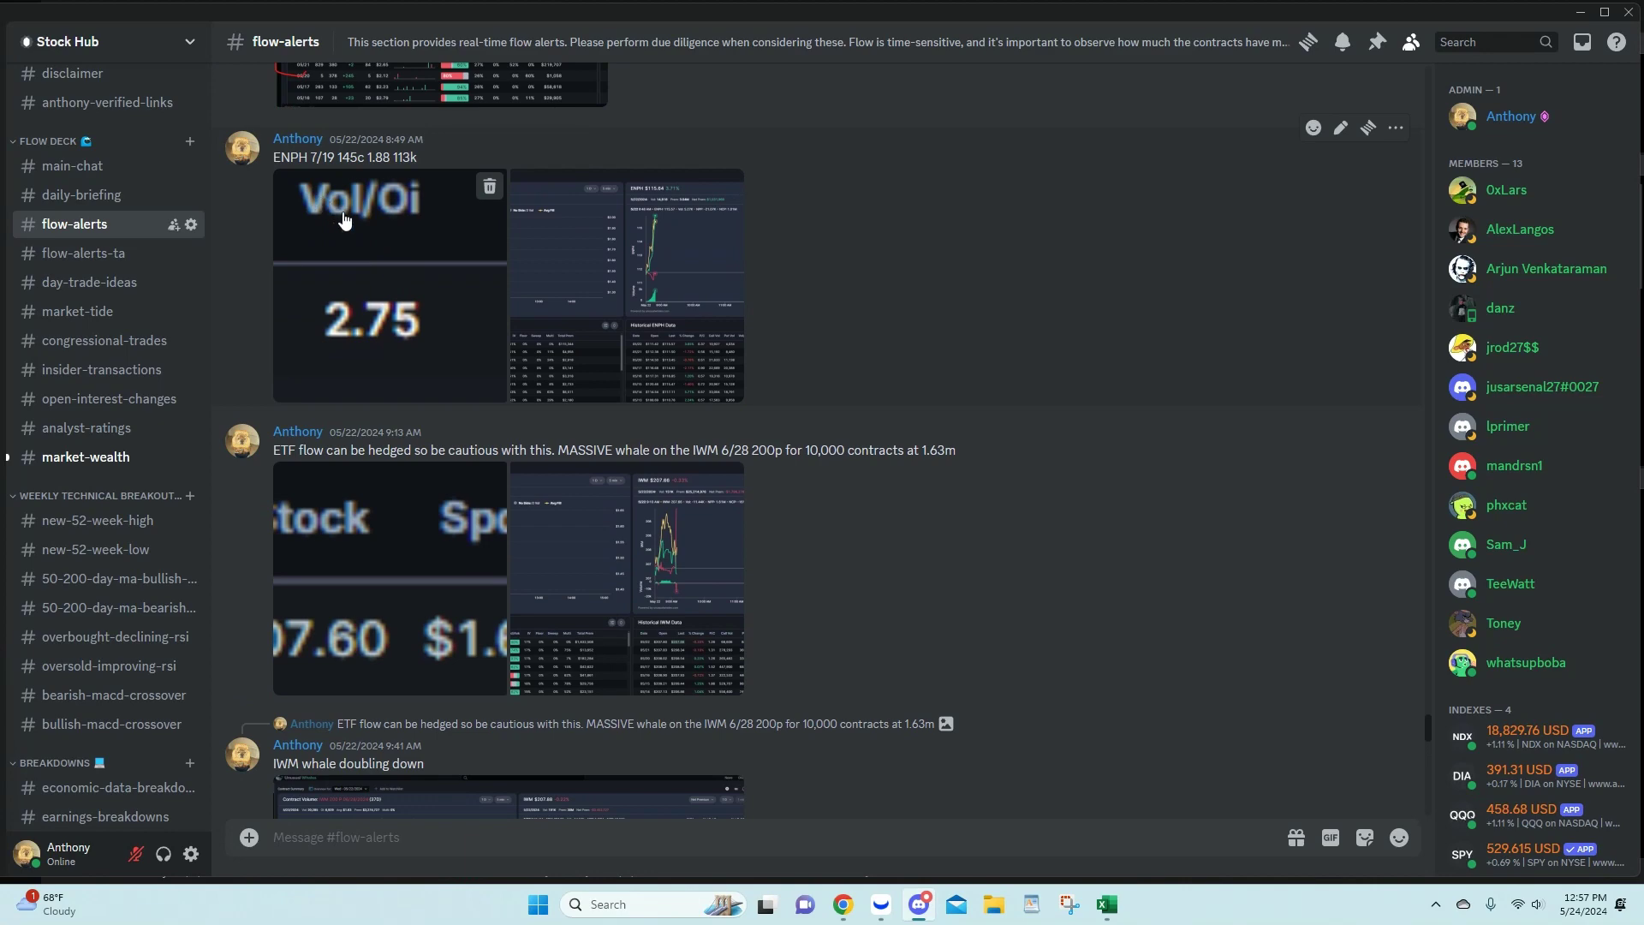
left_click(343, 221)
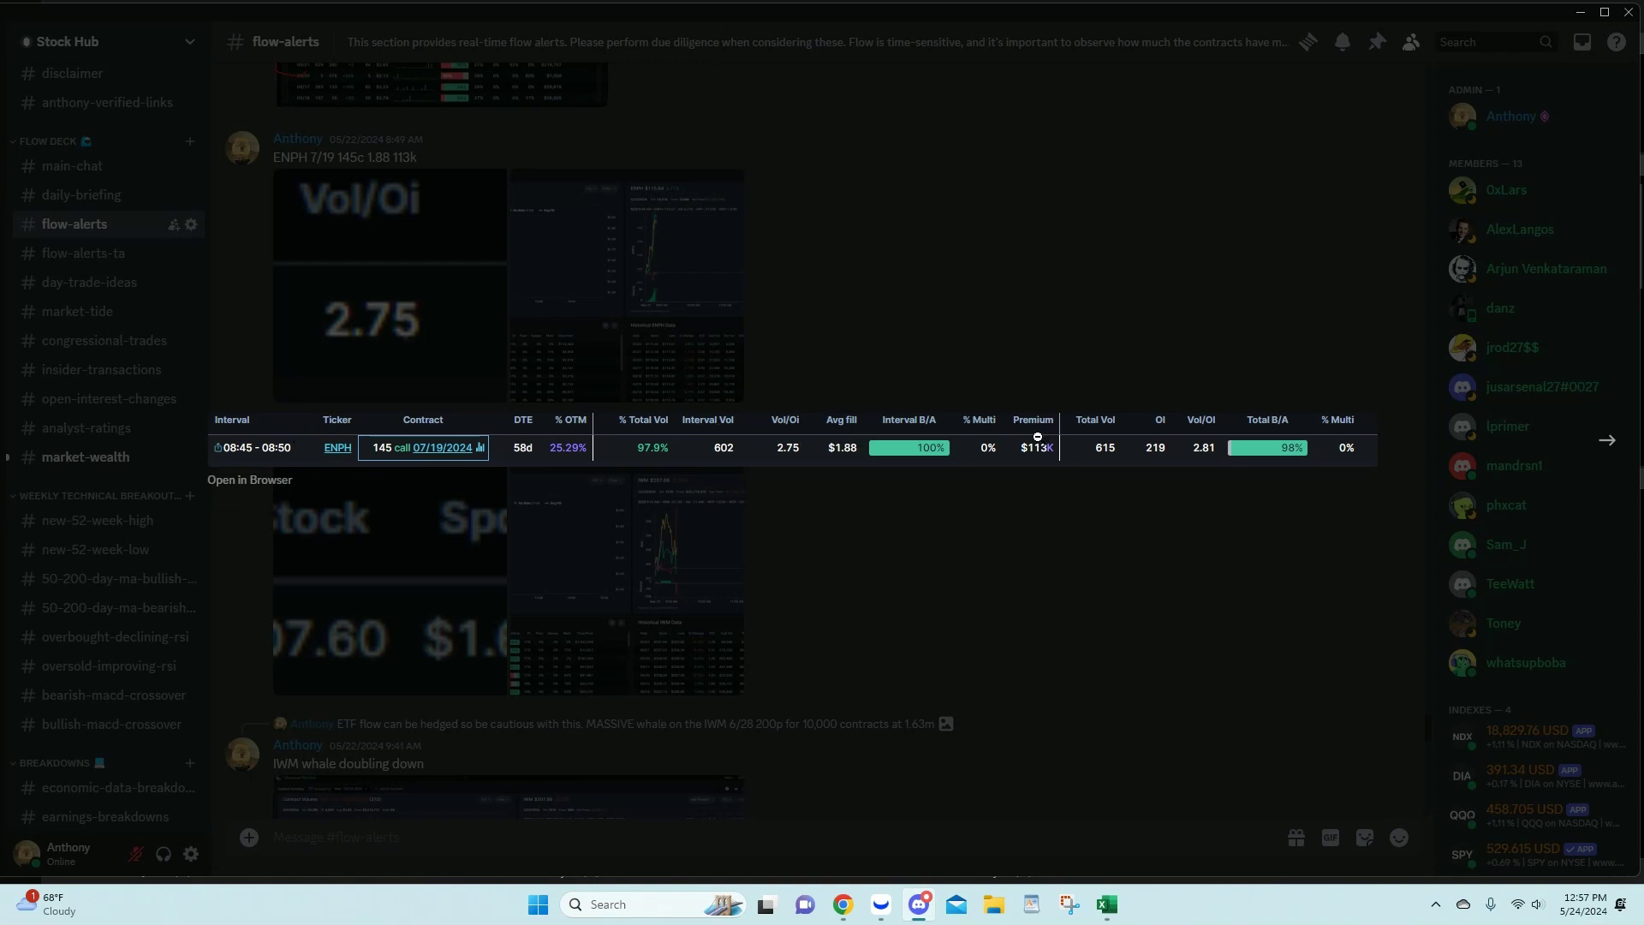
Step: Close the ENPH flow table, view the ENPH chart screenshot enlarged, then return to Unusual Whales
left_click(945, 353)
left_click(688, 251)
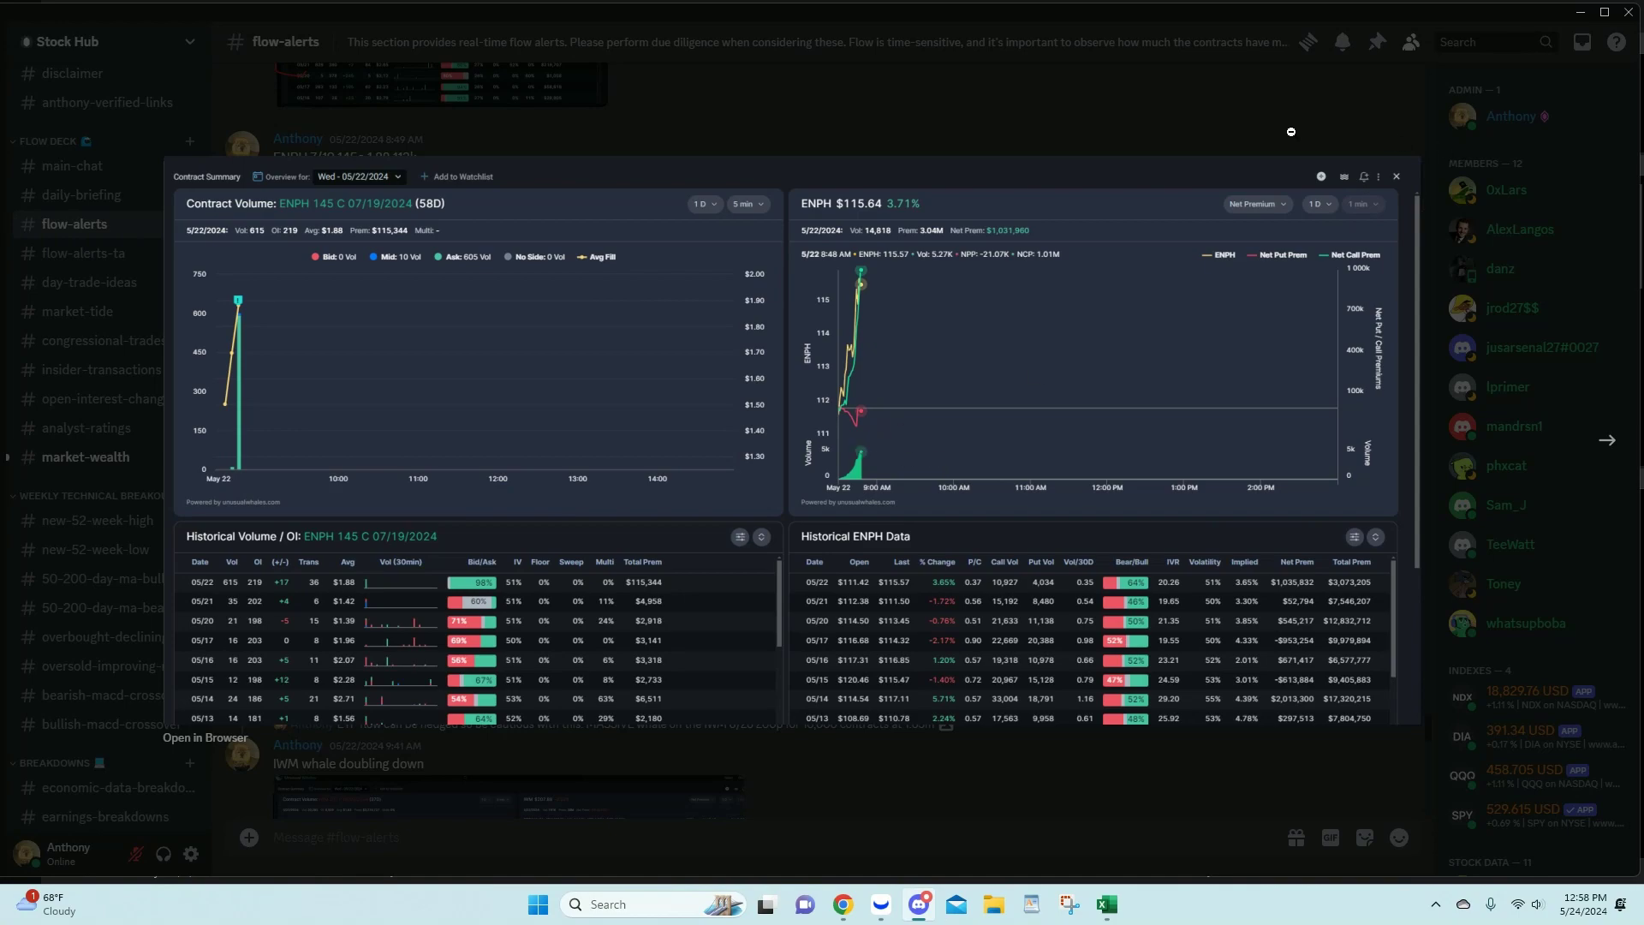
left_click(1064, 133)
mouse_move(843, 904)
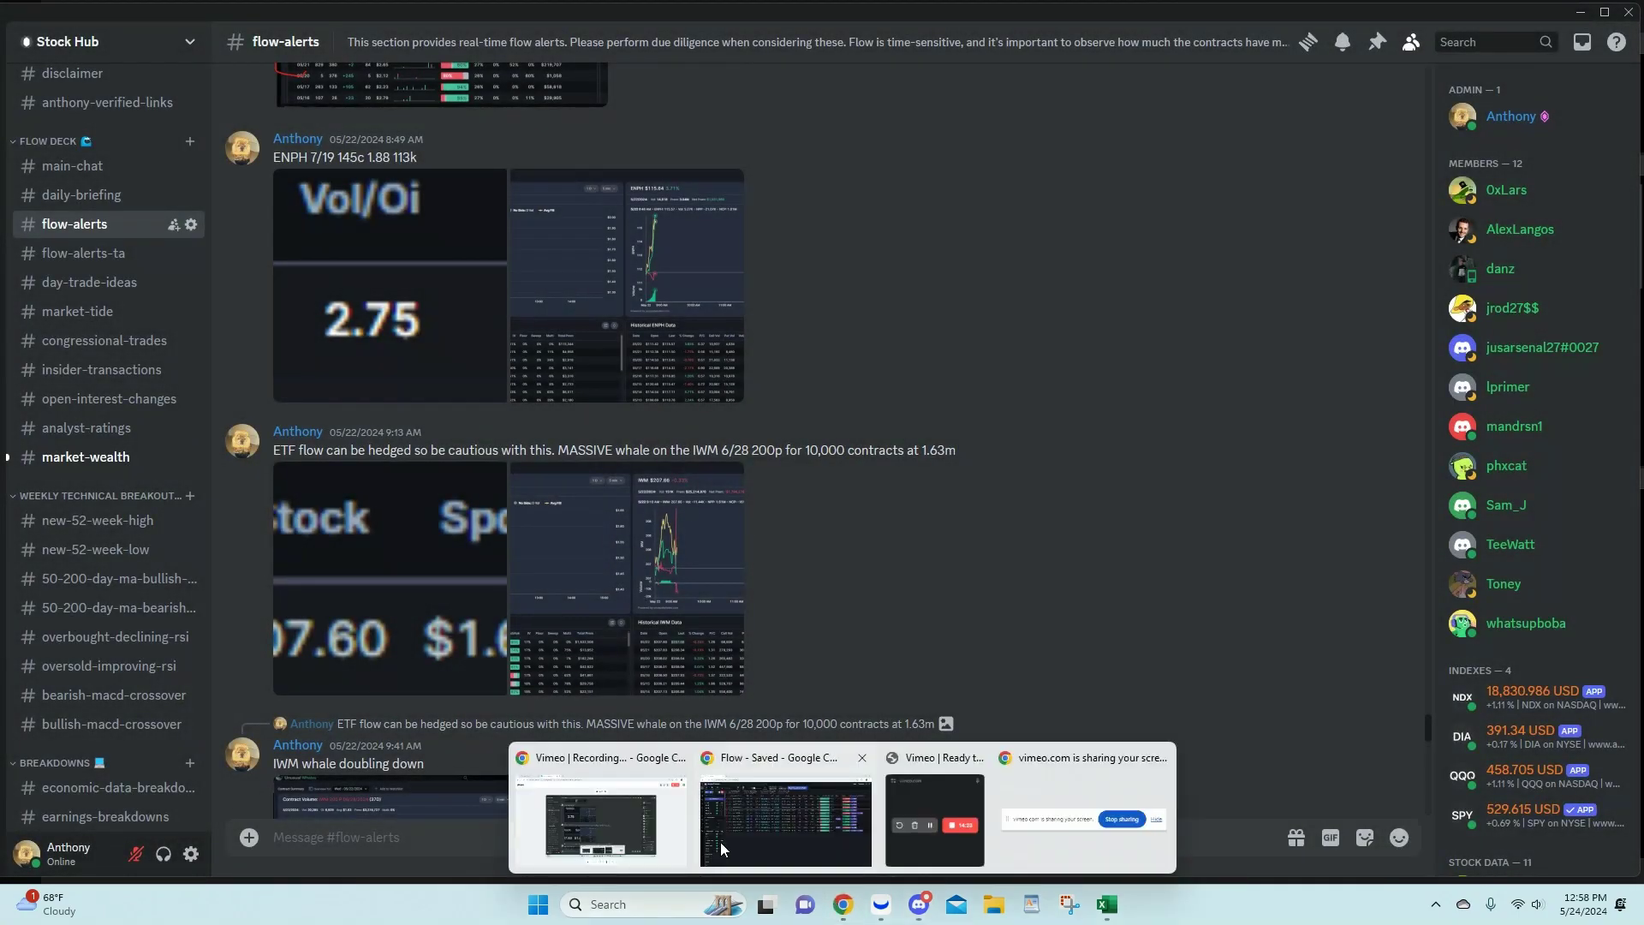
left_click(721, 847)
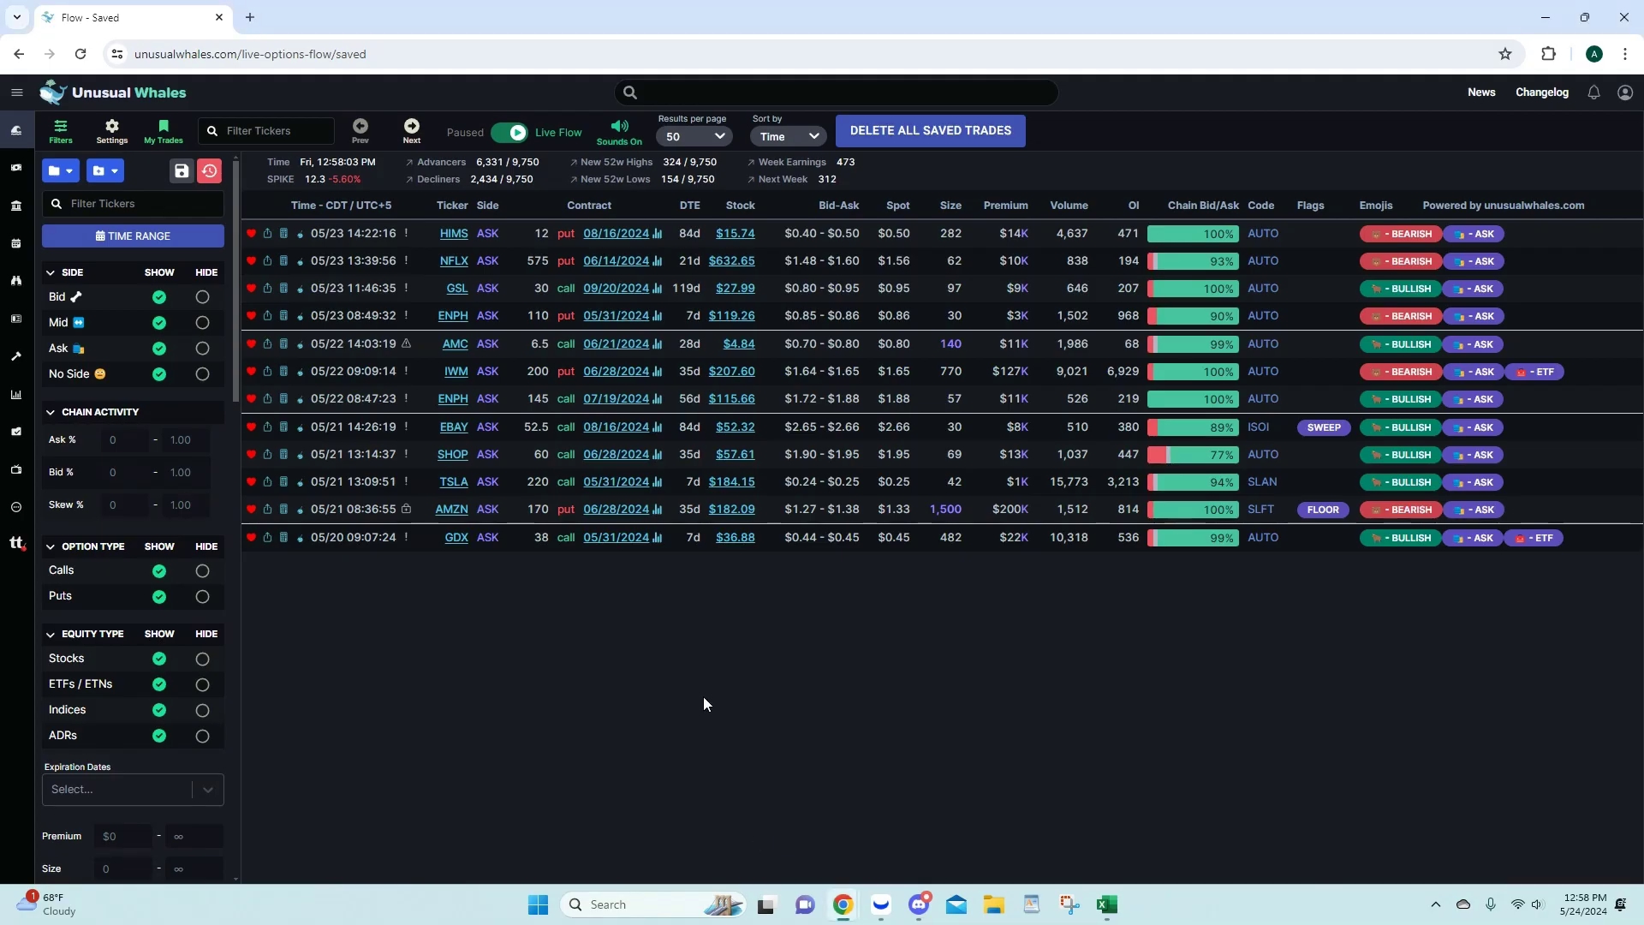
Step: Open the ENPH 145 C 07/19/2024 contract summary showing a 3 D volume range
left_click(604, 399)
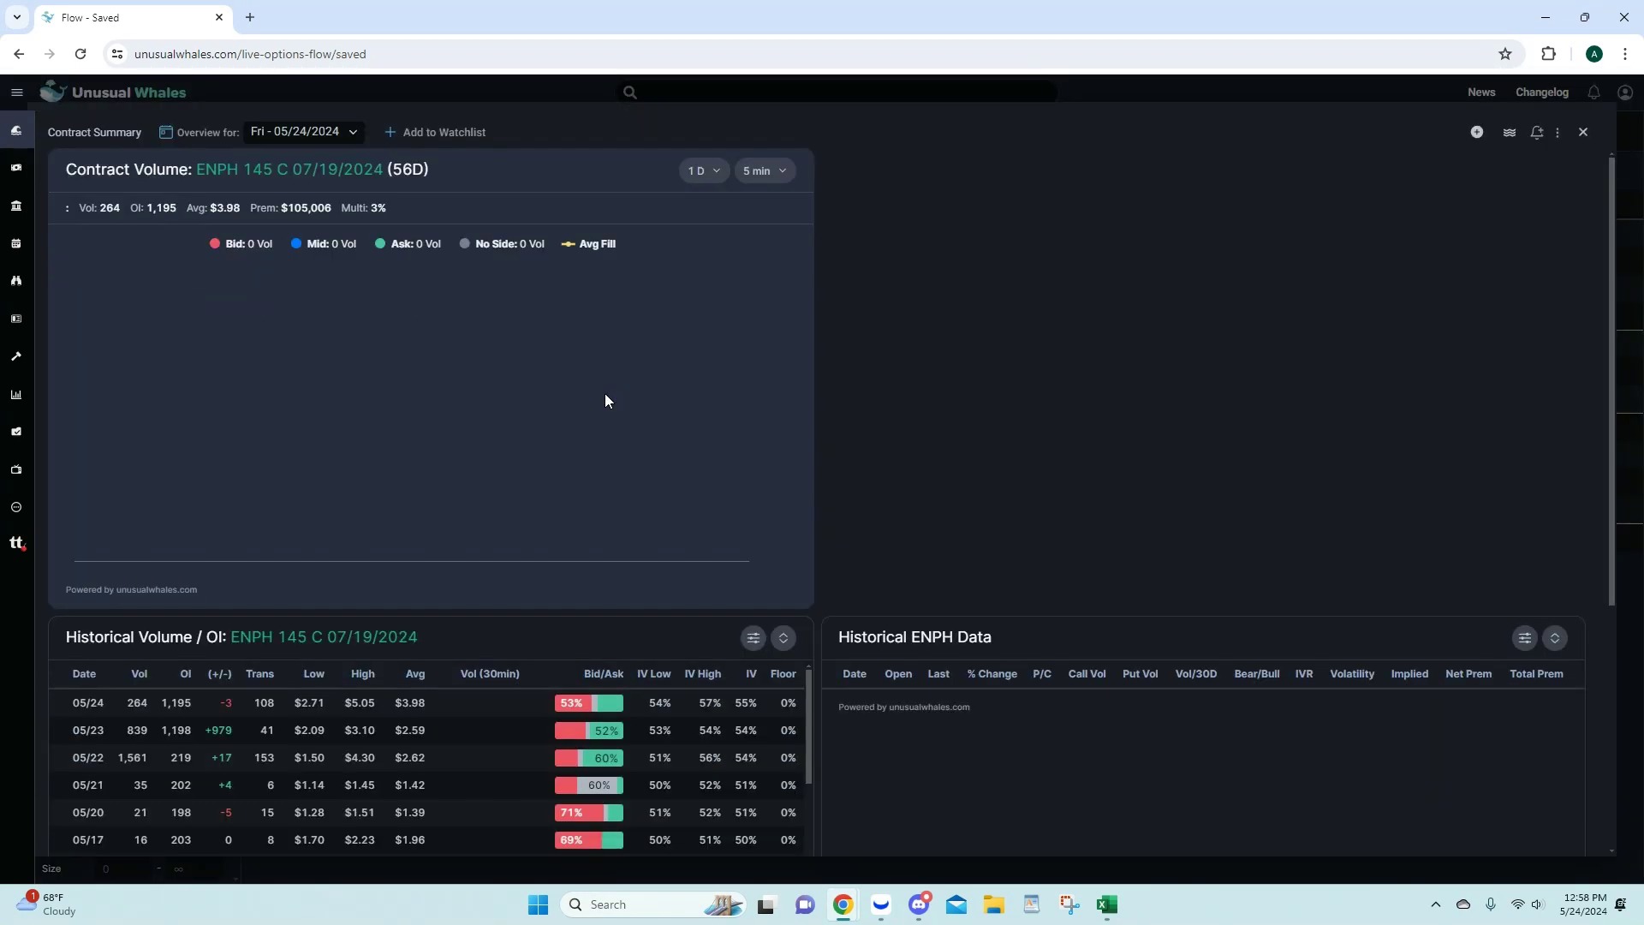
left_click(699, 171)
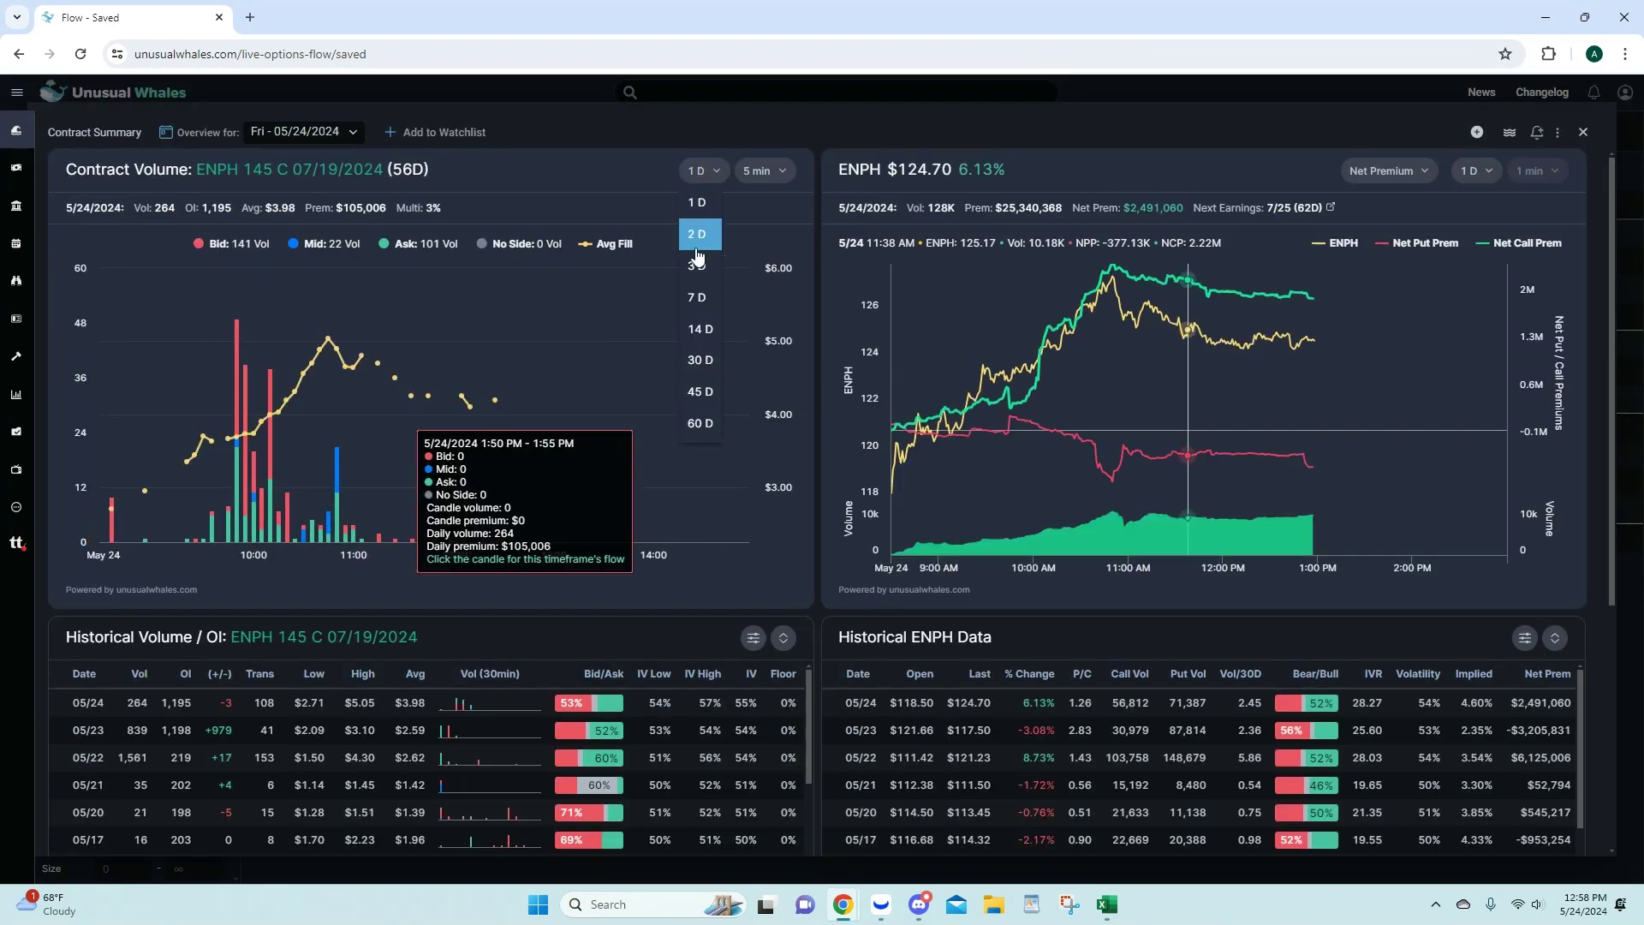
left_click(699, 267)
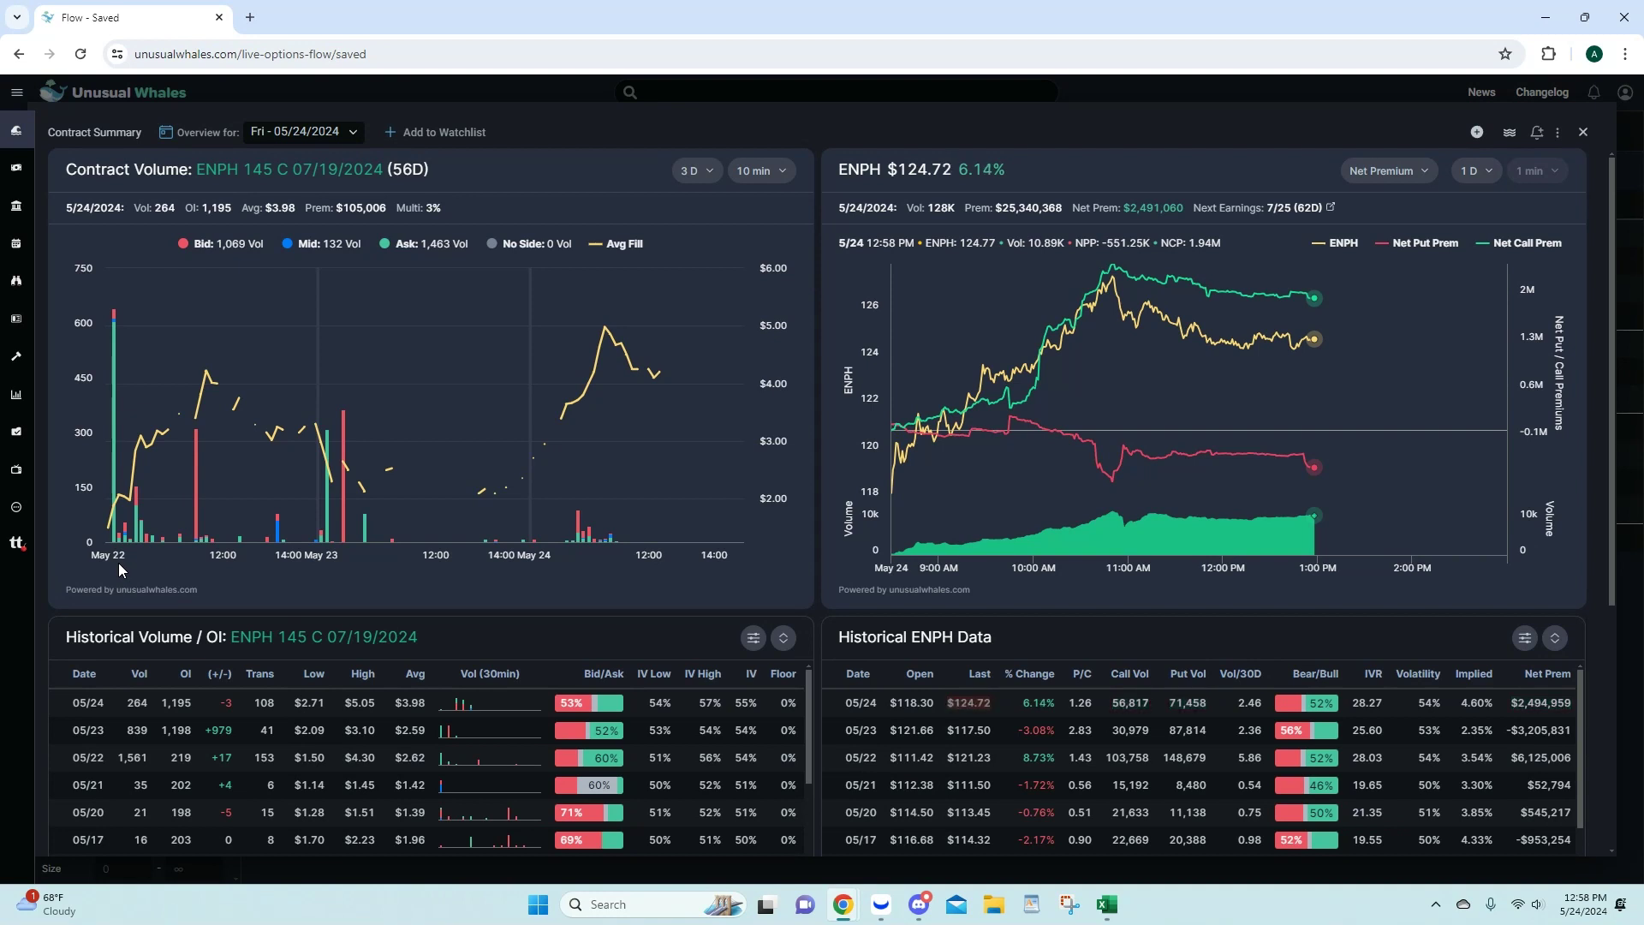
Step: Load the ENPH $145 19 Jul 24 call chart in Webull
mouse_move(112, 447)
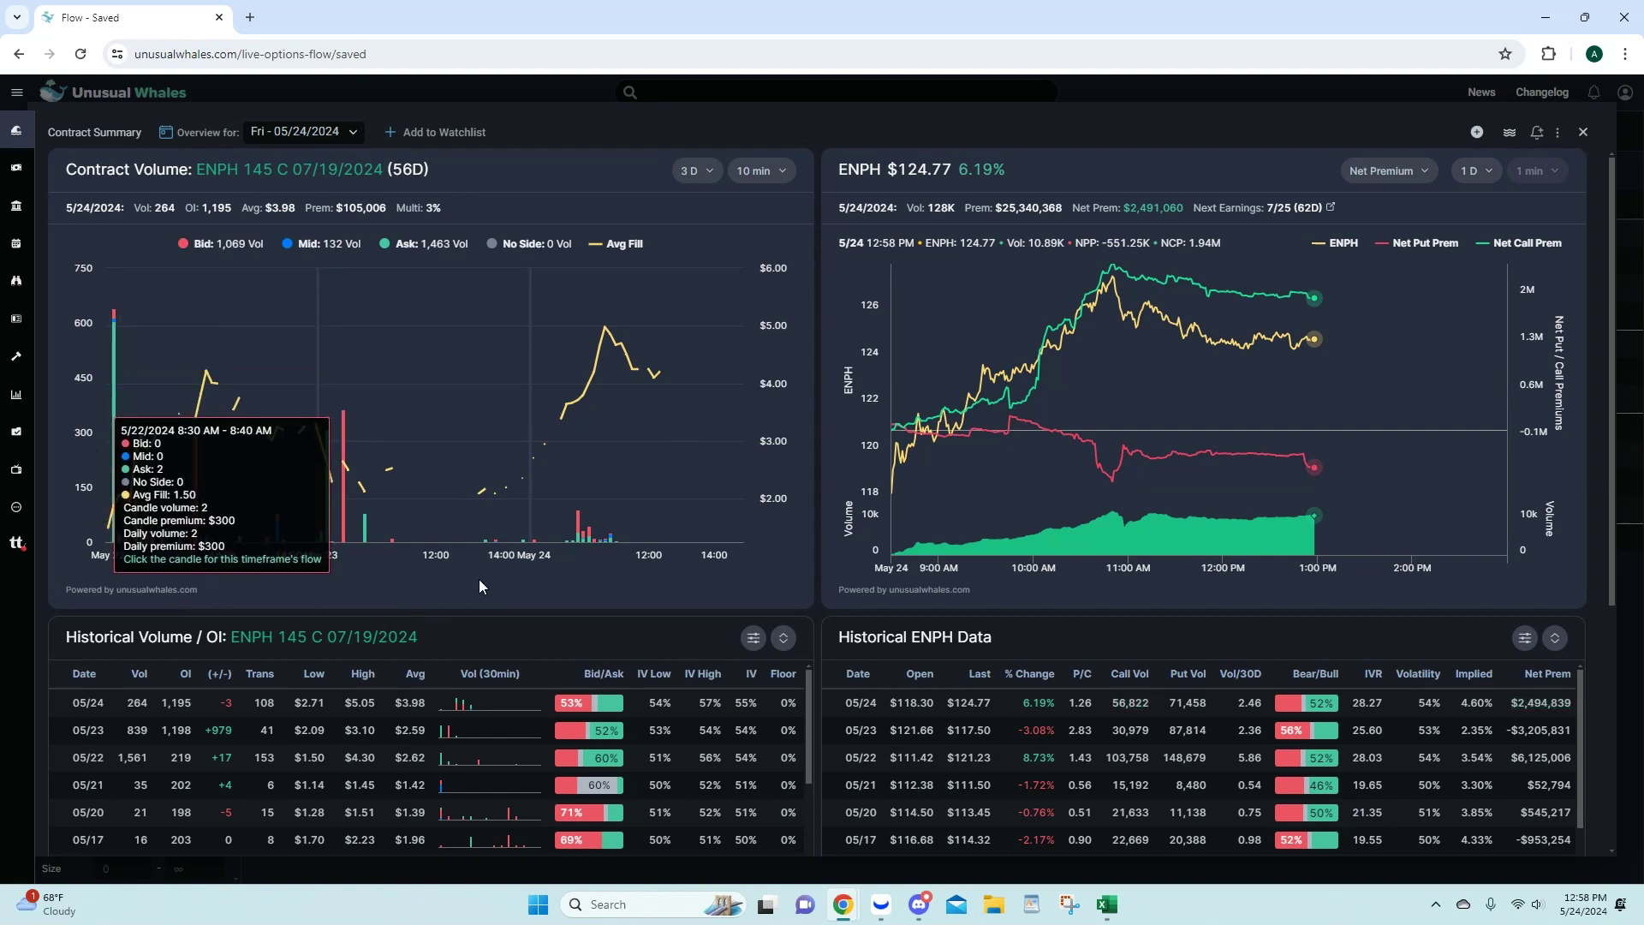
mouse_move(199, 443)
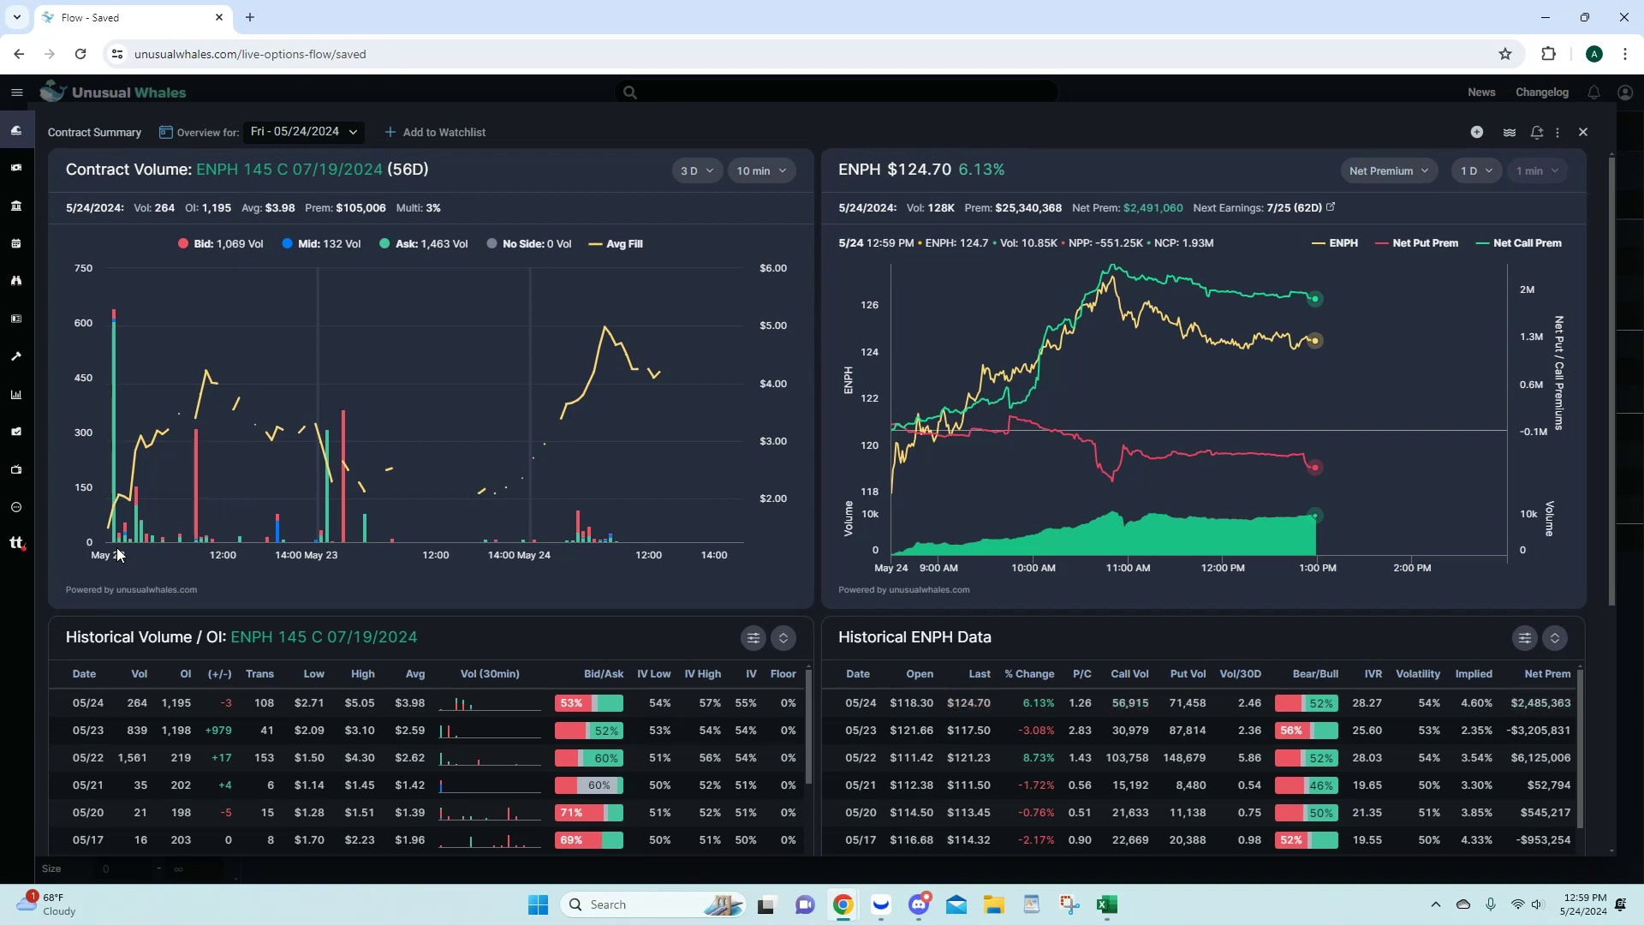
left_click(883, 911)
left_click(139, 332)
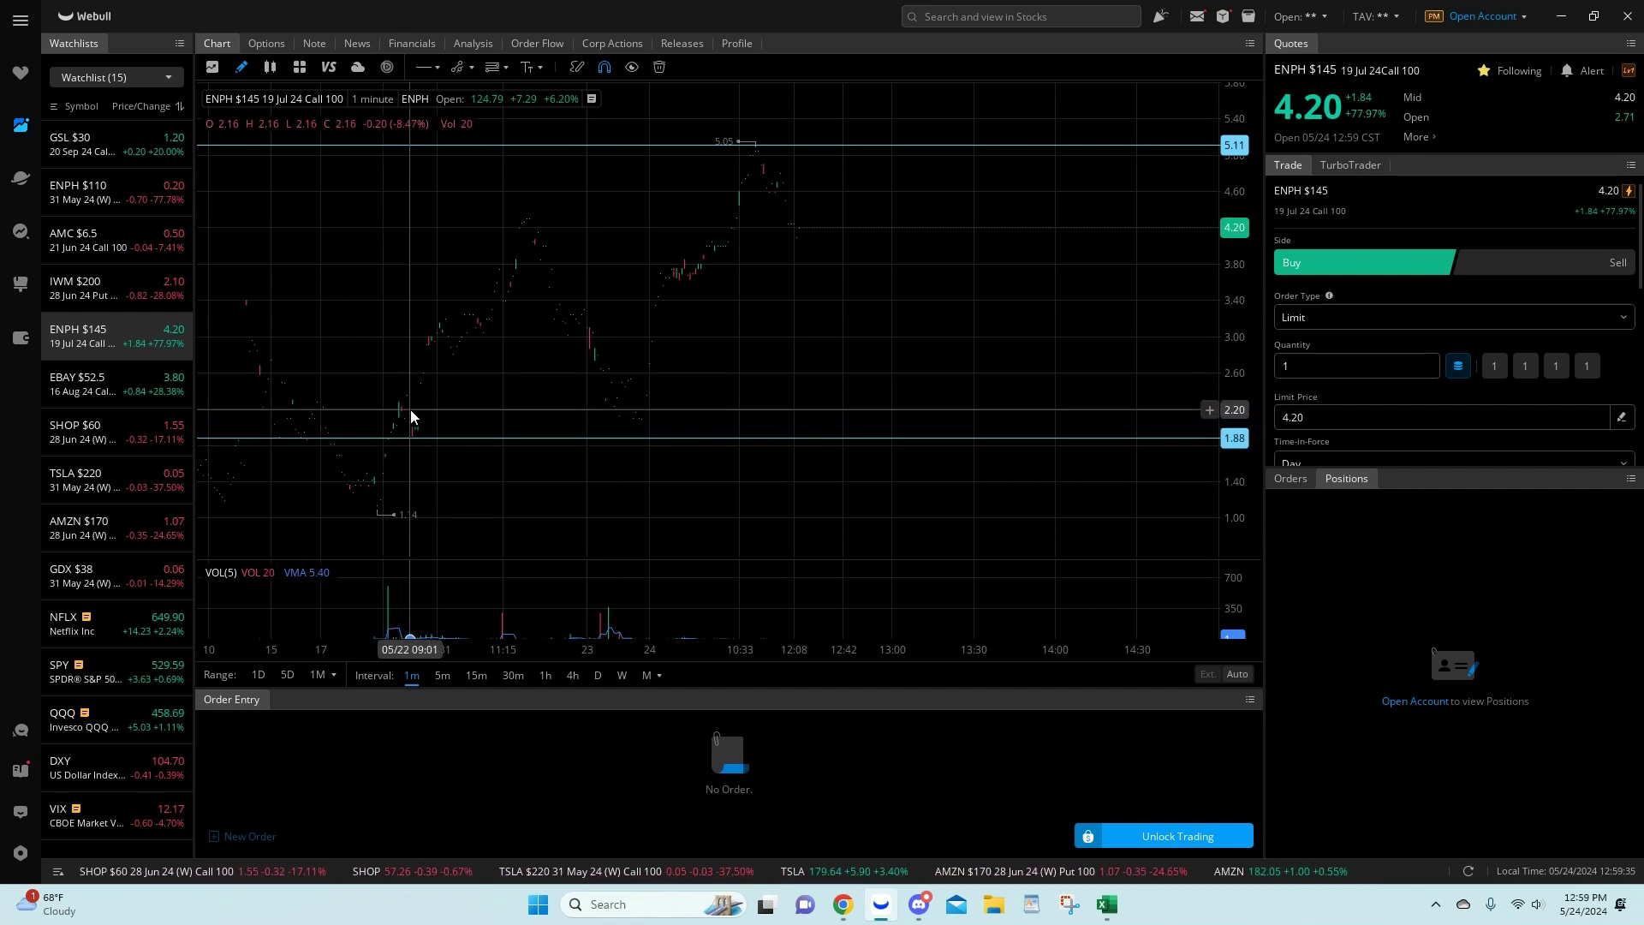
Step: Lower the ENPH chart's top horizontal line from 5.11 to 5.04
left_click(779, 151)
left_click_drag(779, 151, 779, 158)
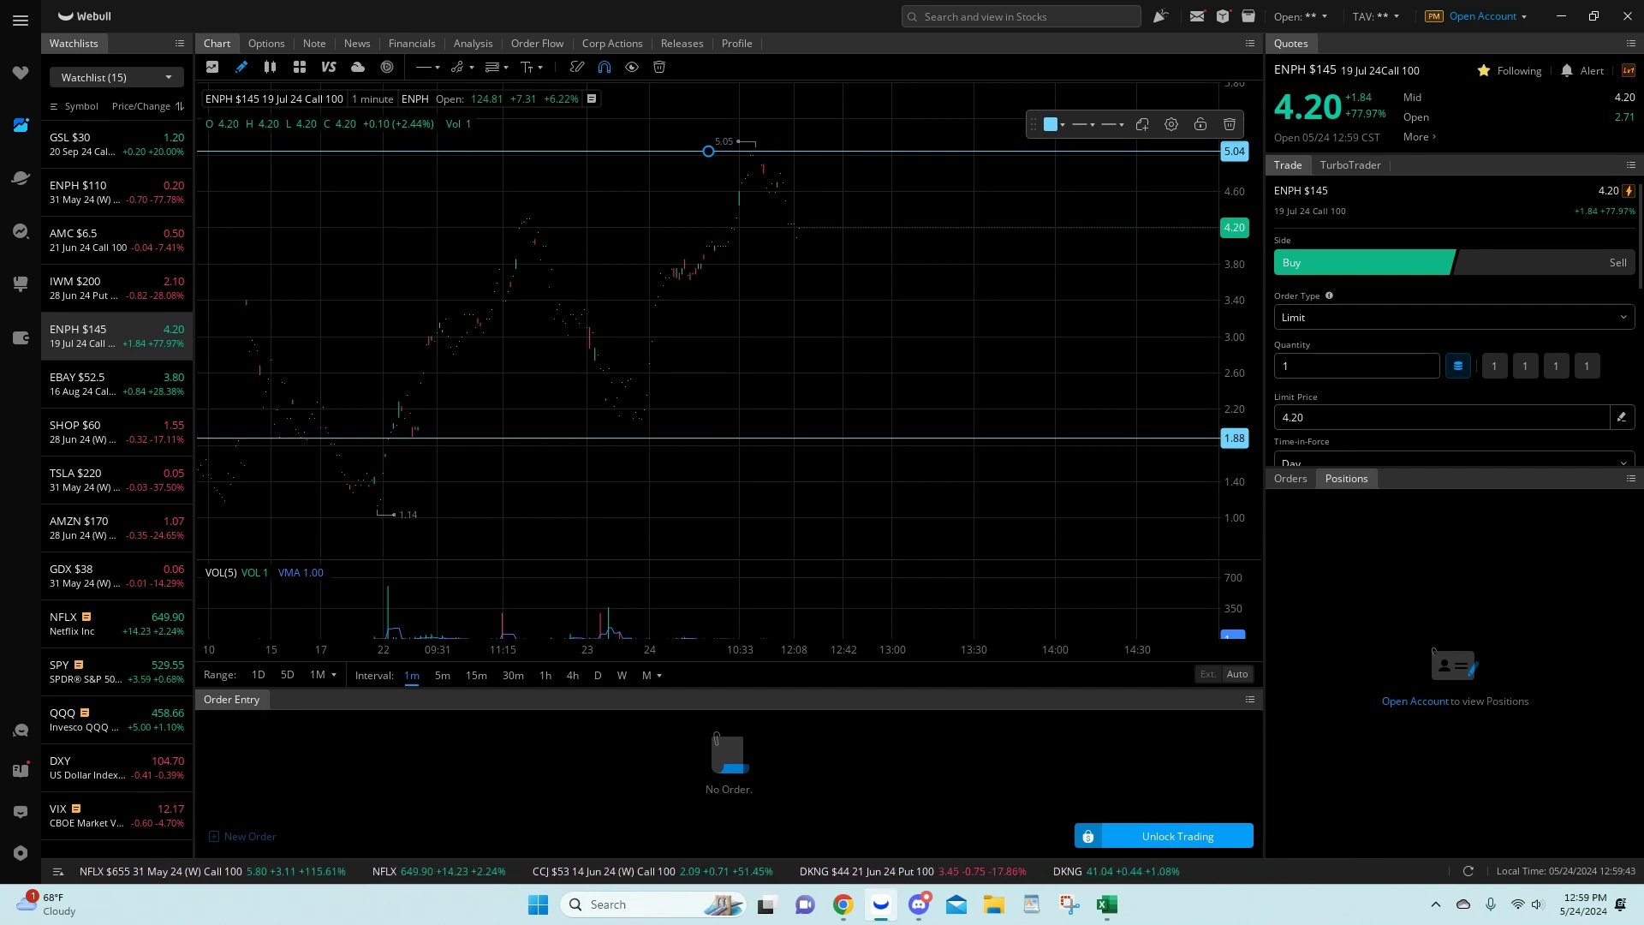
key("alt+Tab")
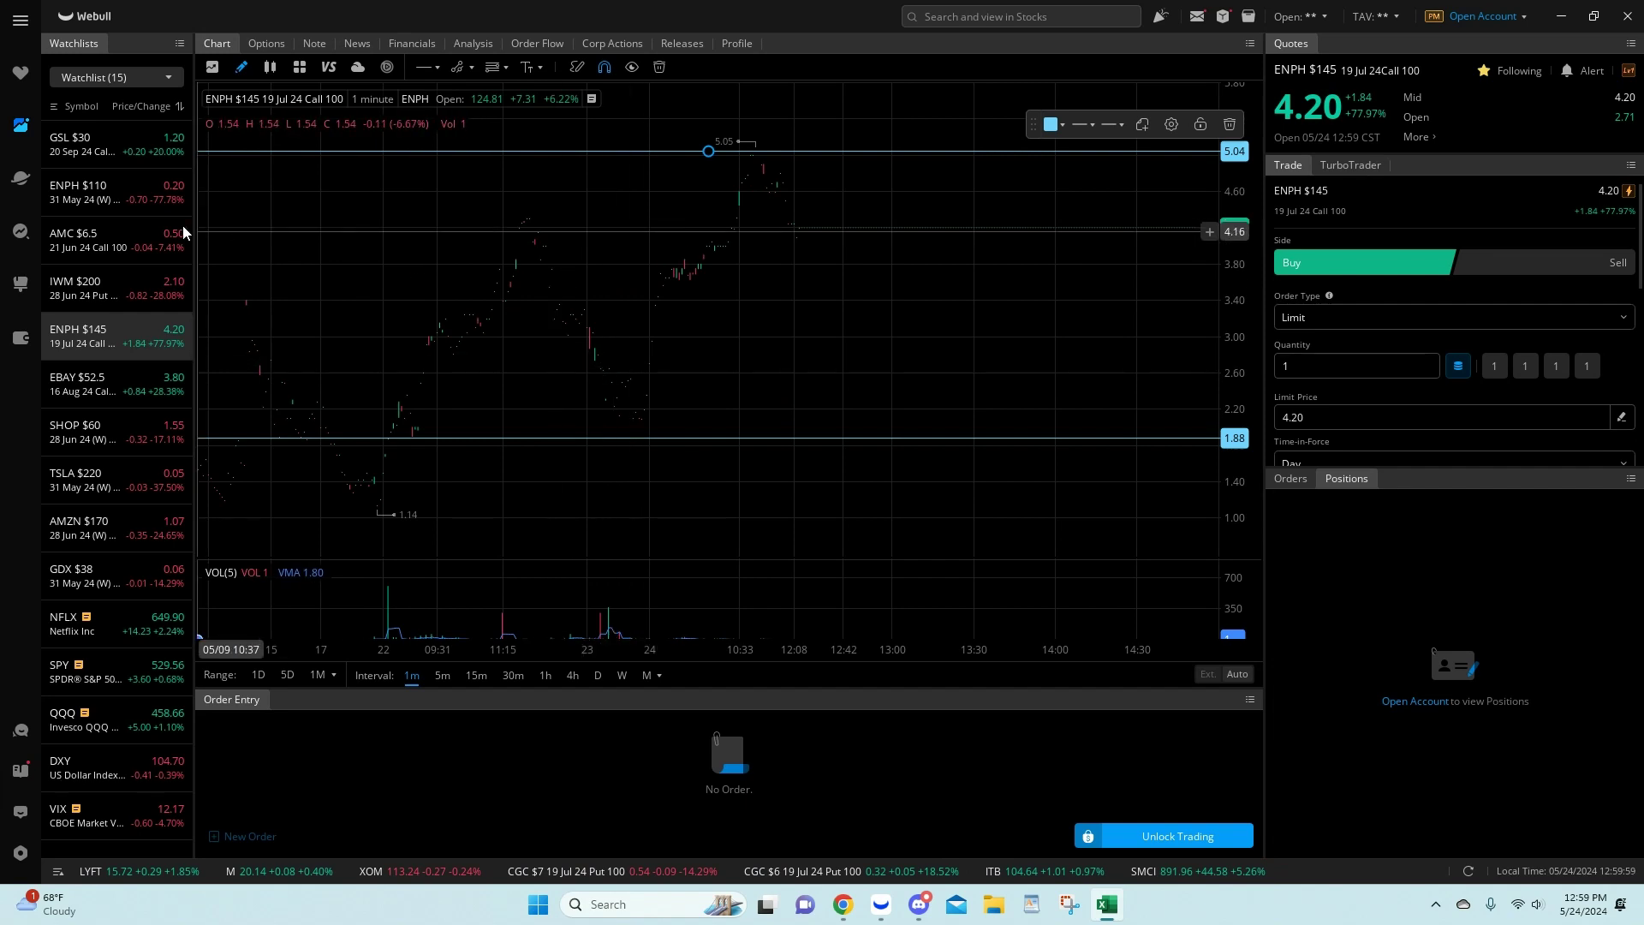
Step: Close the ENPH contract summary in Unusual Whales and return to Discord's flow-alerts channel
mouse_move(839, 915)
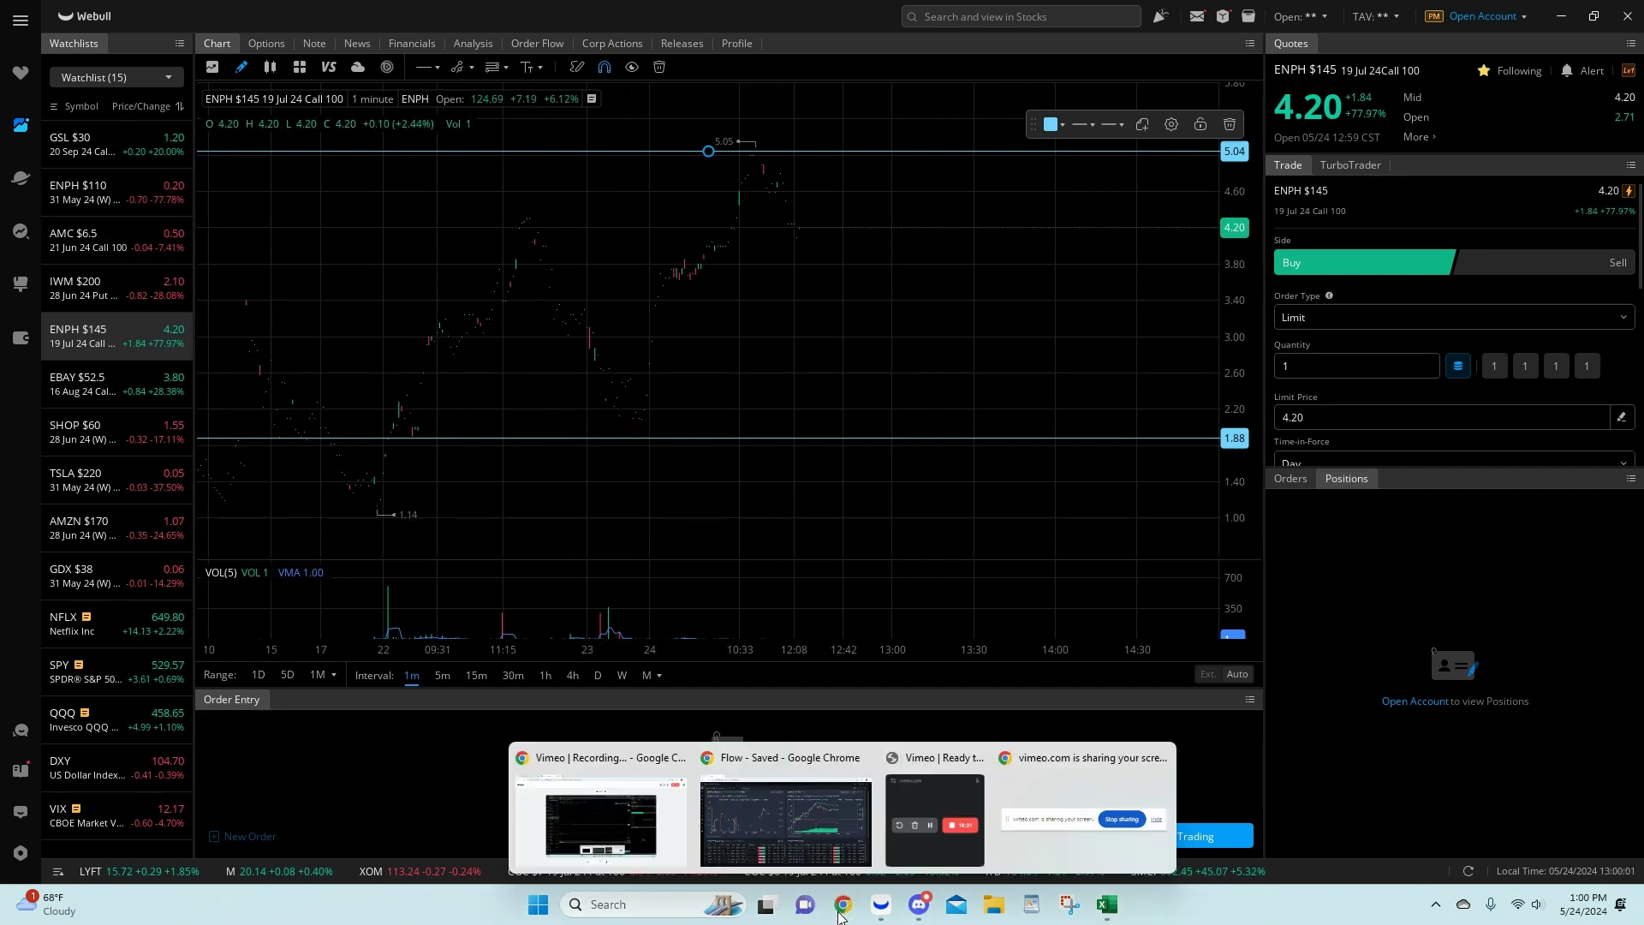
left_click(748, 848)
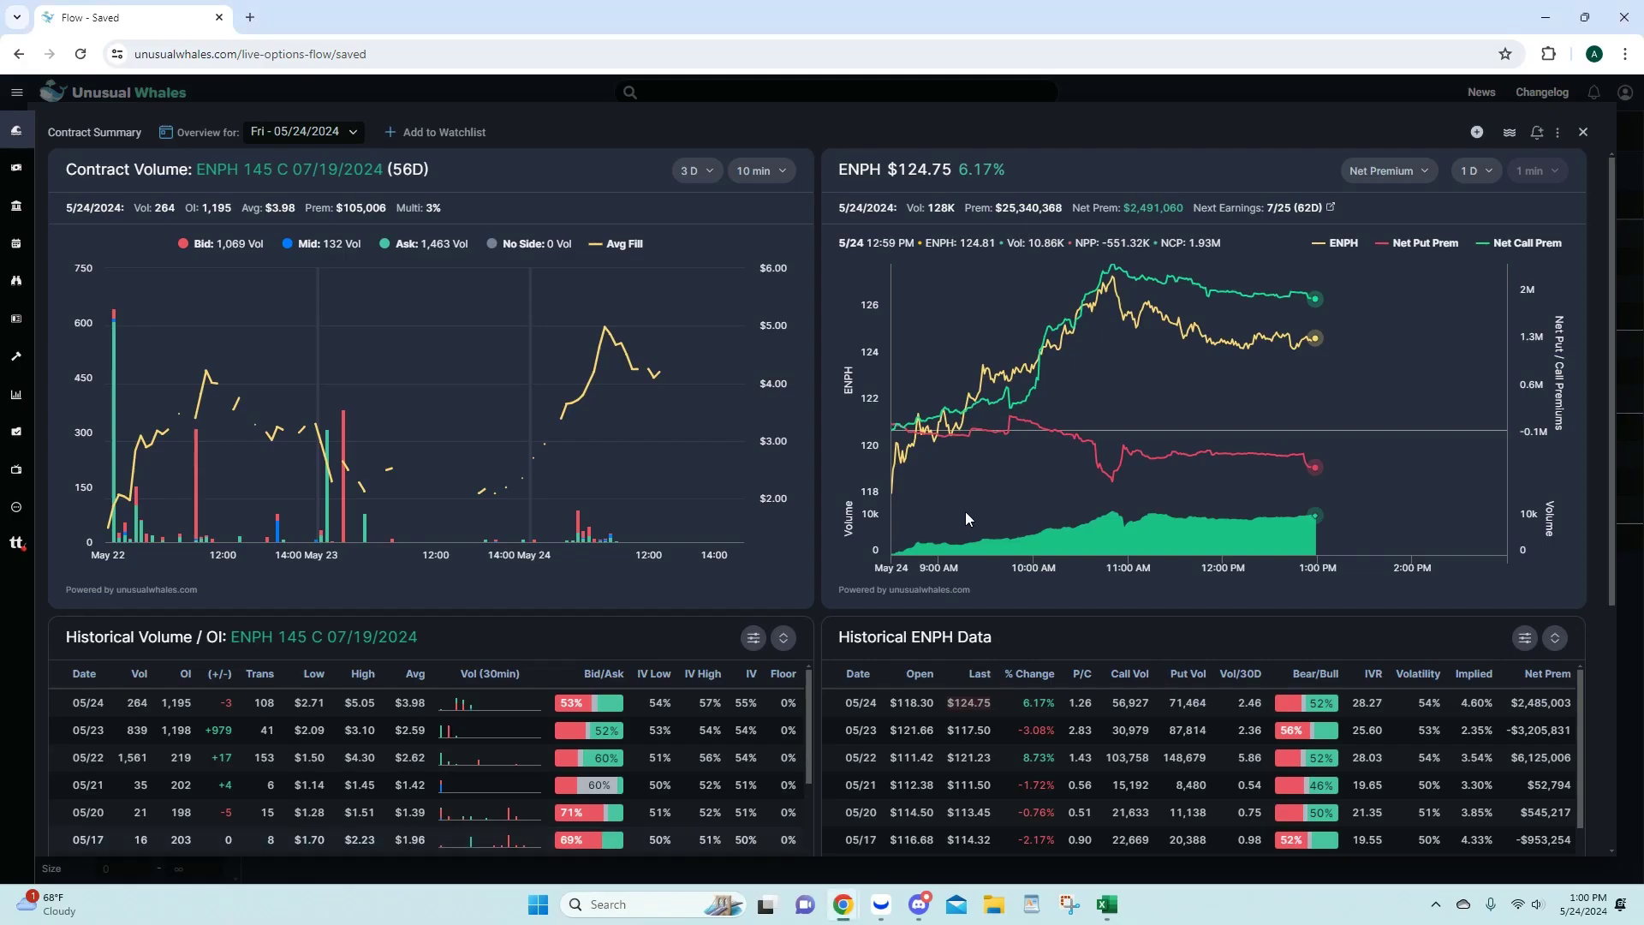
left_click(1584, 132)
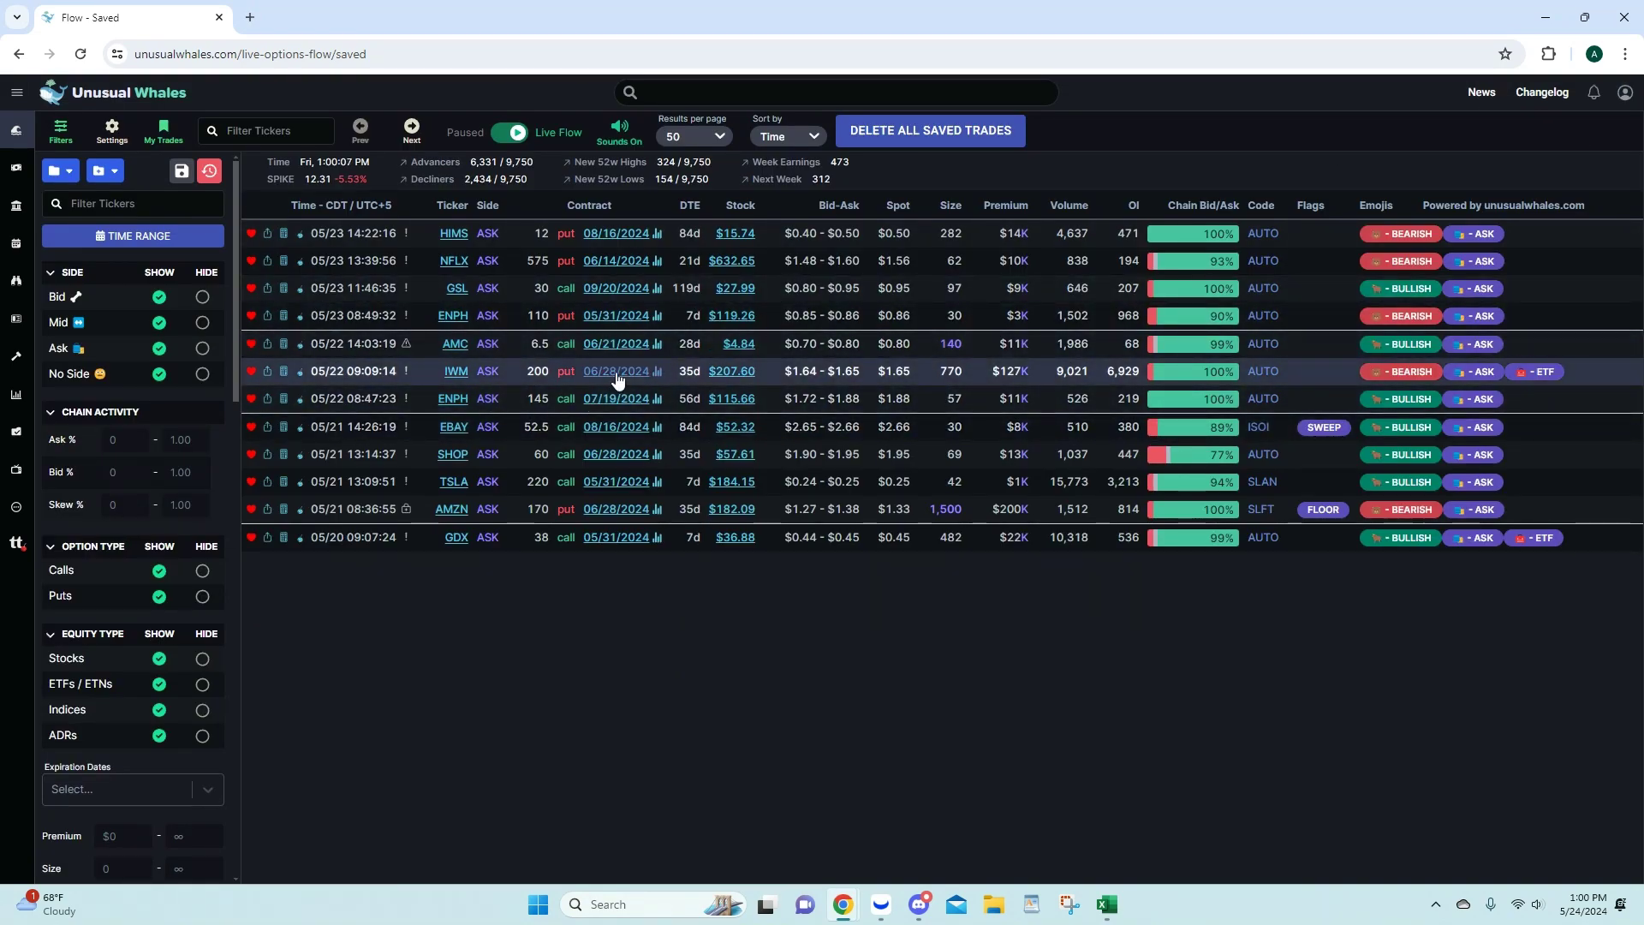
left_click(919, 903)
Step: View the IWM 6/28 200p whale alert image and its chart screenshot enlarged
scroll(418, 291, "down", 3)
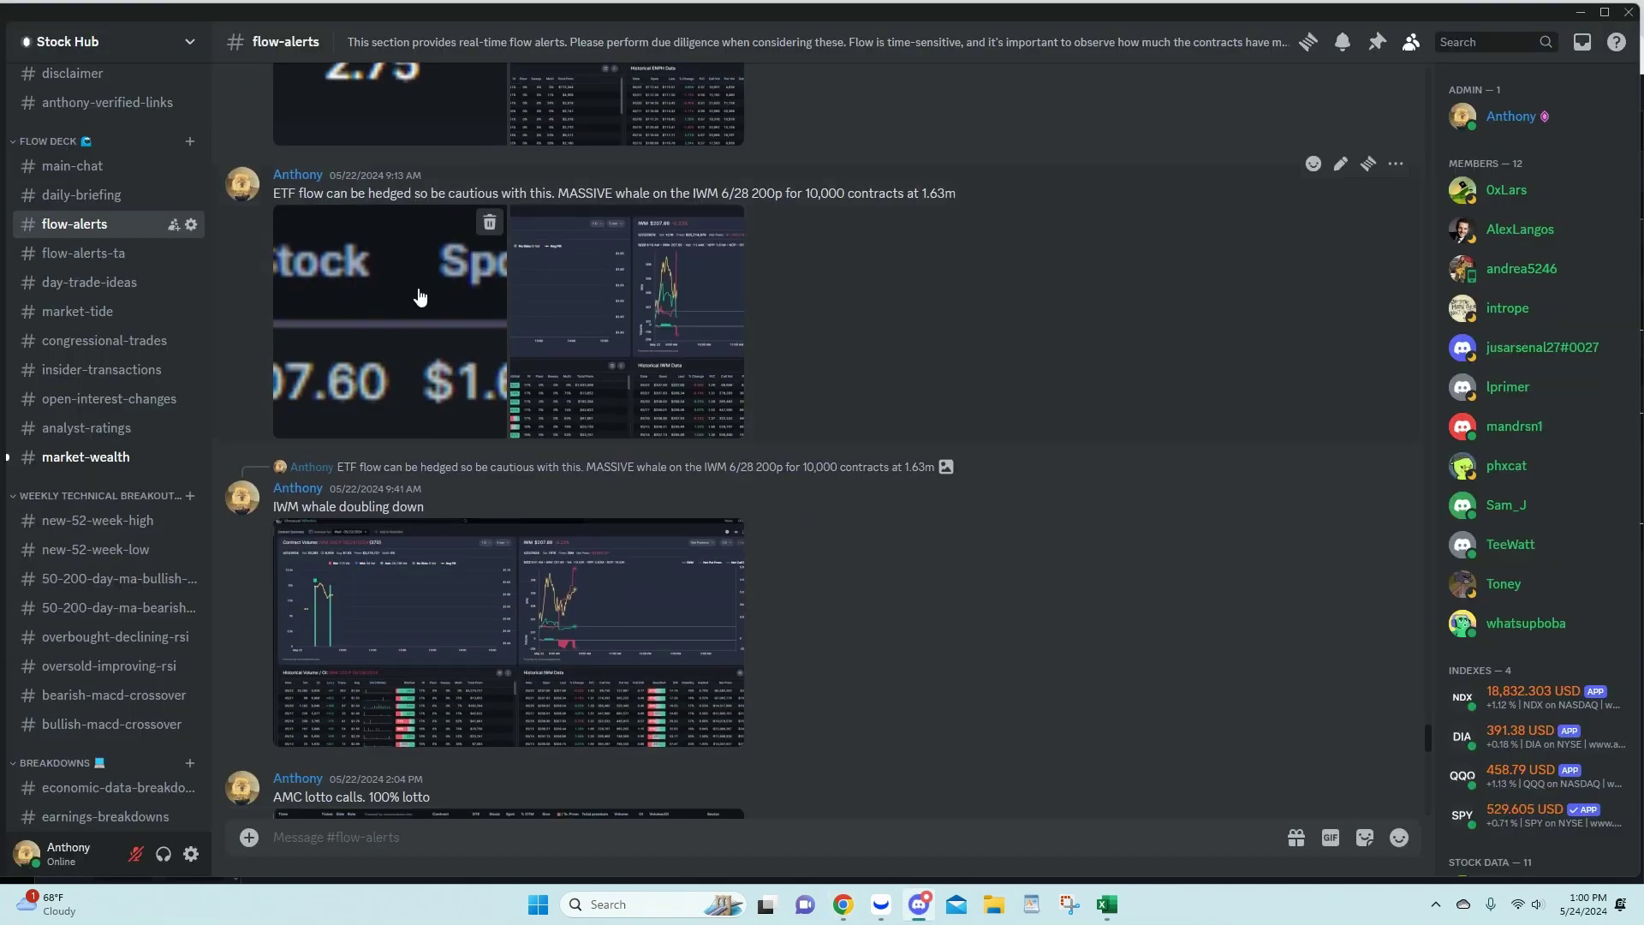
scroll(418, 291, "up", 1)
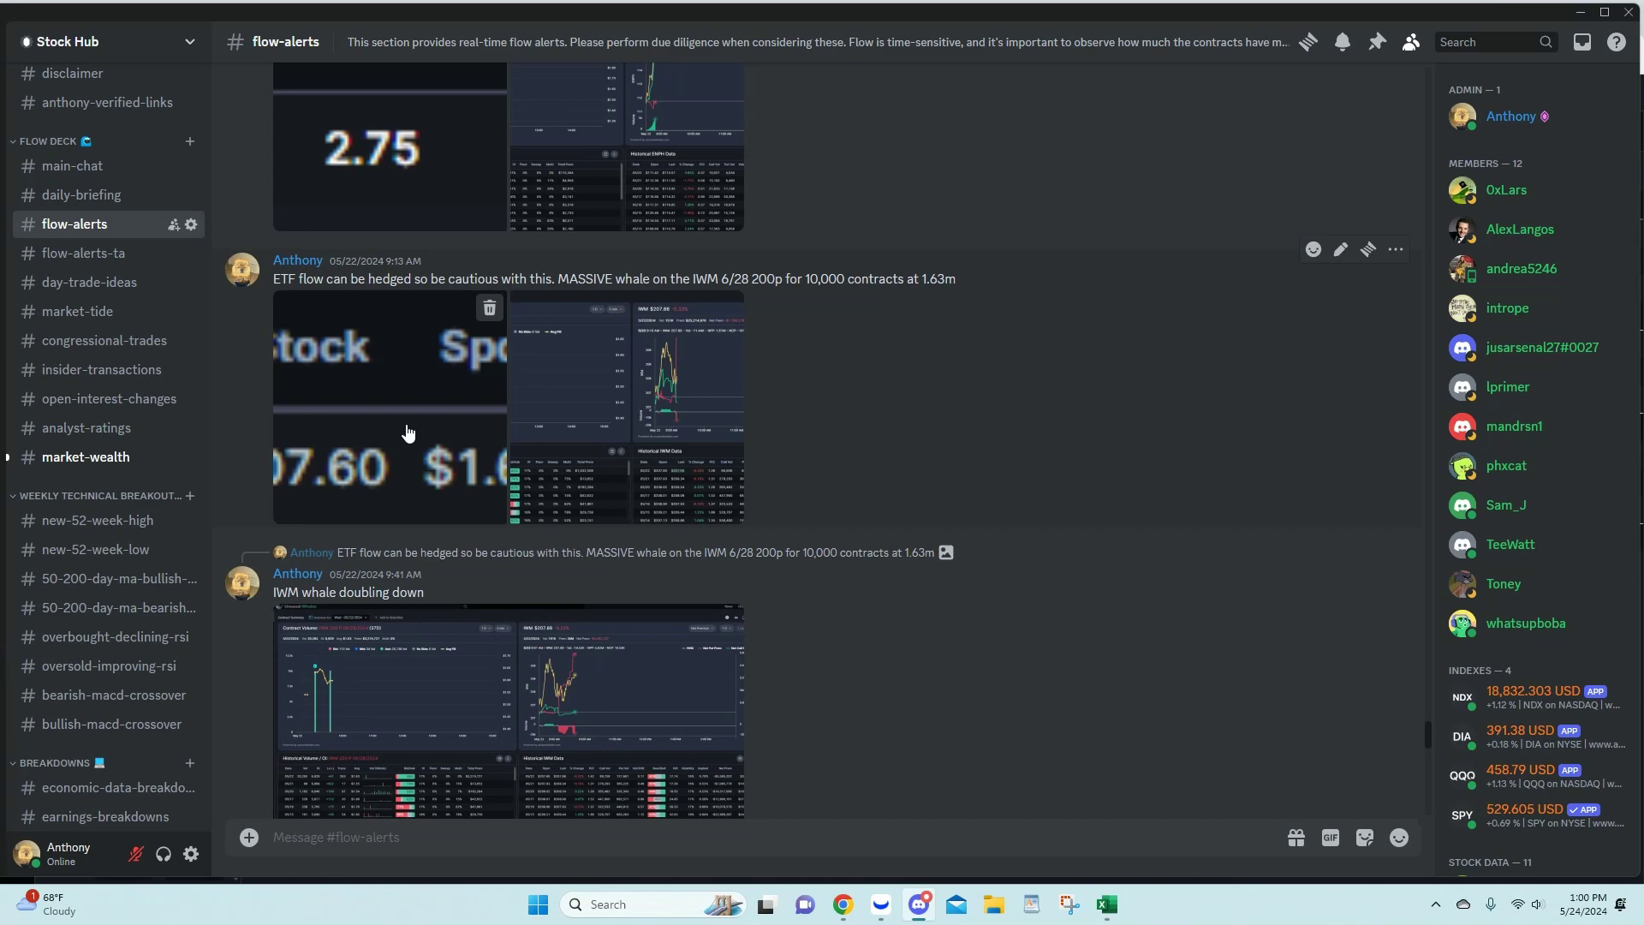
left_click(408, 433)
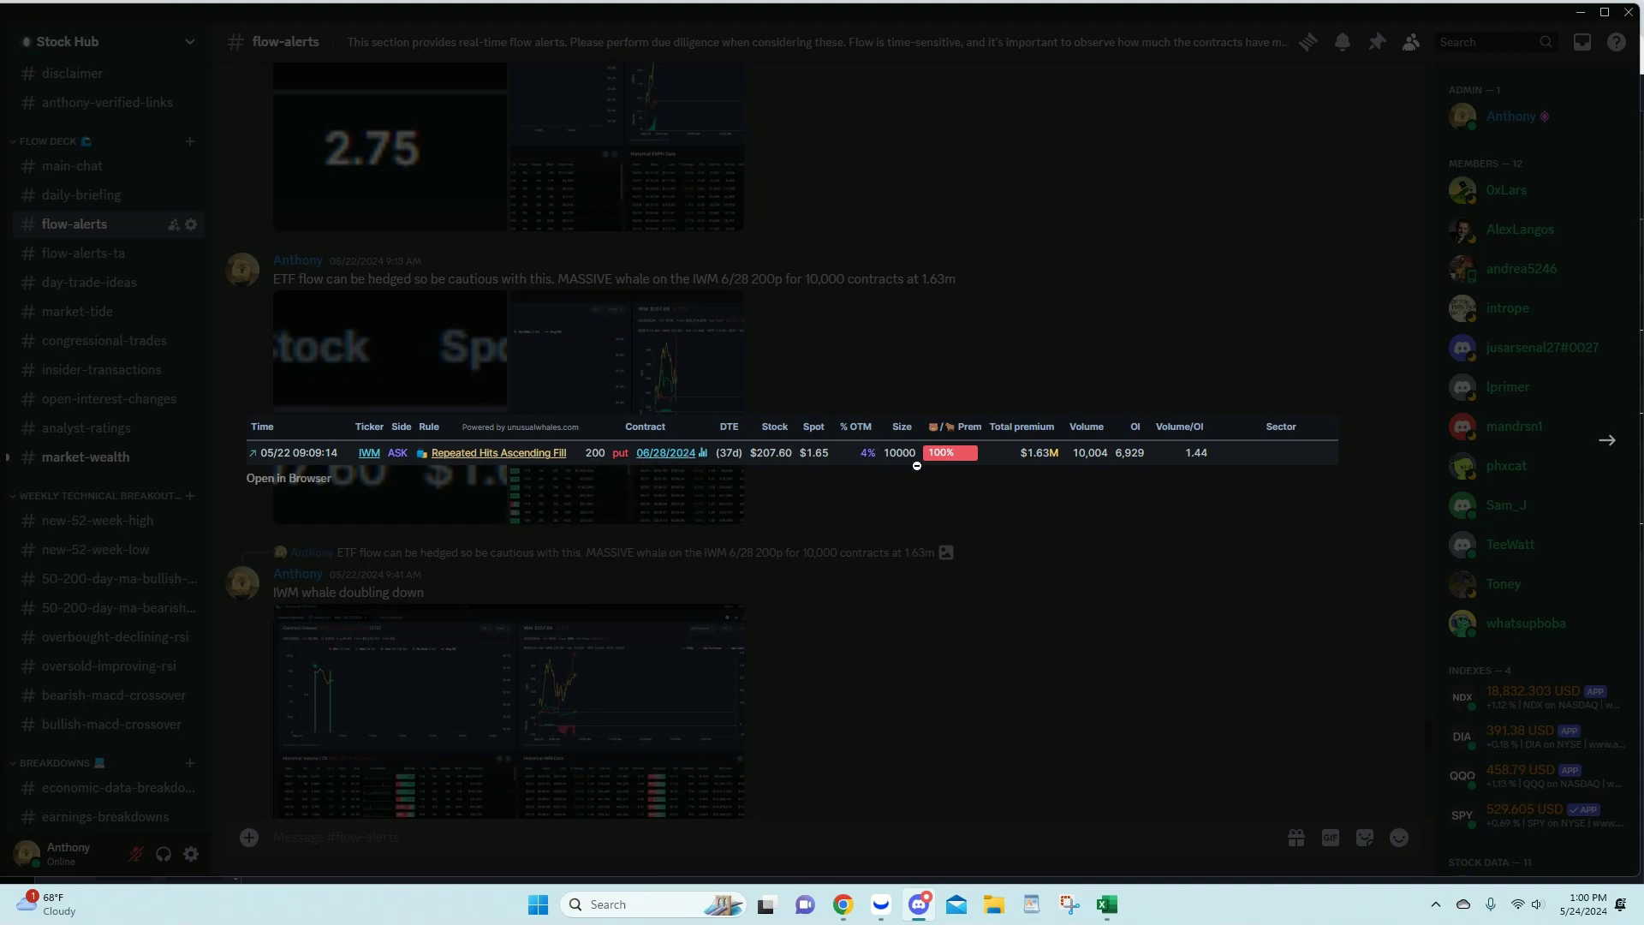
left_click(1040, 466)
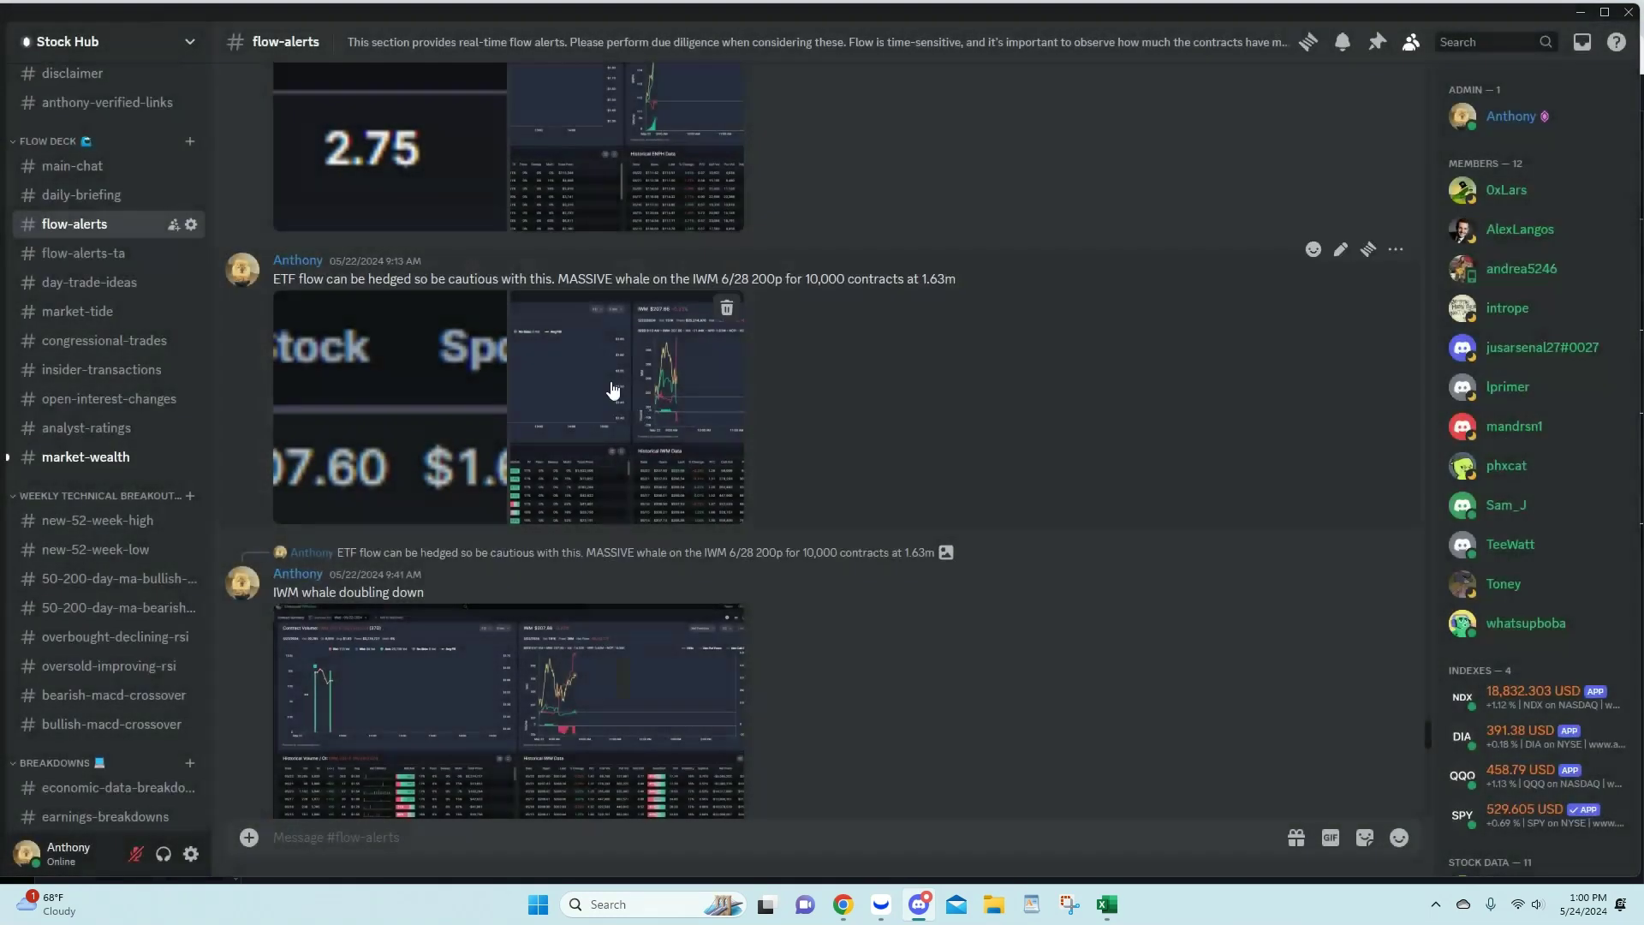
left_click(593, 374)
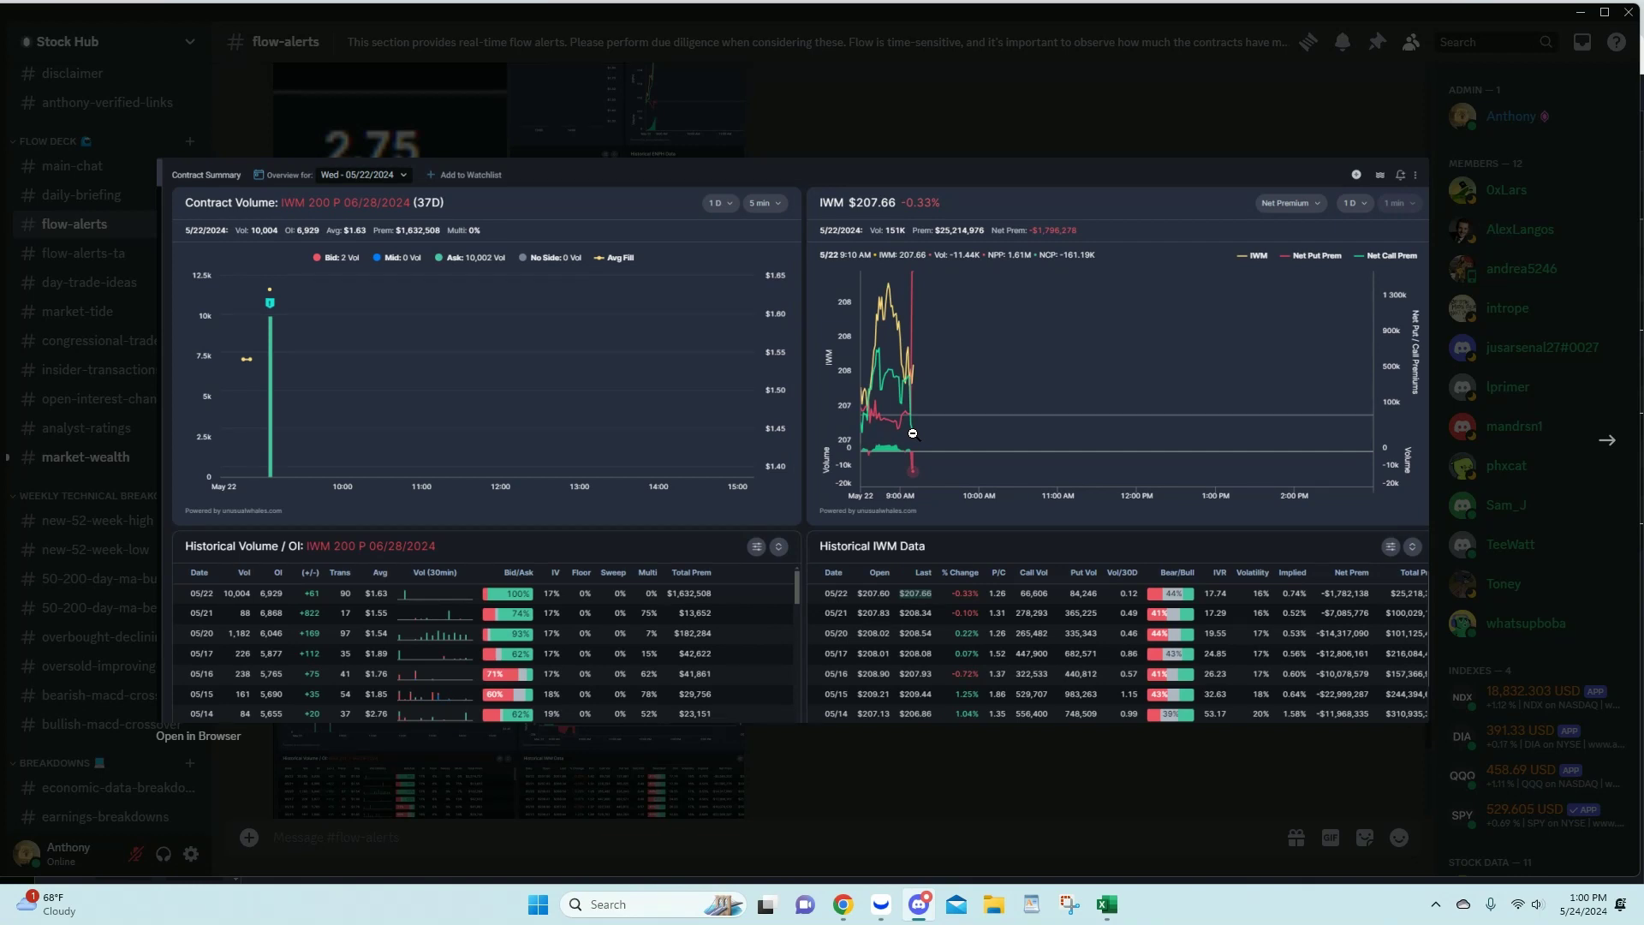
left_click(961, 120)
Step: View the IWM whale doubling-down image enlarged, then return to Unusual Whales' saved flow
scroll(444, 326, "down", 2)
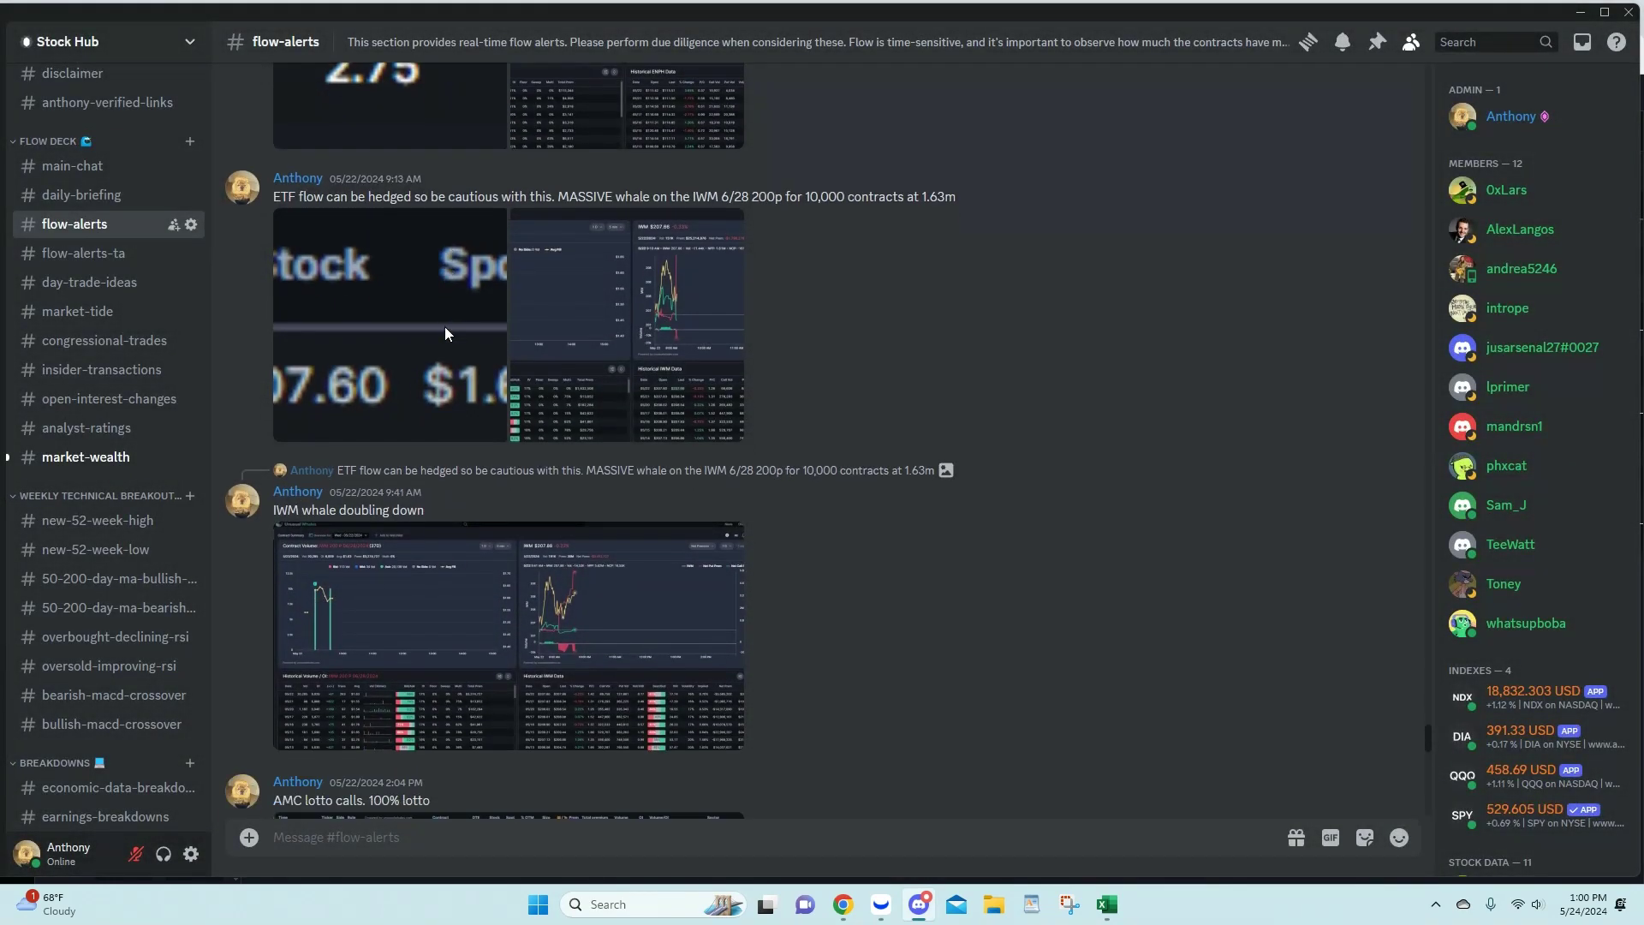
scroll(444, 326, "down", 3)
left_click(378, 421)
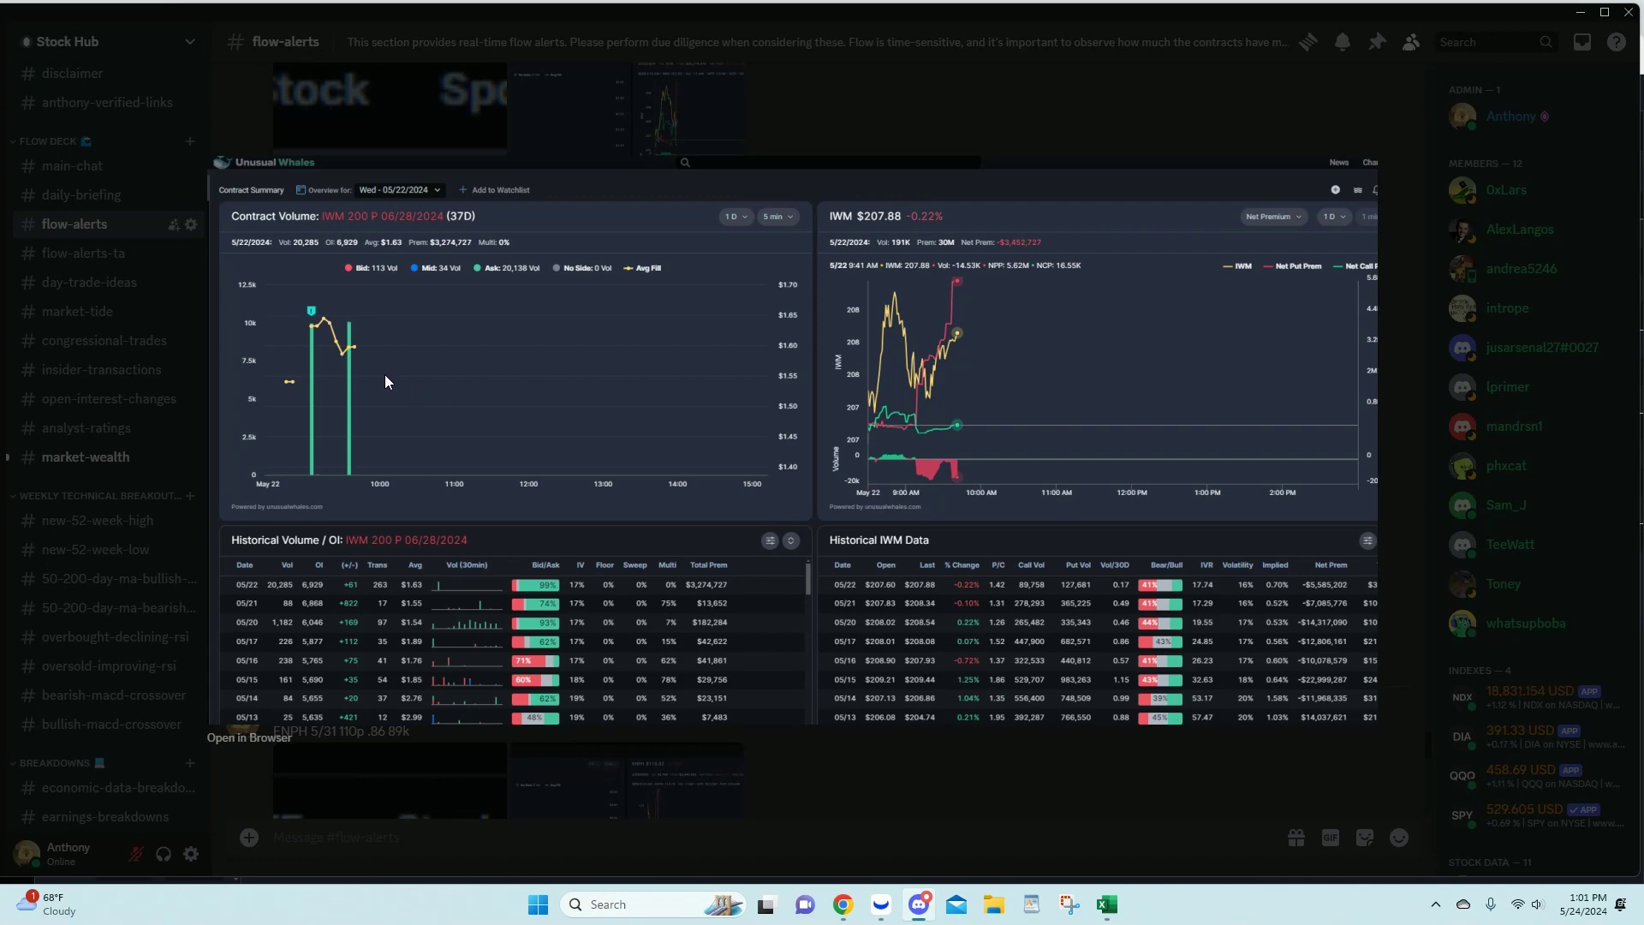
left_click(1158, 125)
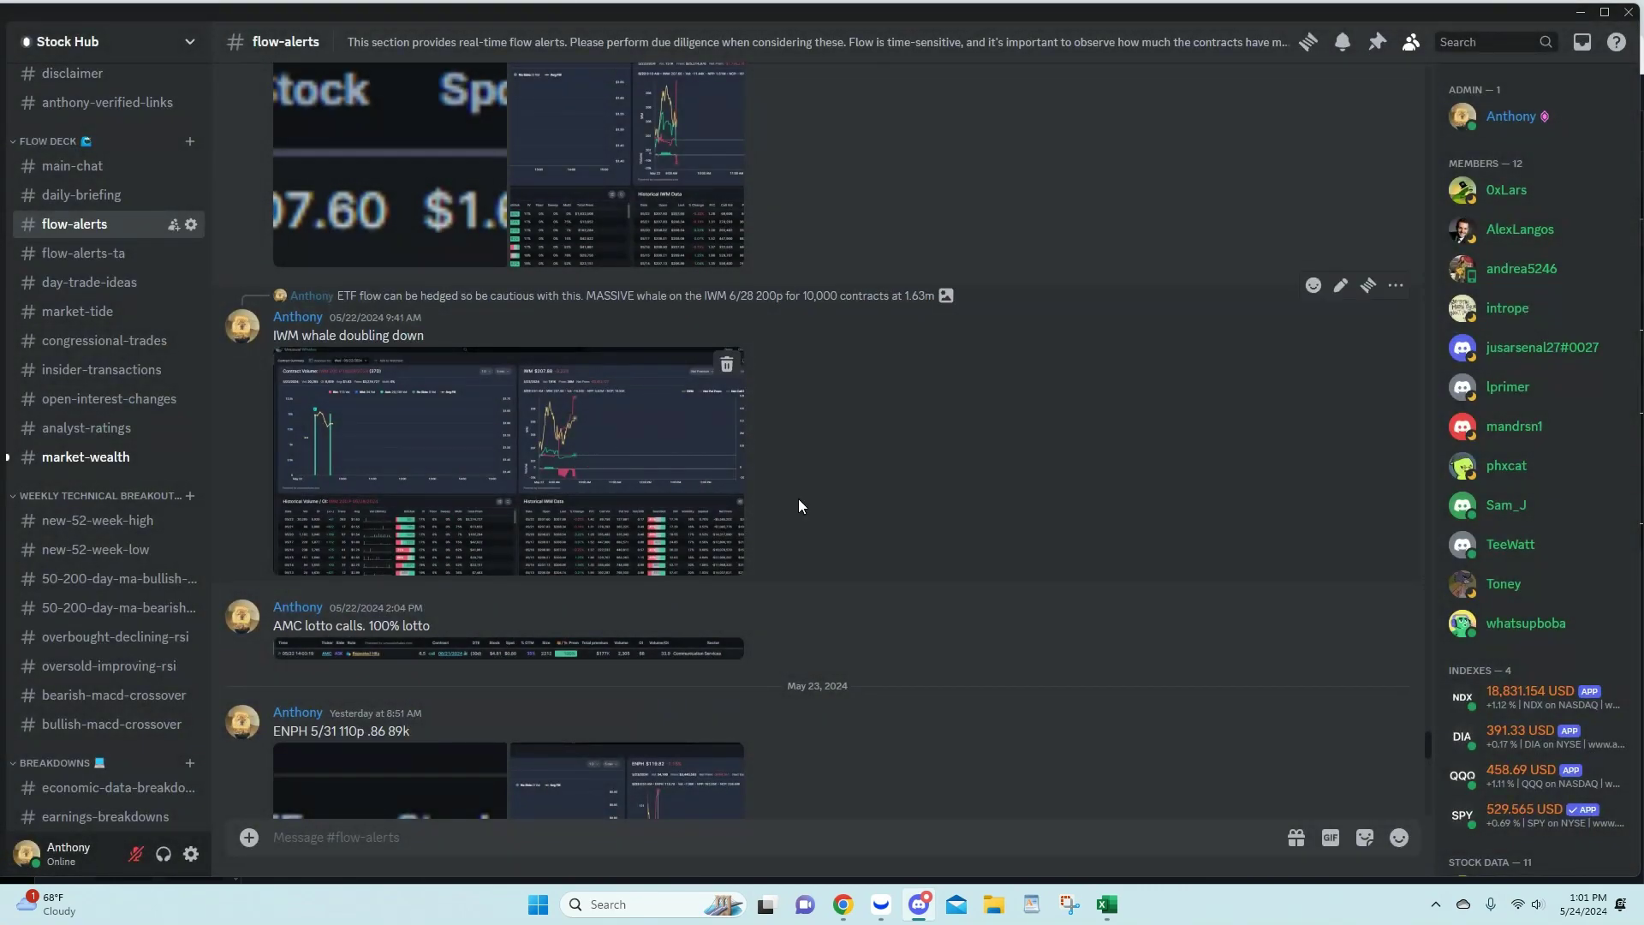
mouse_move(843, 904)
left_click(768, 805)
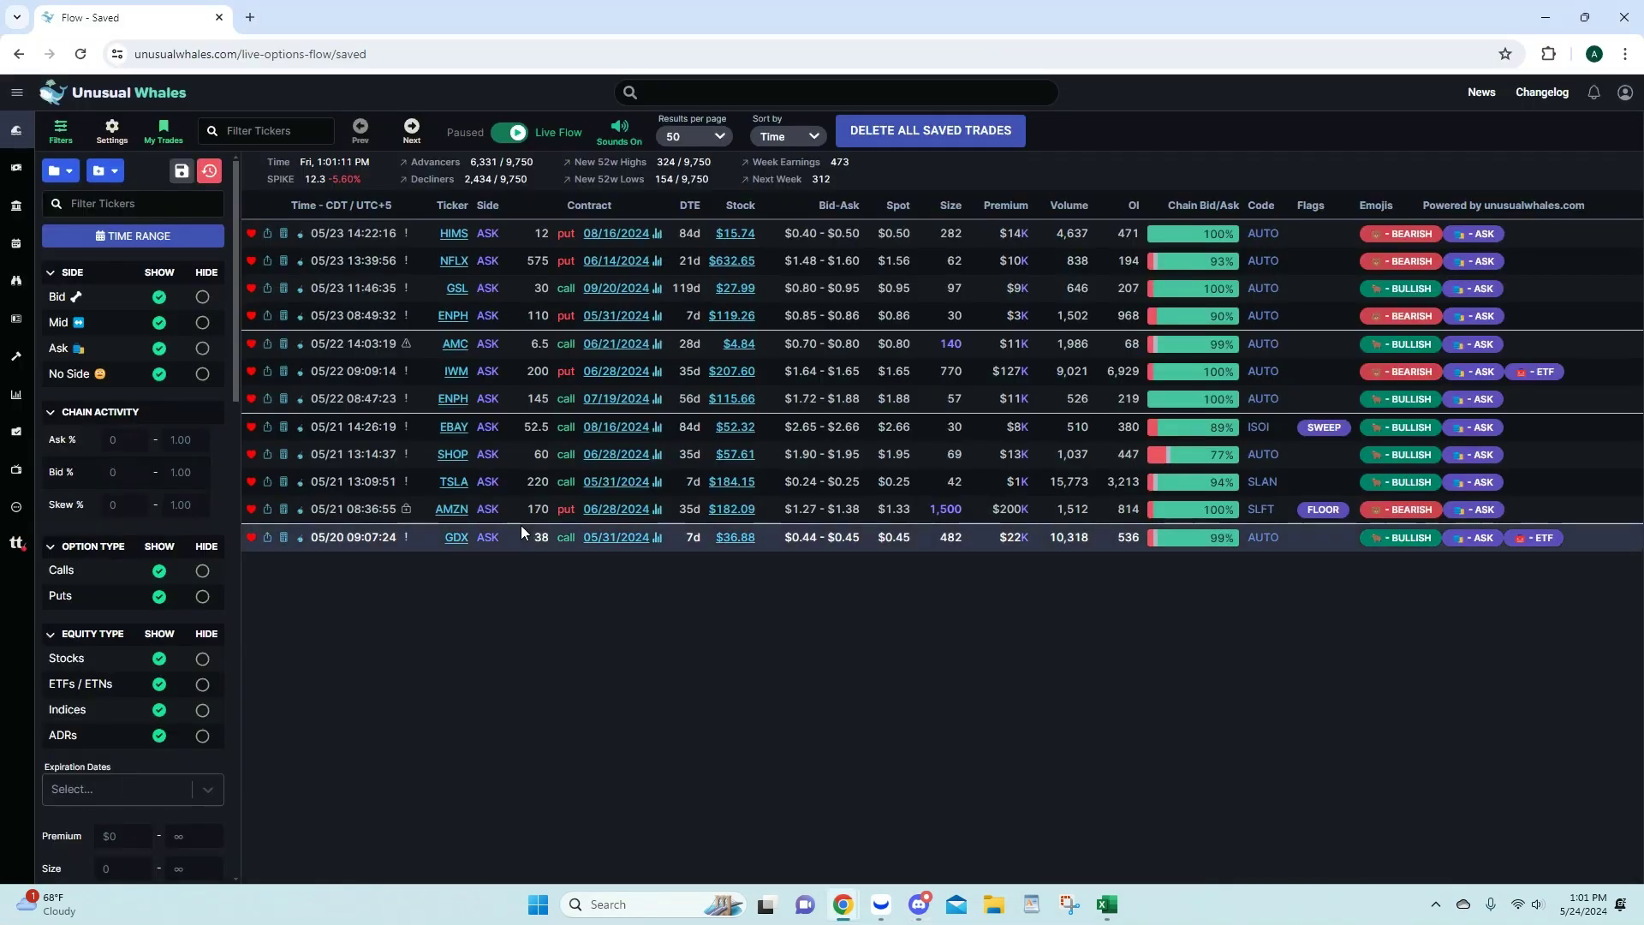
Step: Open the IWM 200 P 06/28/2024 contract summary, then switch to Webull
left_click(619, 373)
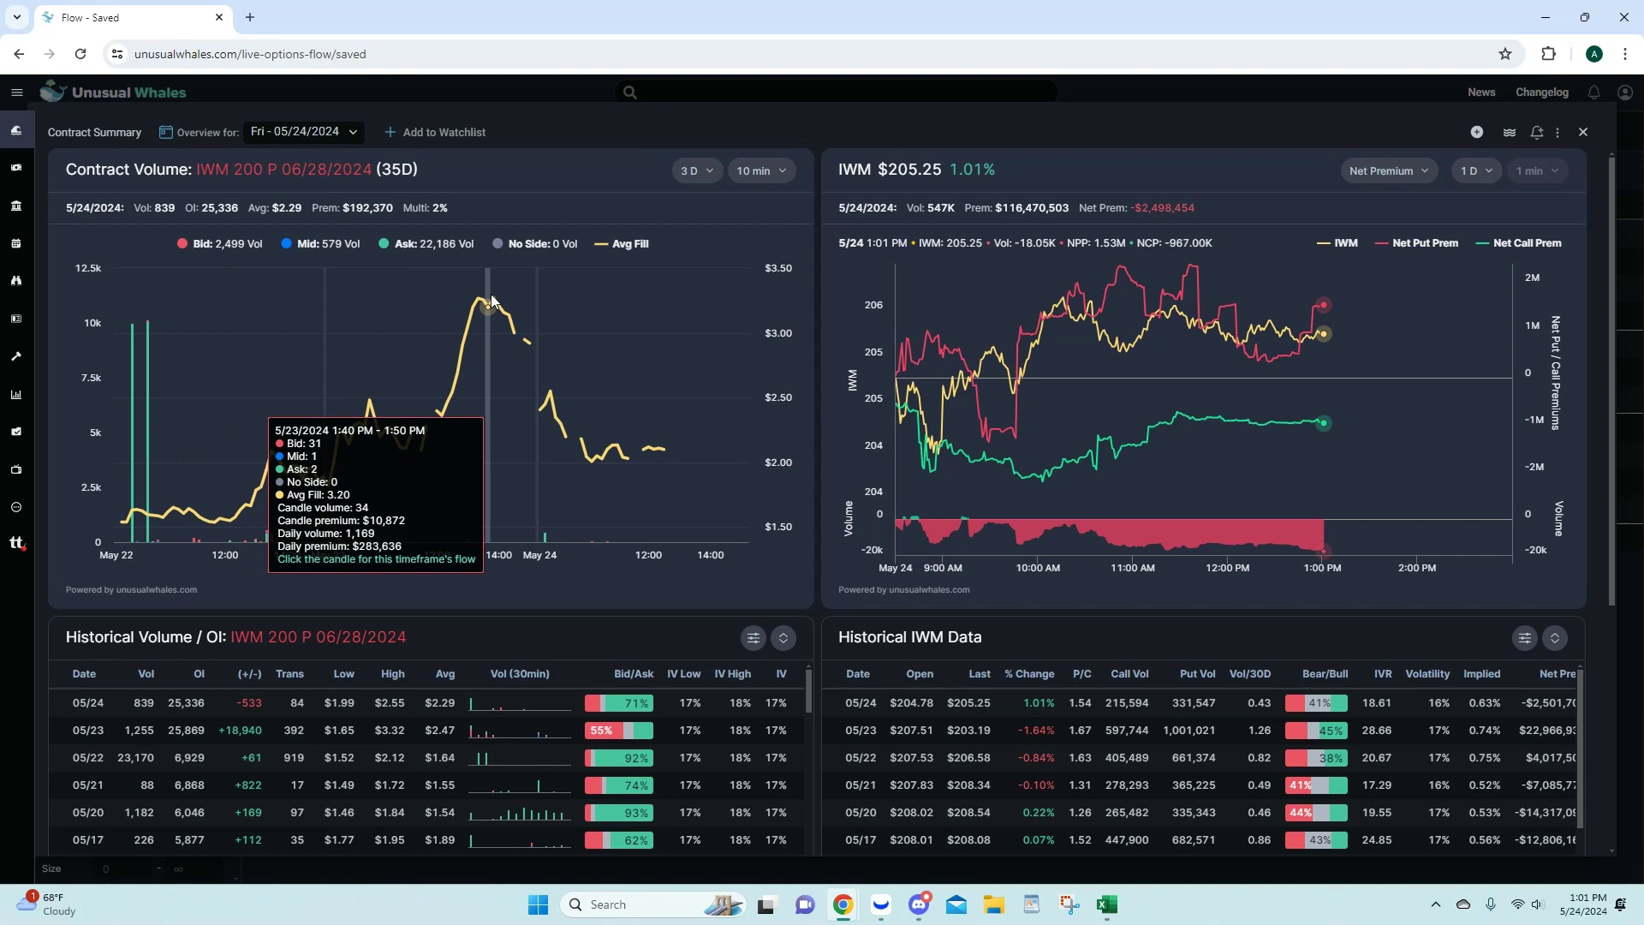
left_click(882, 906)
Step: Chart the IWM $200 28 Jun 24 put in Webull, pan through recent days, then return to Flow - Saved
left_click(144, 287)
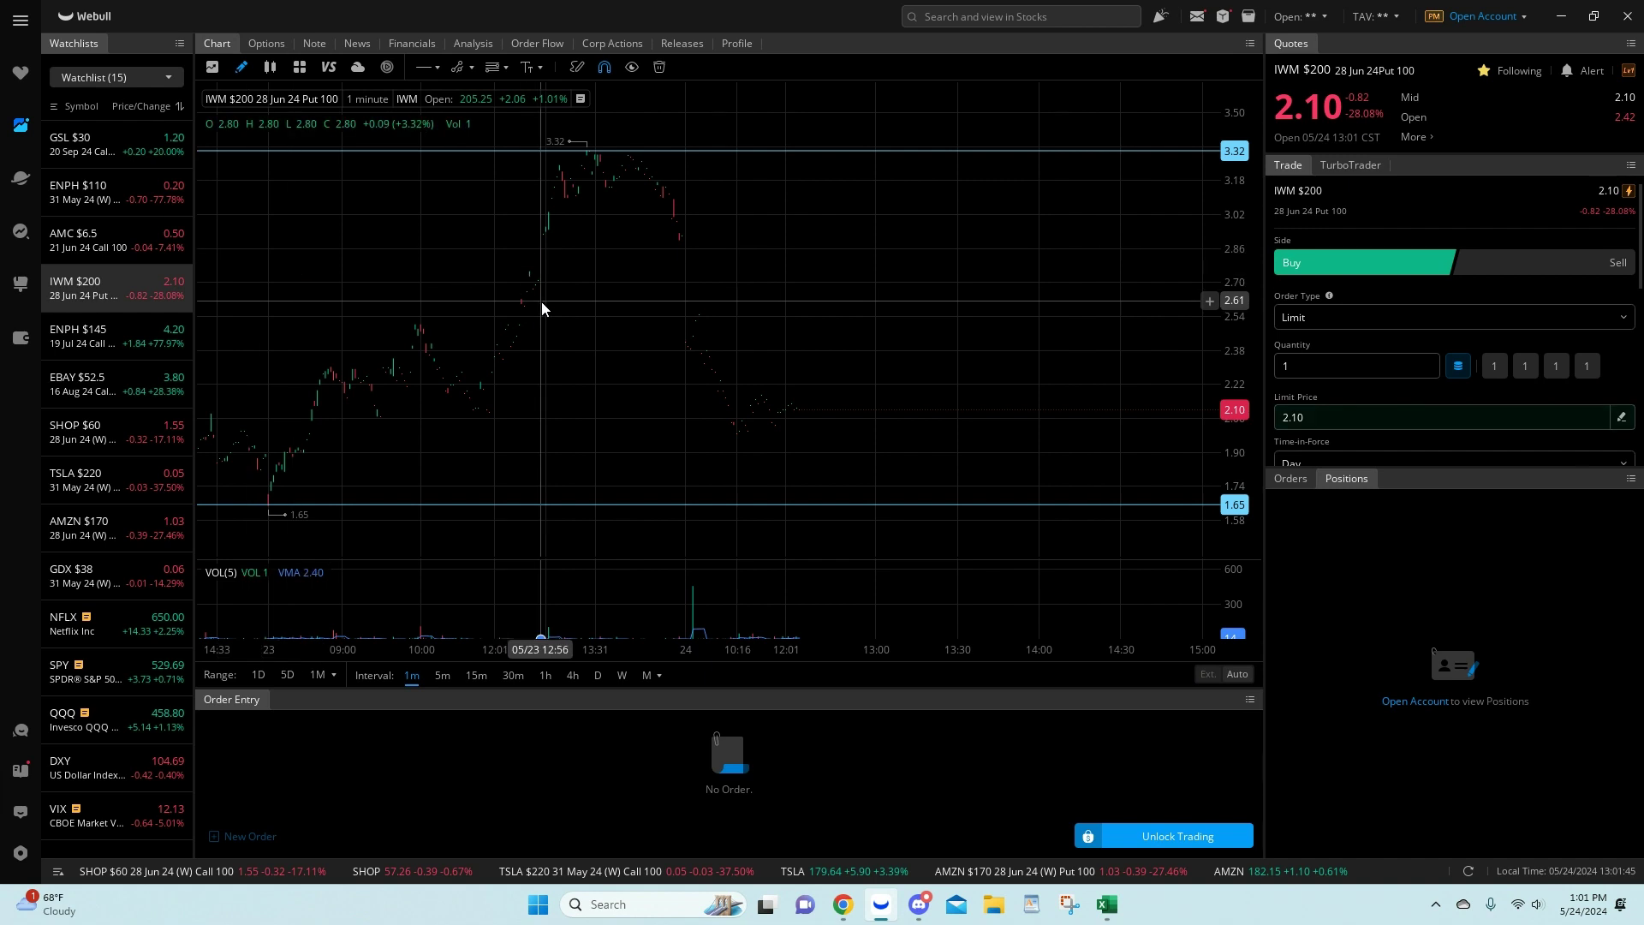
scroll(480, 351, "down", 5)
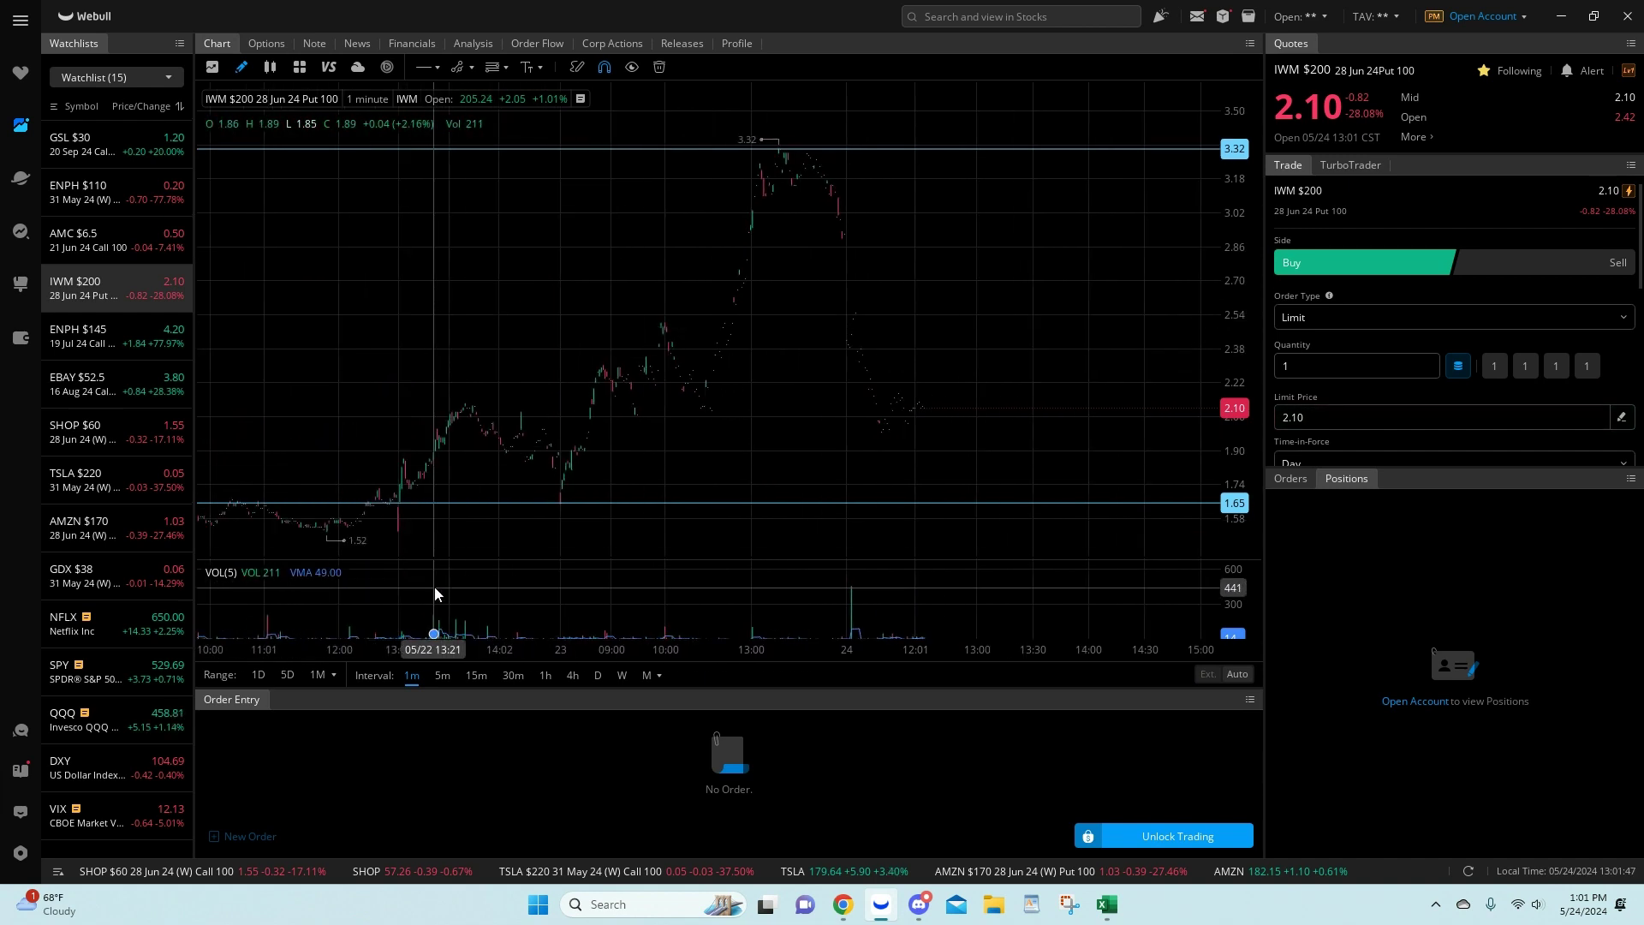
left_click_drag(331, 515, 677, 515)
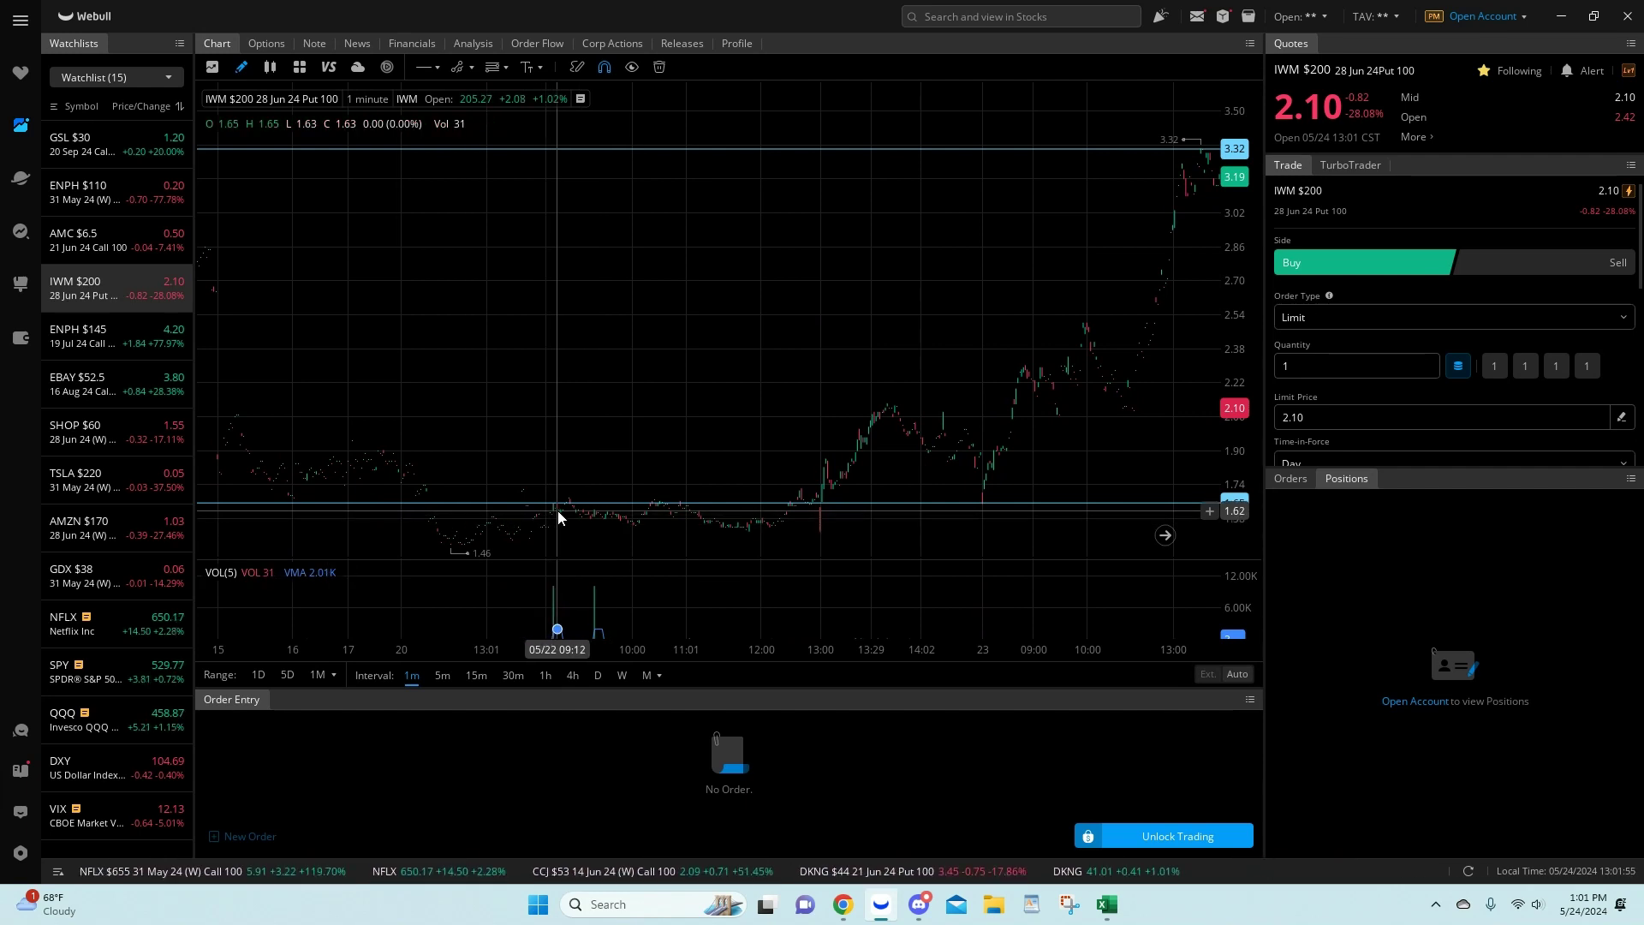
left_click_drag(798, 341, 573, 416)
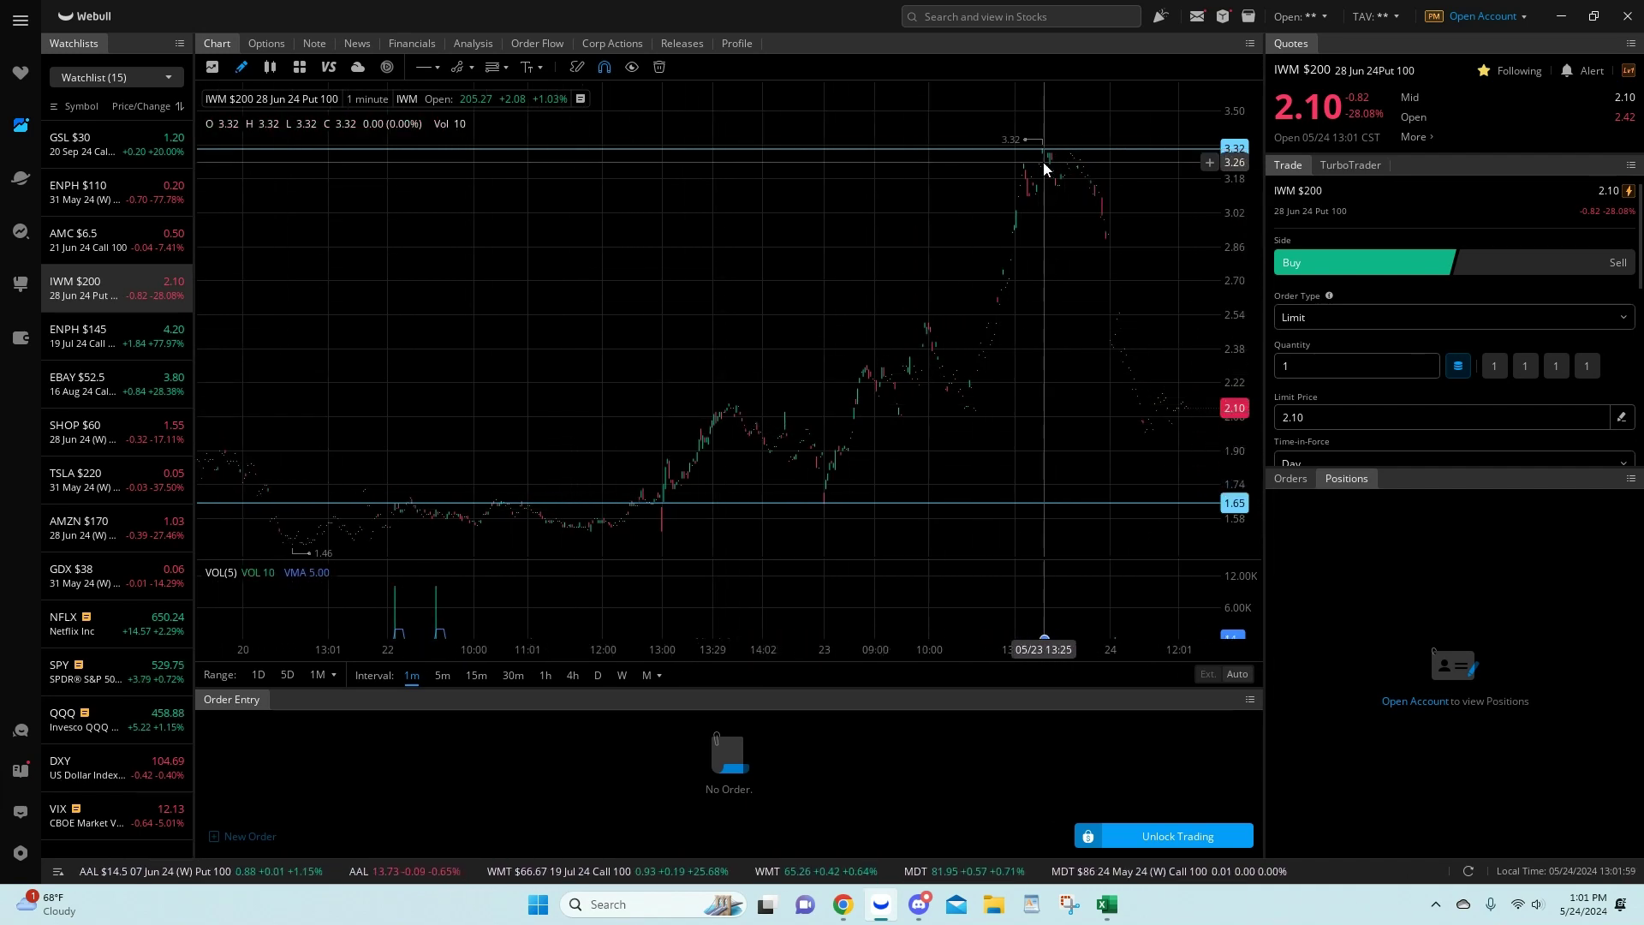
left_click_drag(1017, 169, 712, 180)
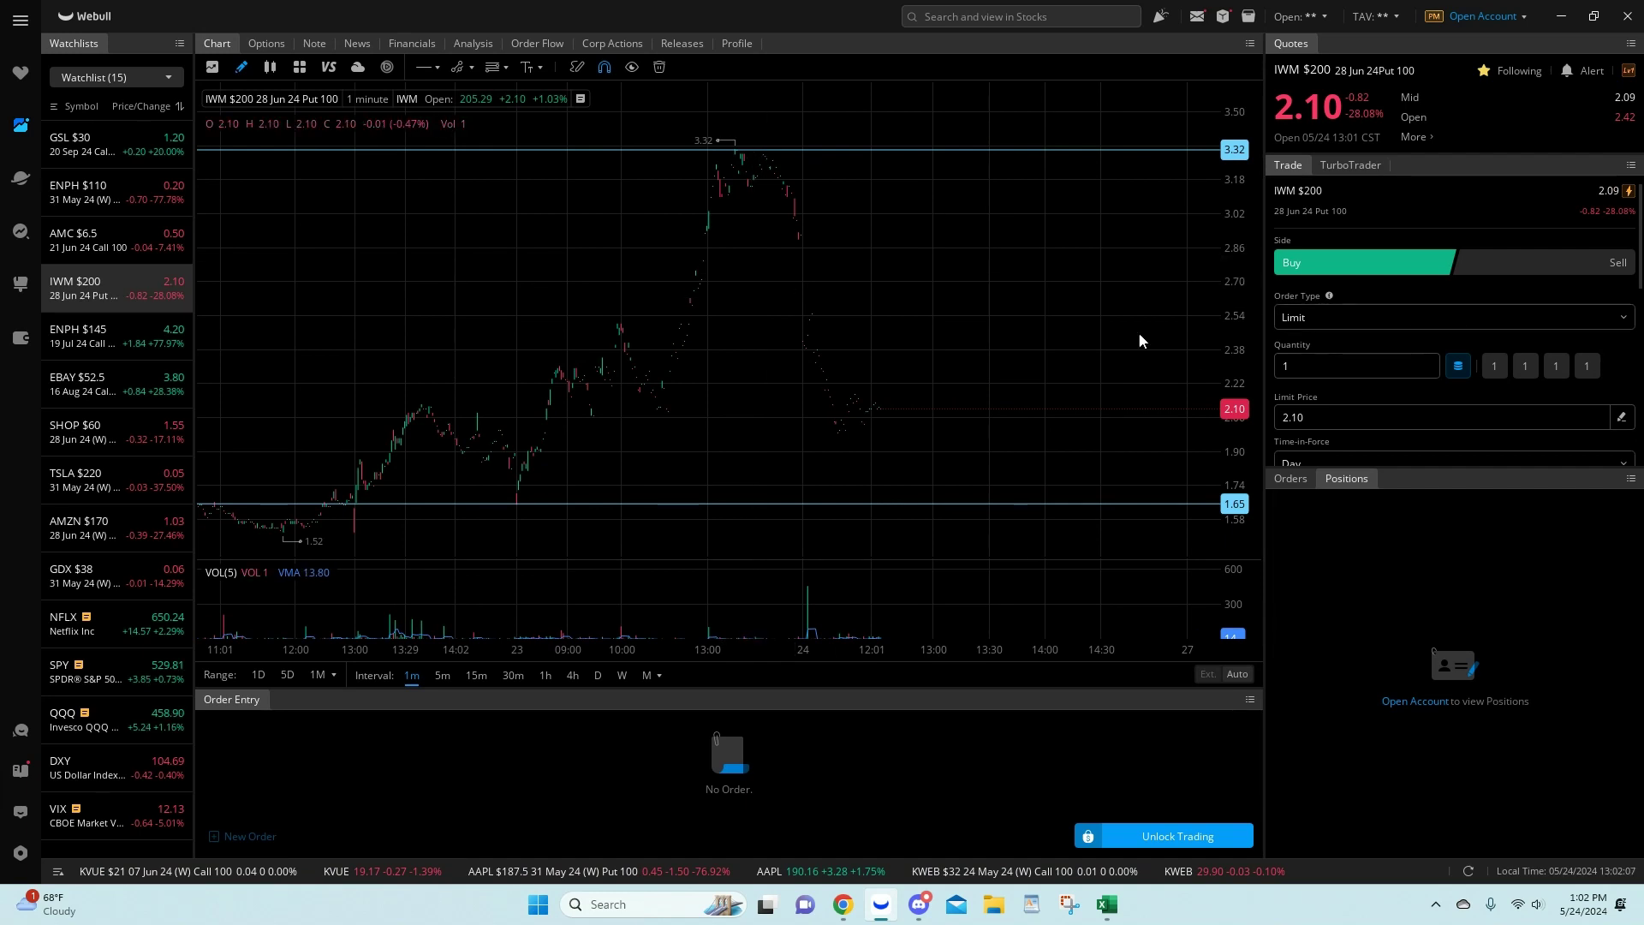
left_click(845, 905)
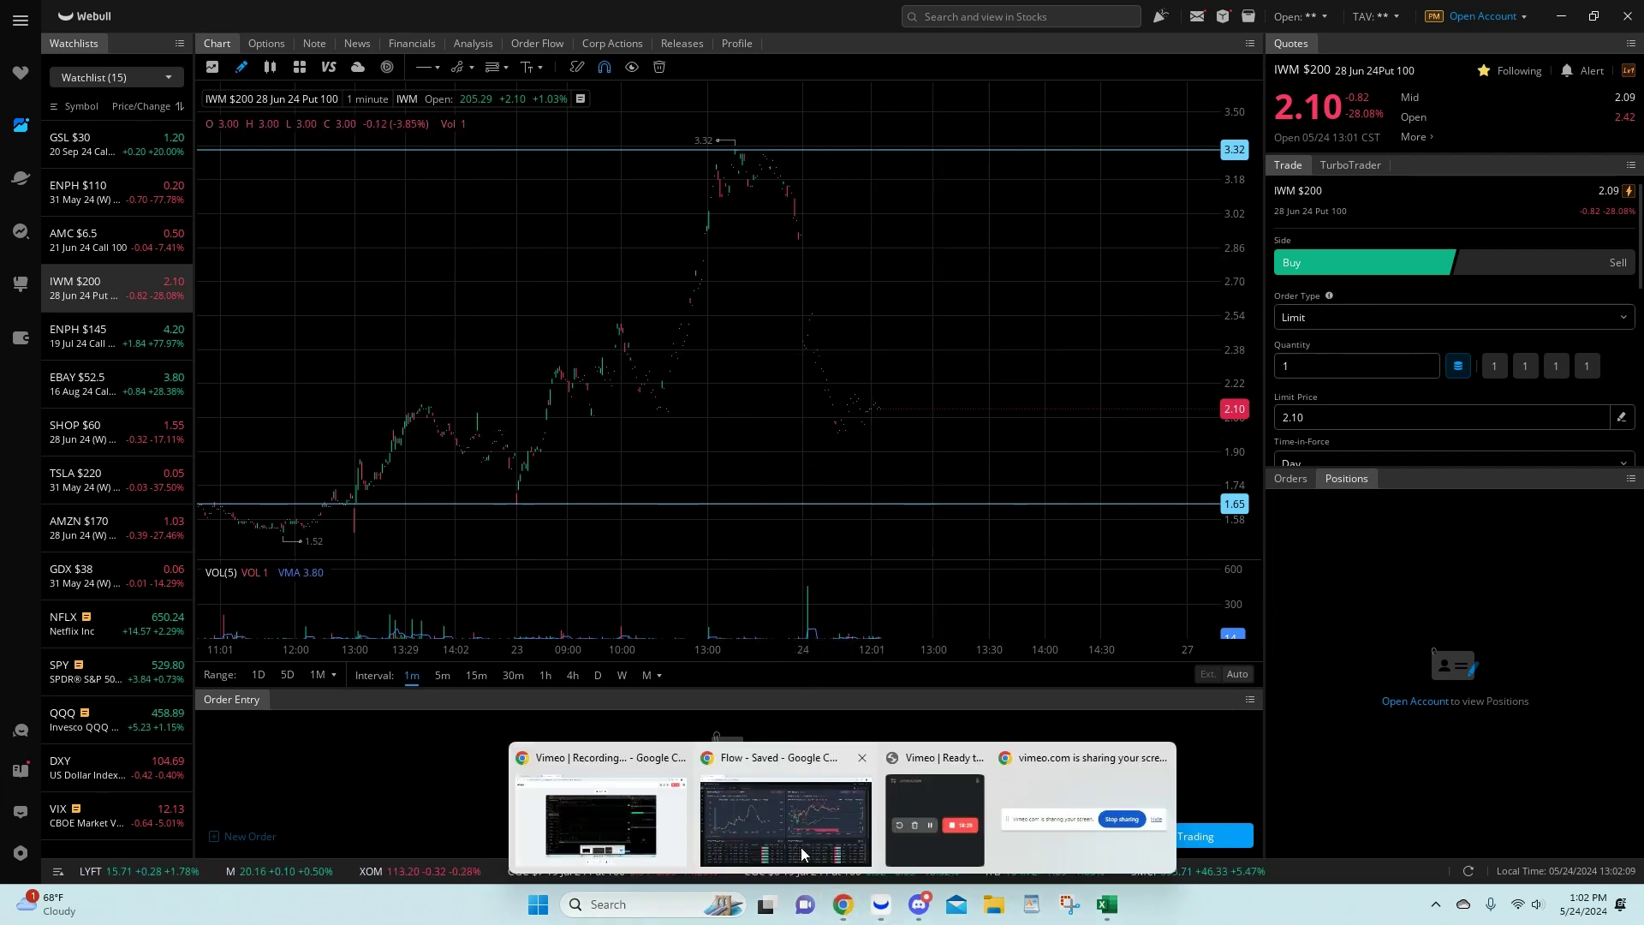
left_click(801, 847)
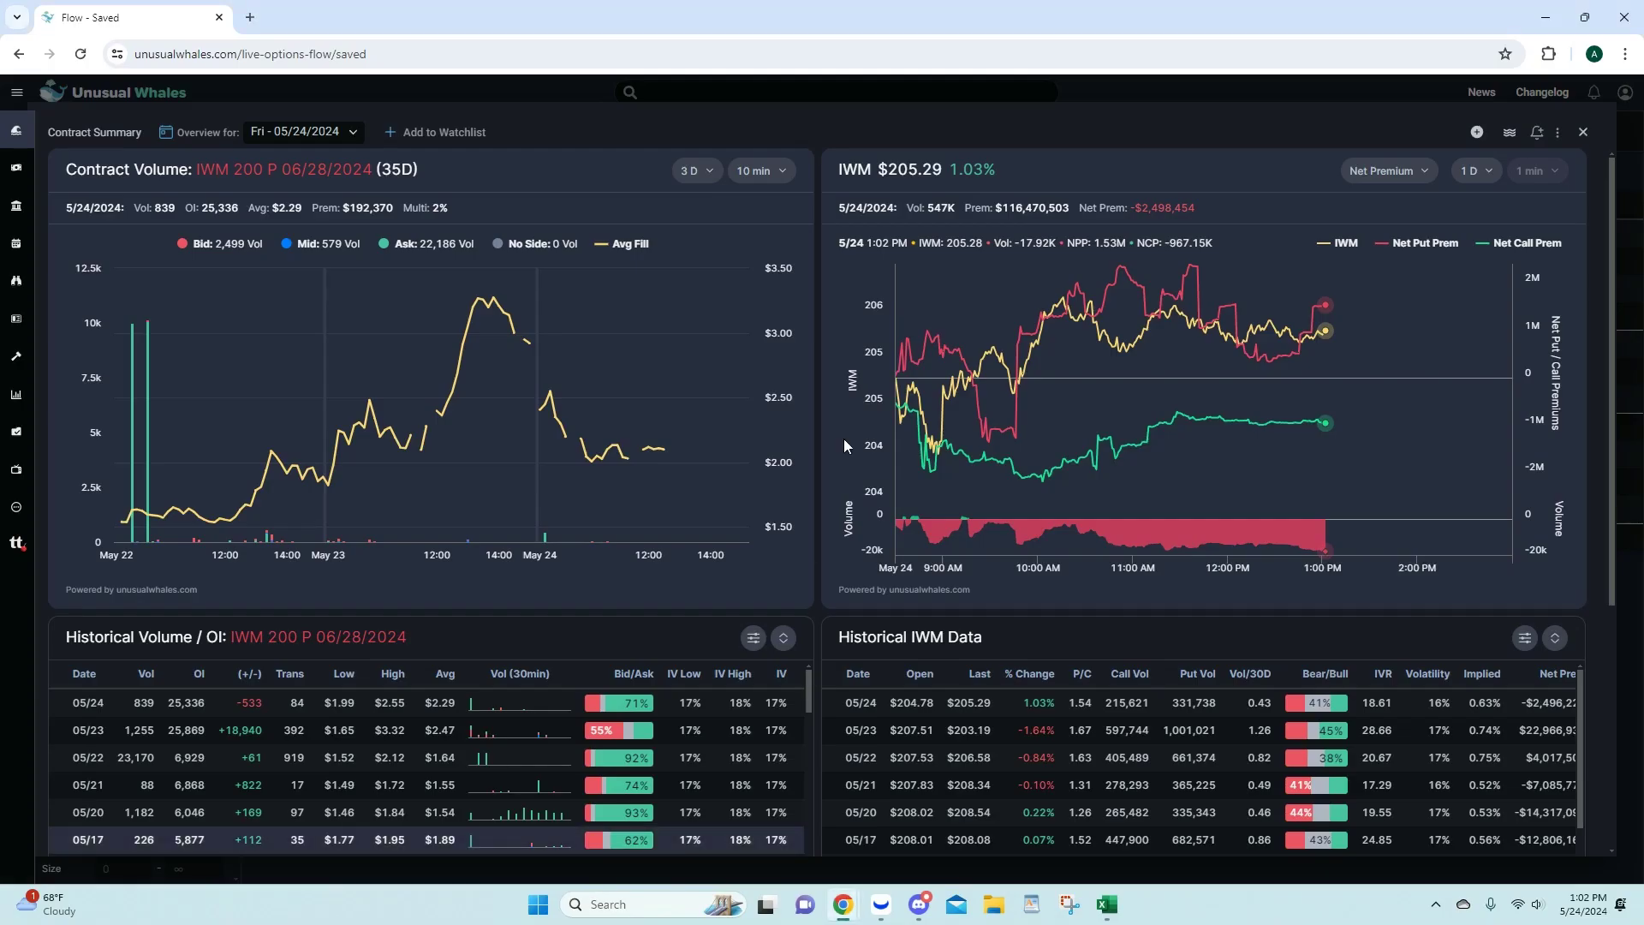
Step: Swap the IWM summary for the AMC 6.5 C 06/21/2024 summary and enlarge its Discord alert table
left_click(1583, 131)
left_click(618, 344)
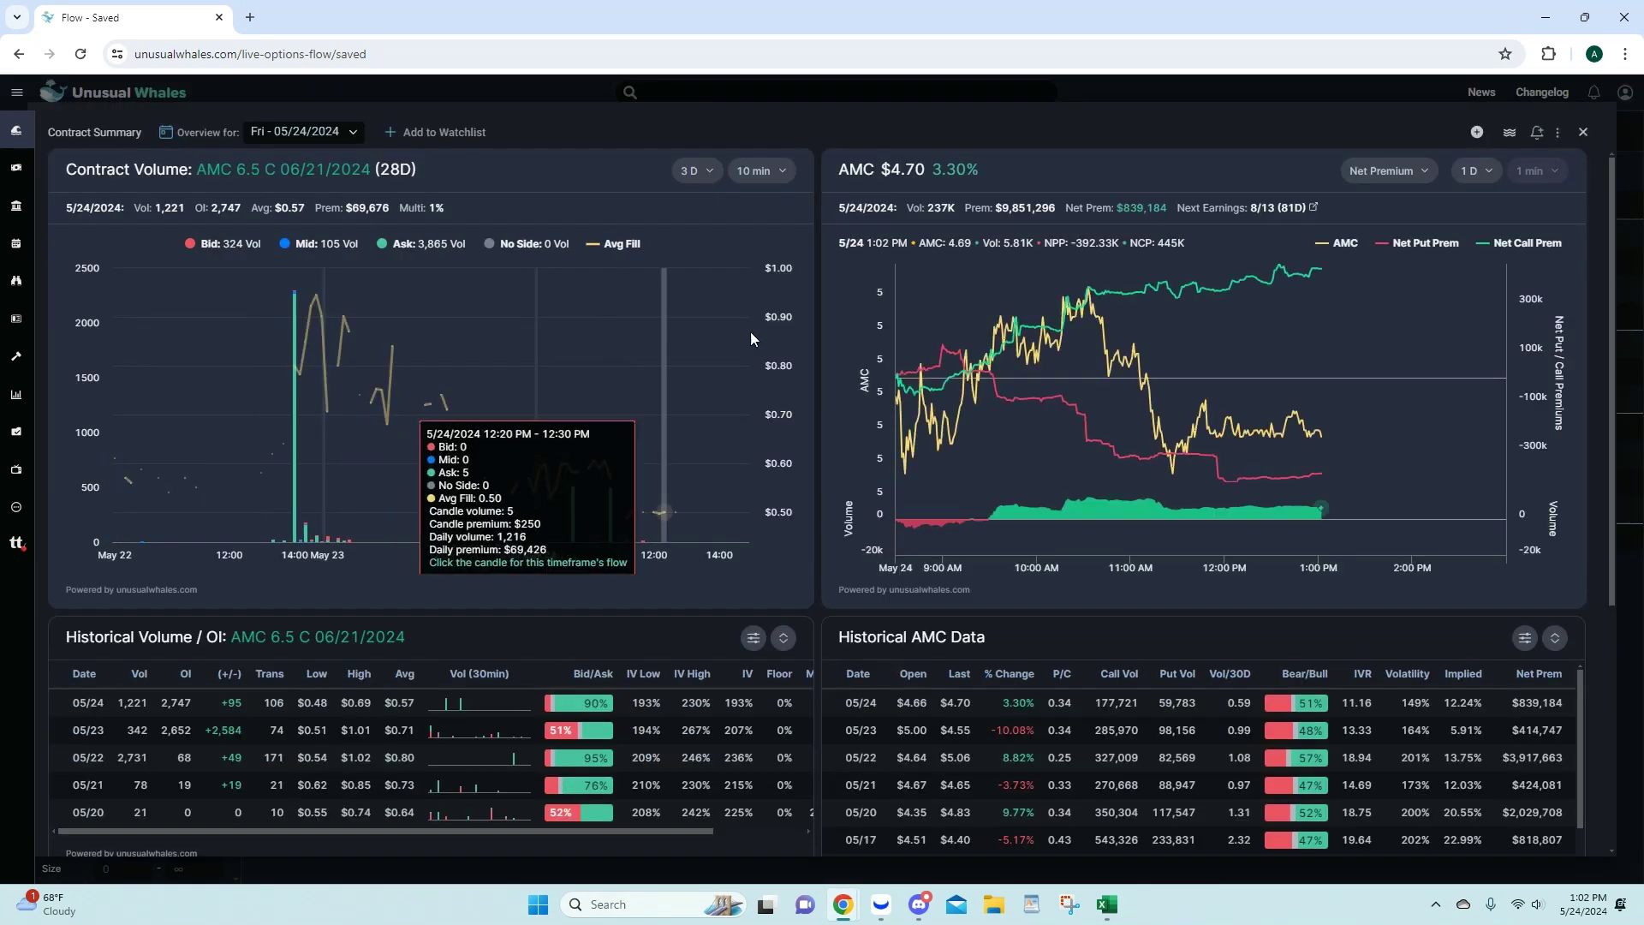
mouse_move(856, 912)
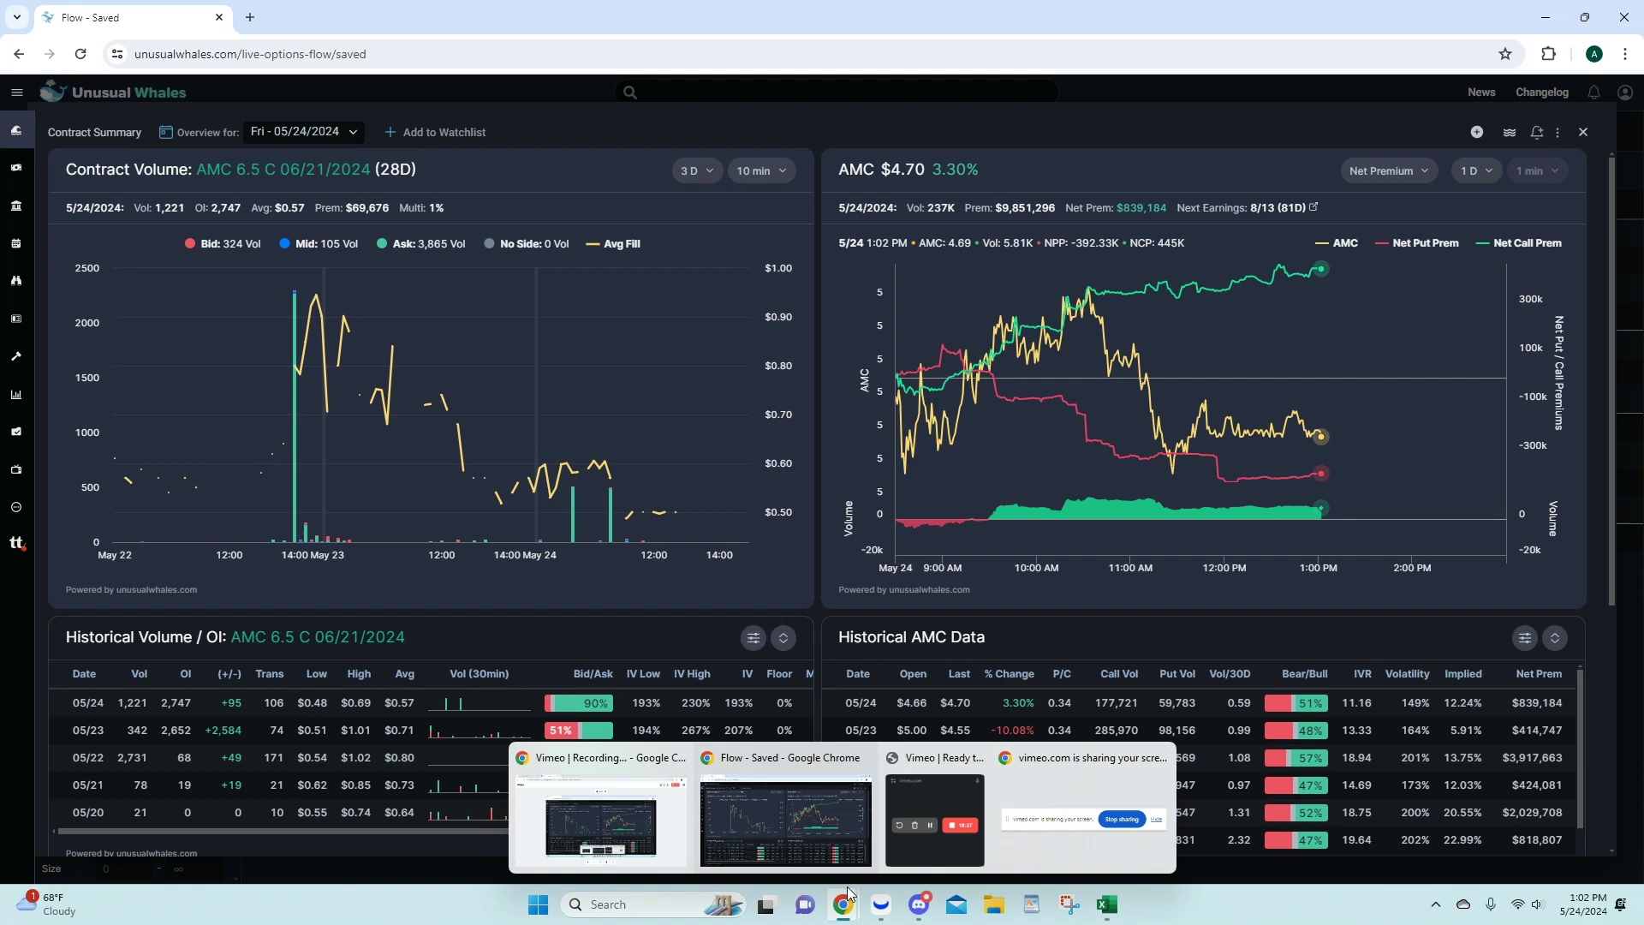
left_click(918, 905)
scroll(593, 535, "down", 3)
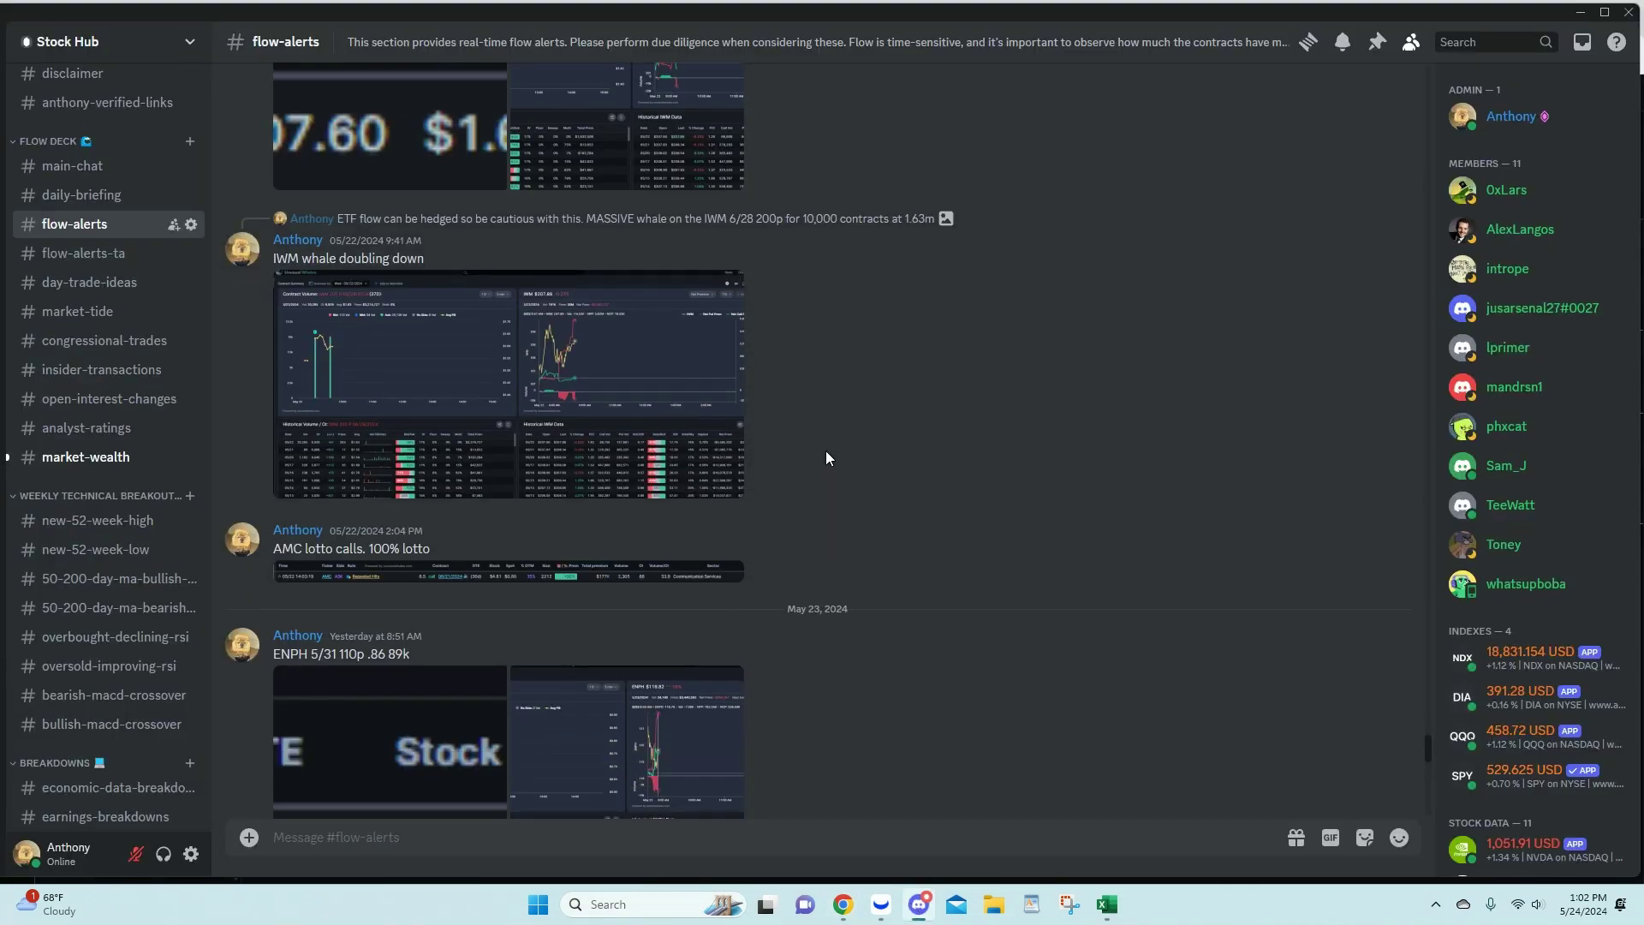
left_click(405, 395)
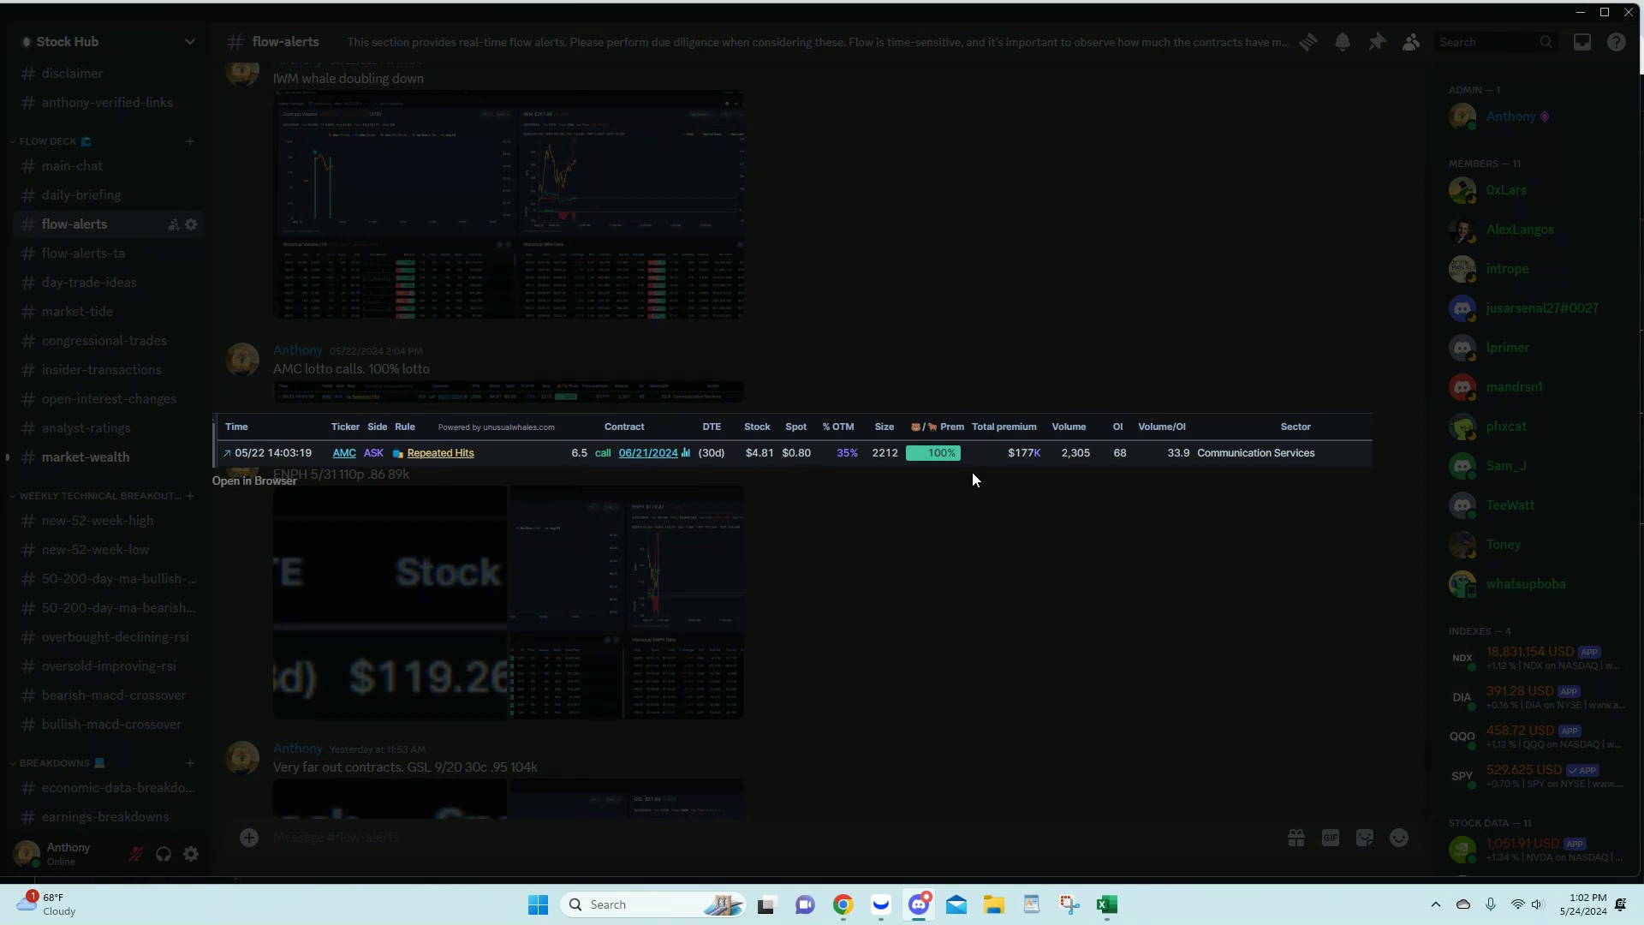
Step: Recheck the AMC summary's 3,865 ask-side contracts over 3 days against the alert, then close it
left_click(1022, 357)
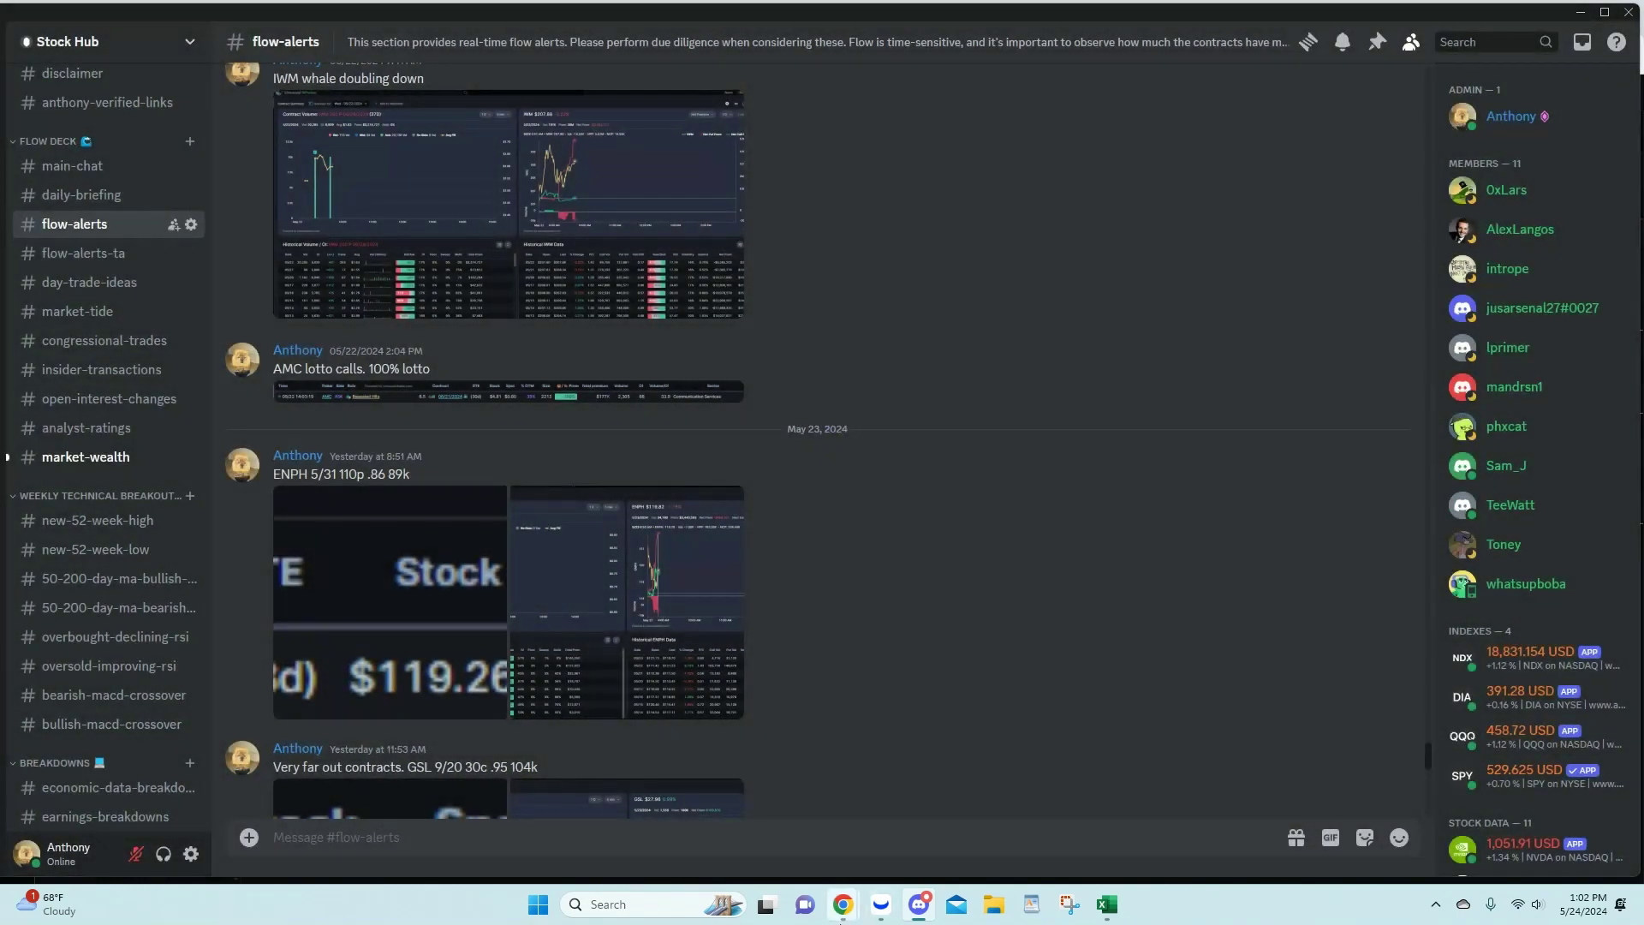
mouse_move(843, 904)
left_click(812, 835)
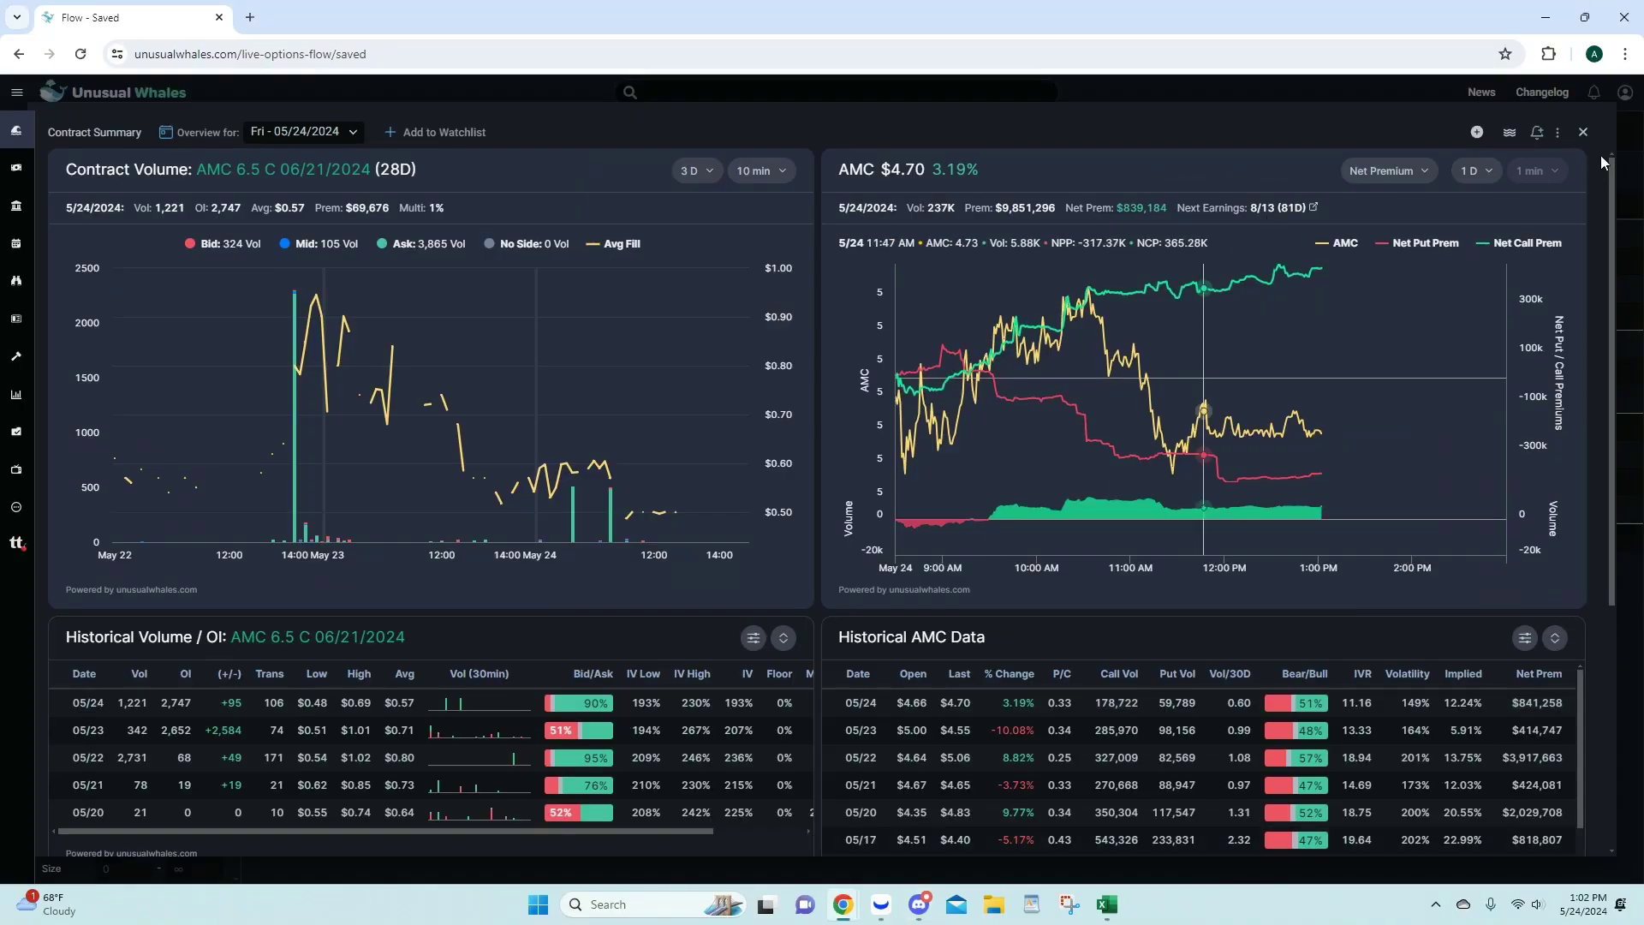
mouse_move(298, 380)
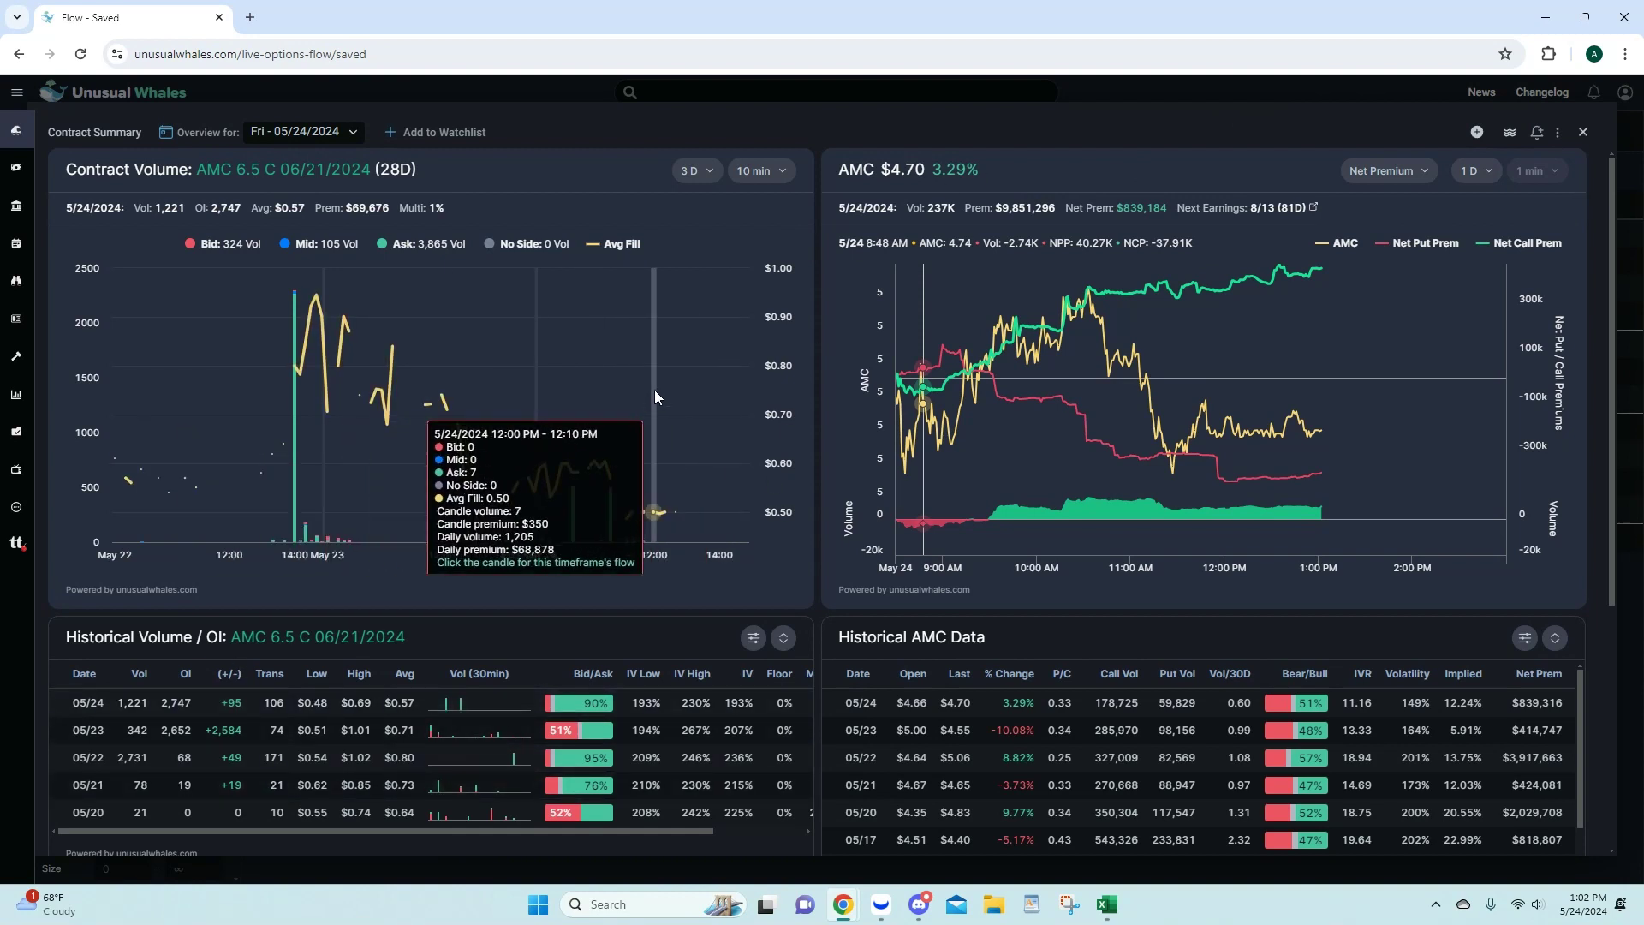
left_click(1583, 132)
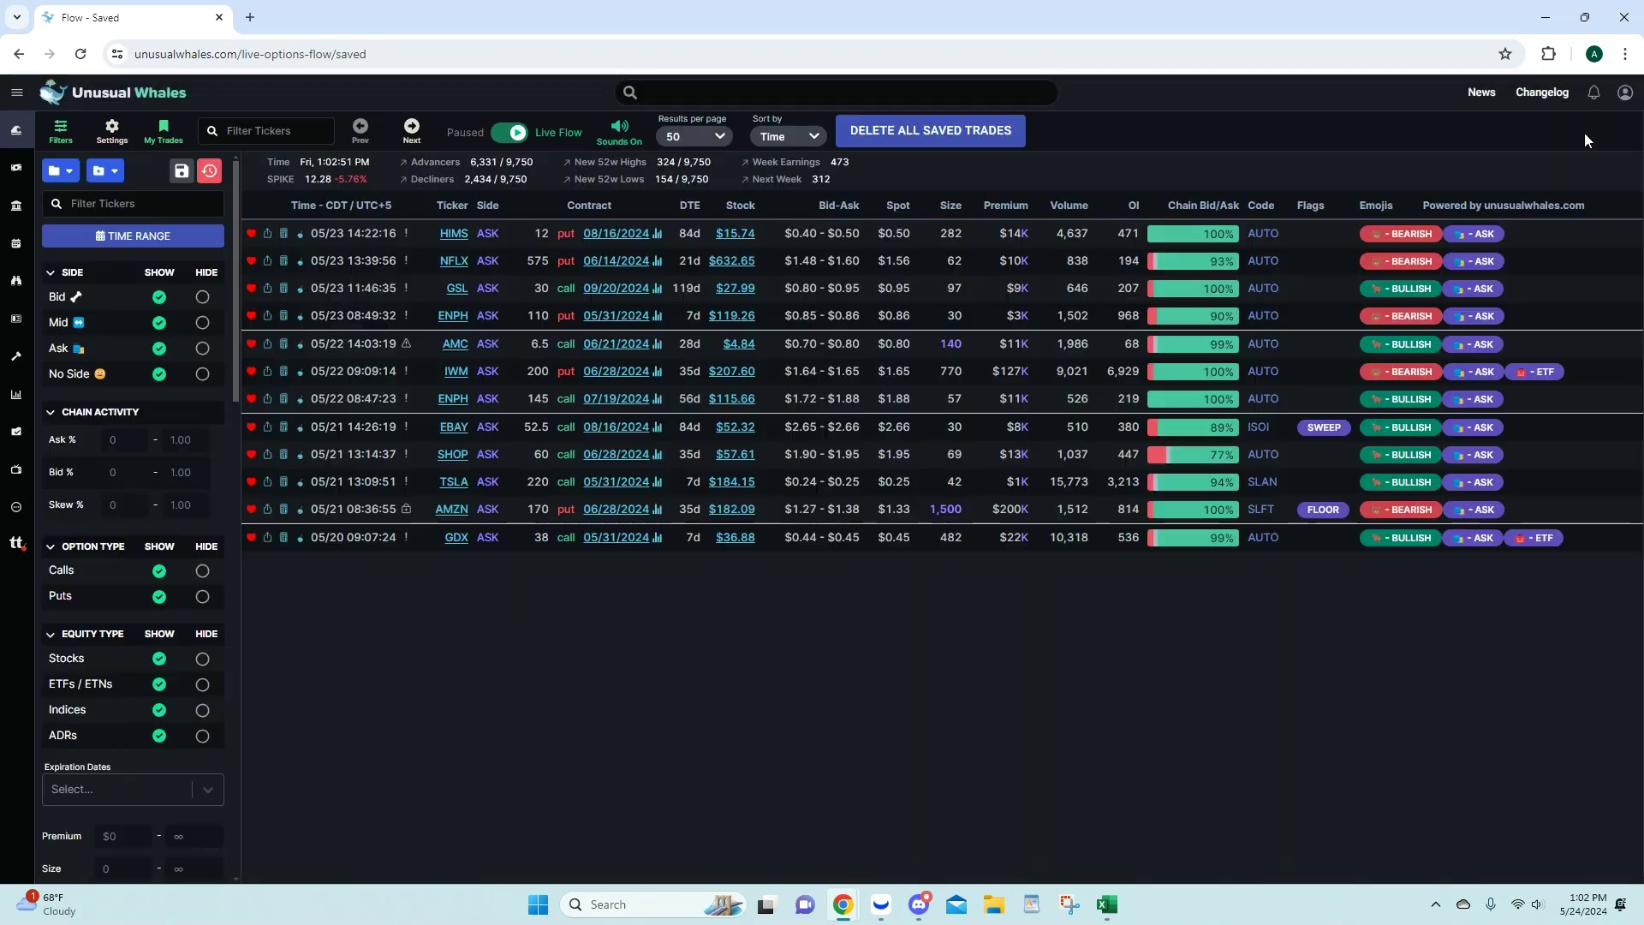
Step: Chart the AMC $6.5 21 Jun 24 call from Webull's watchlist
left_click(881, 904)
left_click(125, 238)
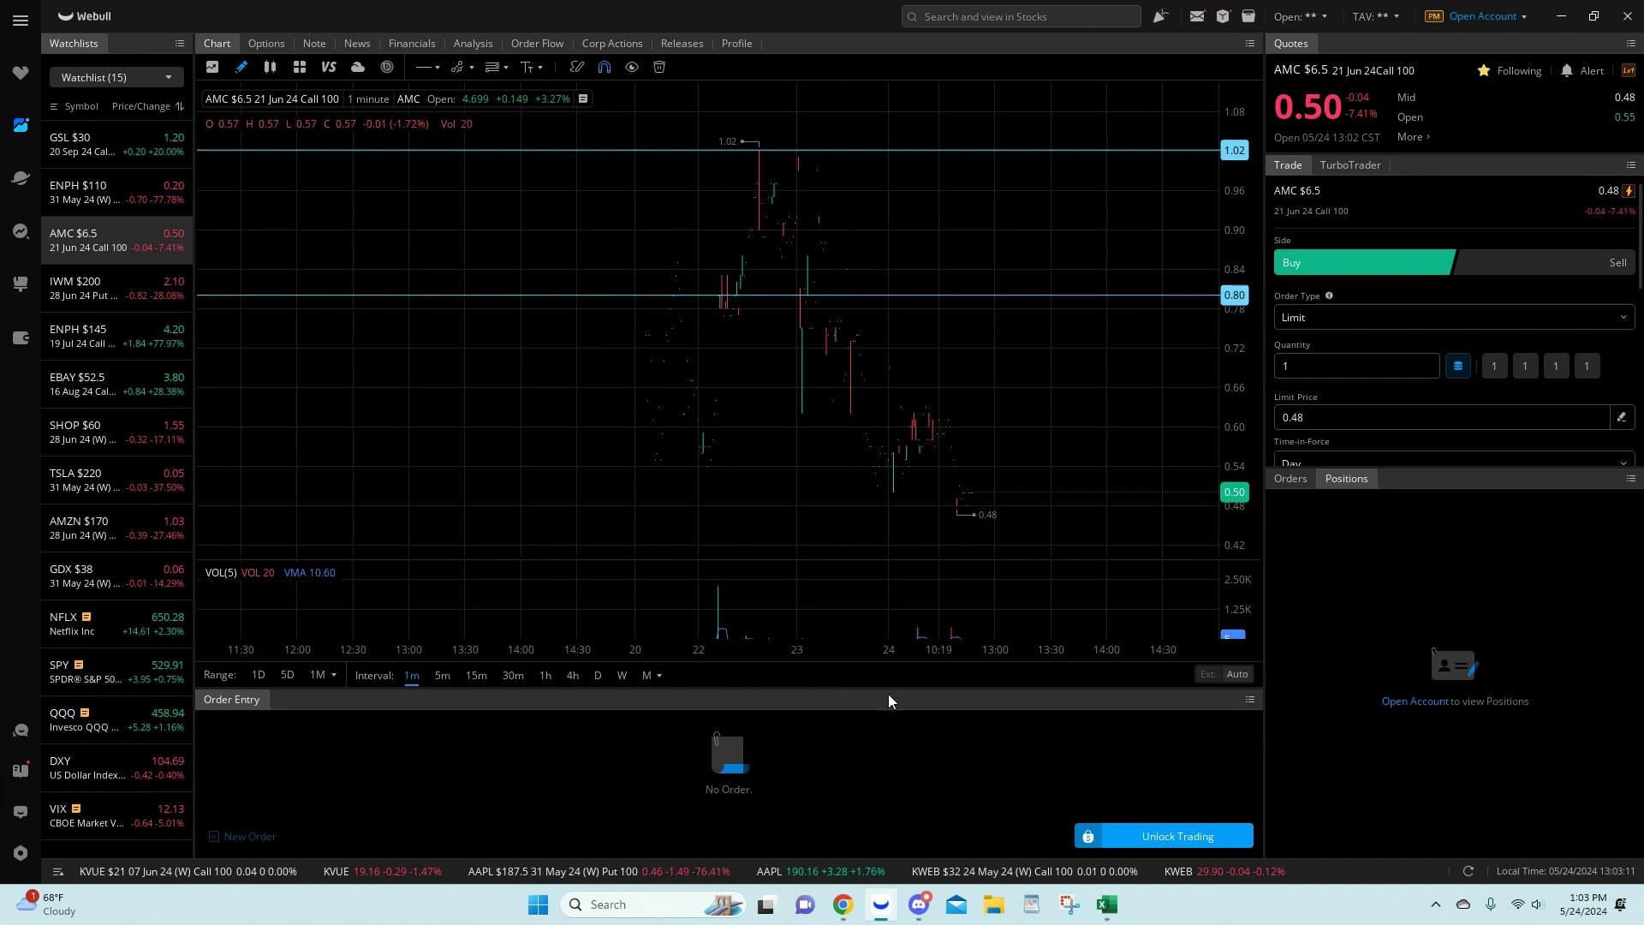
Step: Review the enlarged ENPH 5/31 110p alert (1,607 ask-side contracts), then return to Unusual Whales
left_click(919, 904)
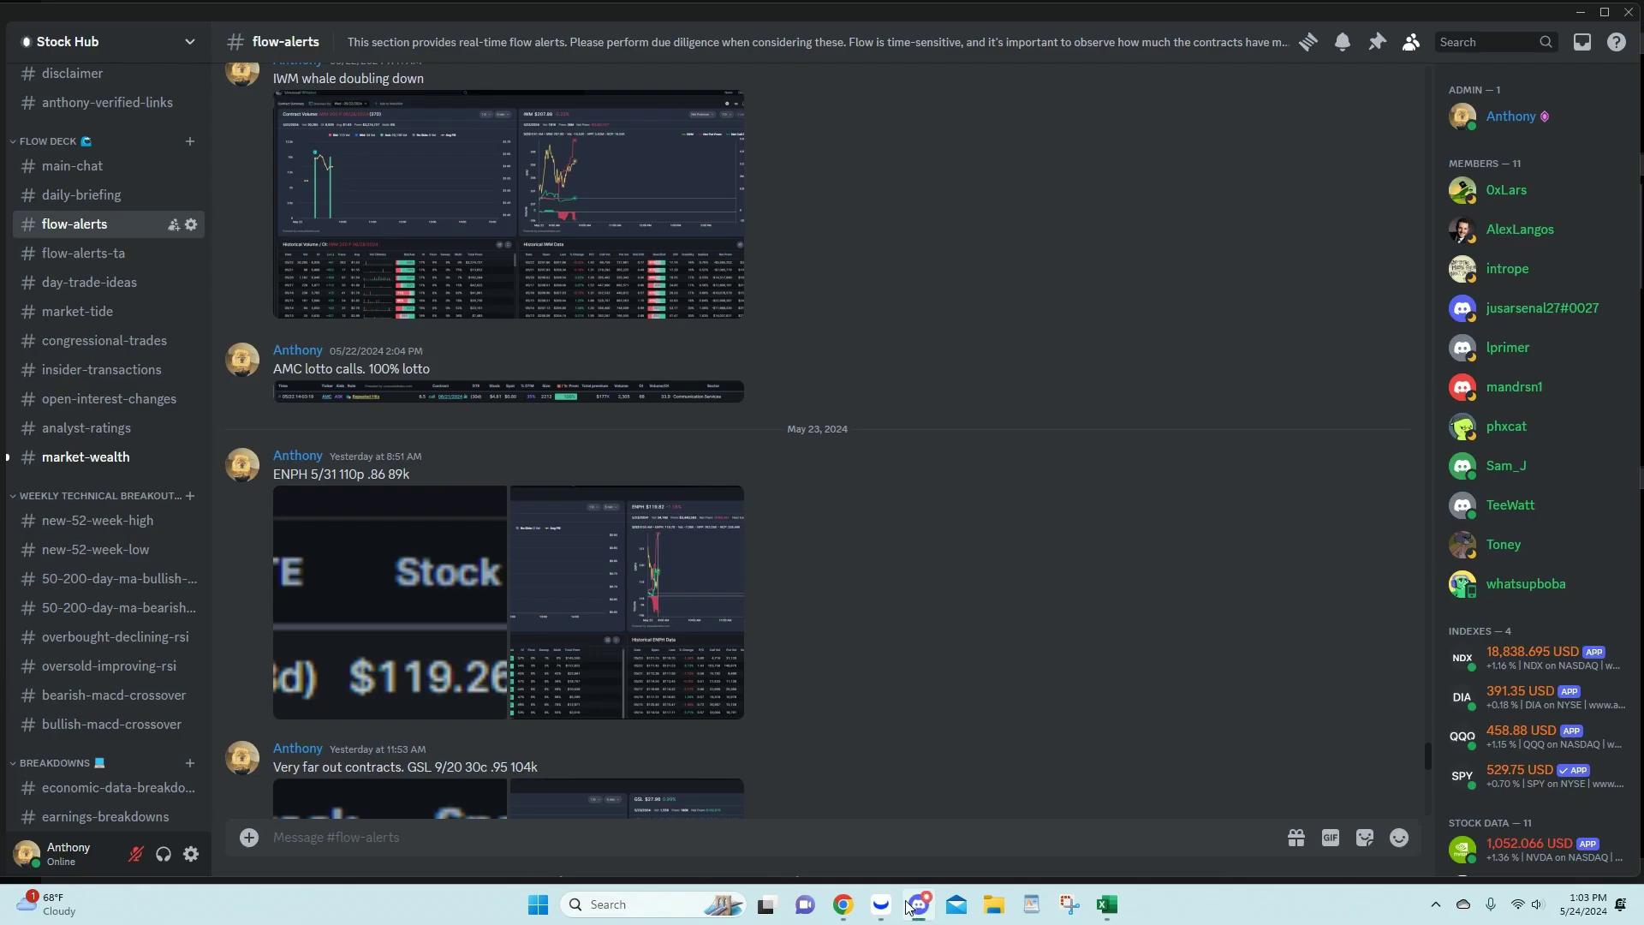
scroll(768, 539, "down", 5)
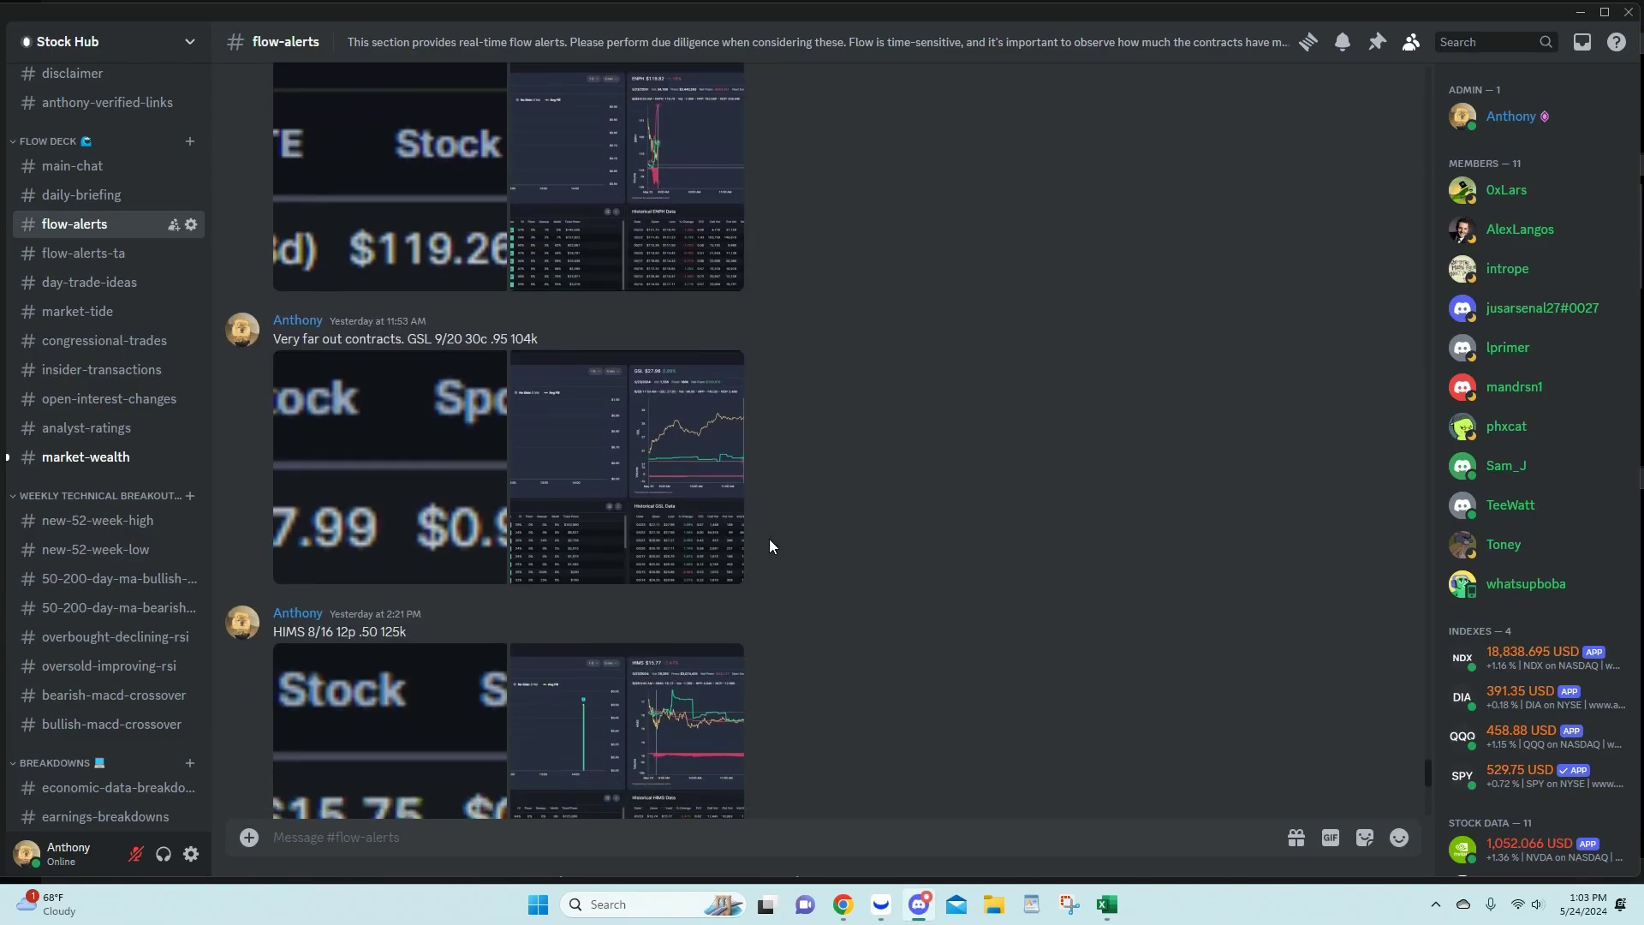
scroll(769, 537, "up", 2)
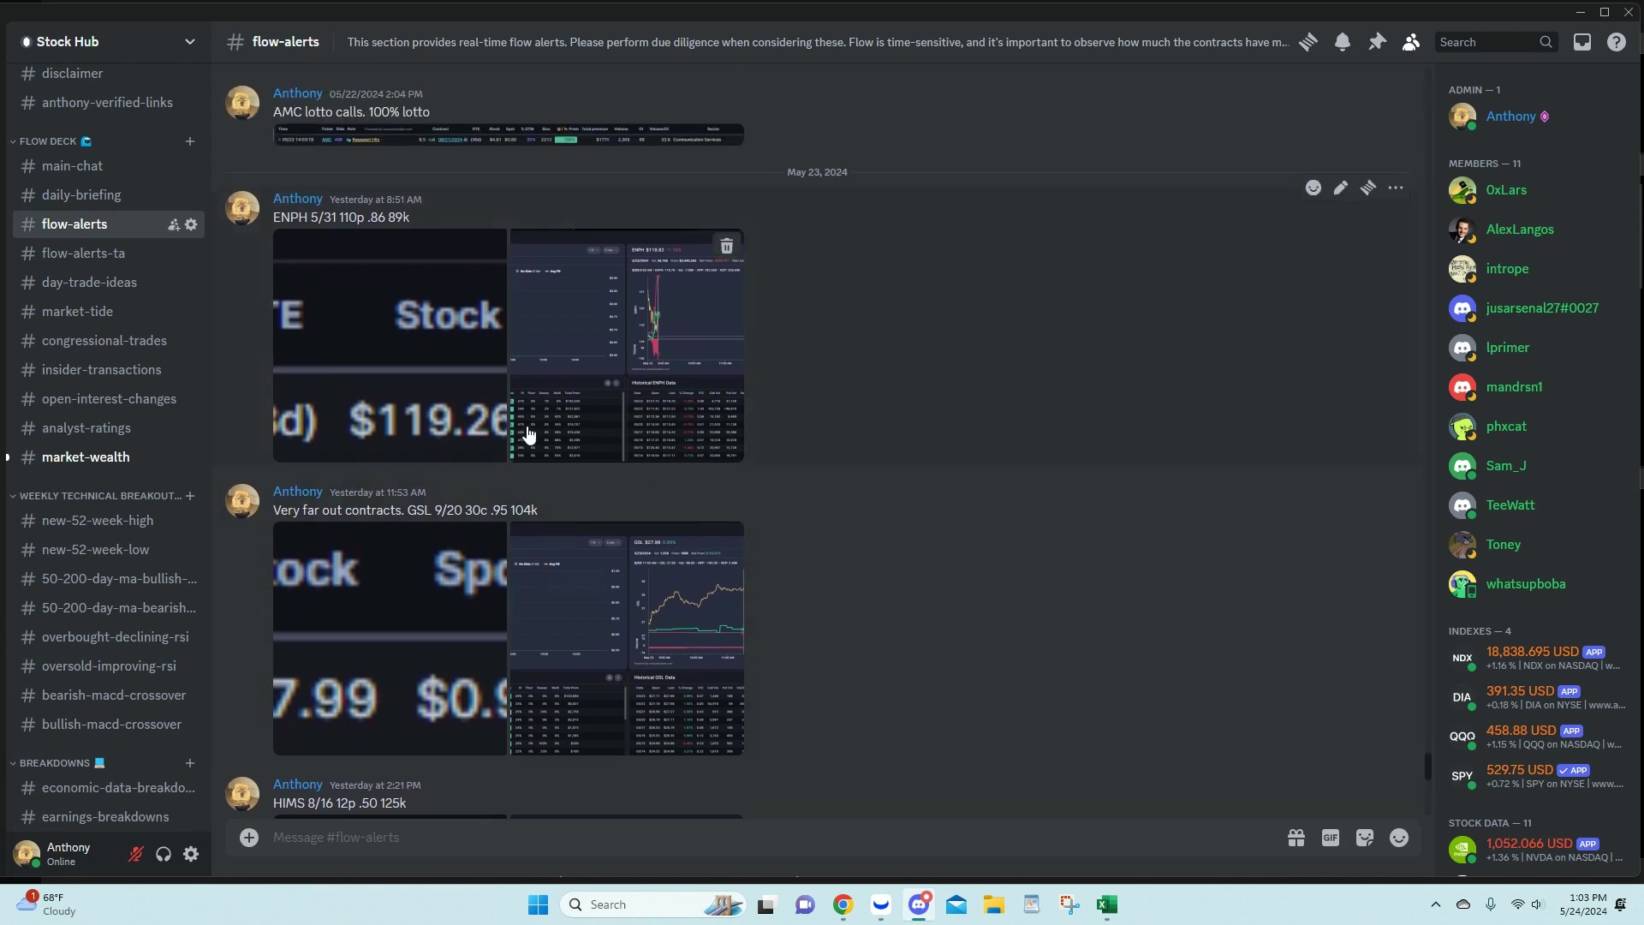
left_click(348, 382)
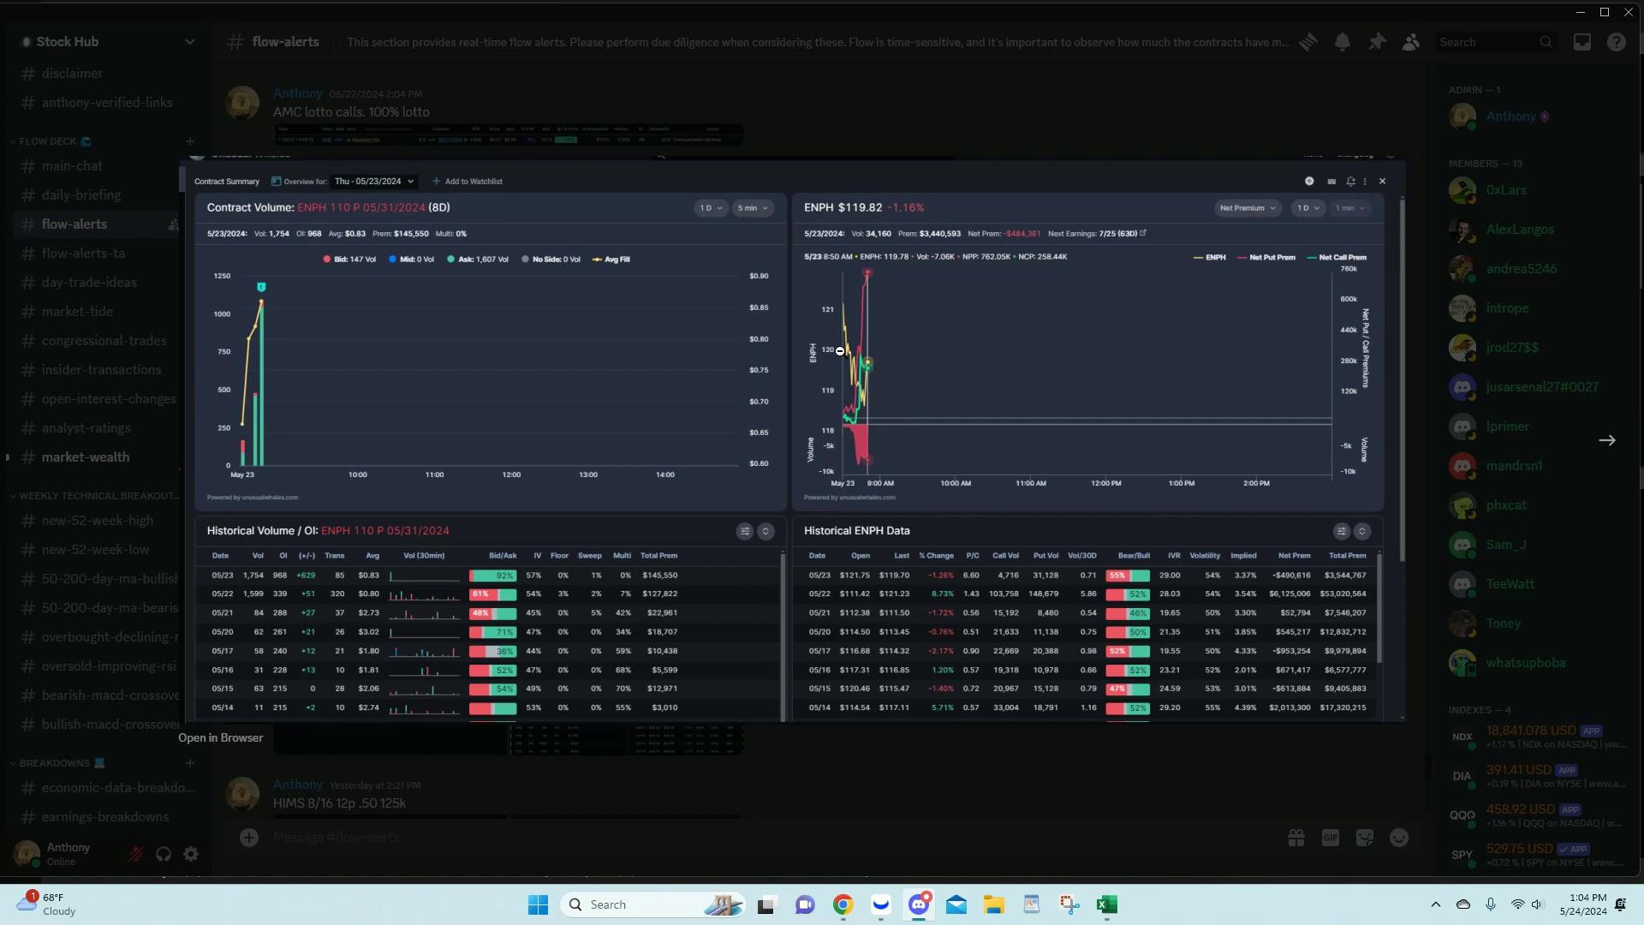
left_click(1043, 141)
mouse_move(843, 904)
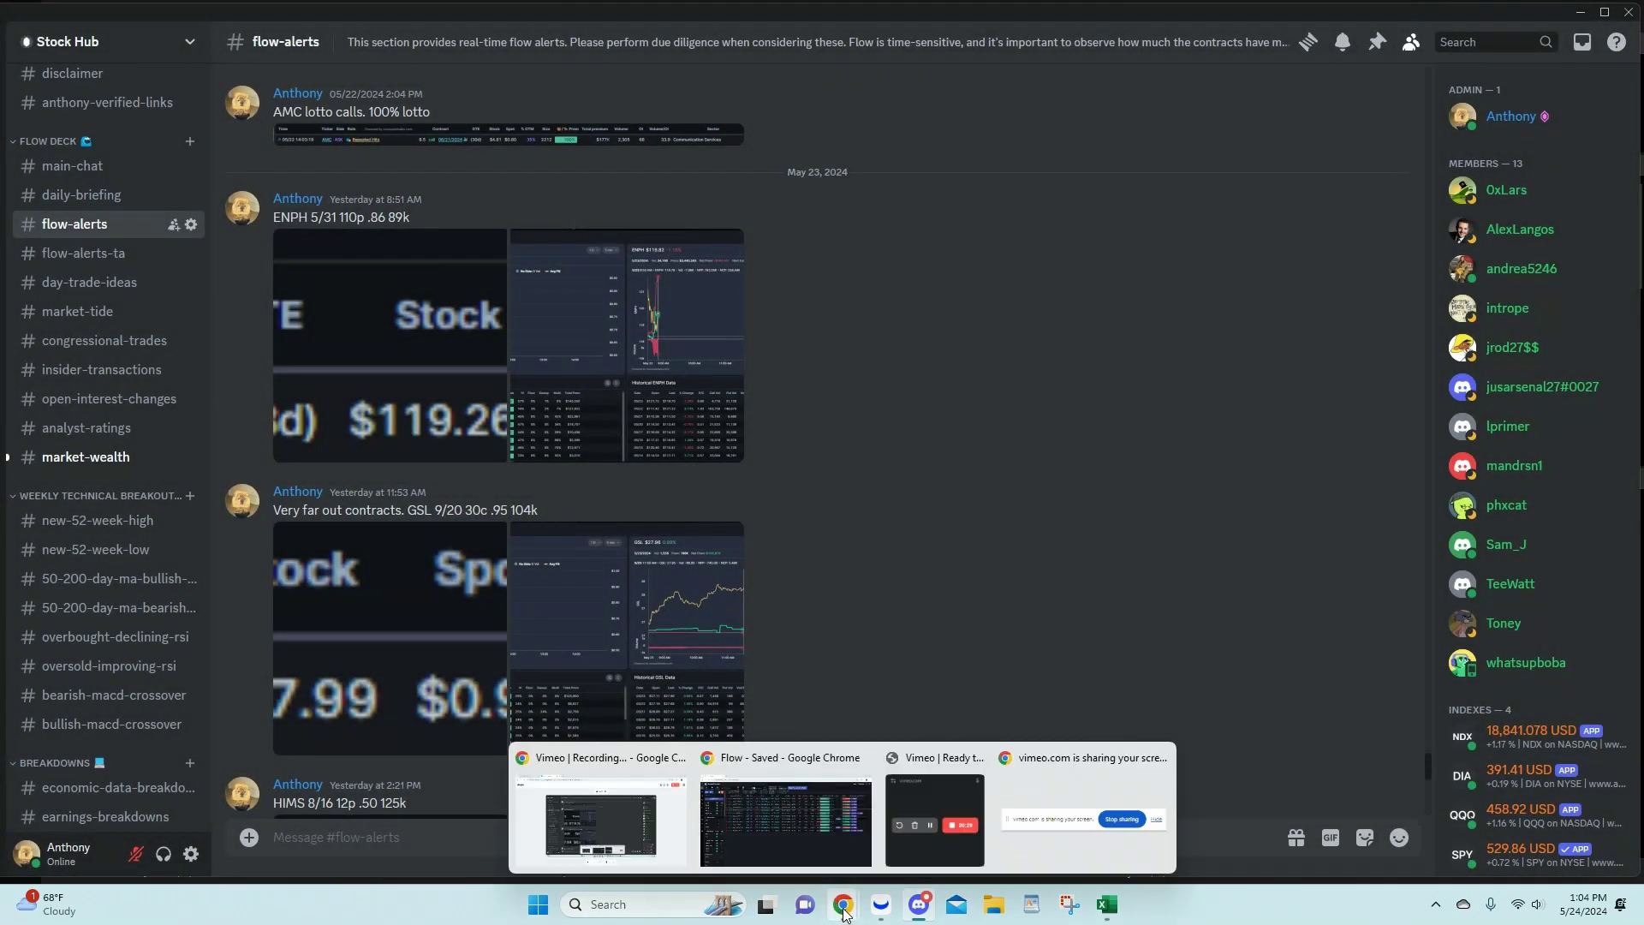
left_click(819, 796)
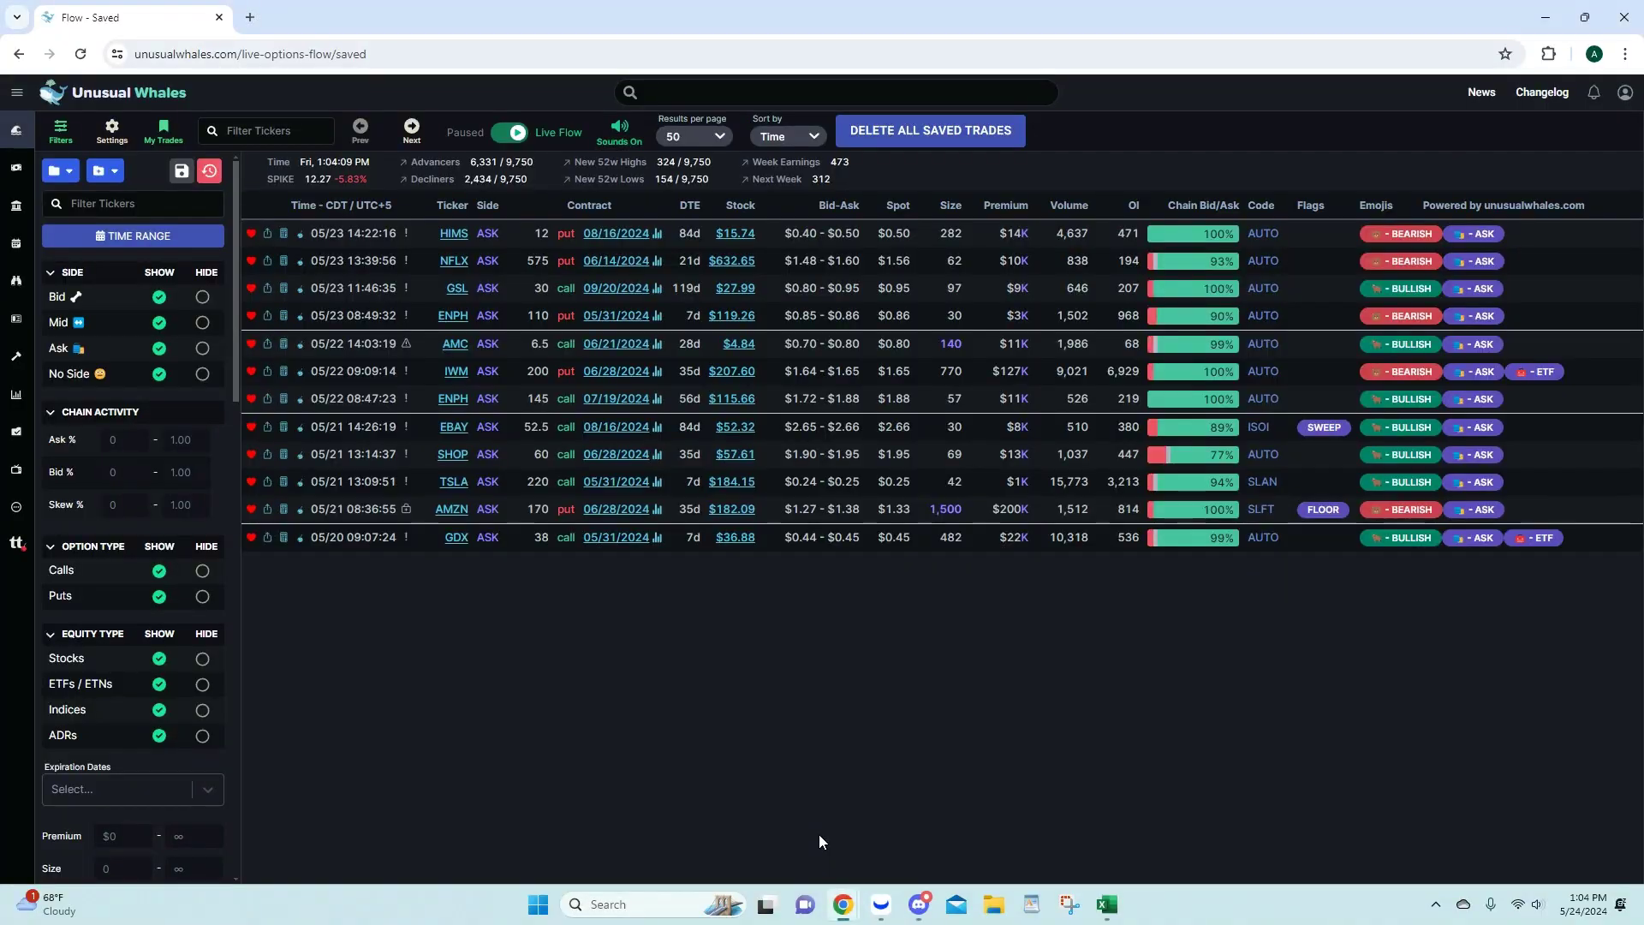
Step: Open the ENPH 110 P 05/31/2024 summary and review its 3,161 ask-side contracts over 7 days
left_click(625, 316)
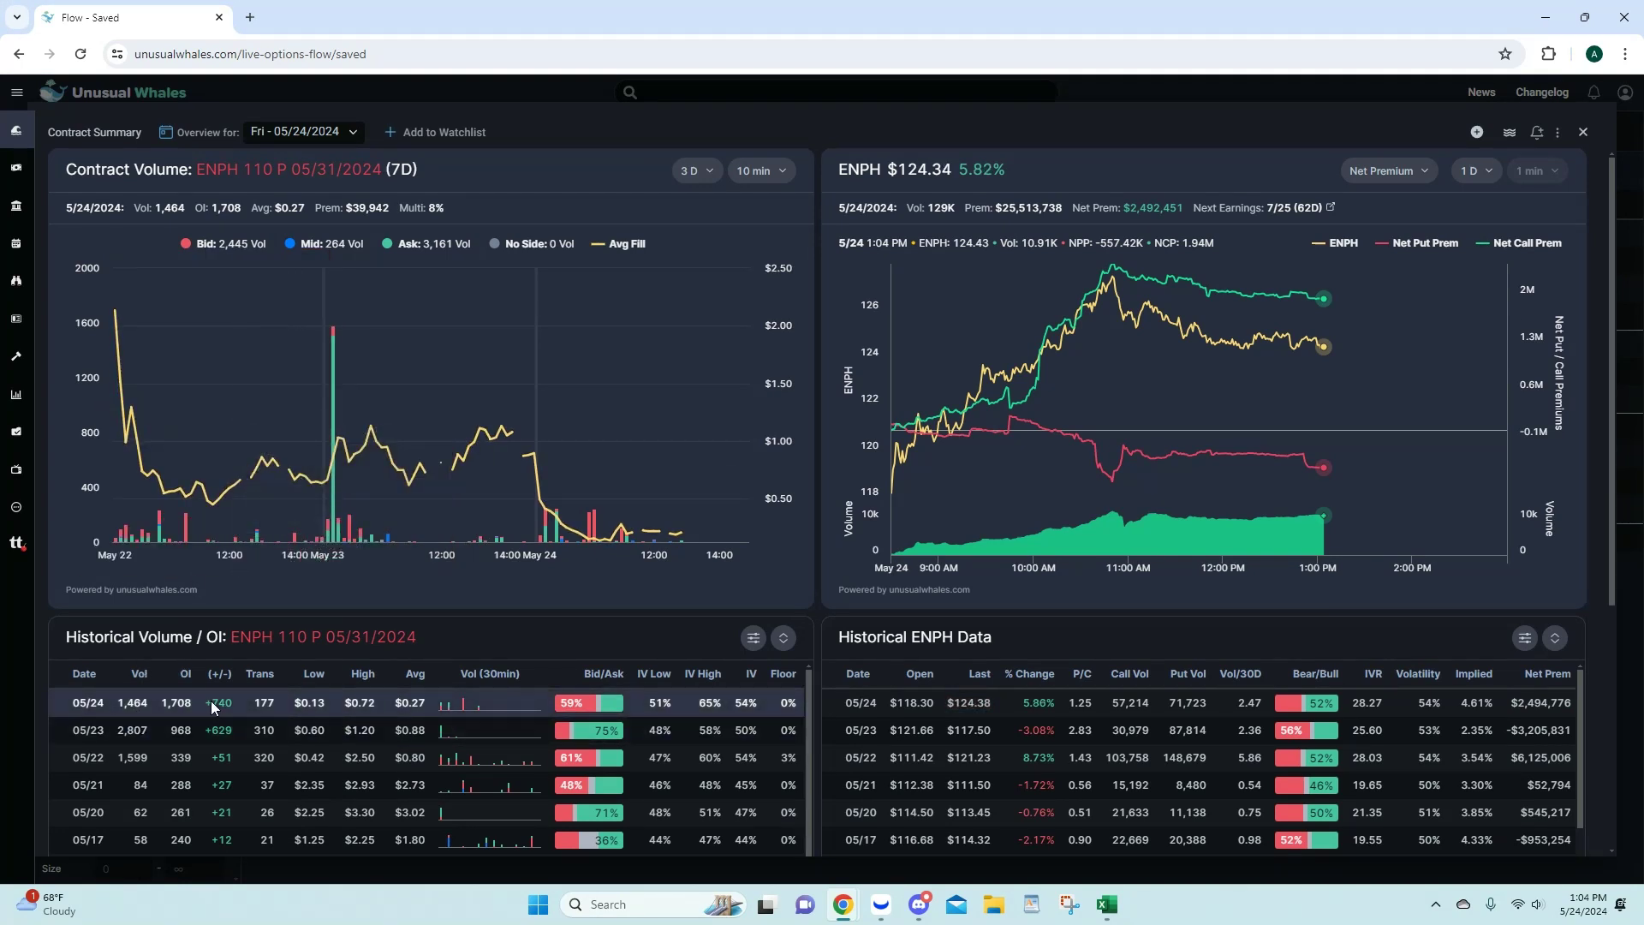
mouse_move(341, 537)
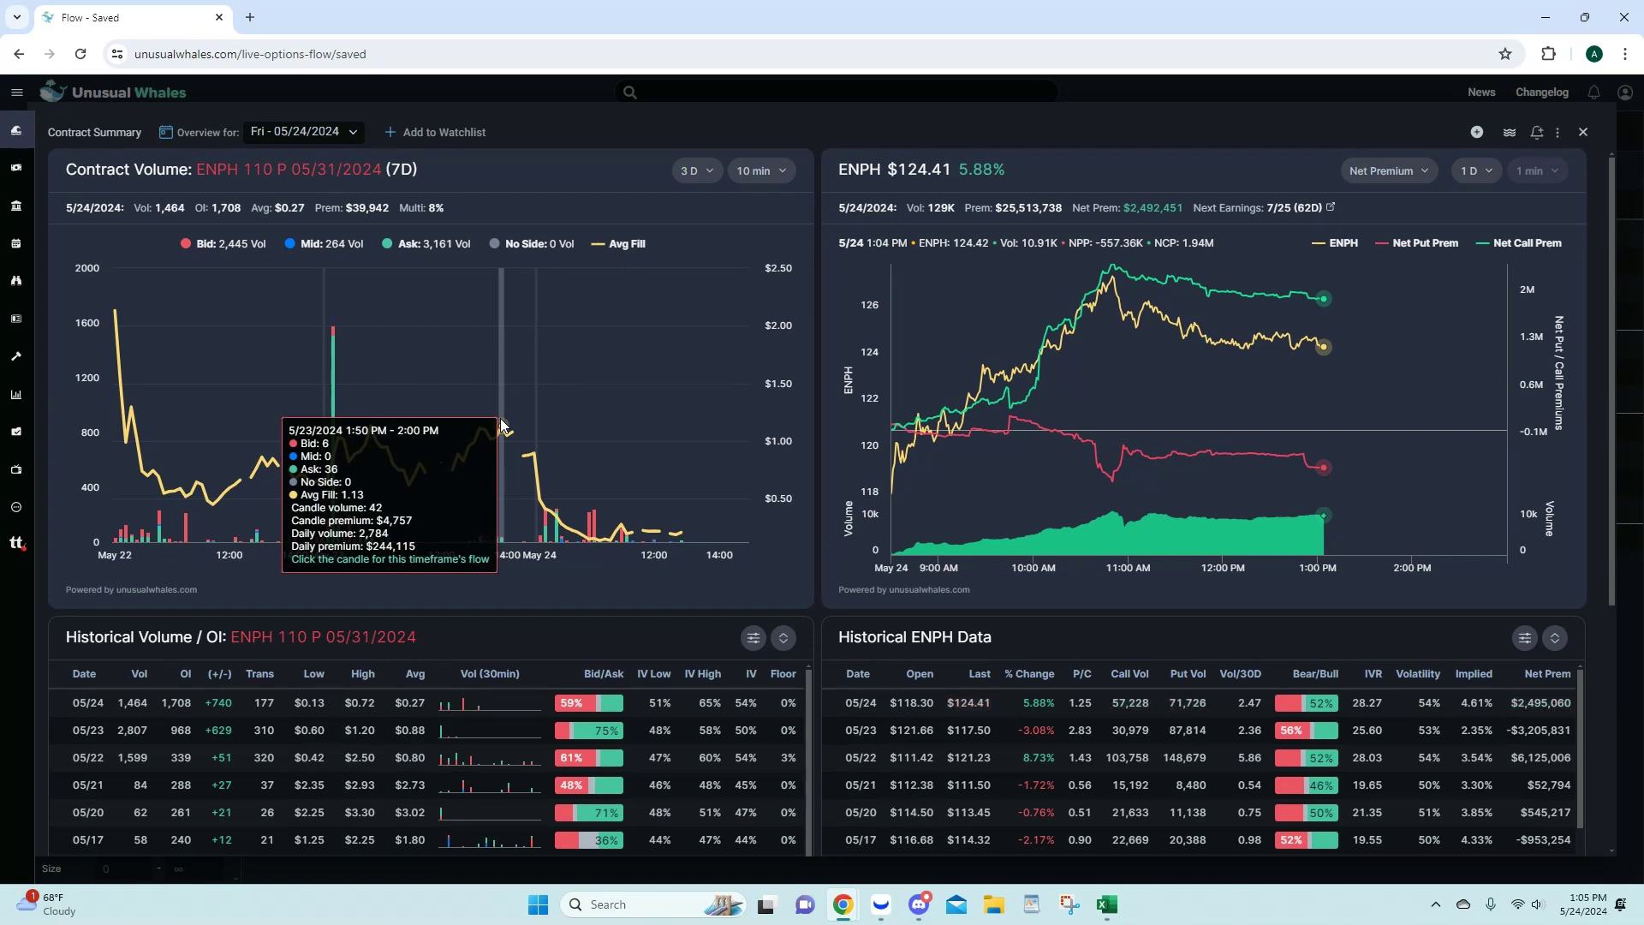
Step: Chart the ENPH $110 31 May 24 put in Webull and rescale the price axis to fit the candles
left_click(881, 903)
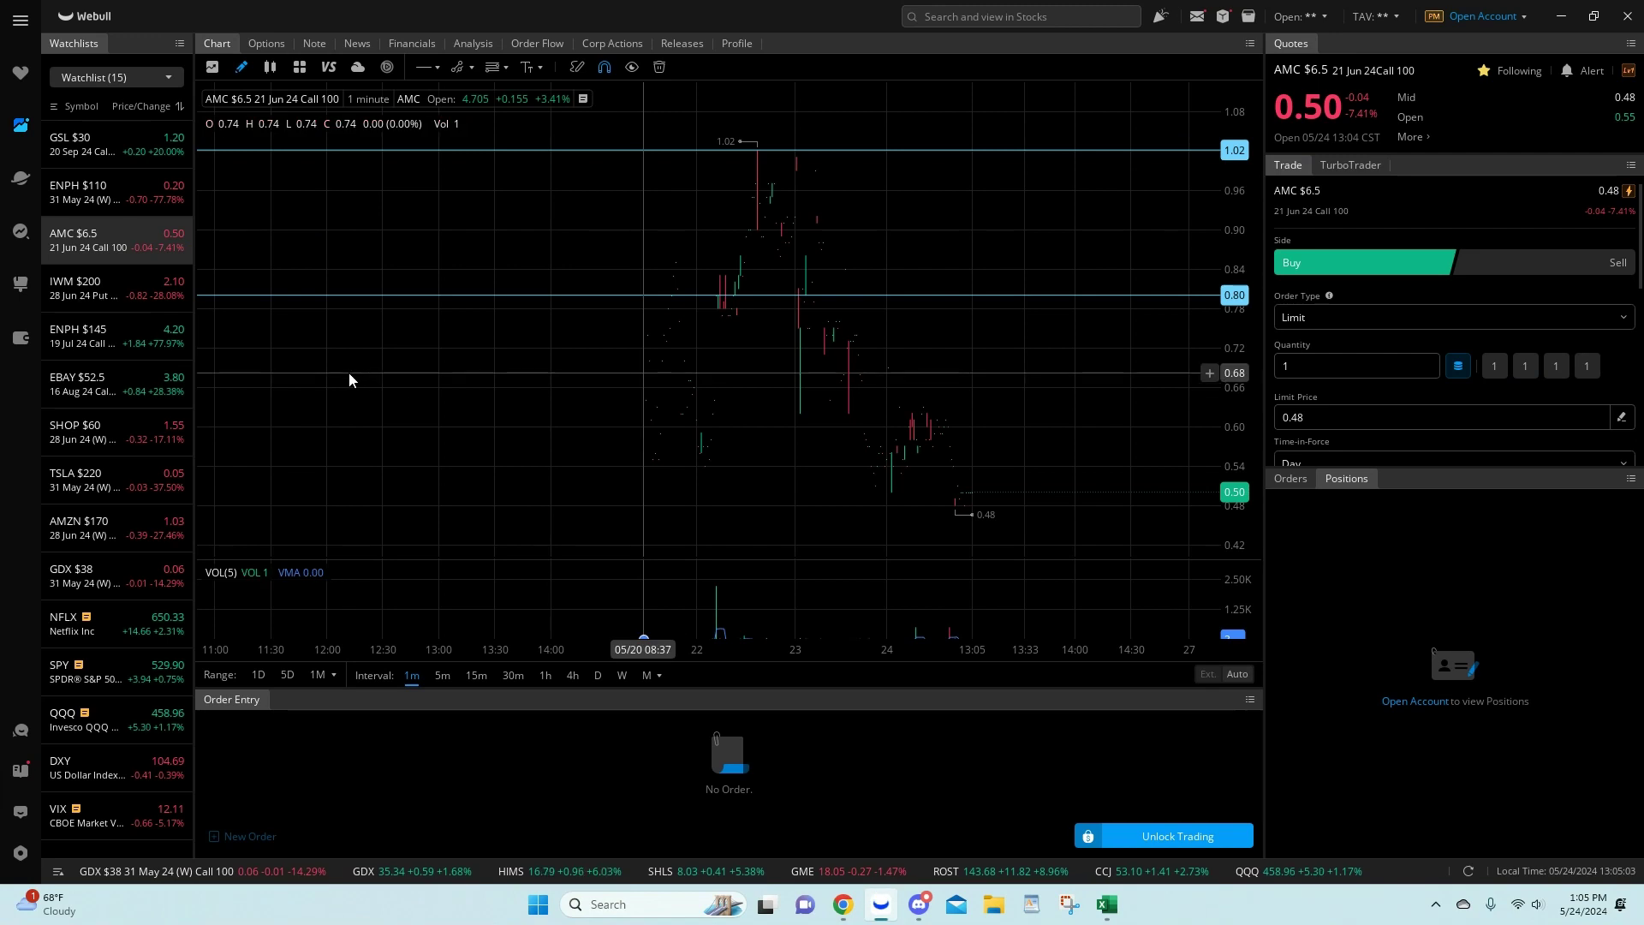
left_click(151, 208)
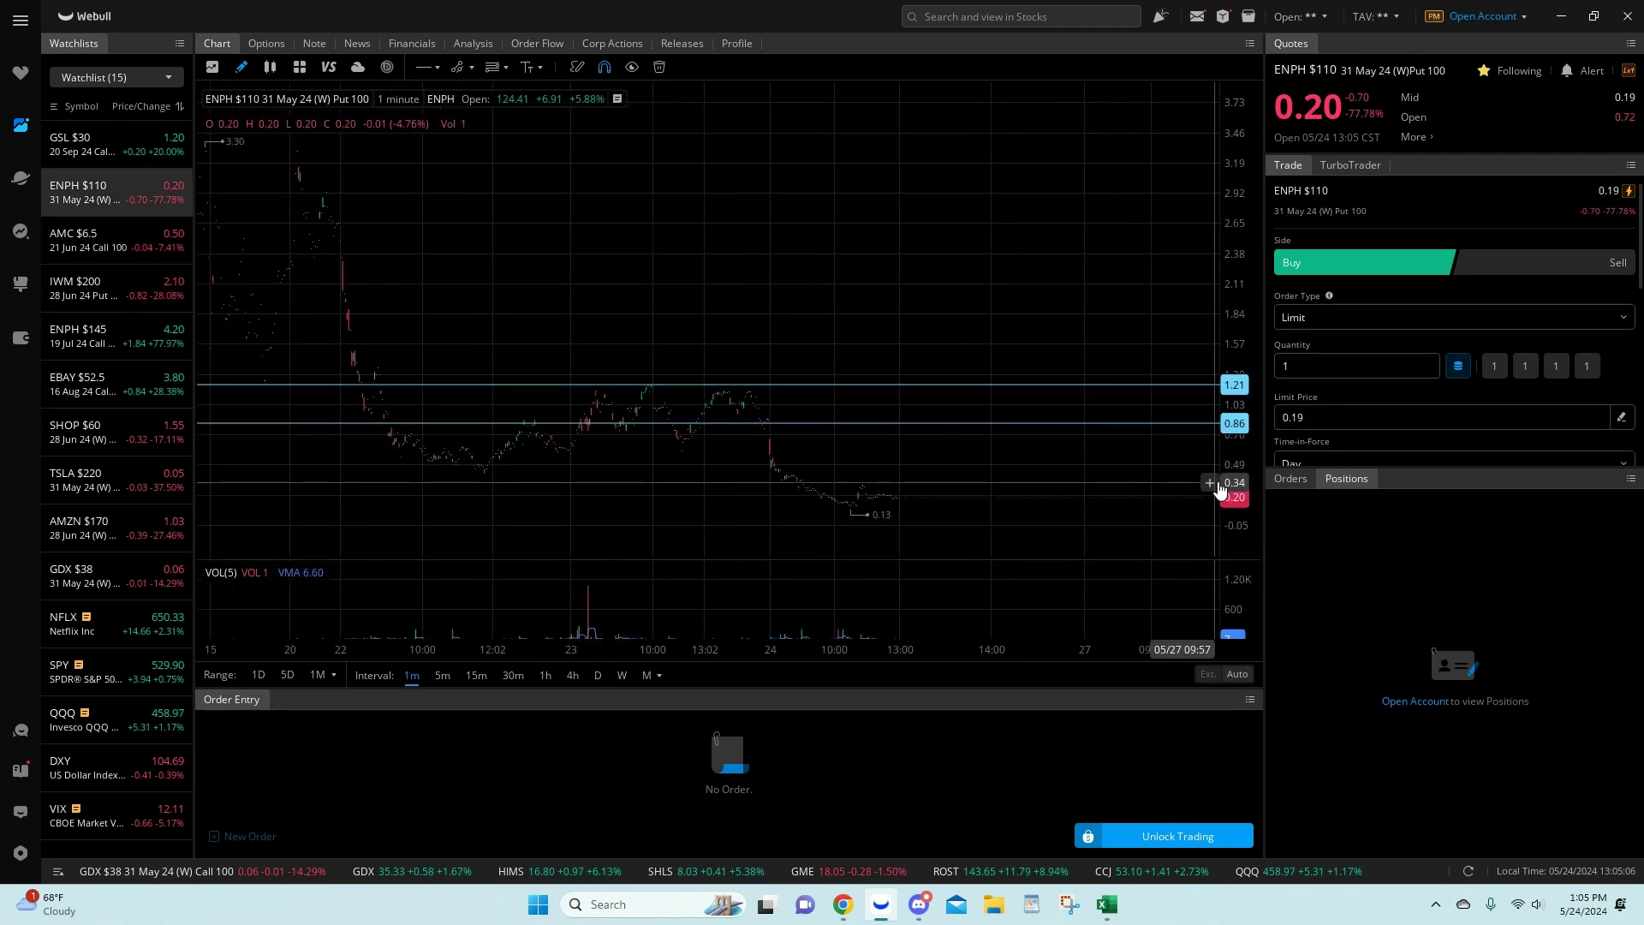
left_click_drag(1219, 488, 1225, 548)
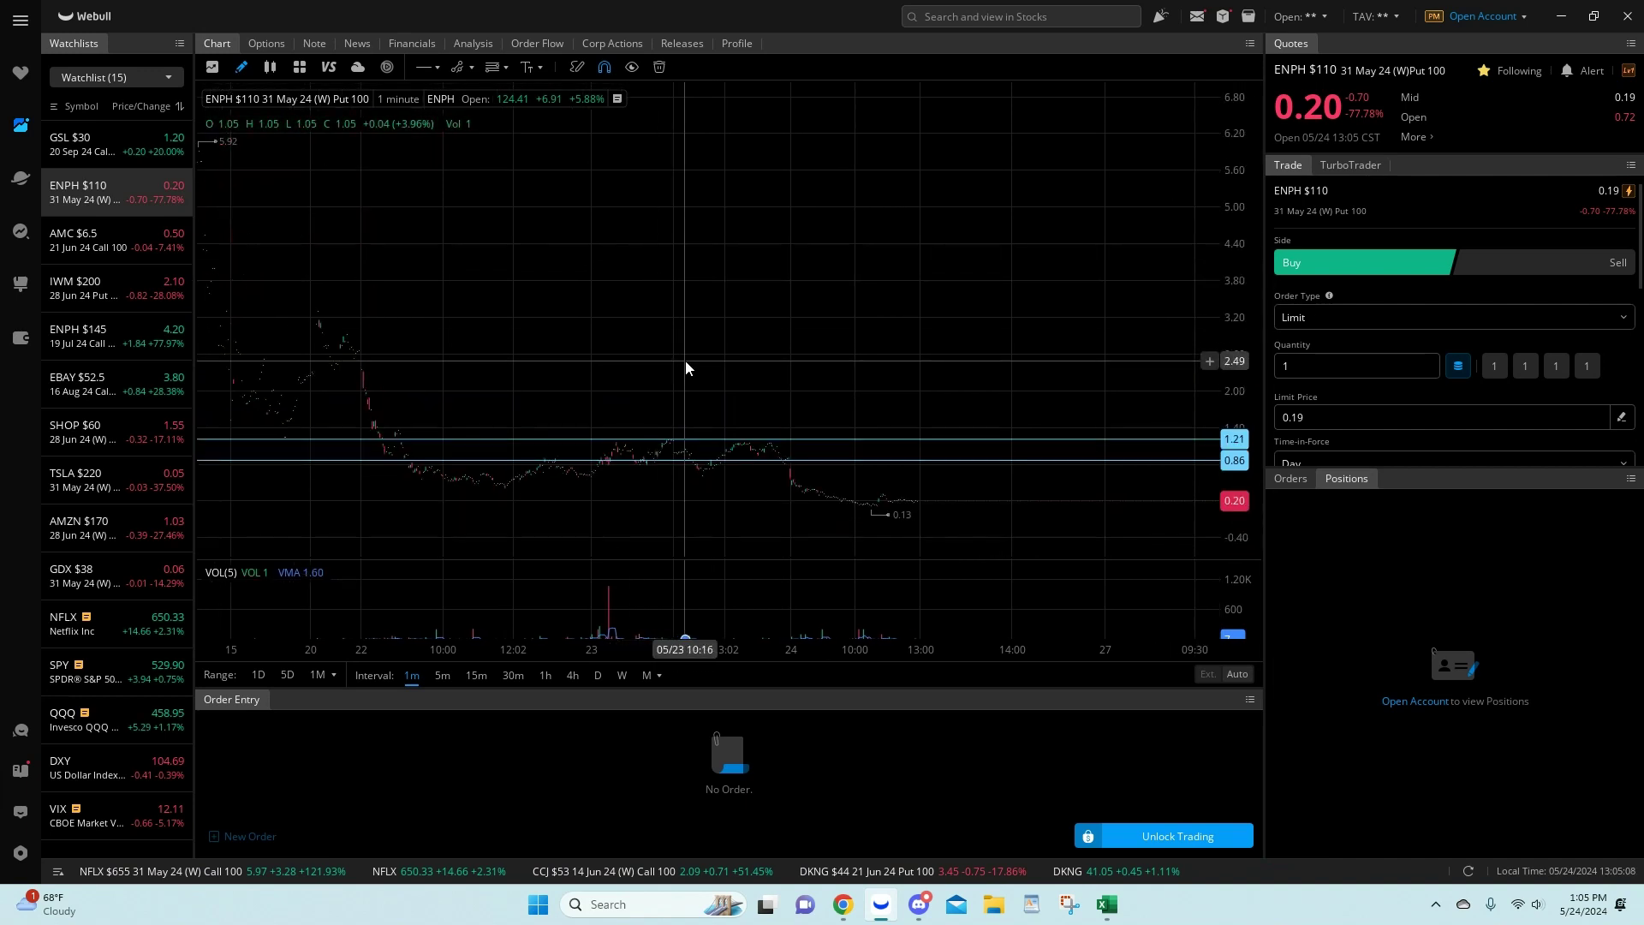
left_click_drag(1238, 396, 812, 252)
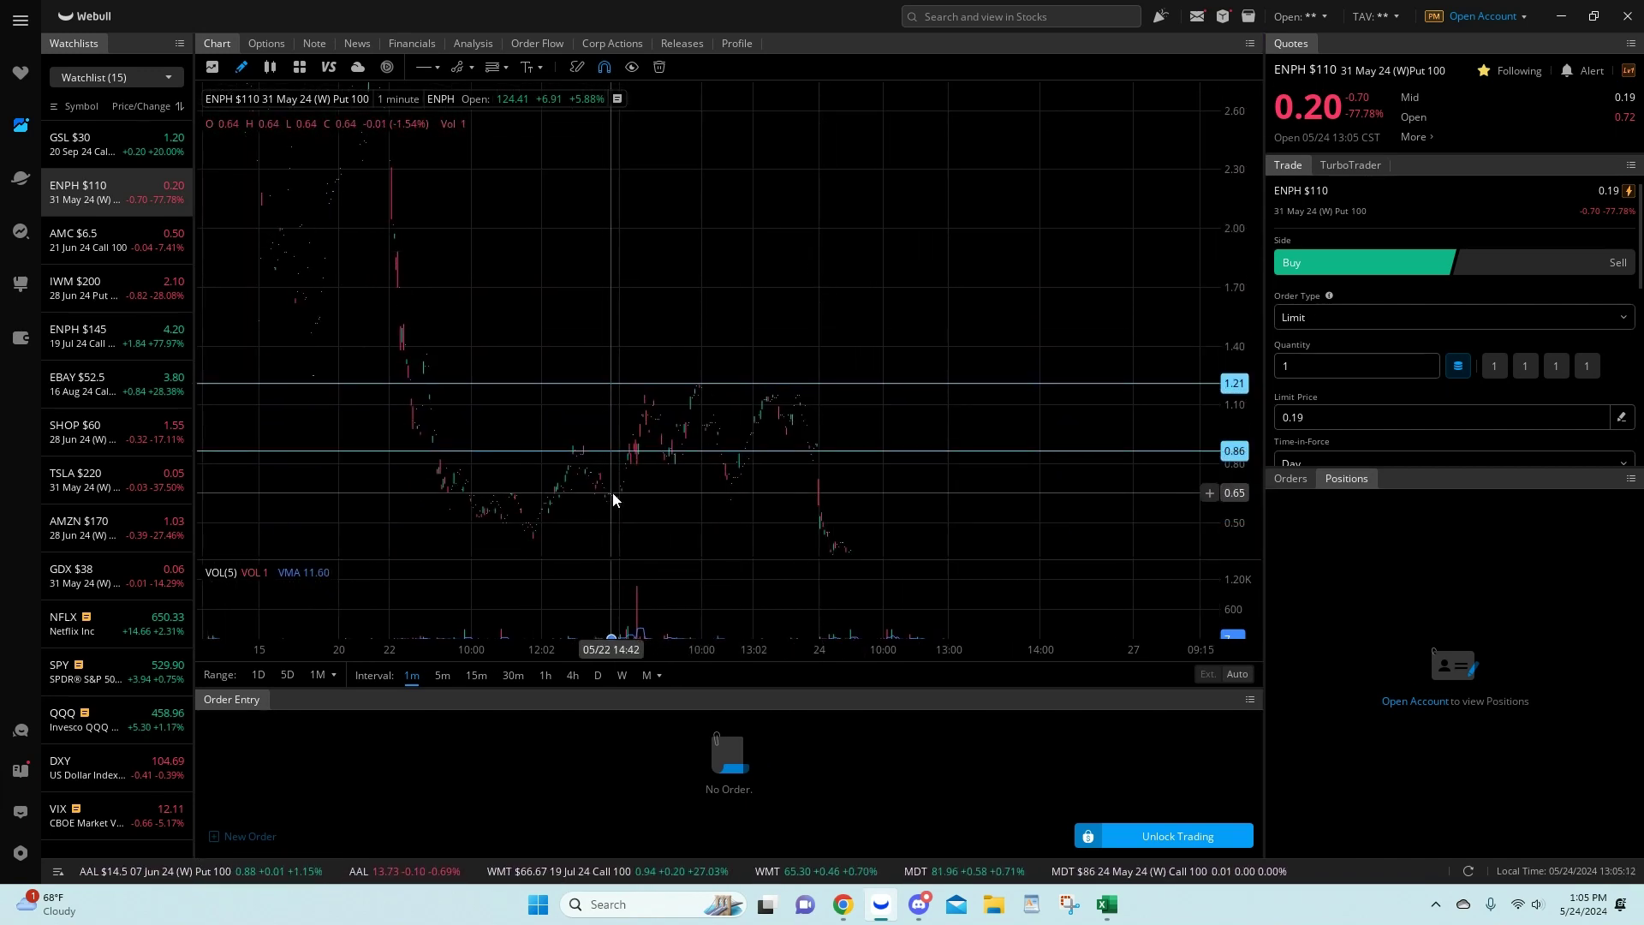
left_click_drag(613, 491, 634, 411)
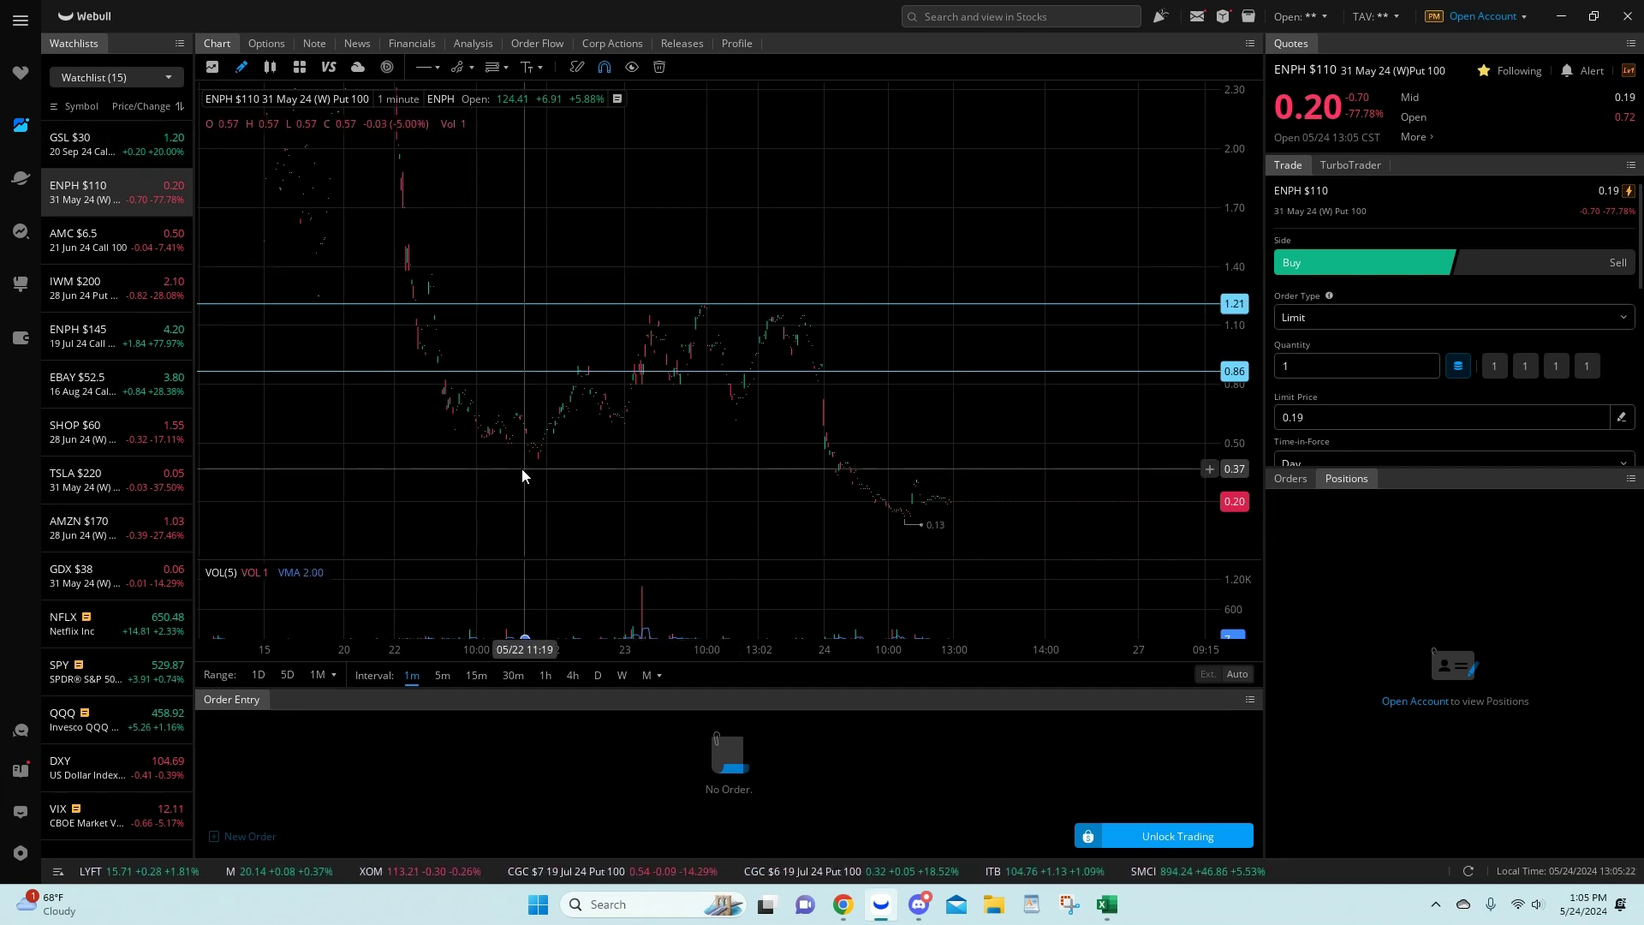
Step: Enlarge the GSL 9/20 30c alert table twice, then its contract summary image, closing each
left_click(919, 905)
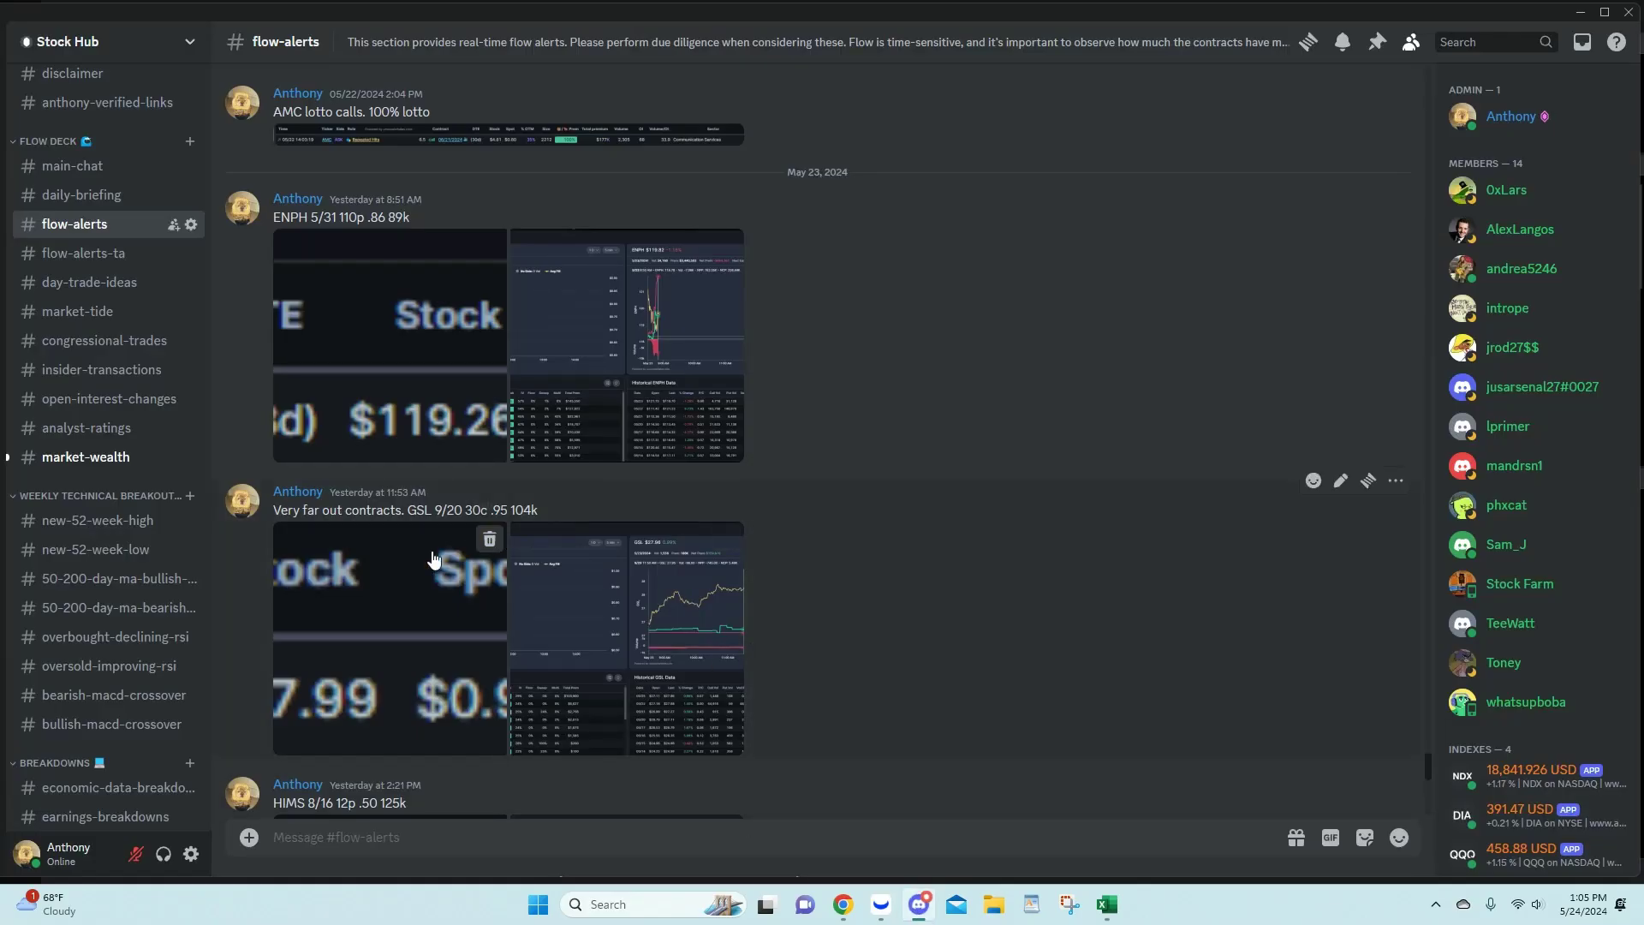
left_click(375, 582)
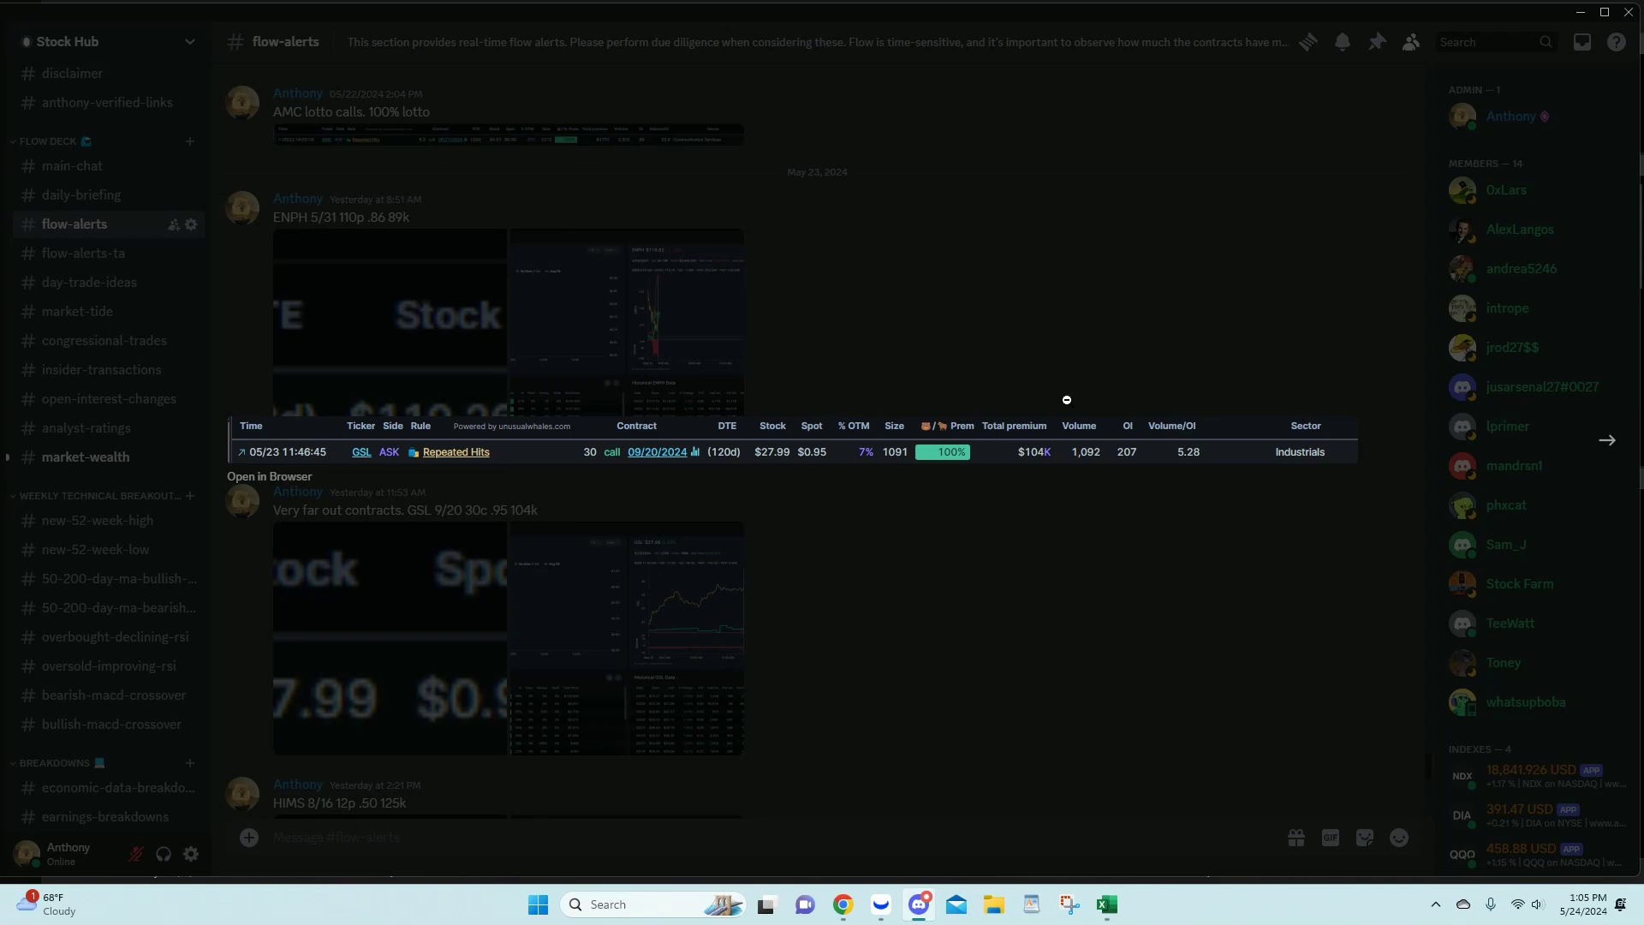
left_click(853, 491)
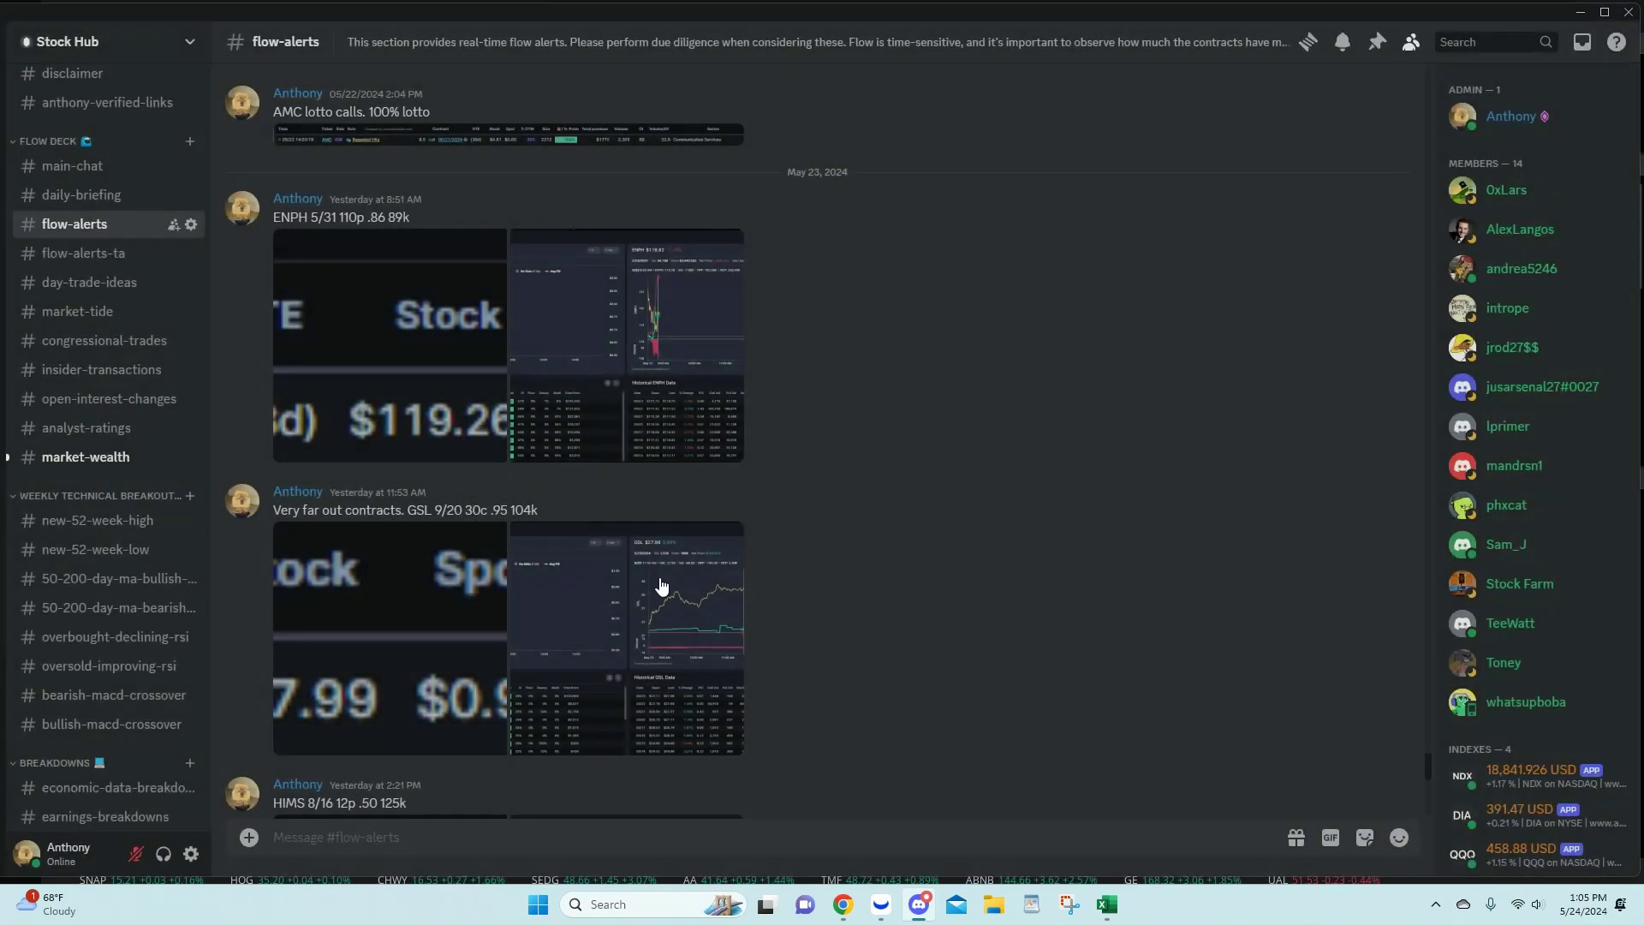
left_click(407, 644)
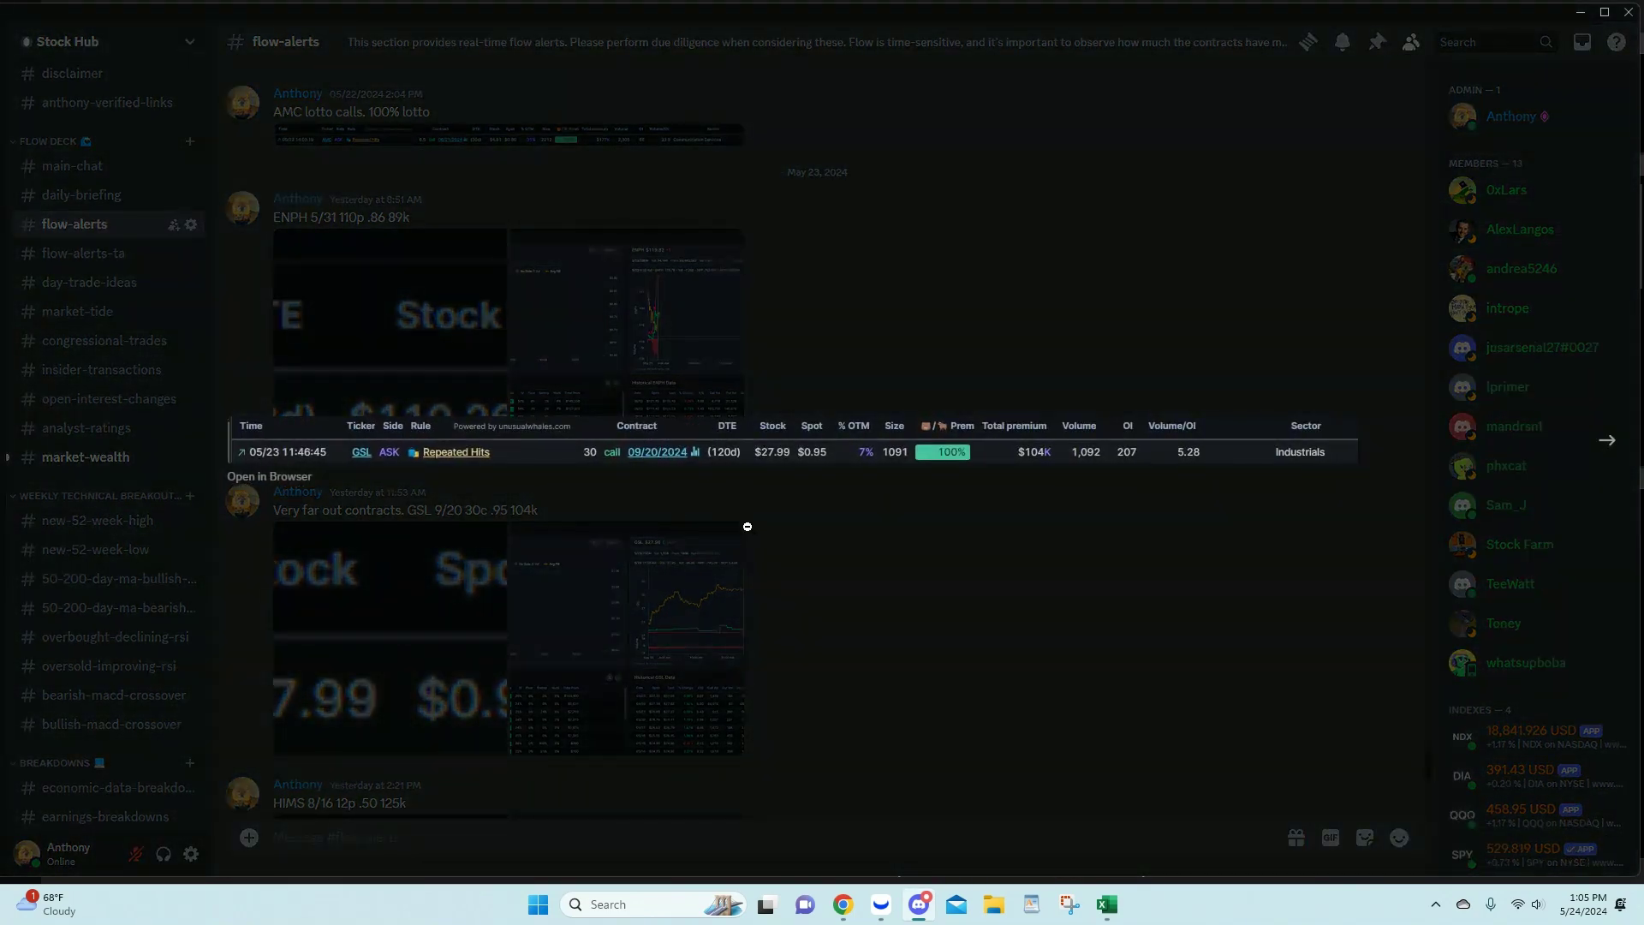
left_click(745, 525)
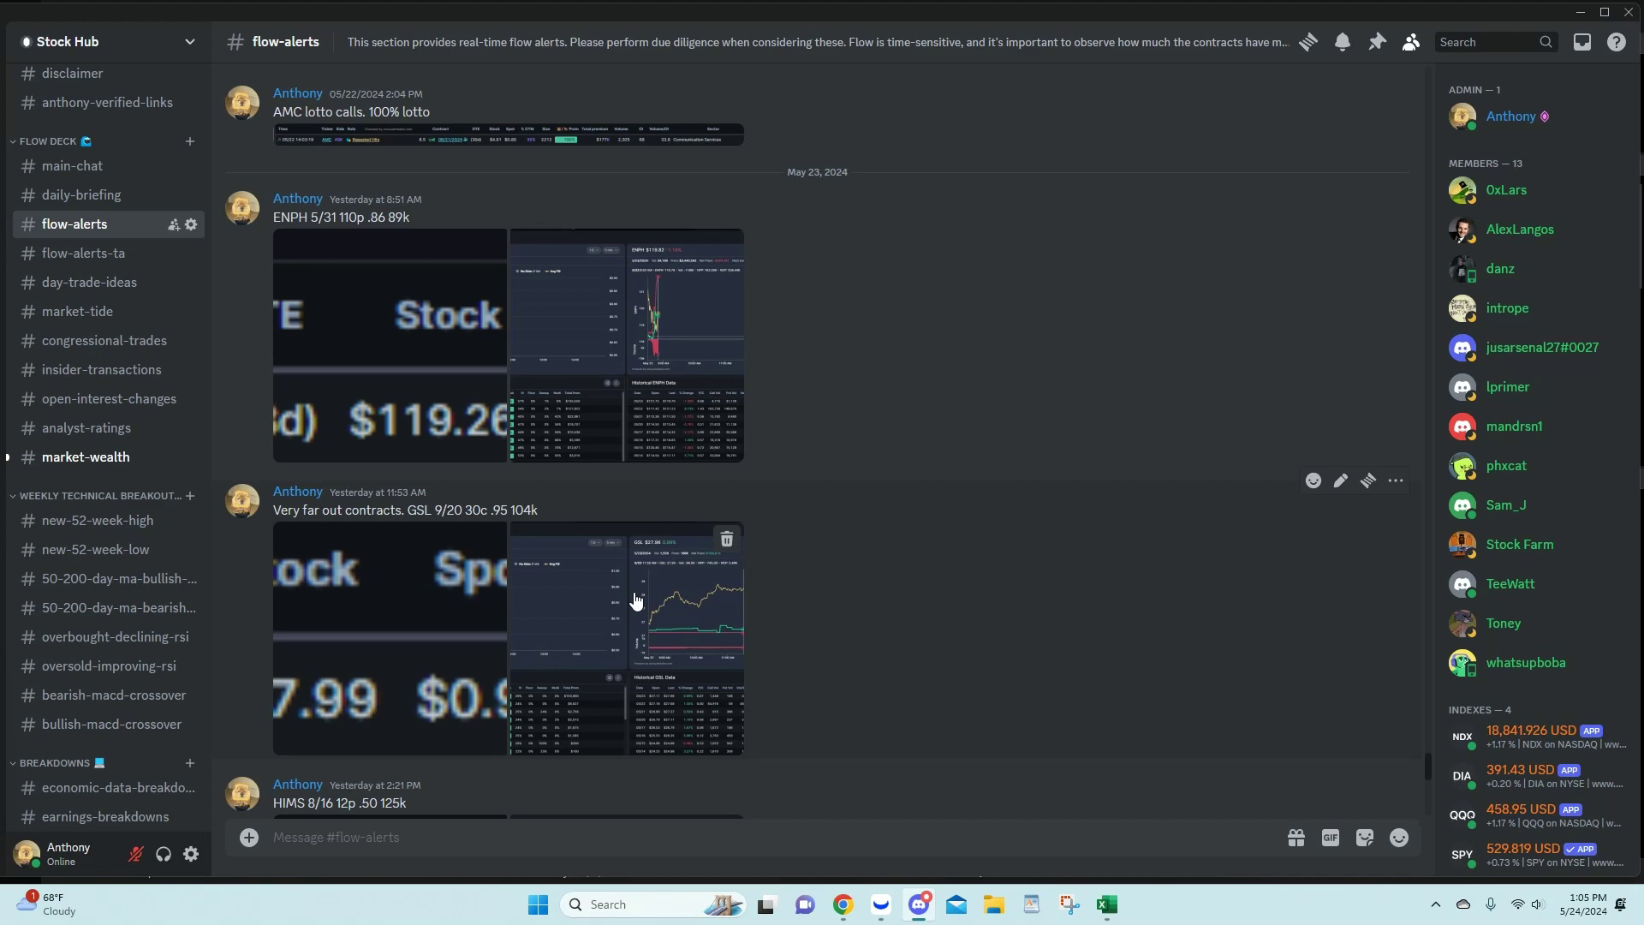
left_click(635, 601)
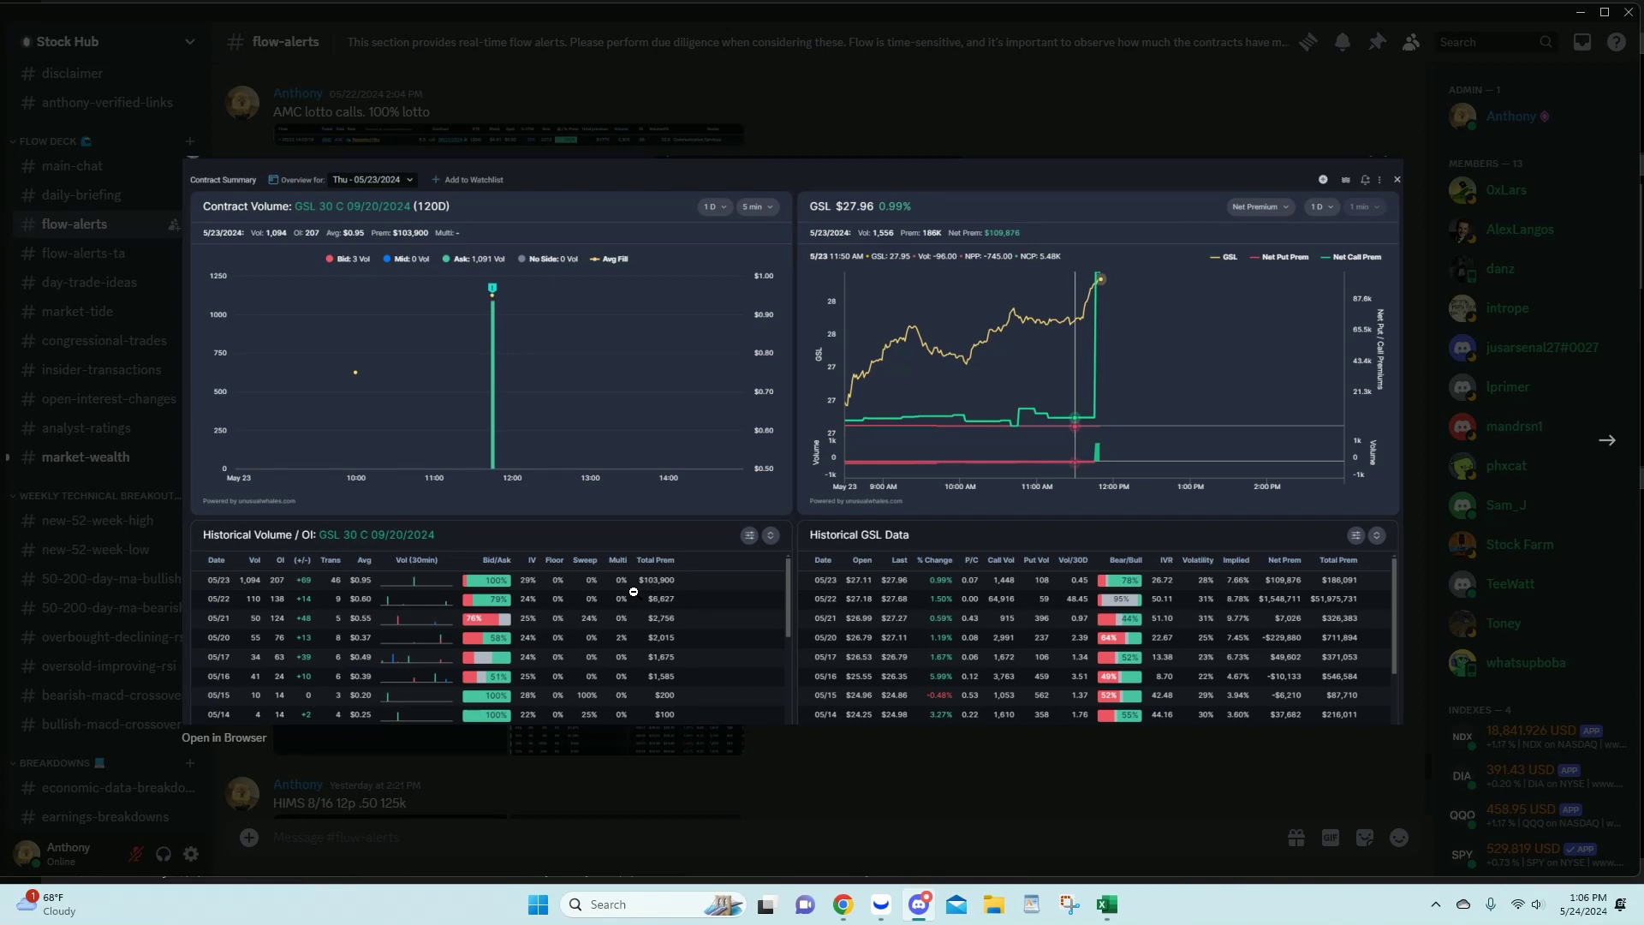
left_click(292, 137)
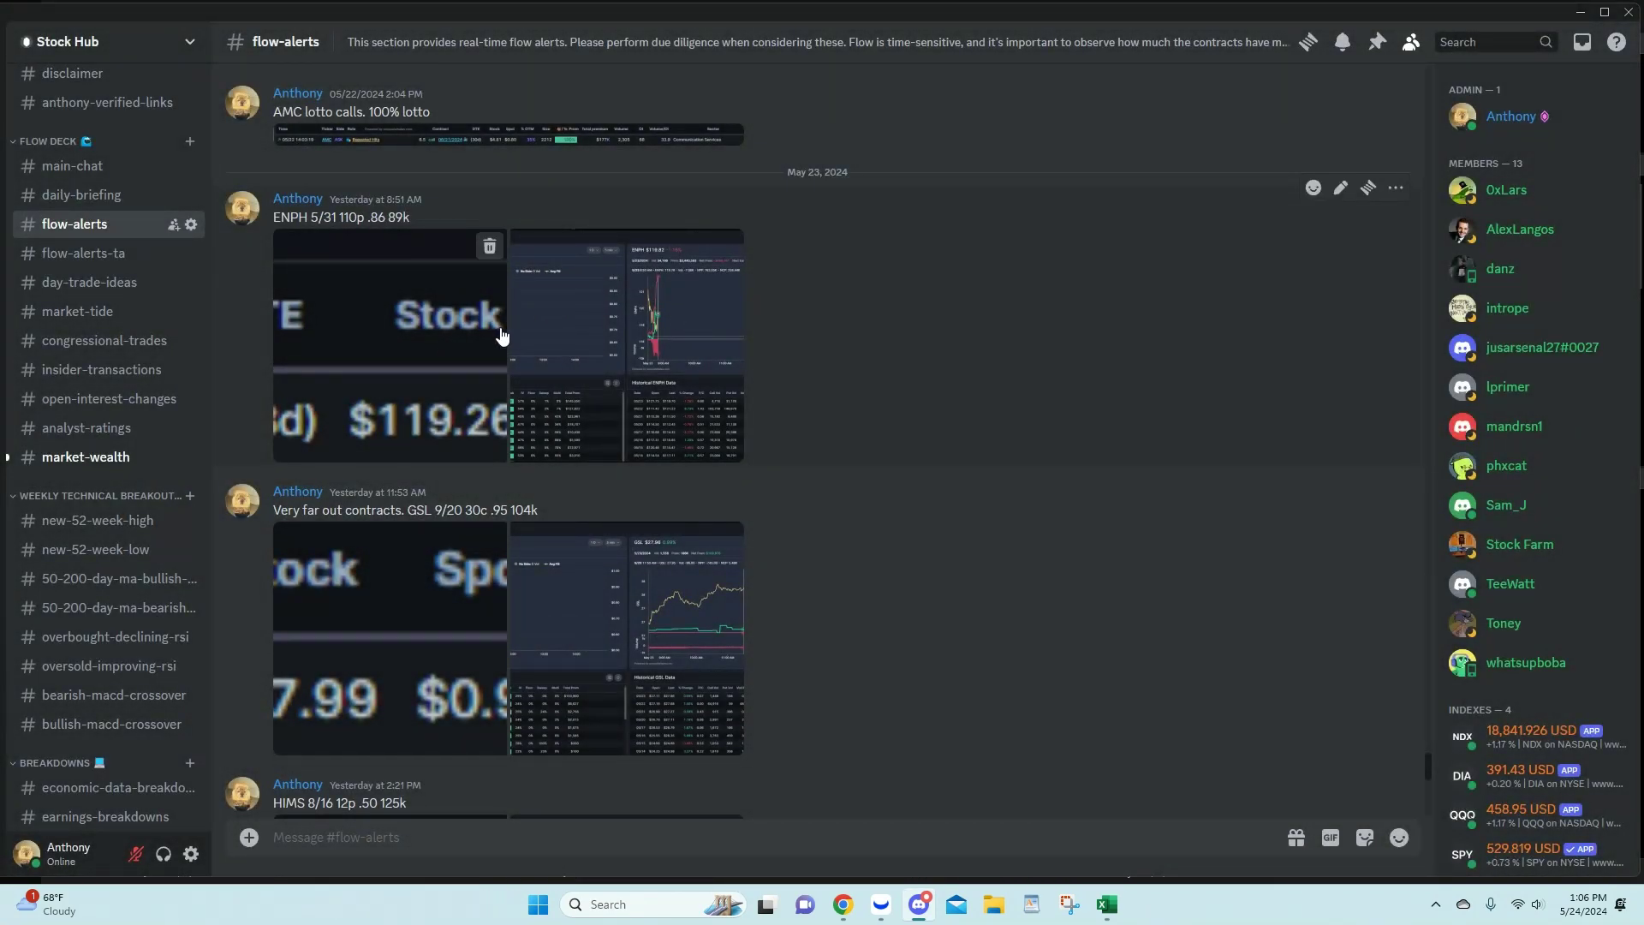
Step: Replace the ENPH summary with the GSL 30 C 09/20/2024 summary (1,350 ask-side contracts), then close it
mouse_move(838, 914)
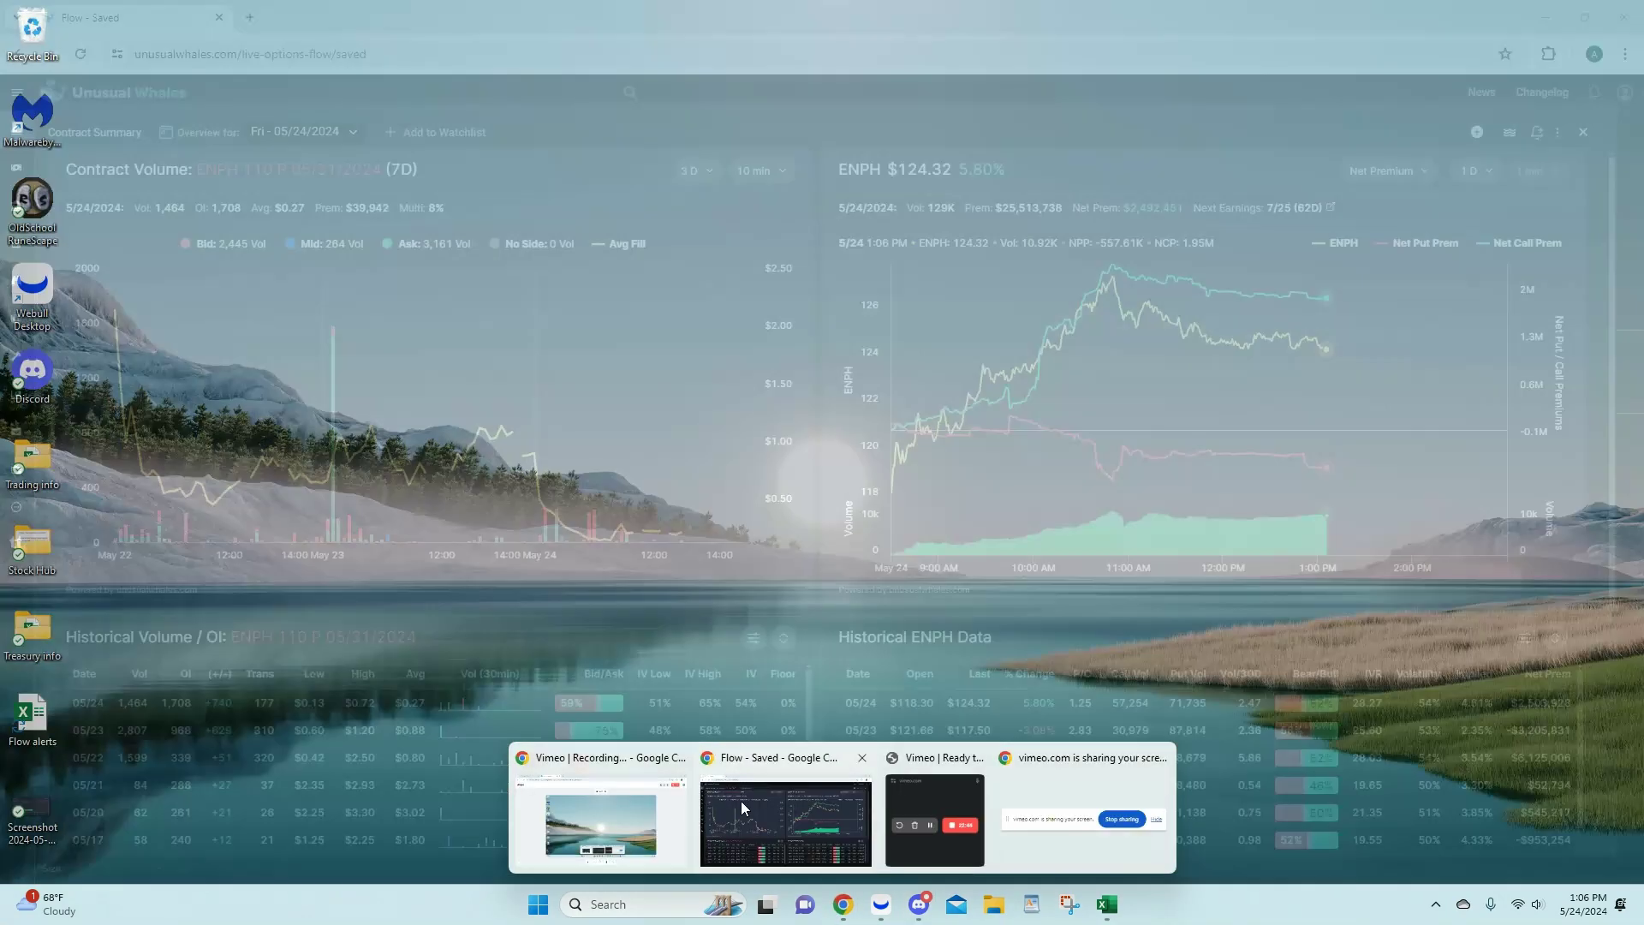
left_click(786, 820)
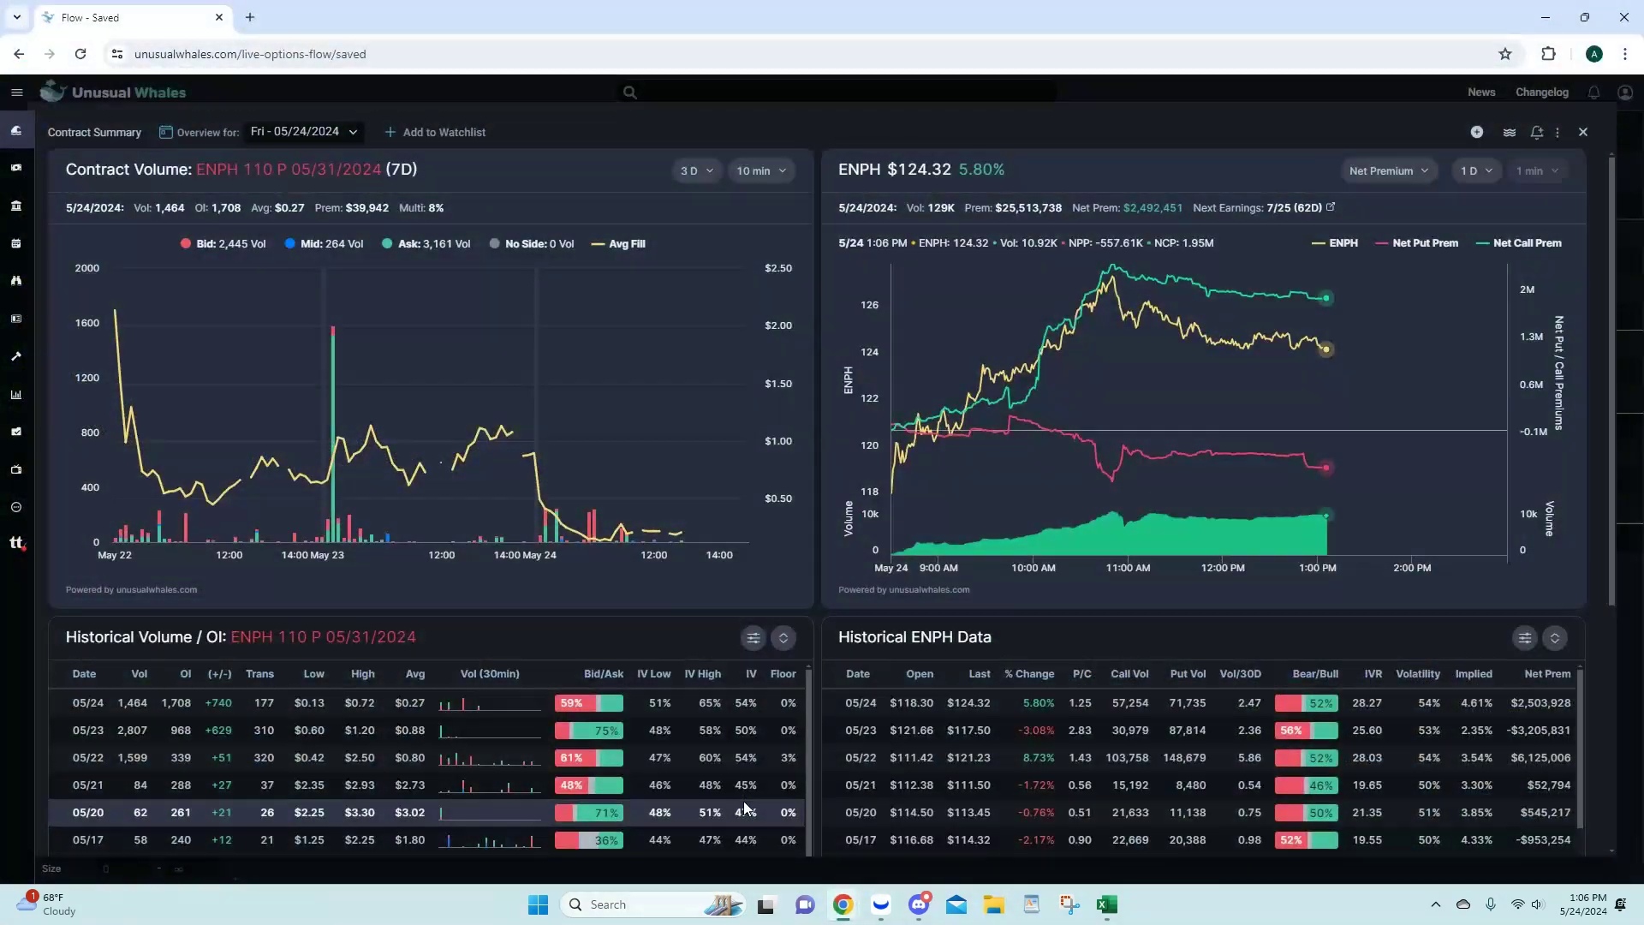
left_click(1582, 132)
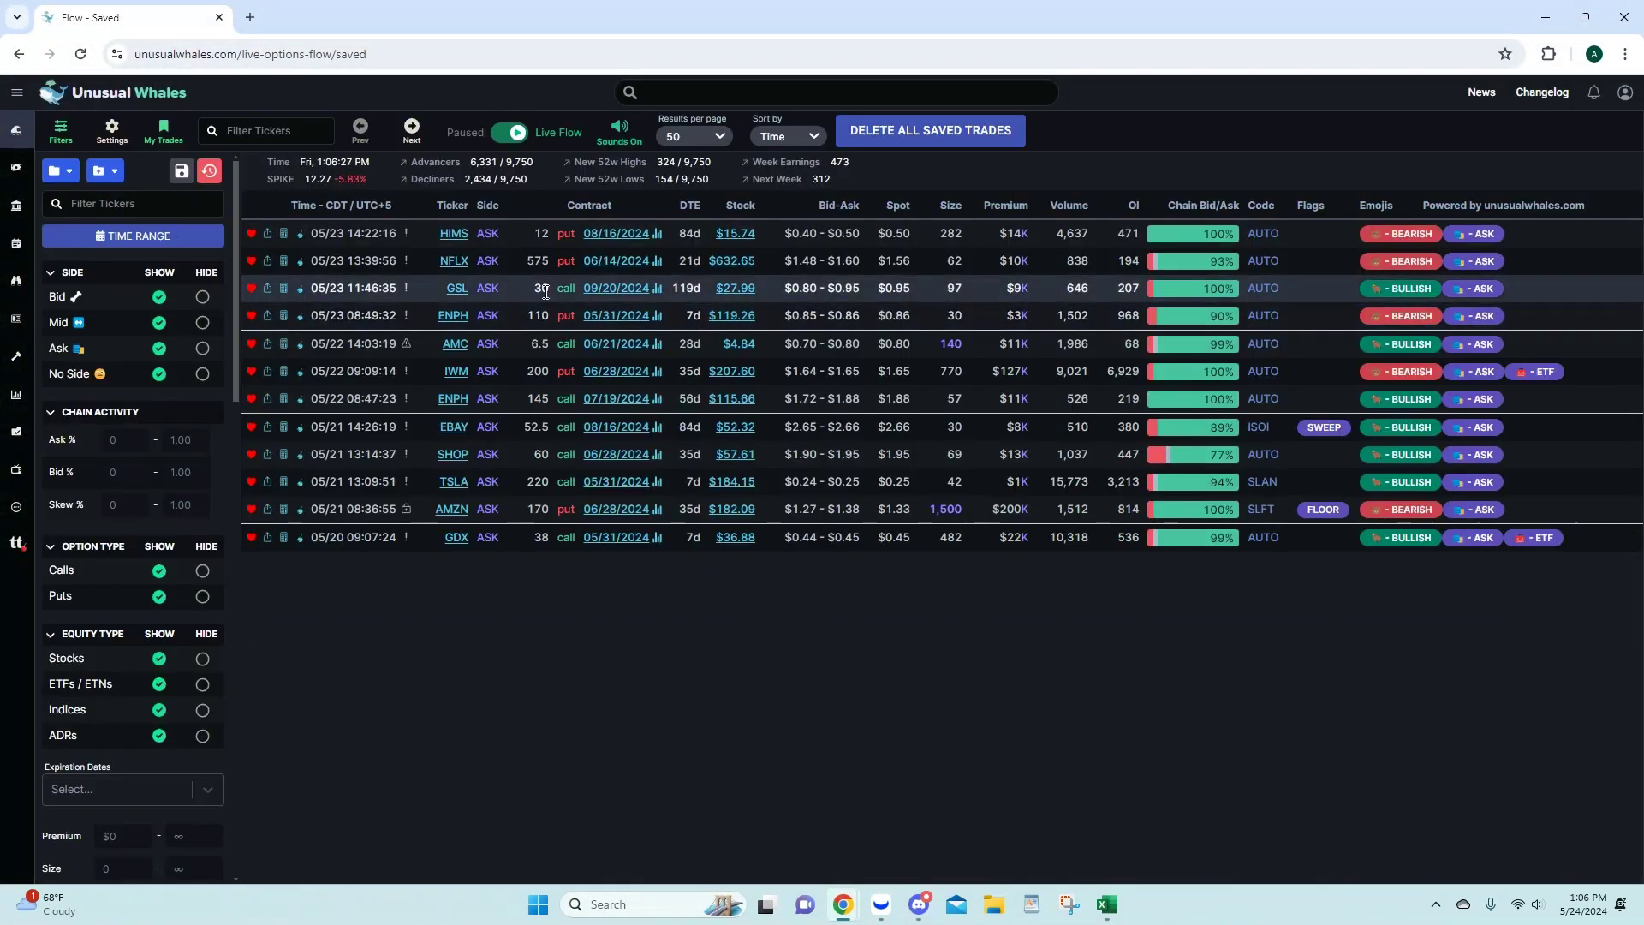
left_click(624, 285)
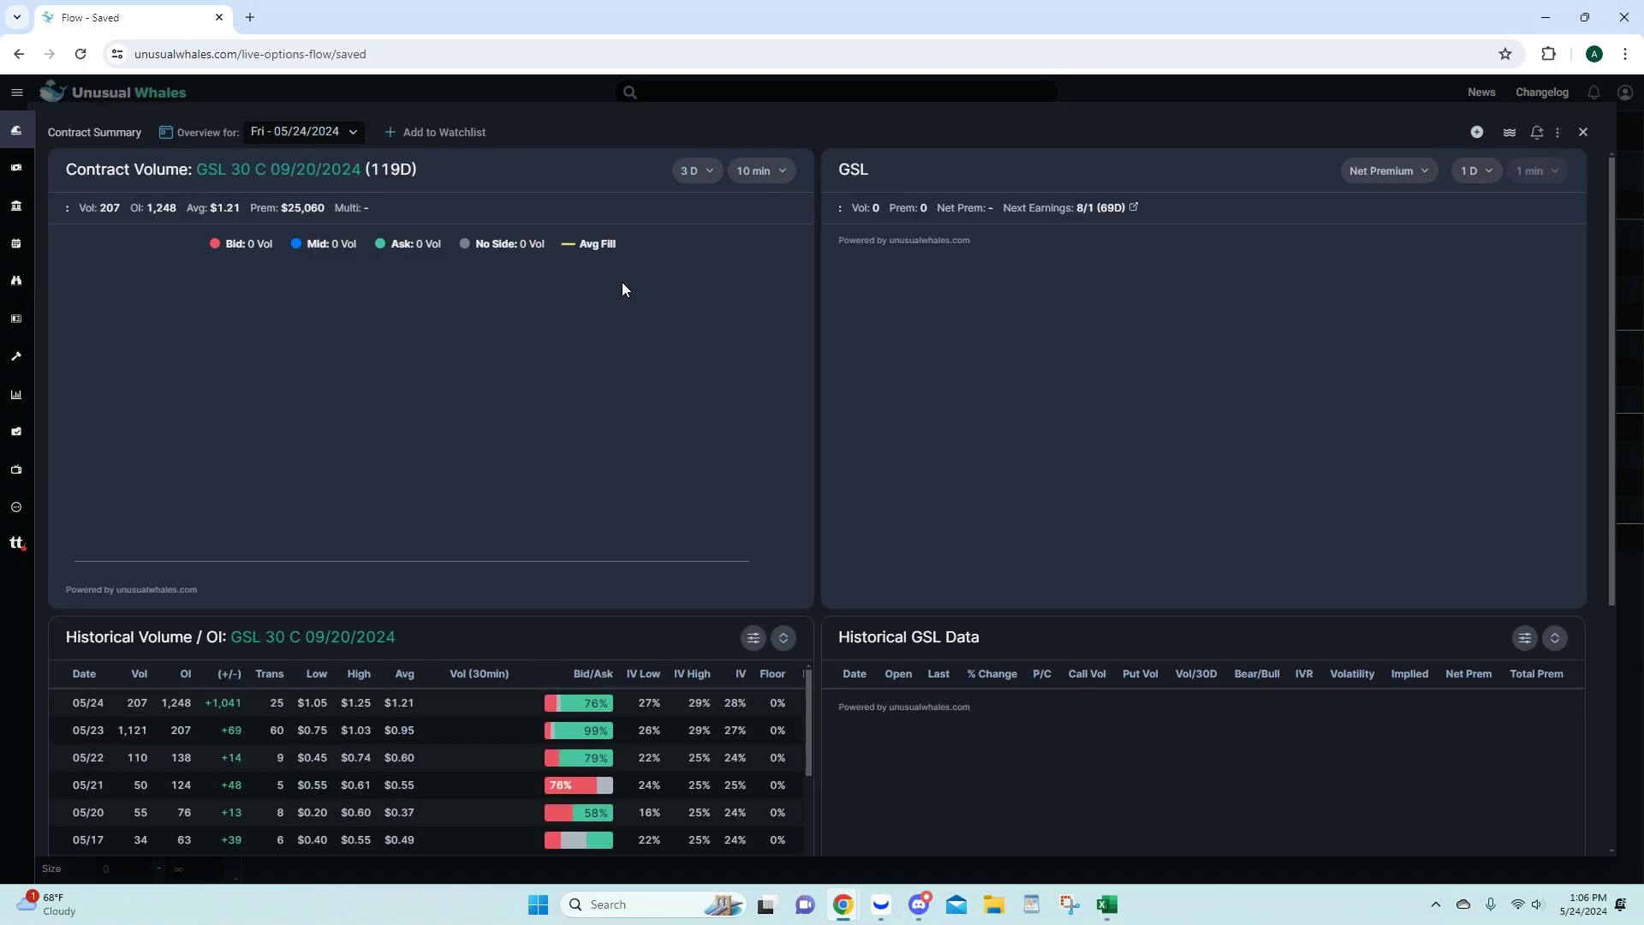
mouse_move(424, 356)
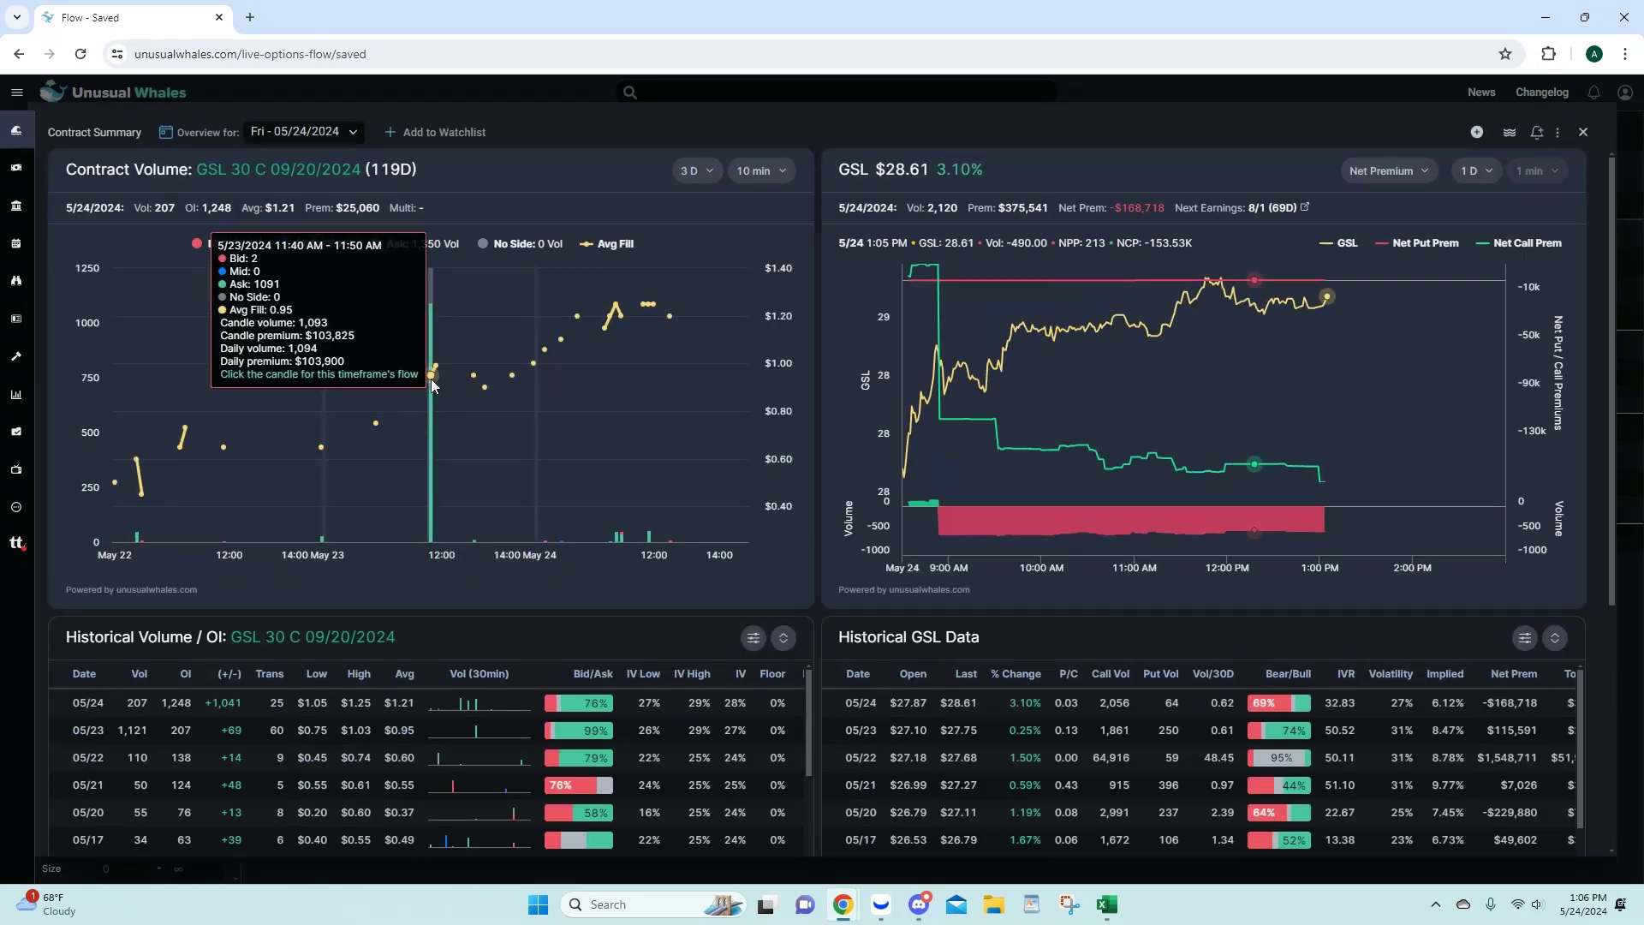
mouse_move(652, 308)
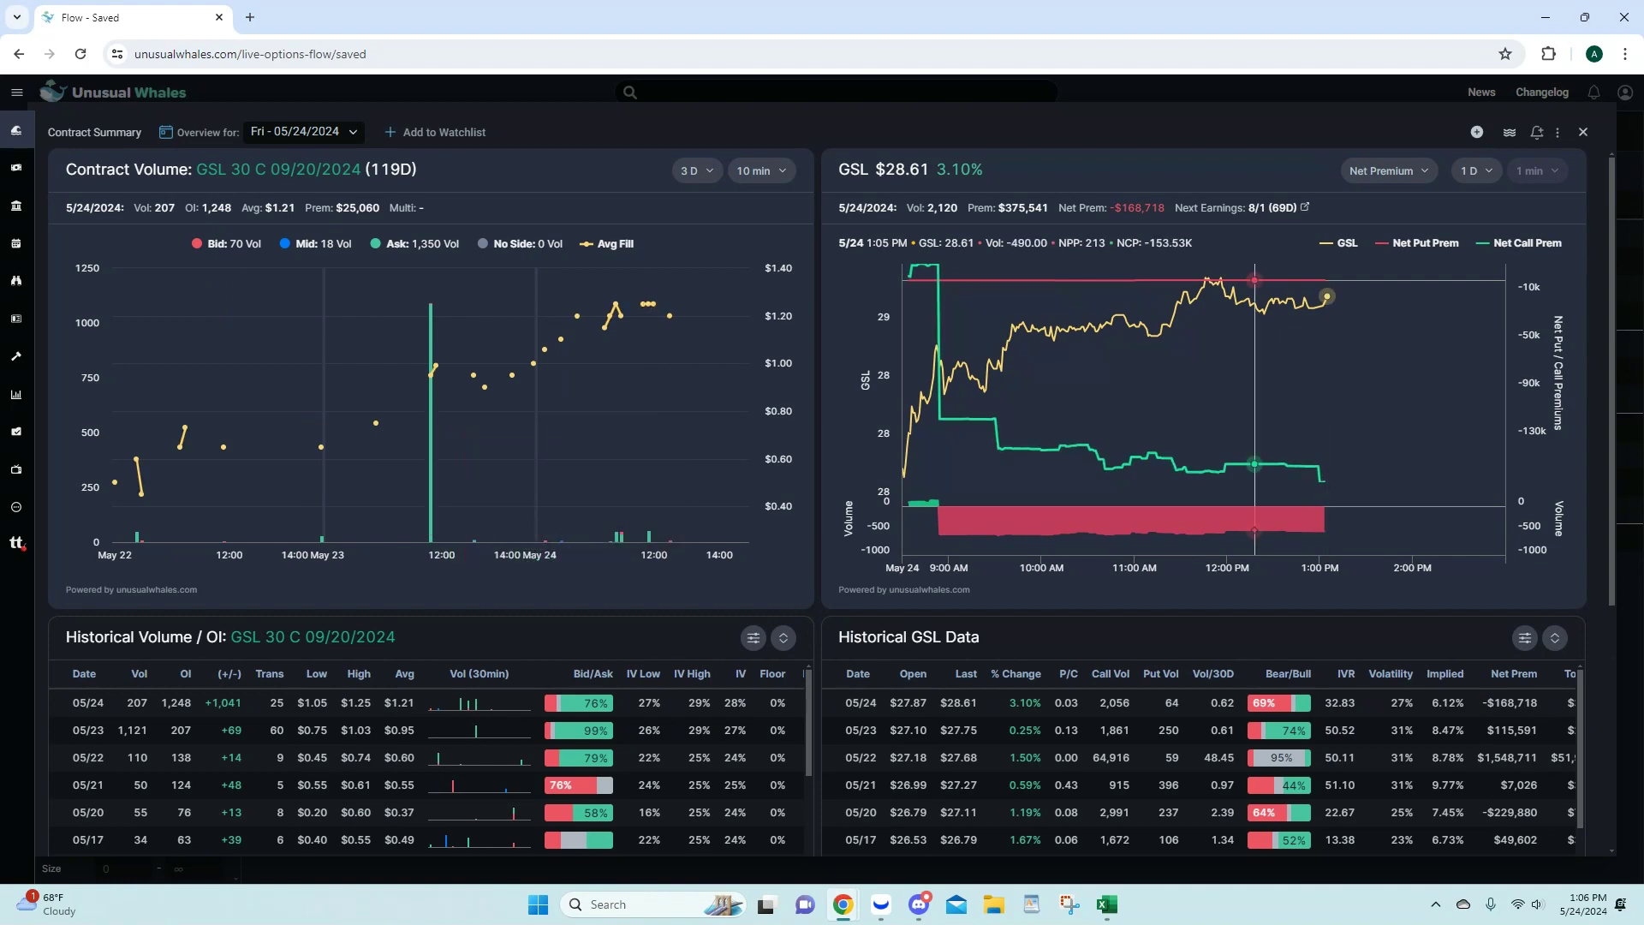
left_click(1582, 131)
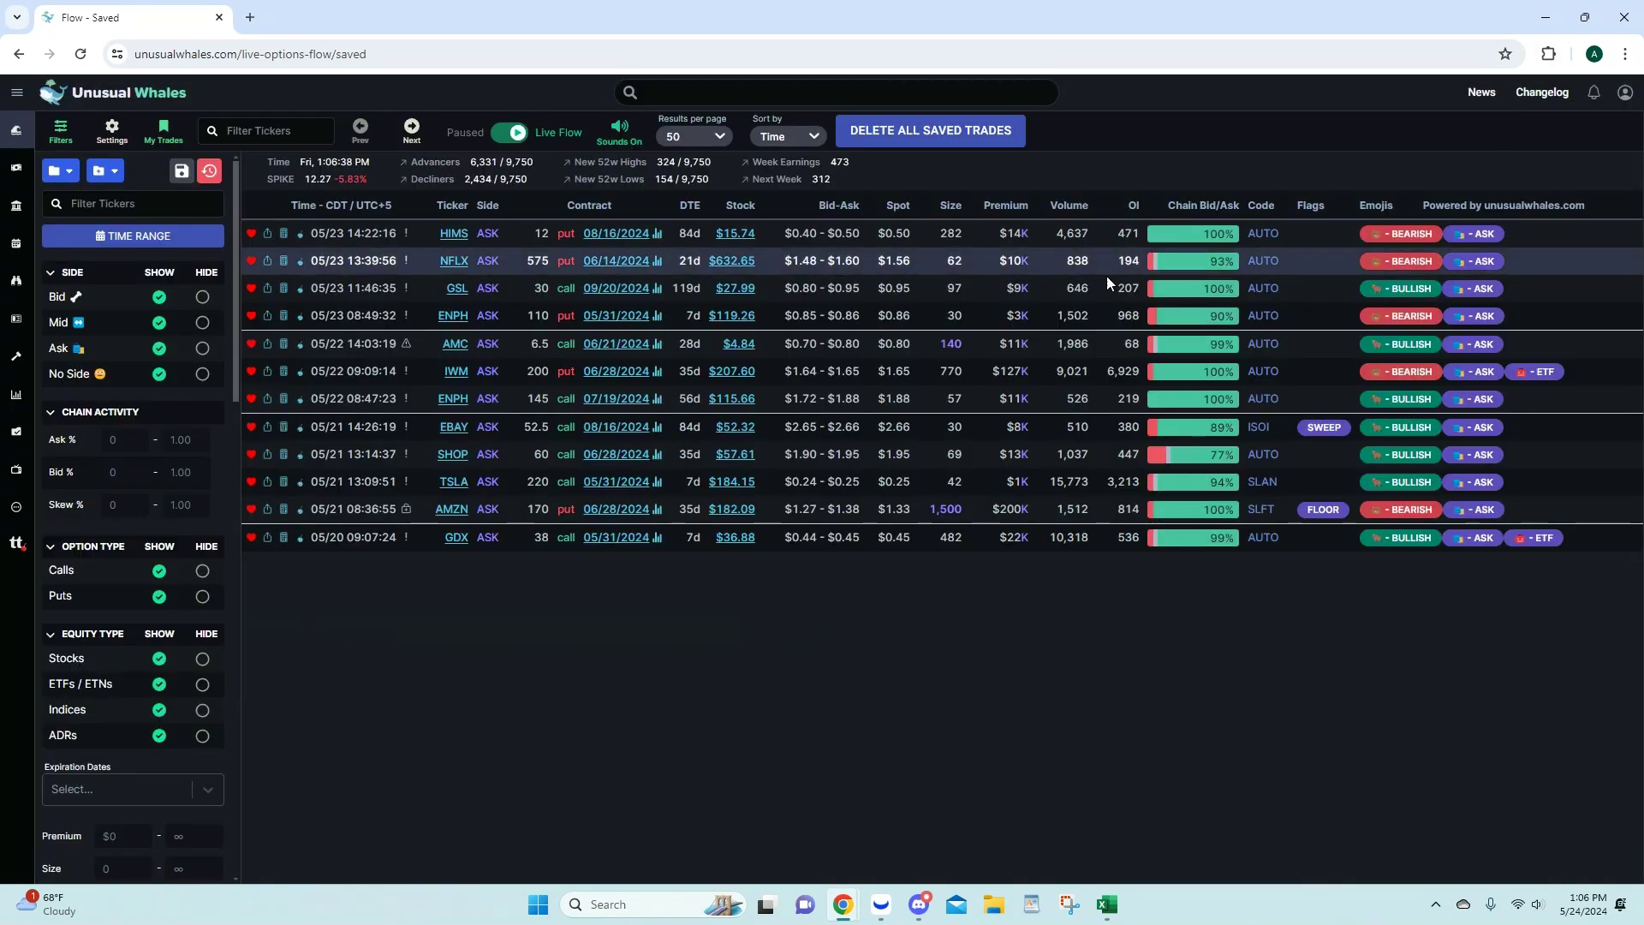
Step: Inspect the NFLX 575 P 06/14/2024 summary's volume candles (924 ask-side contracts), then go to Discord
left_click(638, 263)
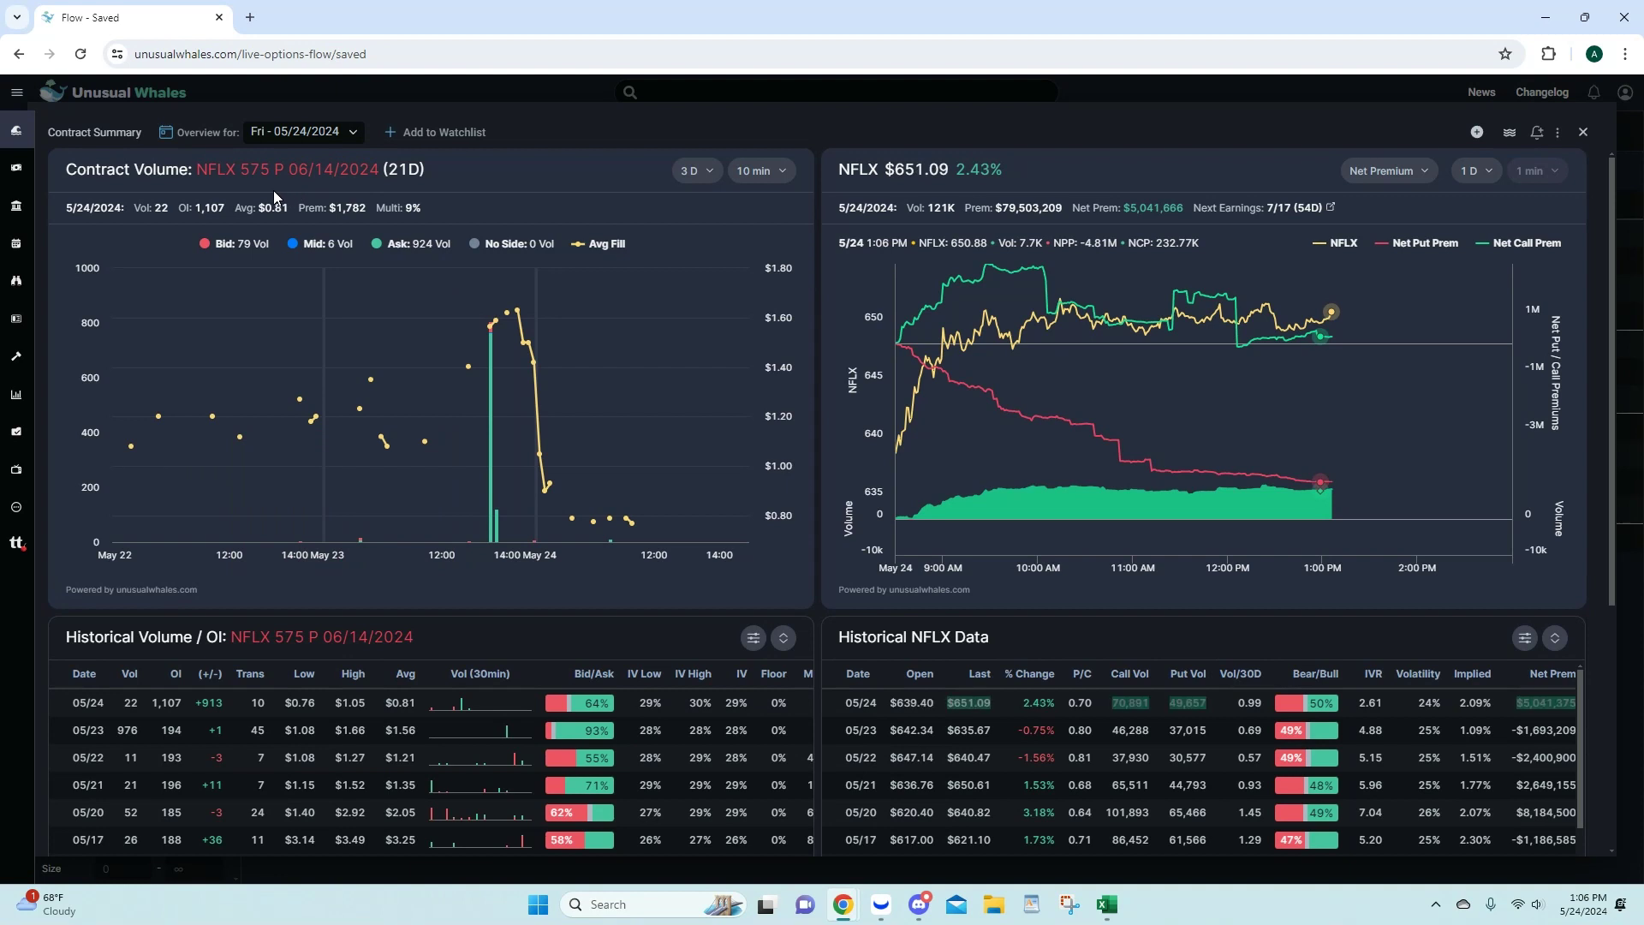
mouse_move(493, 340)
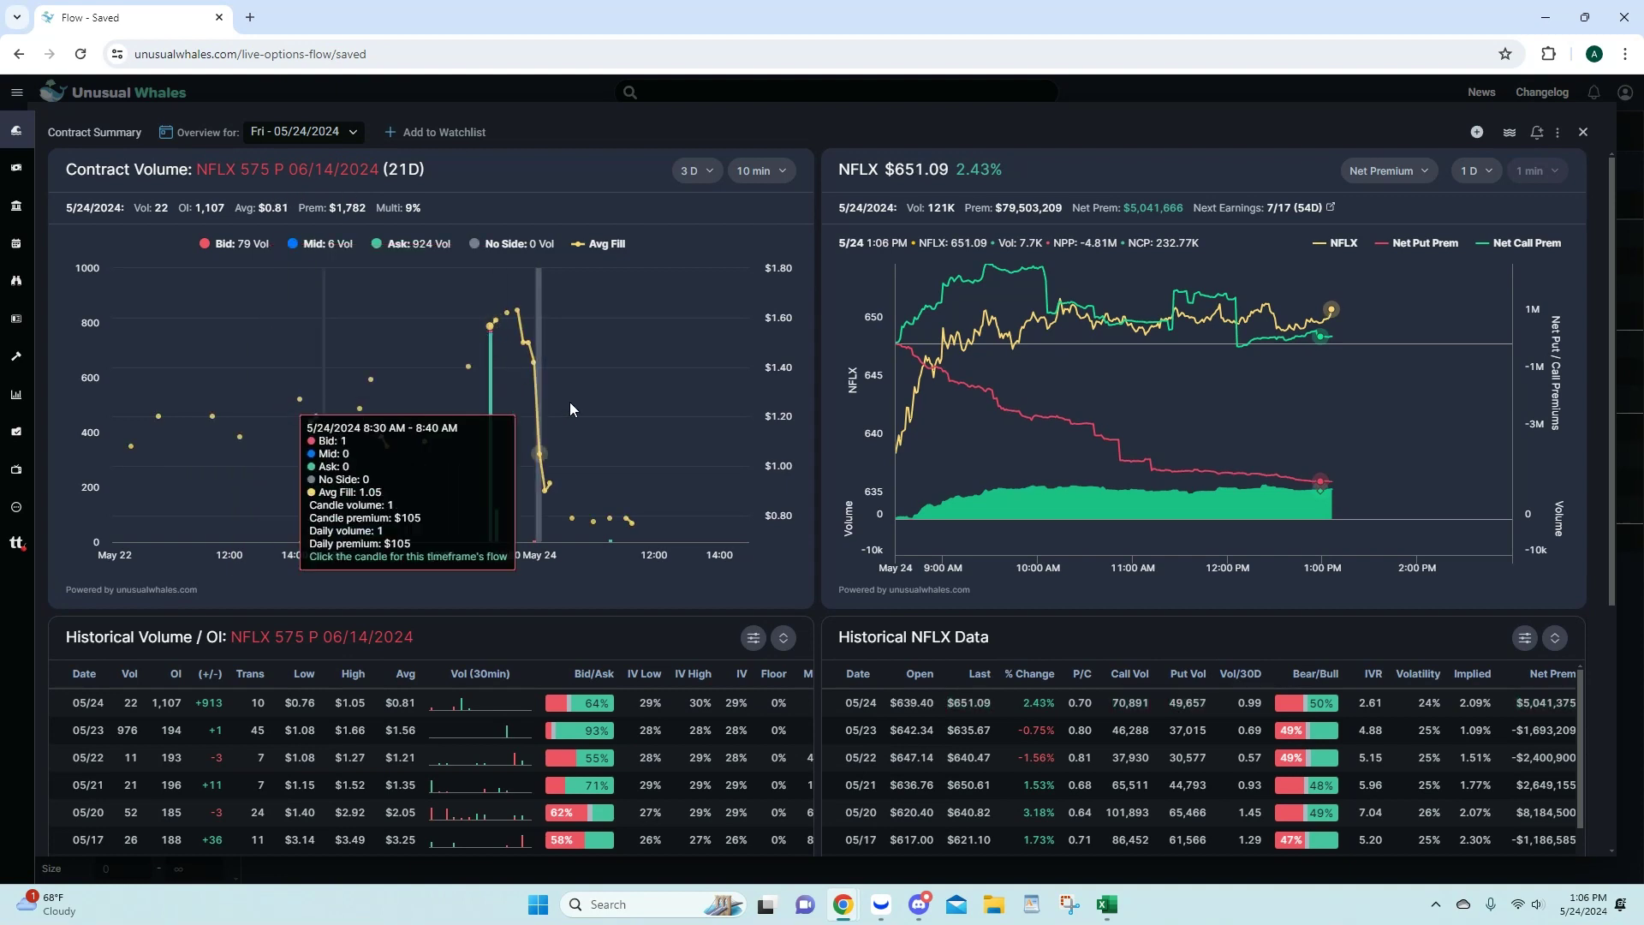
mouse_move(608, 452)
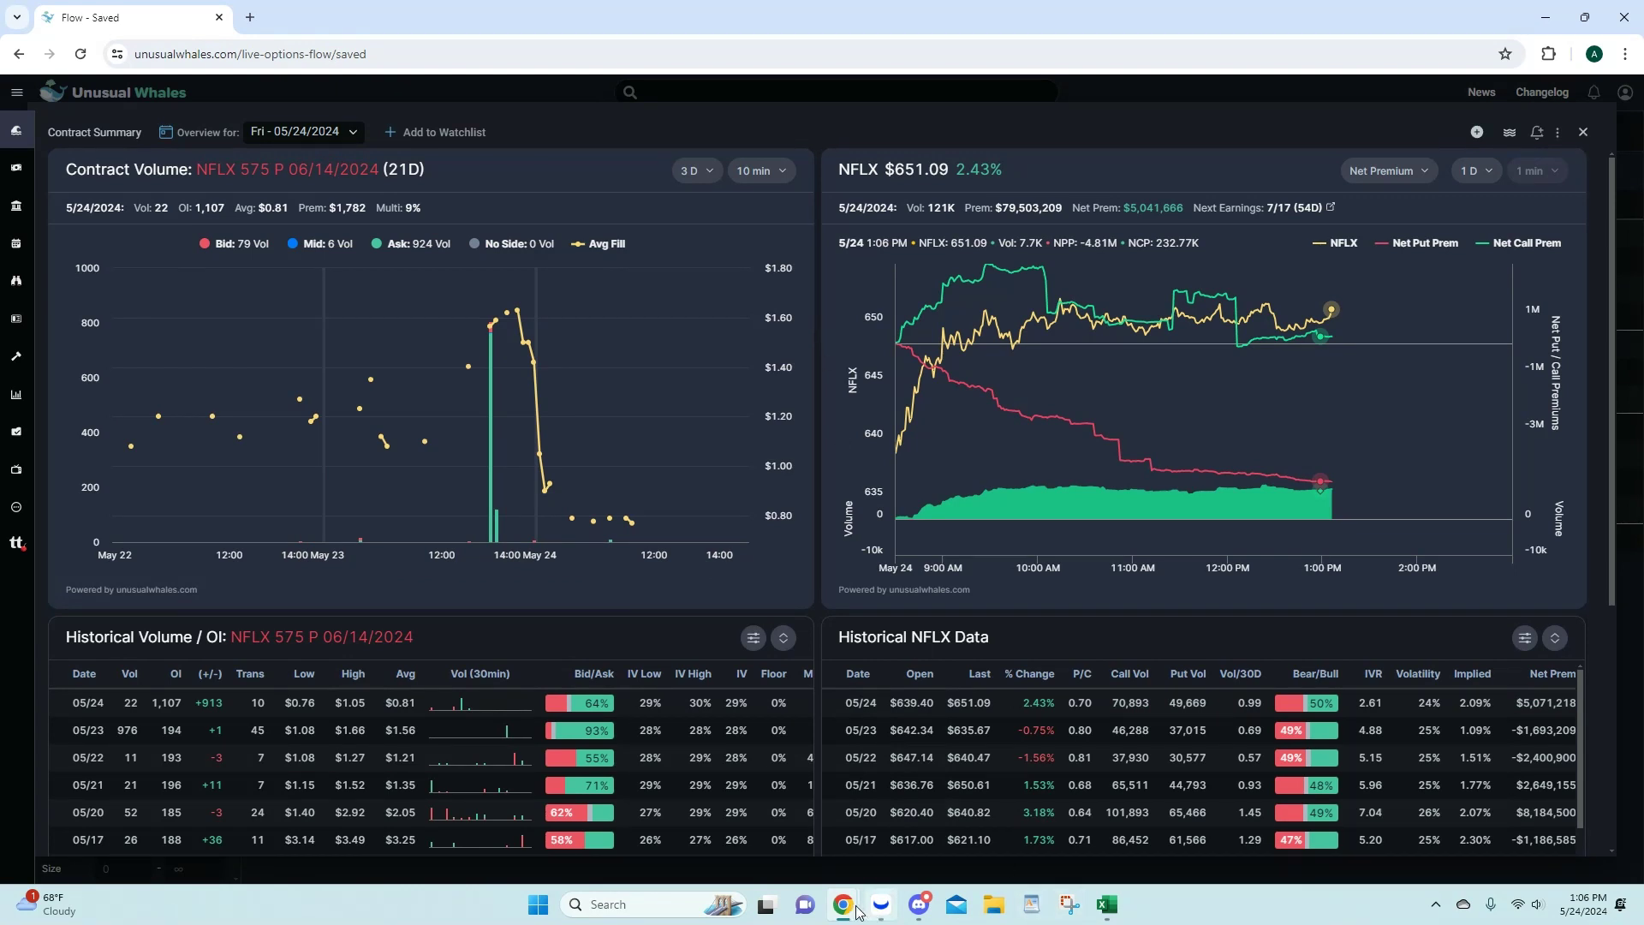
left_click(919, 904)
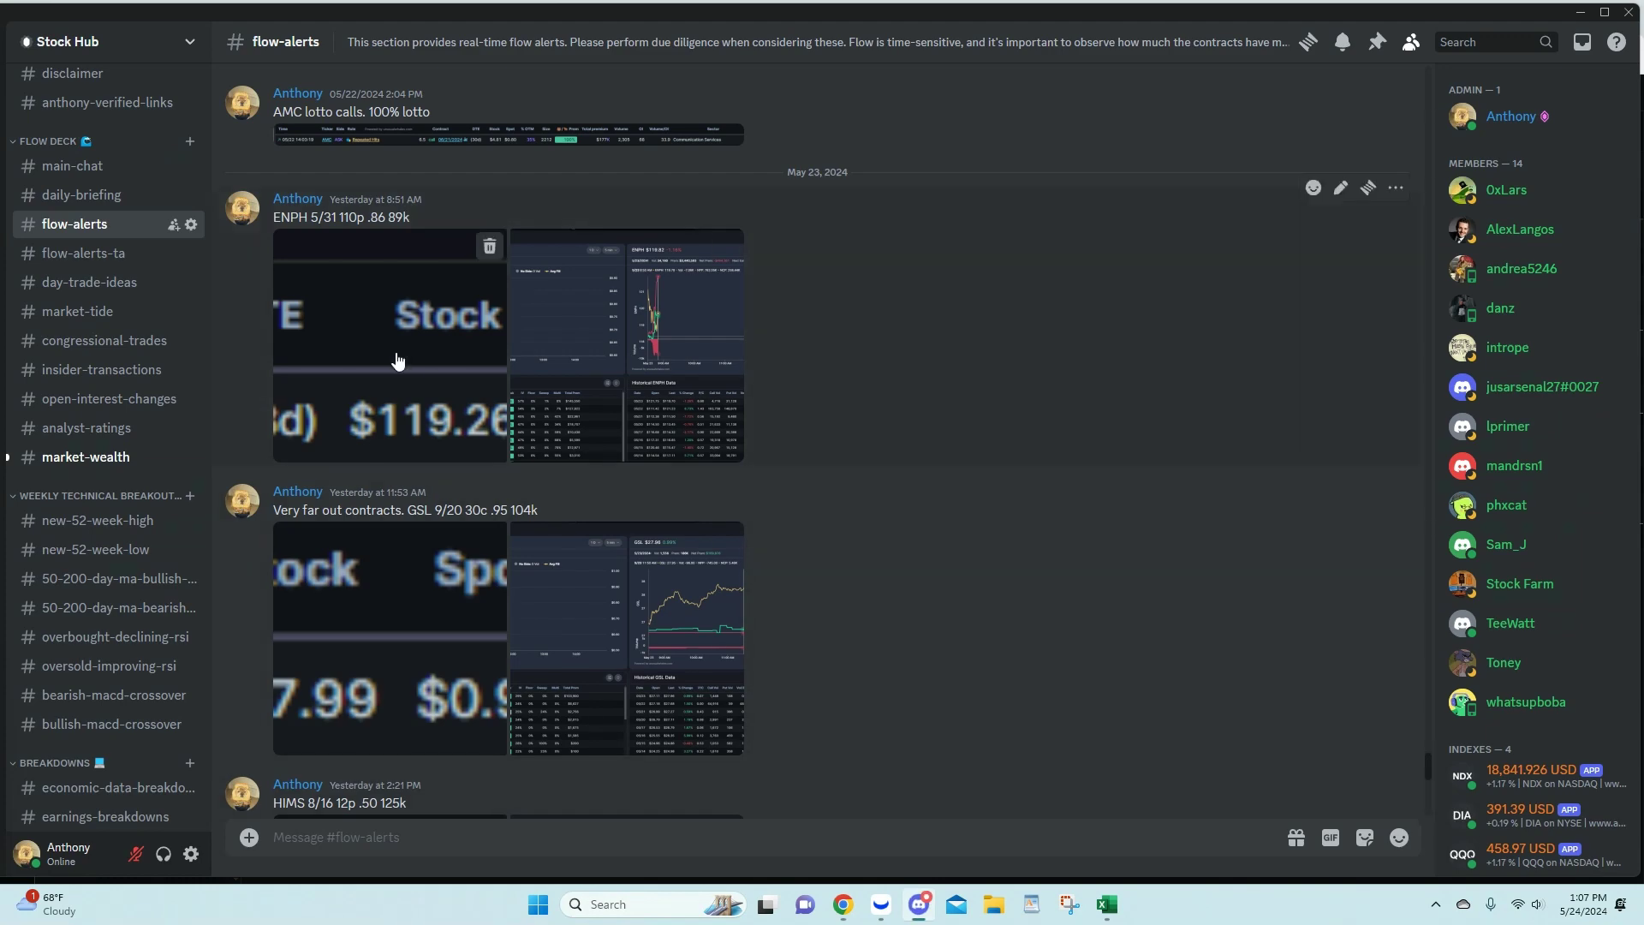
Step: Open the flow-alerts-ta channel and scroll to the NFLX breakdown
scroll(397, 359, "down", 7)
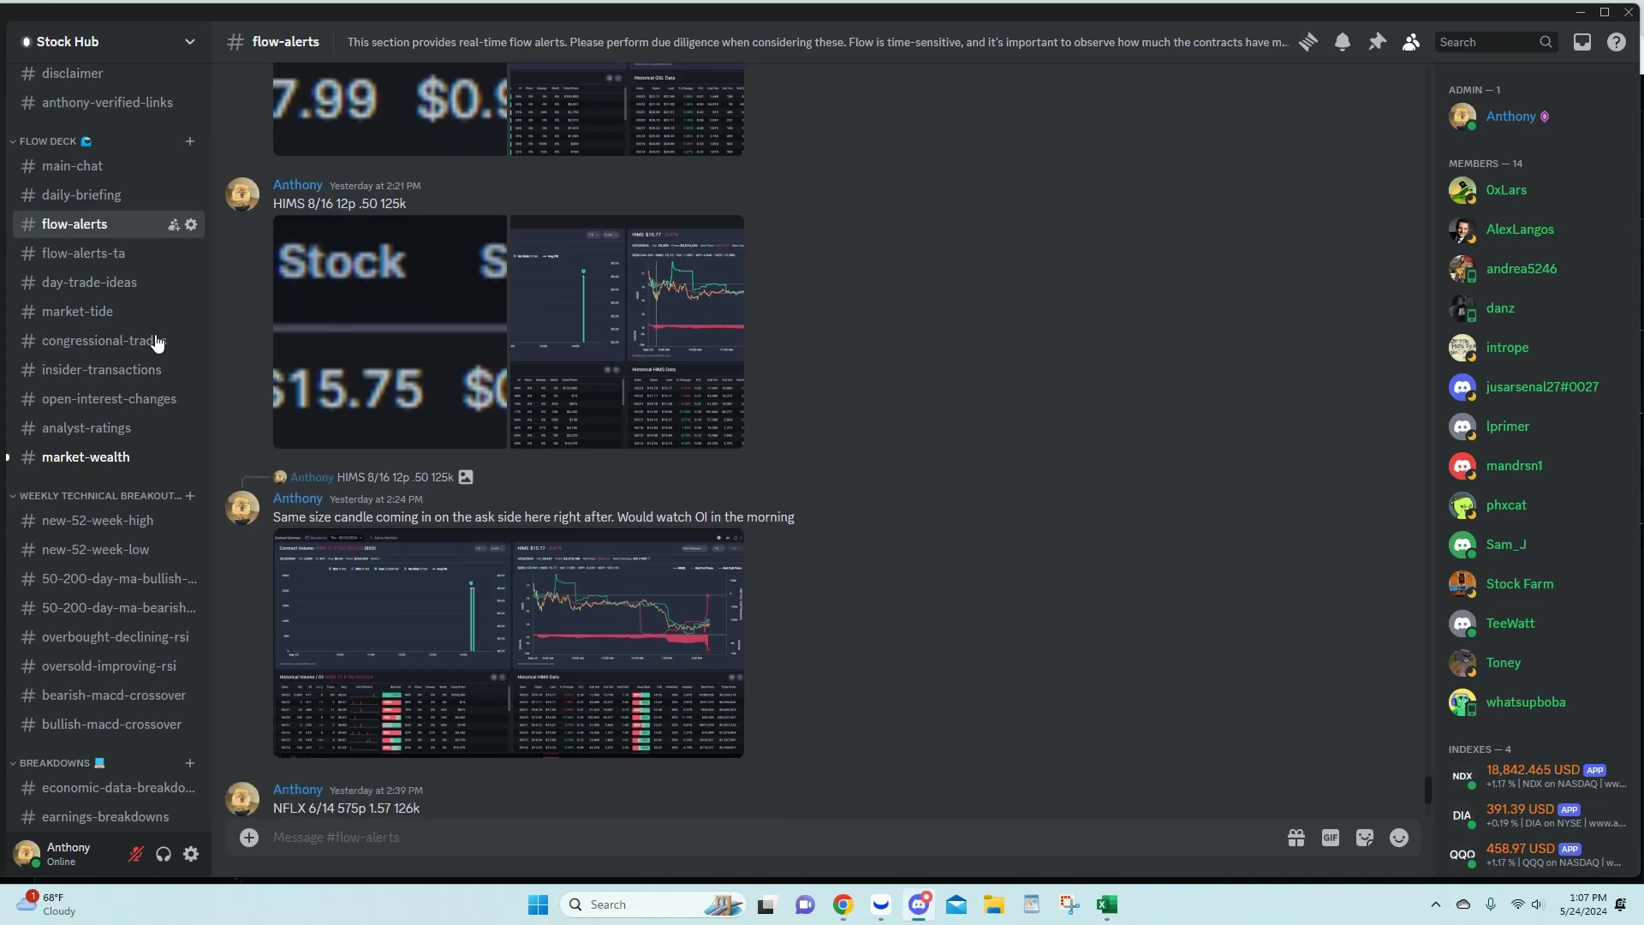
left_click(90, 252)
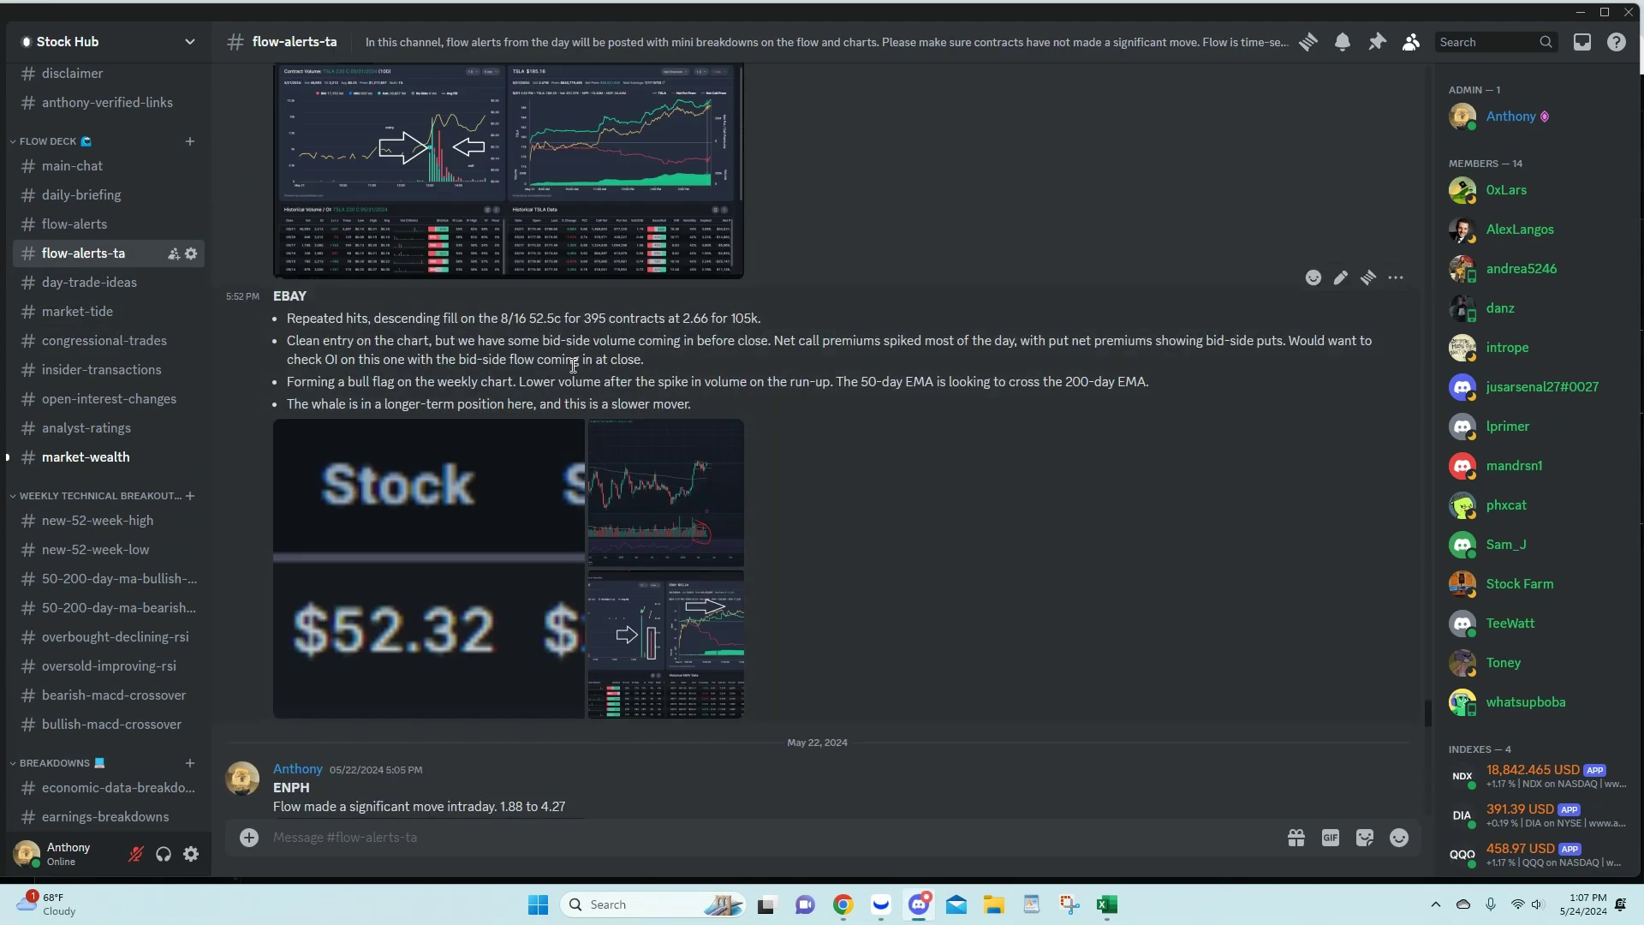
scroll(527, 408, "down", 15)
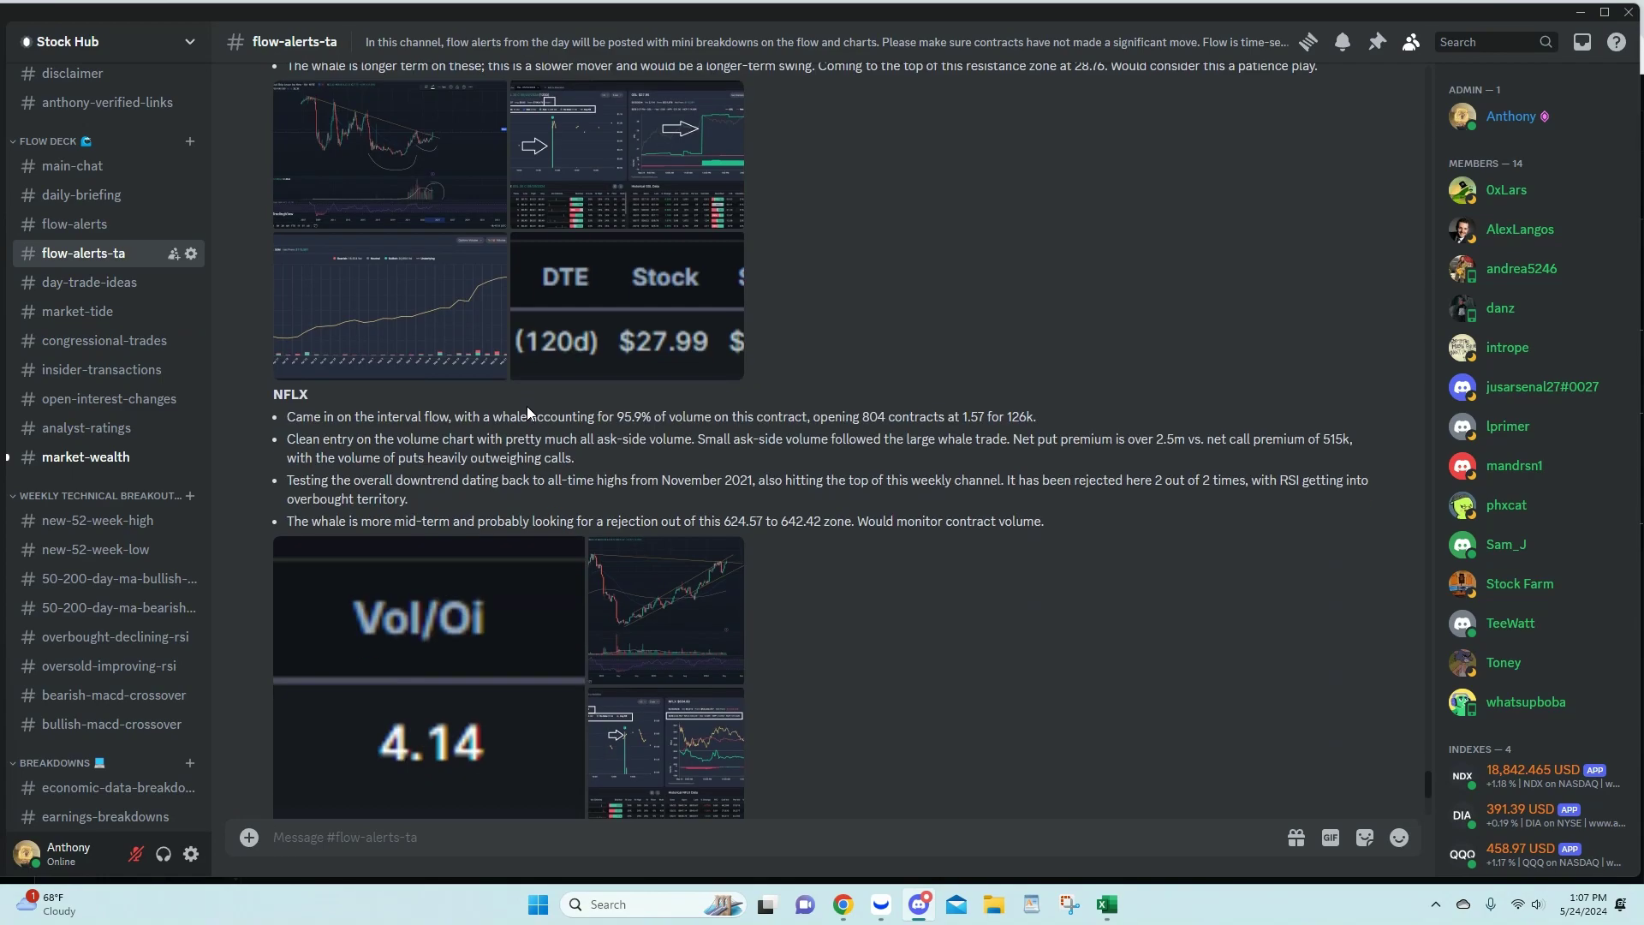
scroll(526, 408, "down", 5)
scroll(526, 408, "up", 3)
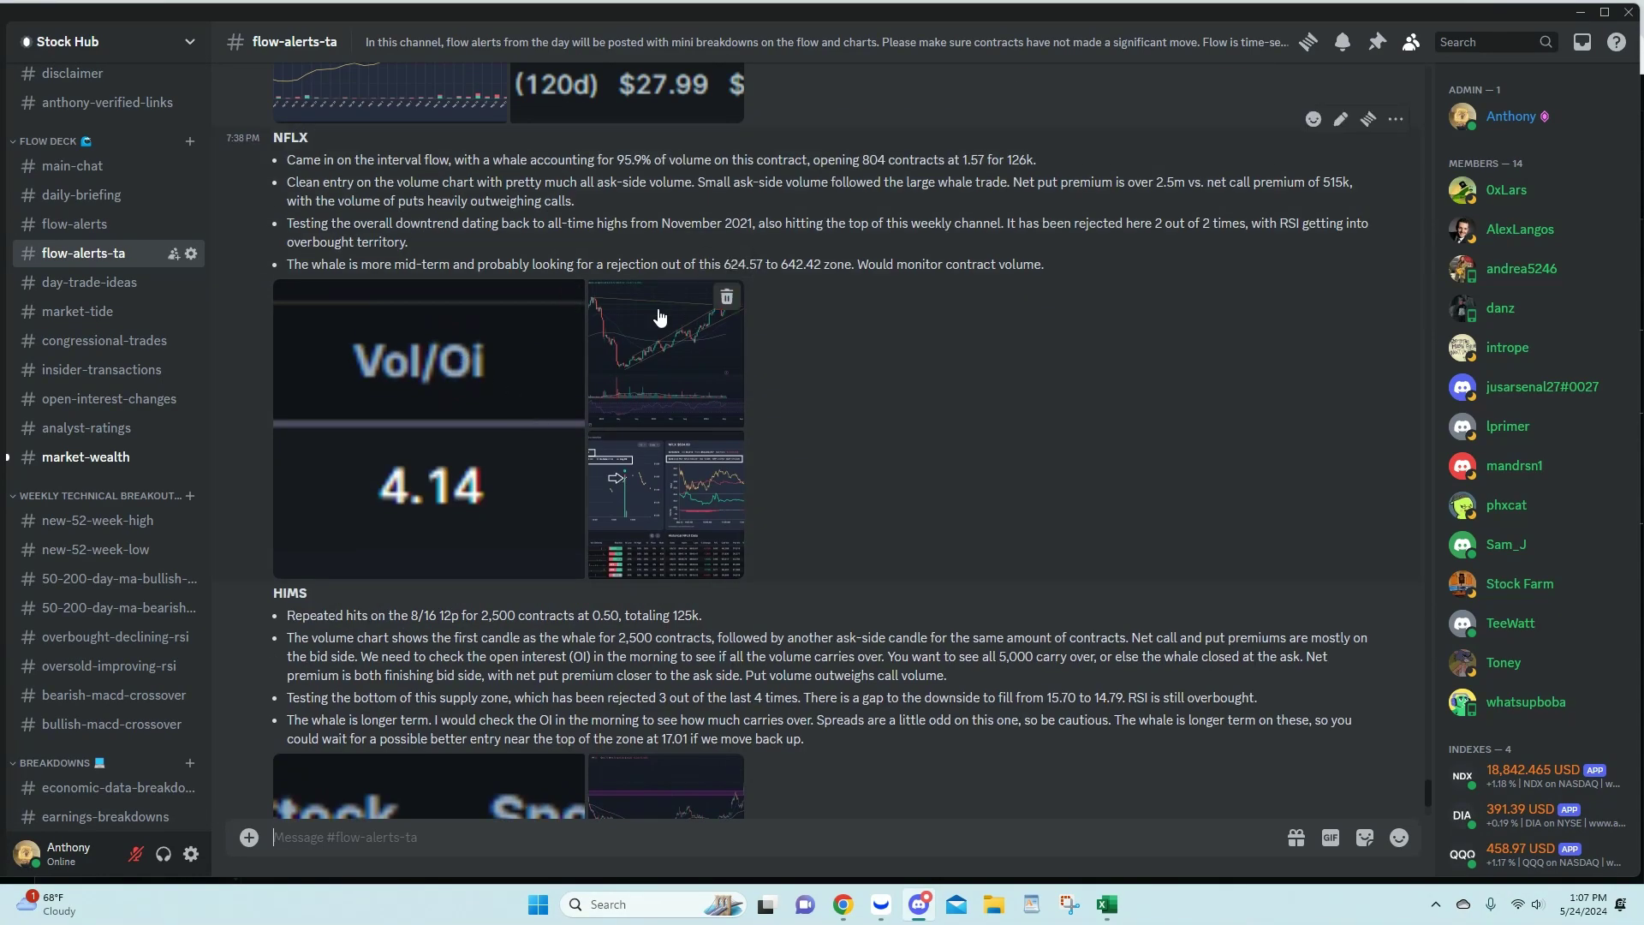
Step: Enlarge and close both NFLX chart images, then scroll down to the HIMS post
left_click(642, 331)
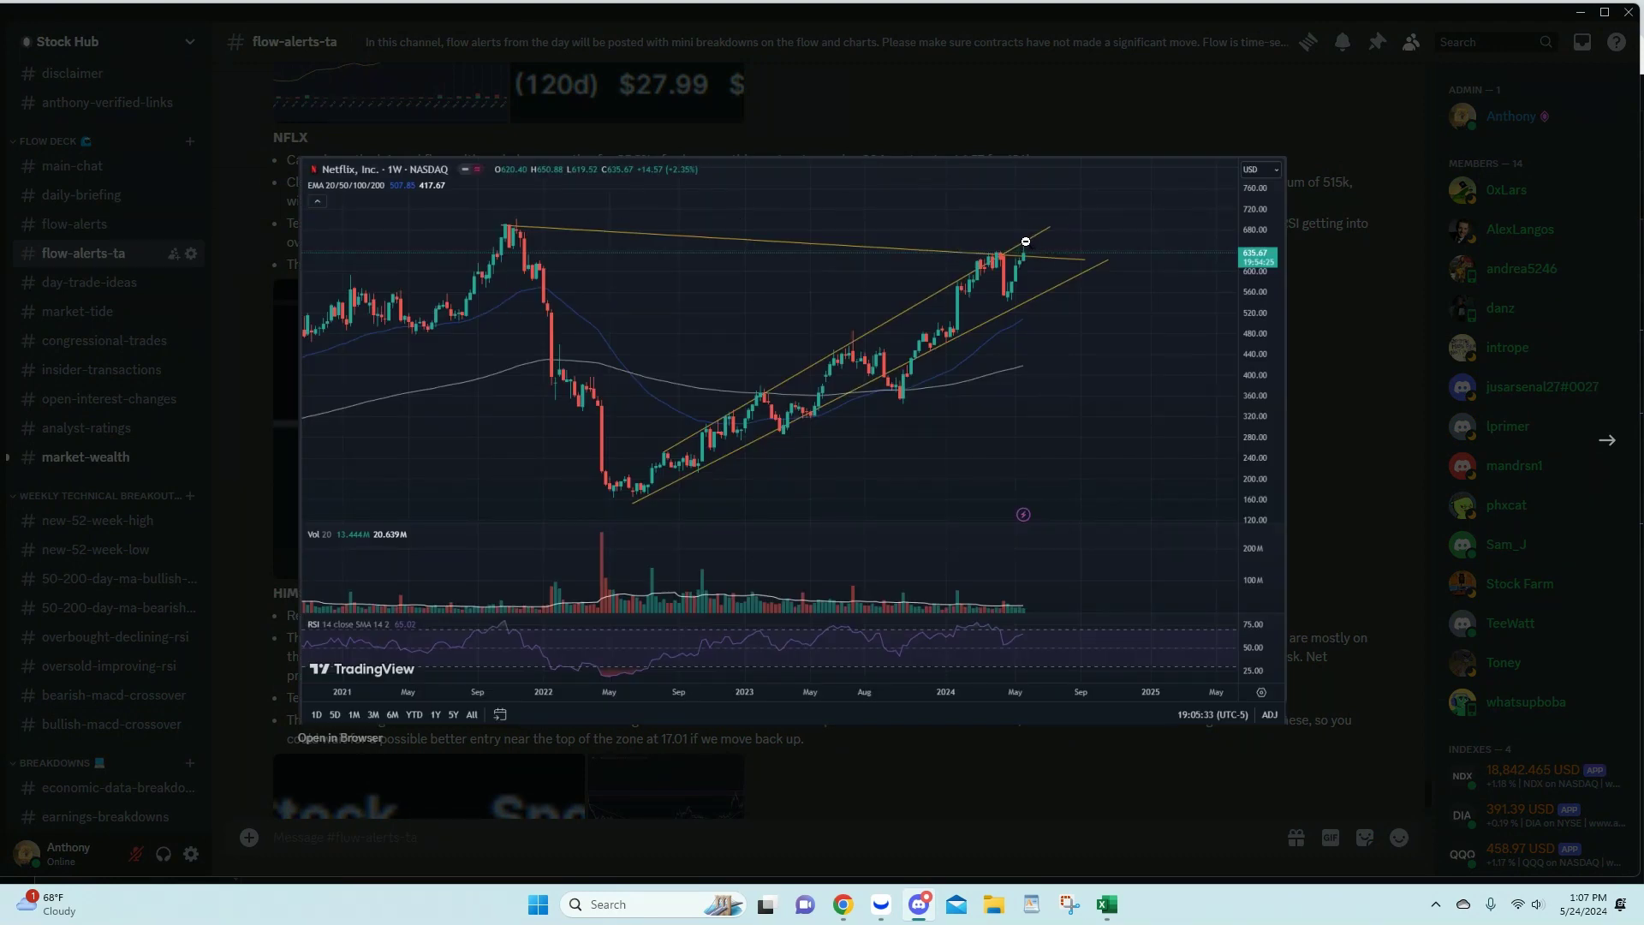
left_click(914, 124)
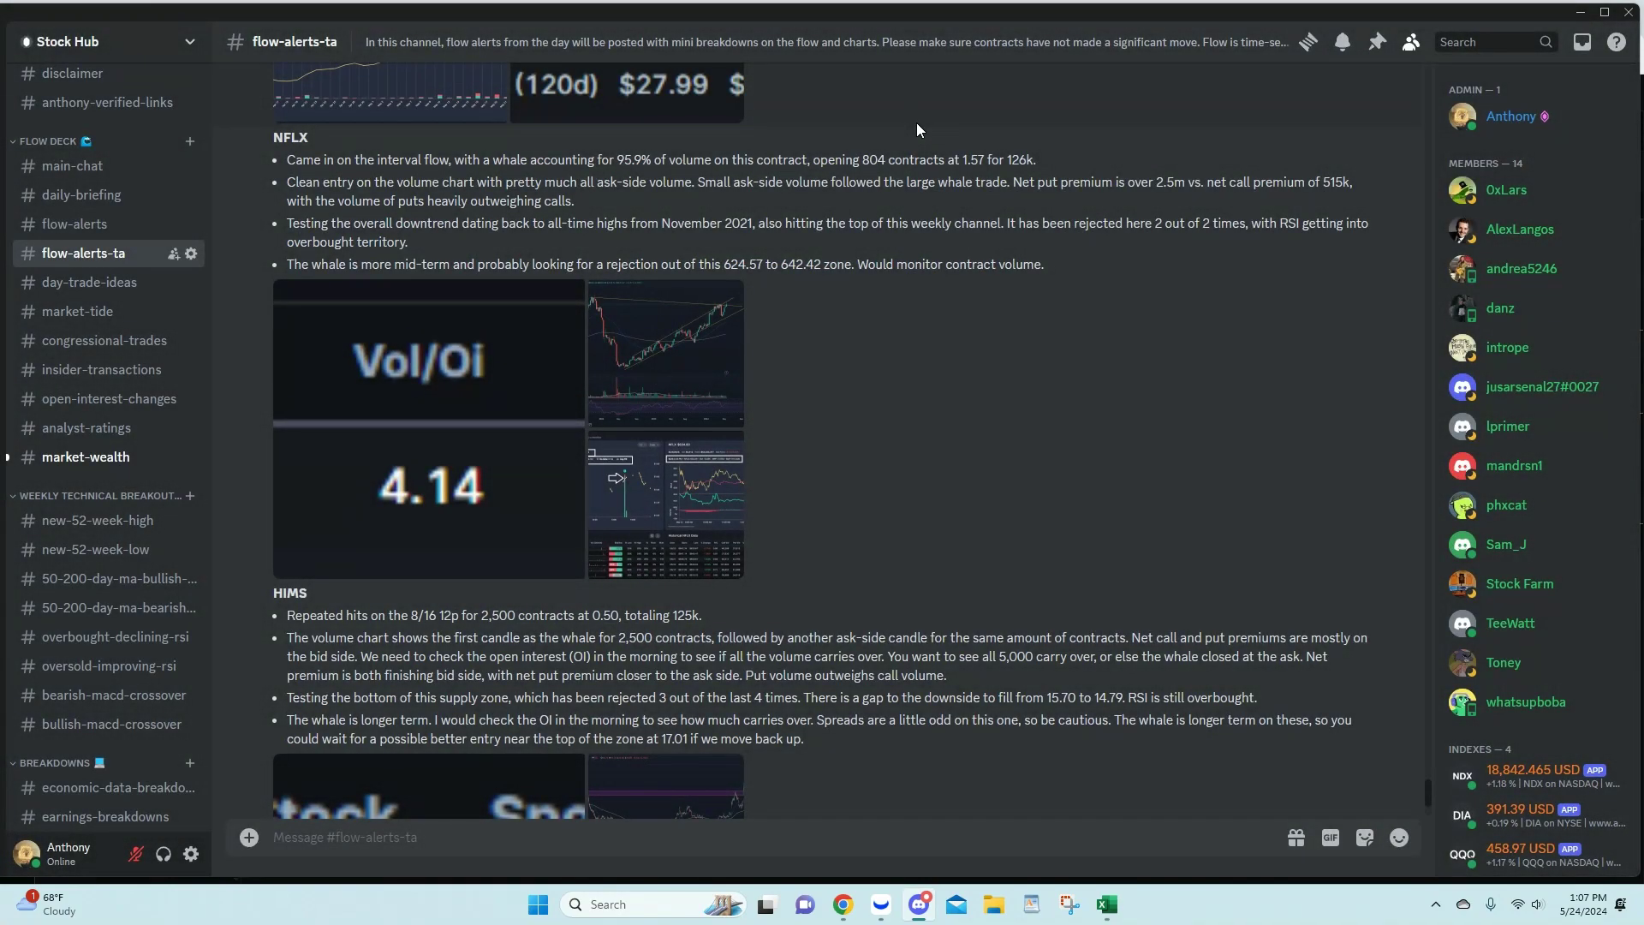
left_click(655, 490)
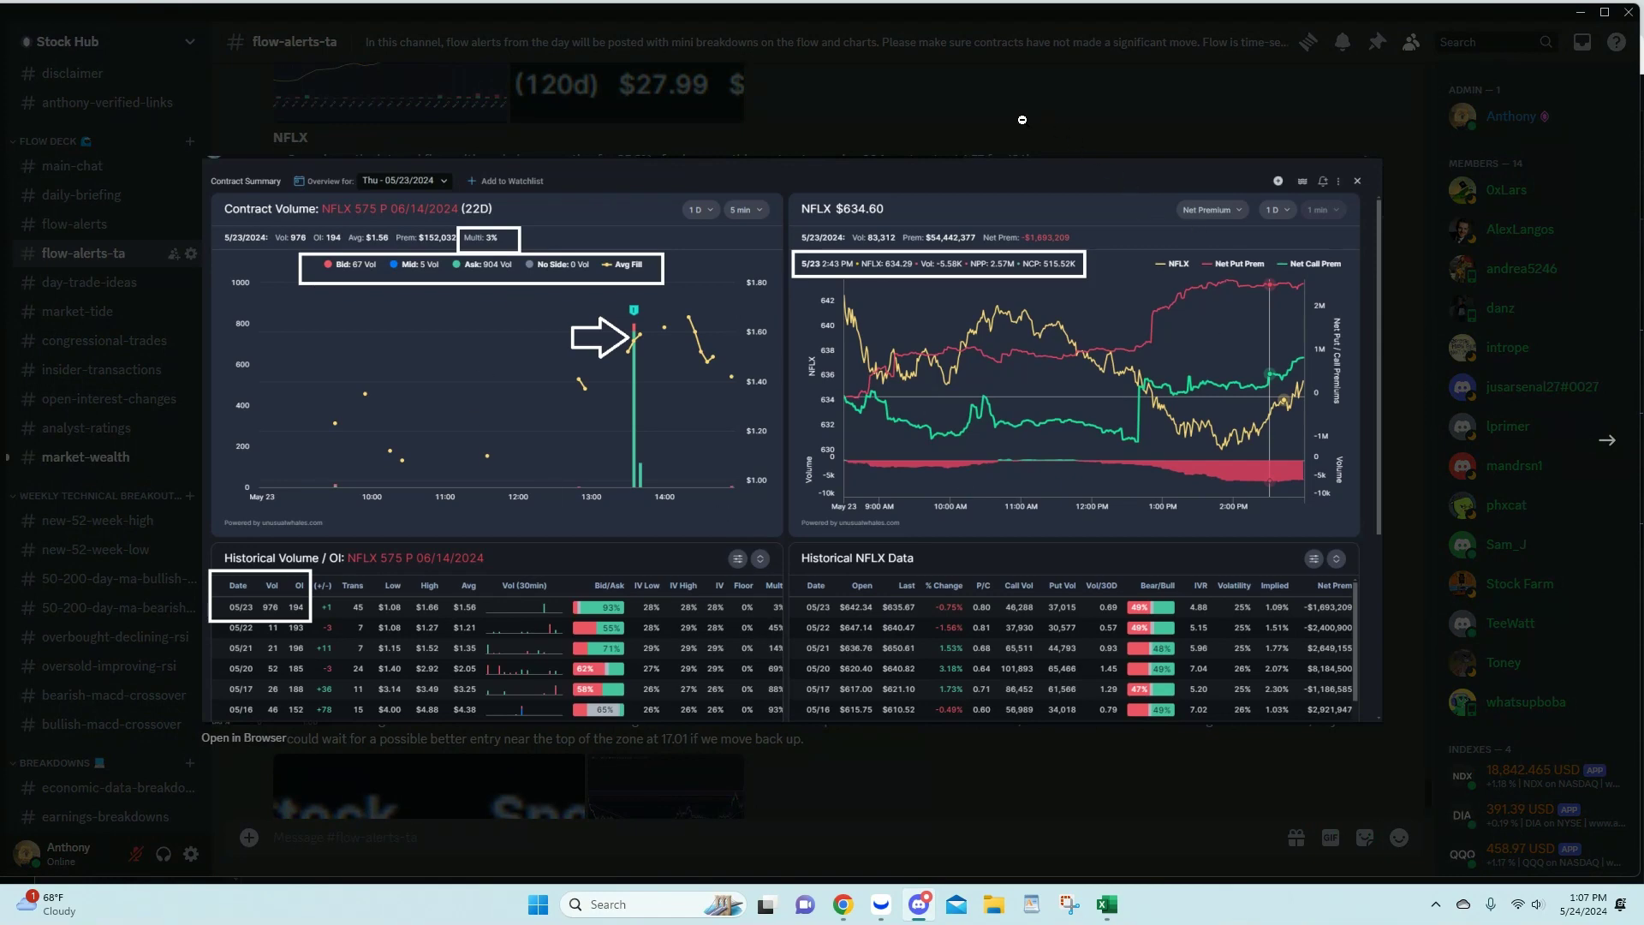
left_click(1022, 120)
scroll(698, 333, "down", 2)
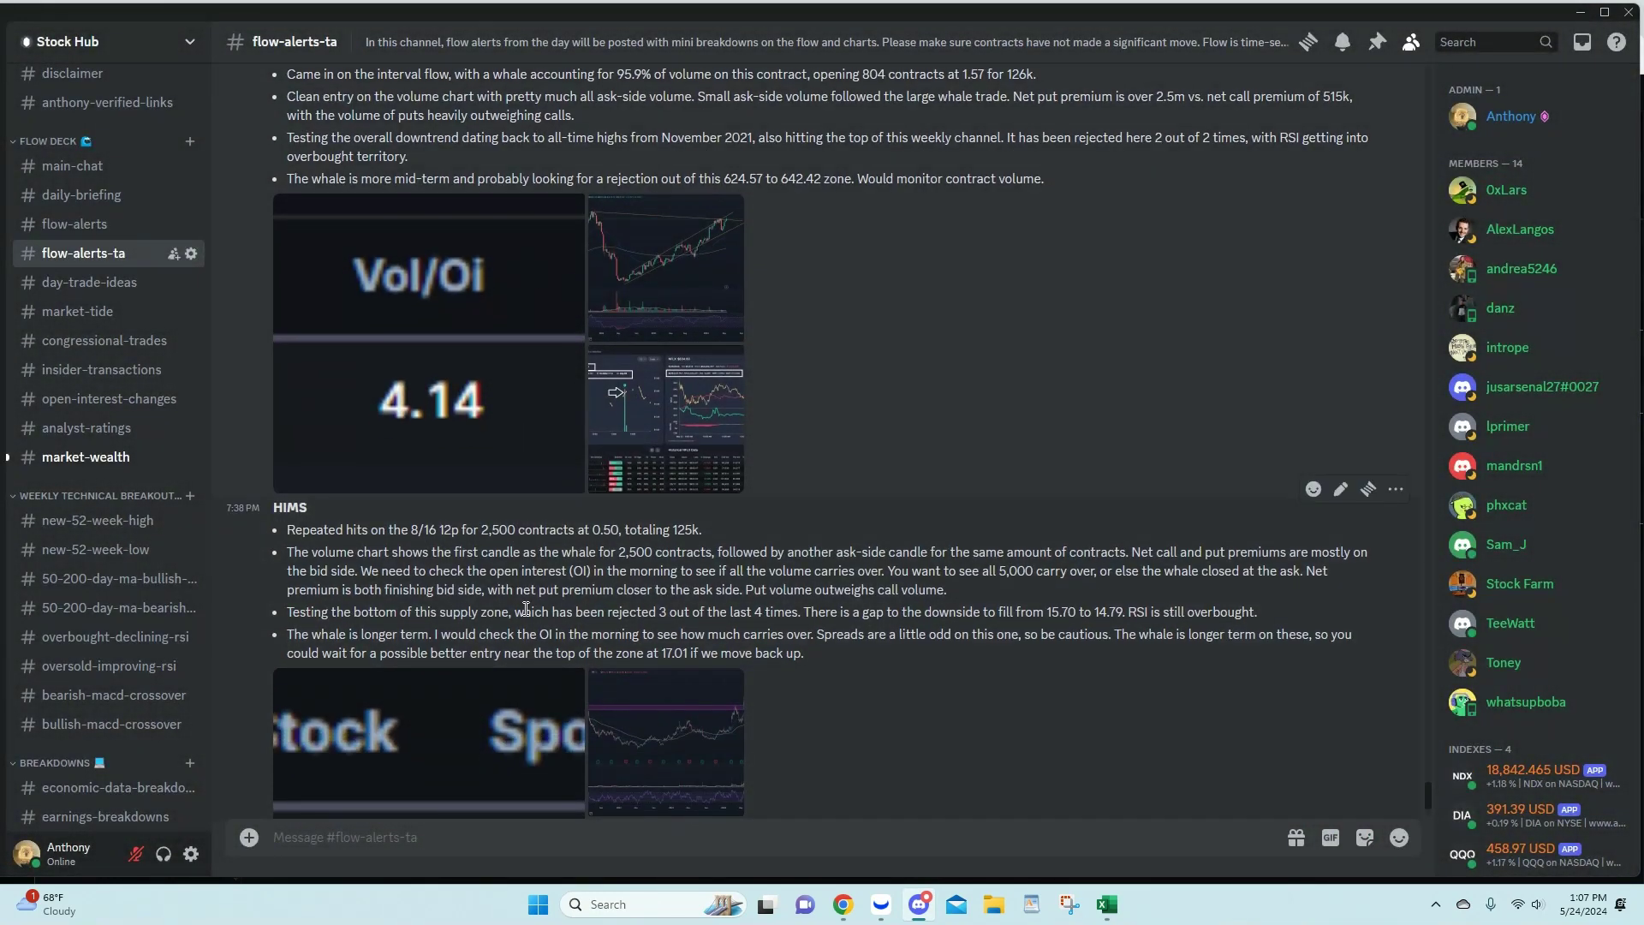
scroll(526, 608, "down", 2)
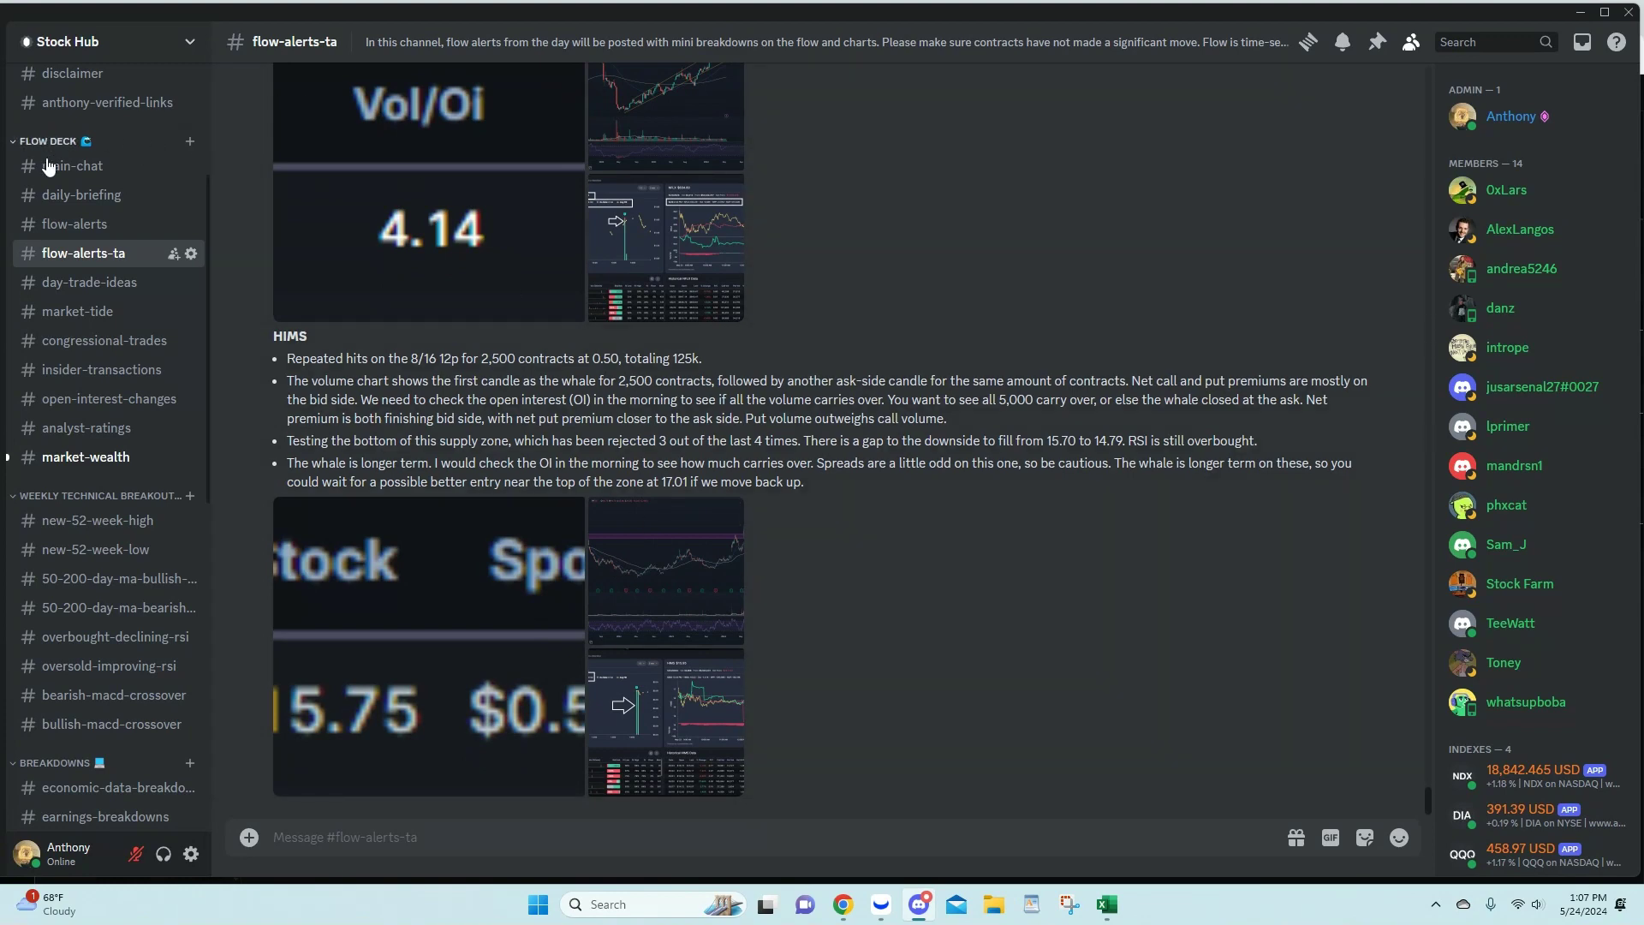
Step: Swap the NFLX summary for the HIMS 12 P 08/16/2024 summary (5,031 ask-side contracts), then close it
mouse_move(843, 904)
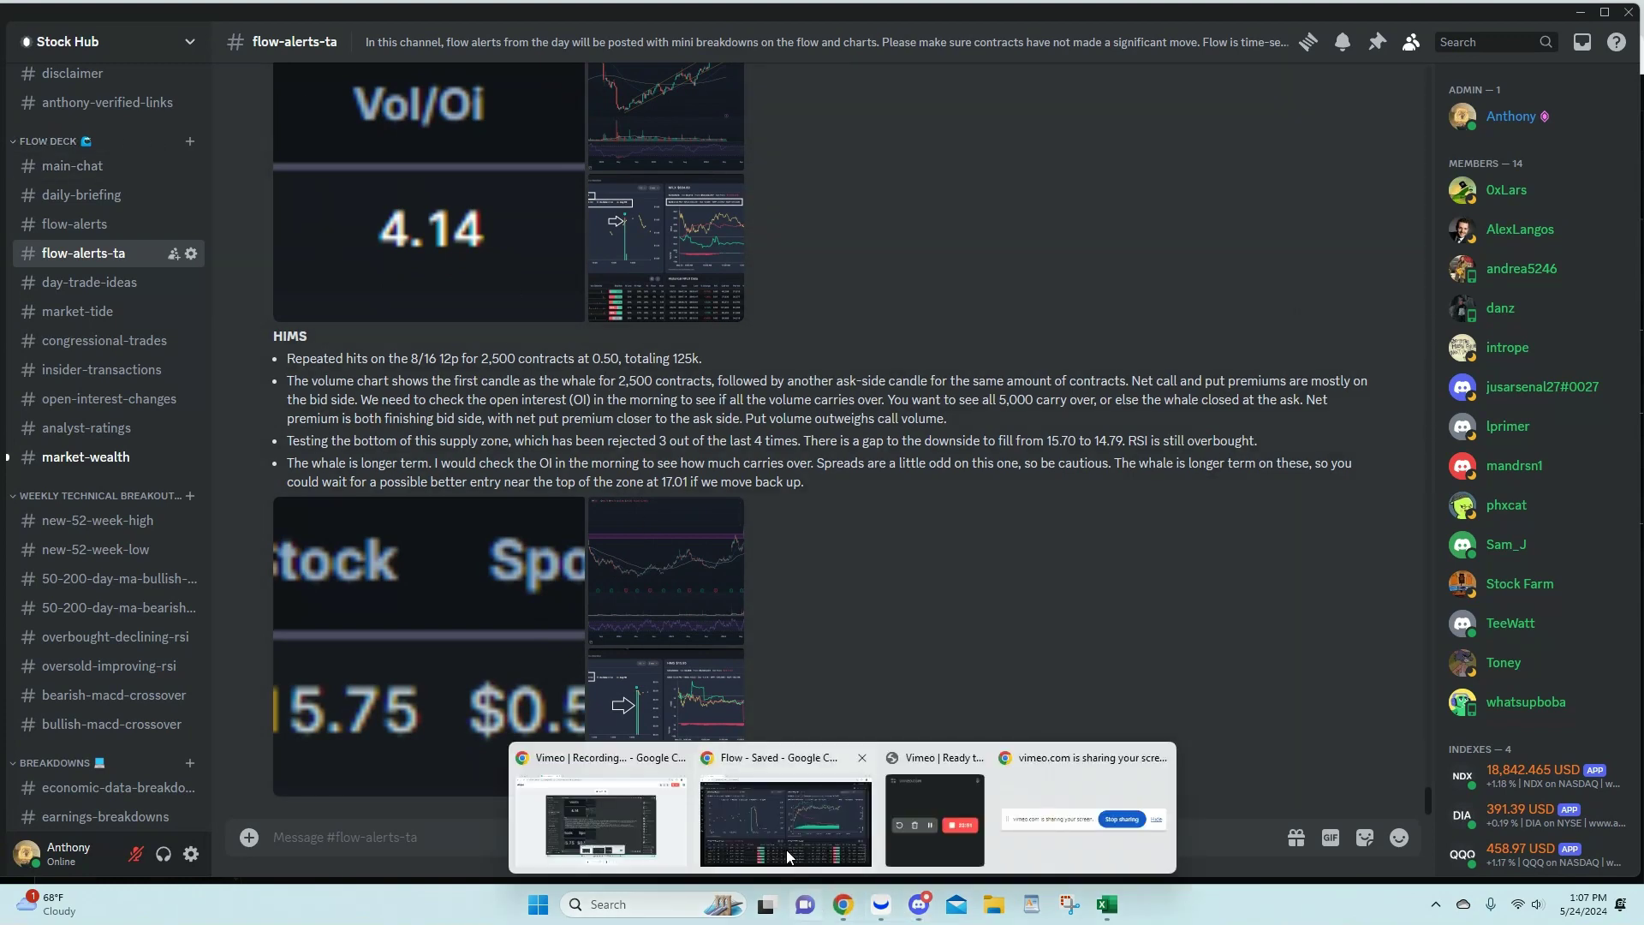
left_click(766, 834)
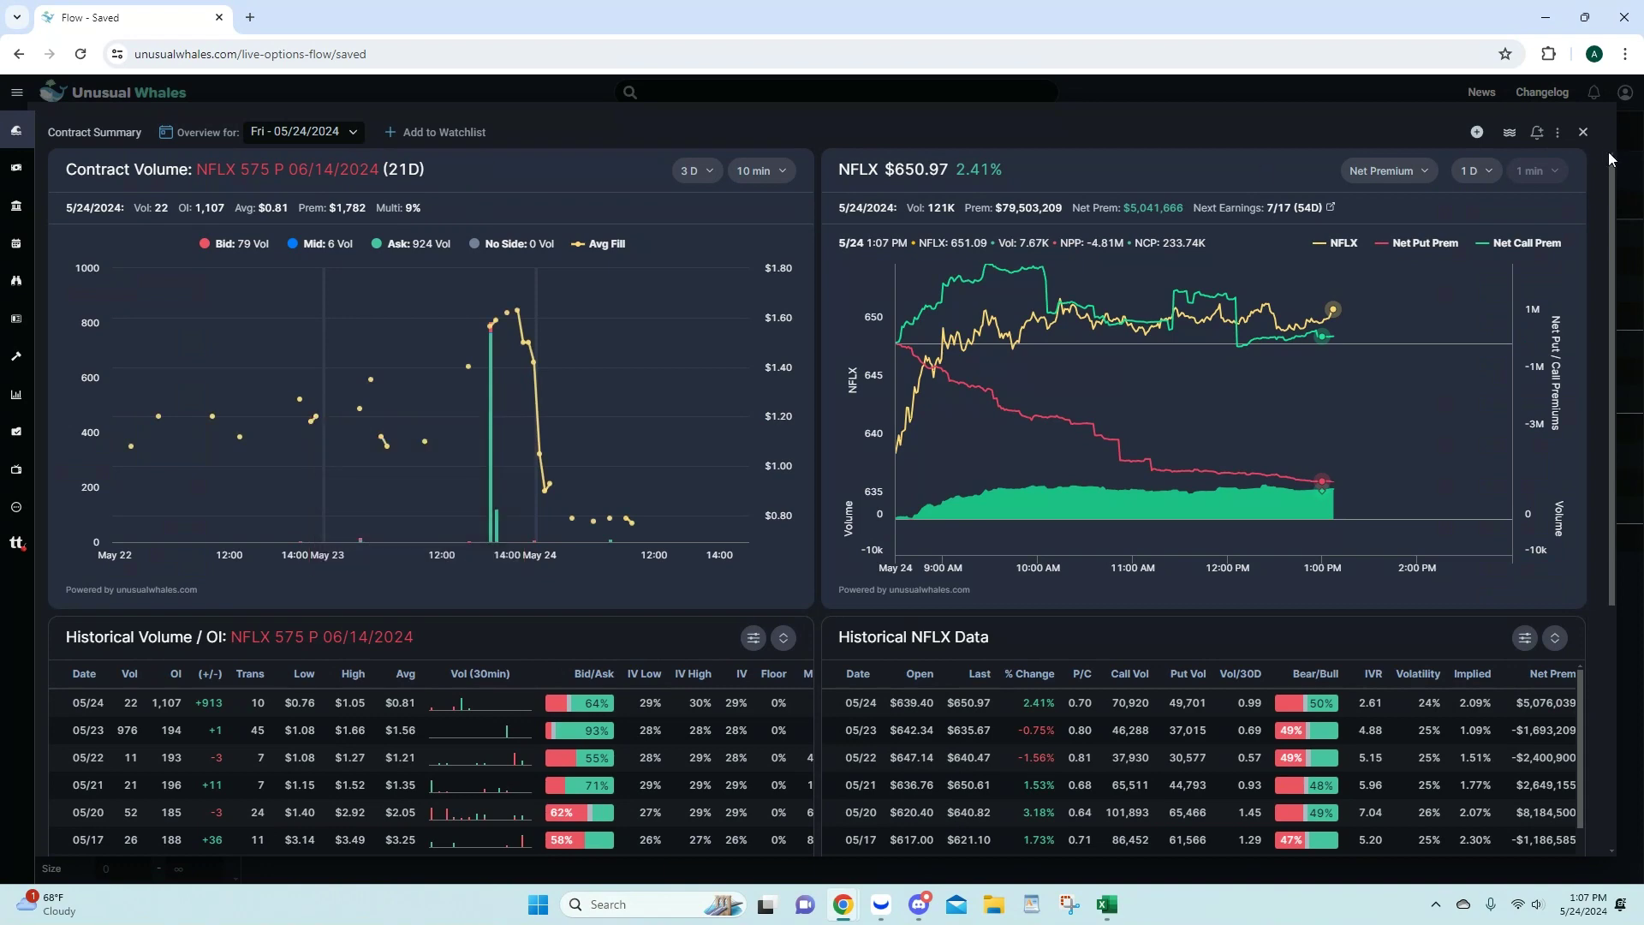
left_click(1582, 132)
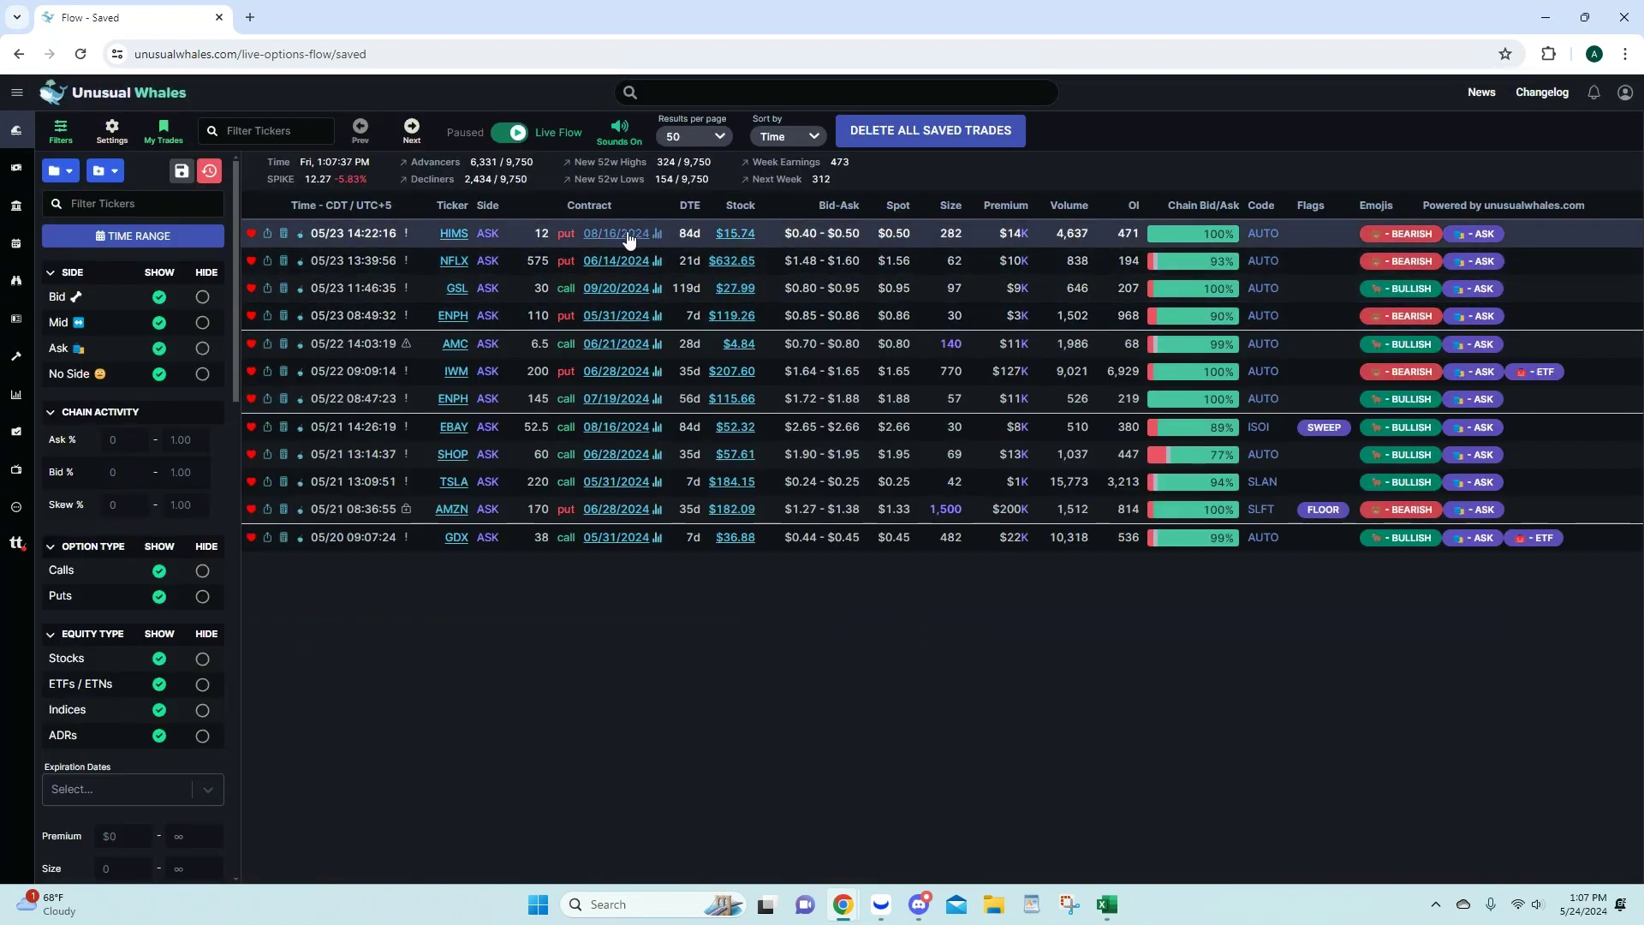
left_click(618, 232)
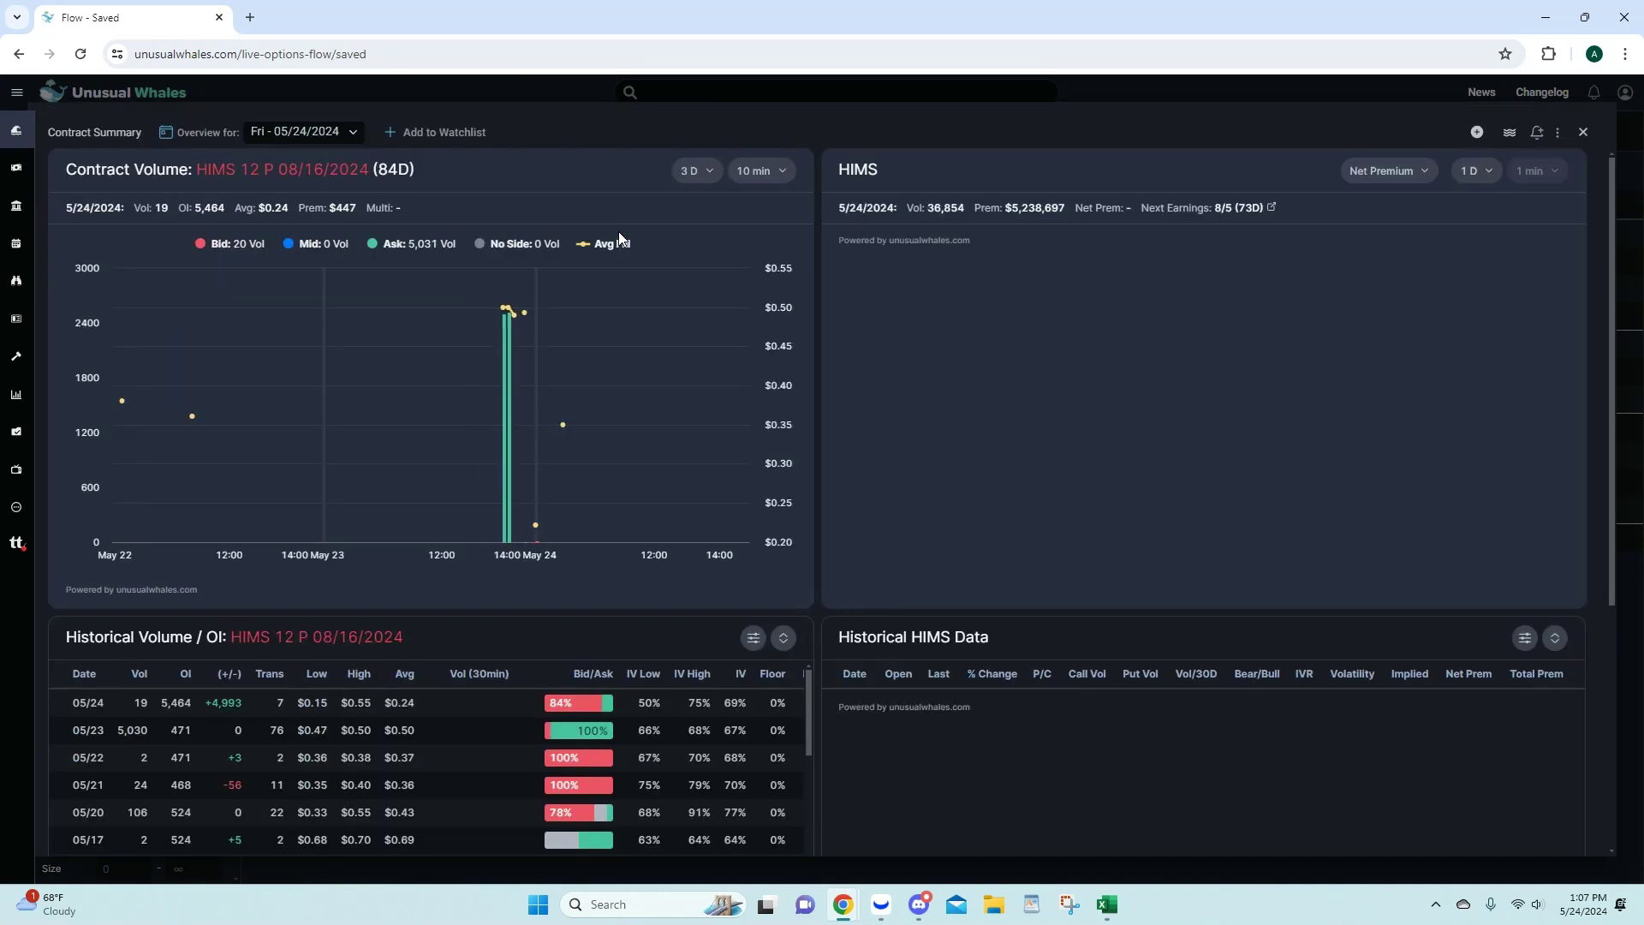
mouse_move(517, 318)
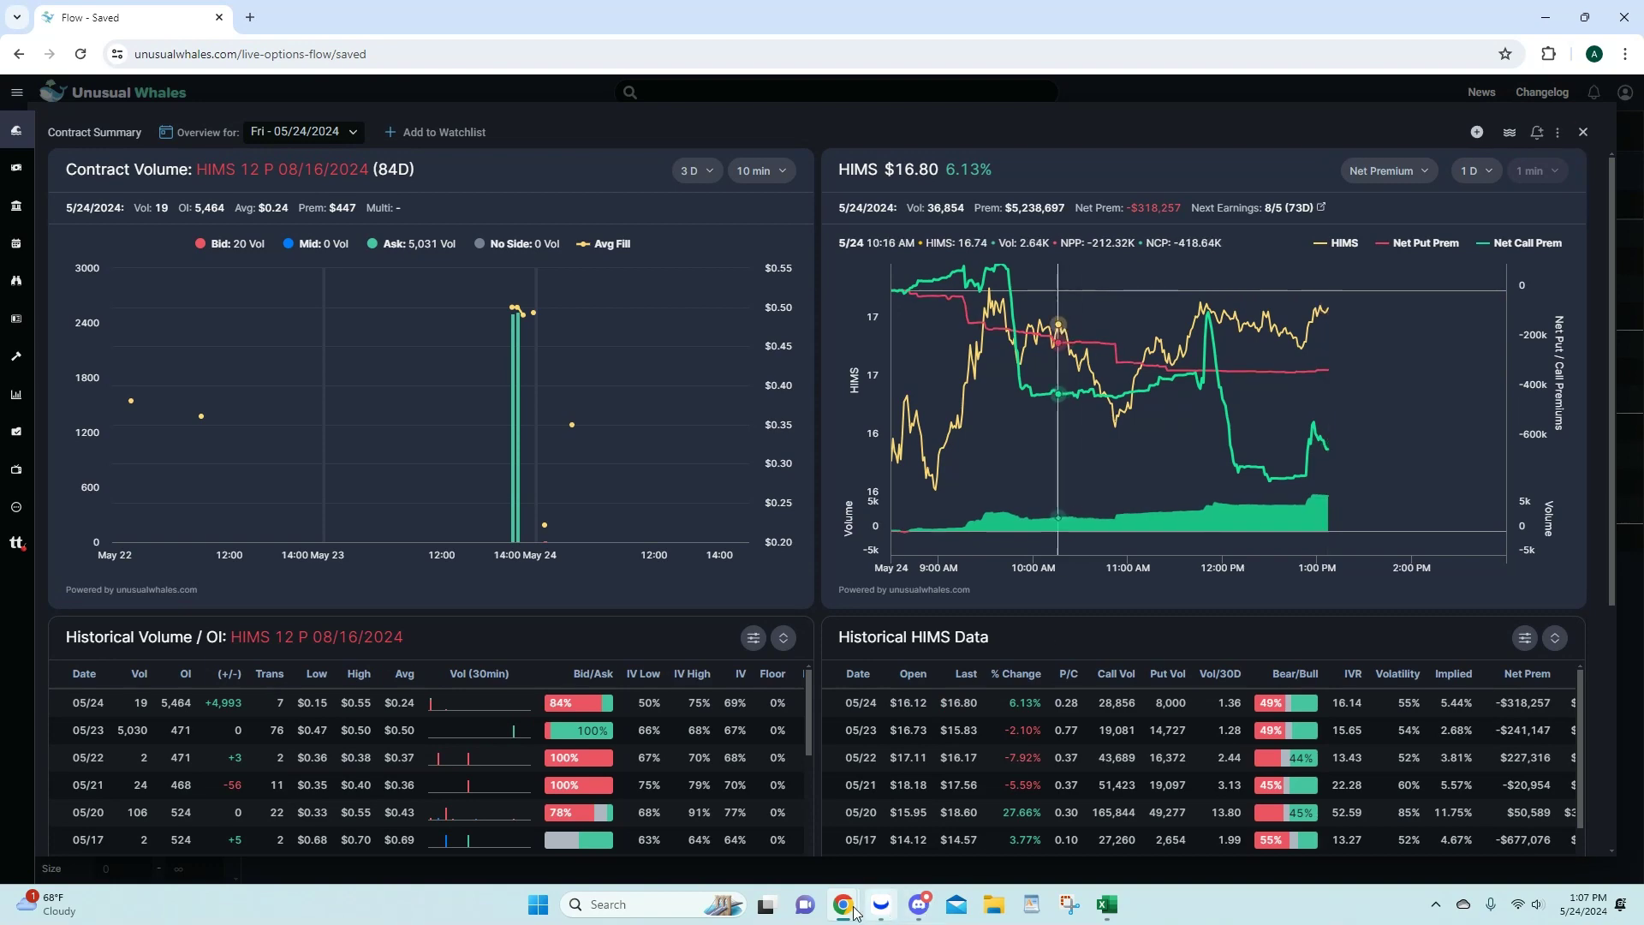
mouse_move(847, 908)
left_click(792, 834)
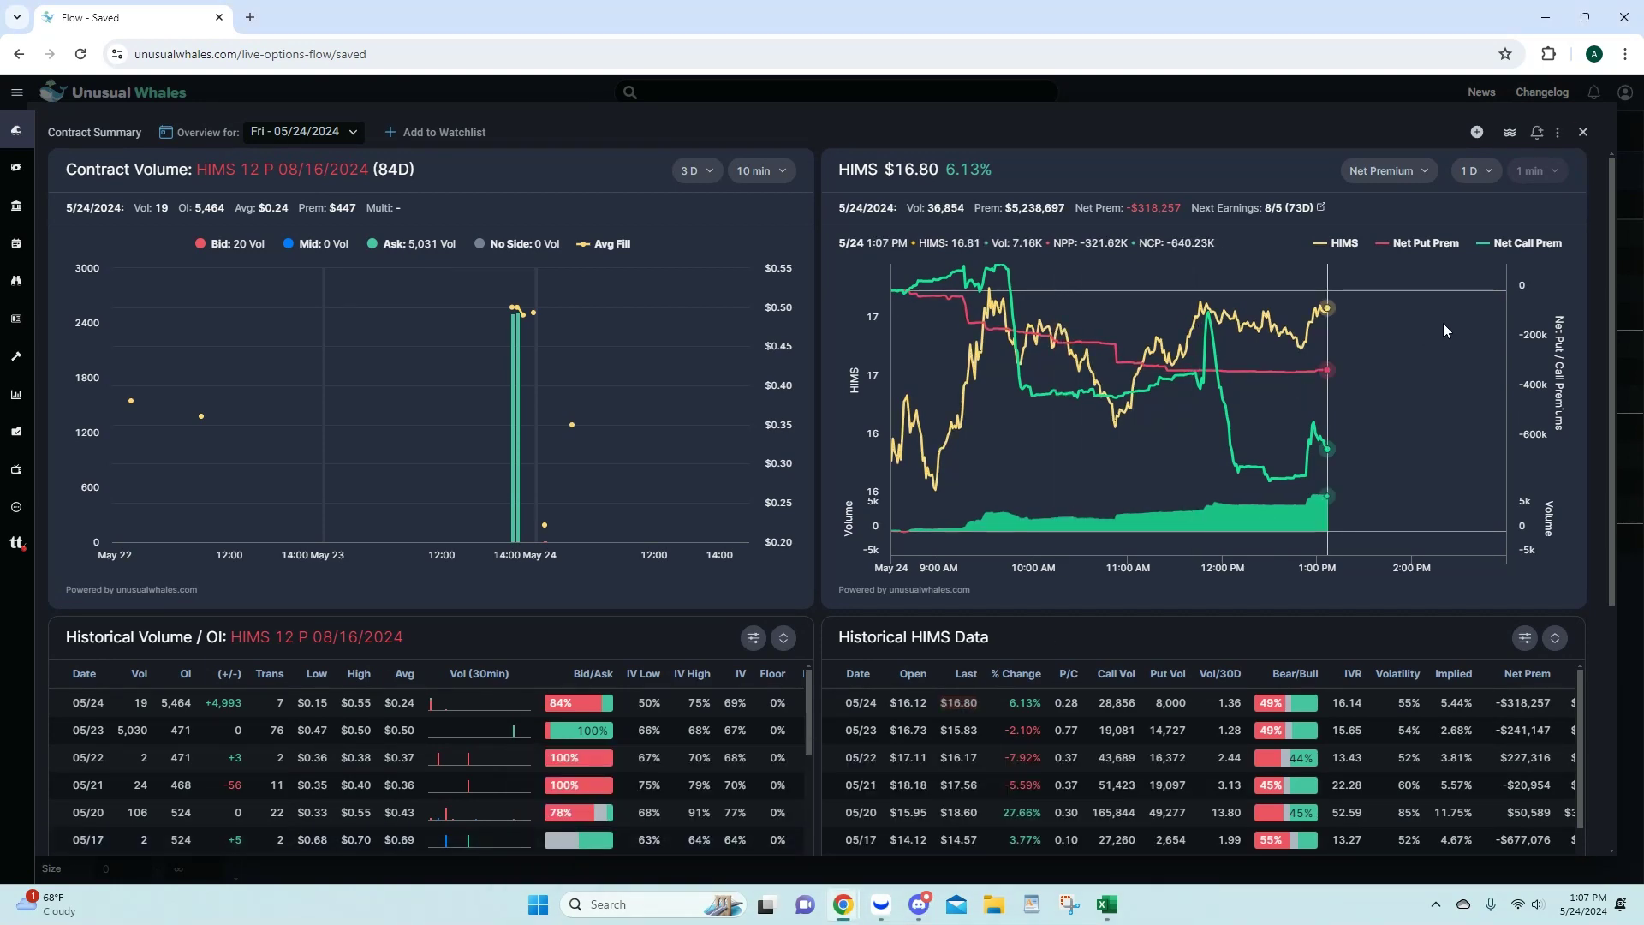
left_click(1582, 132)
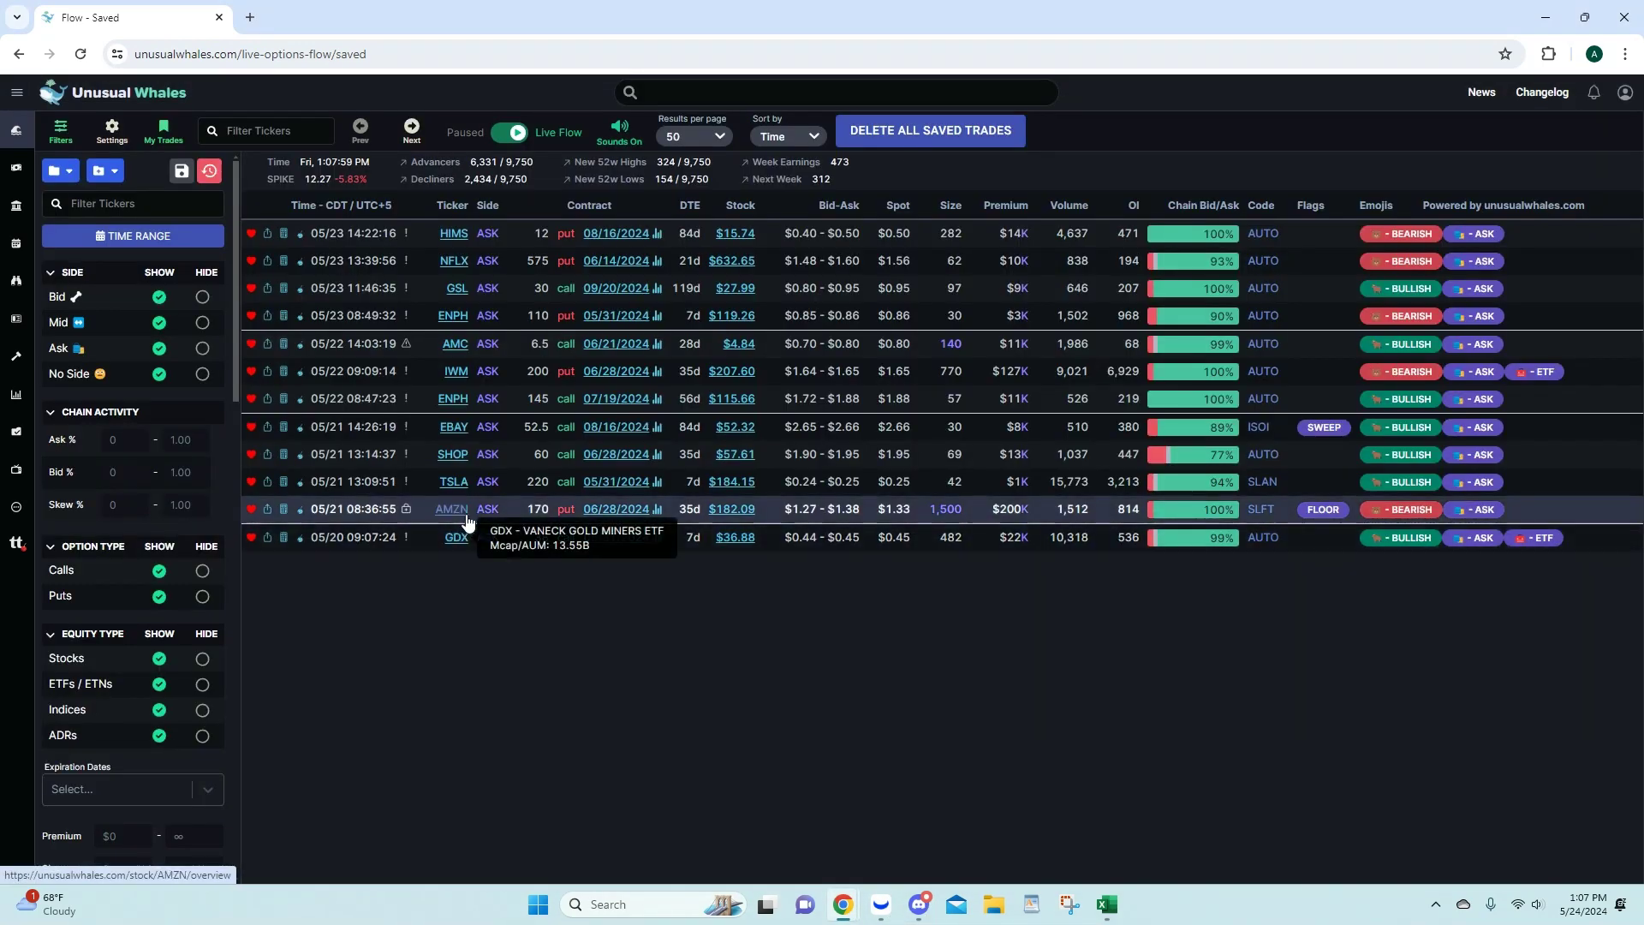